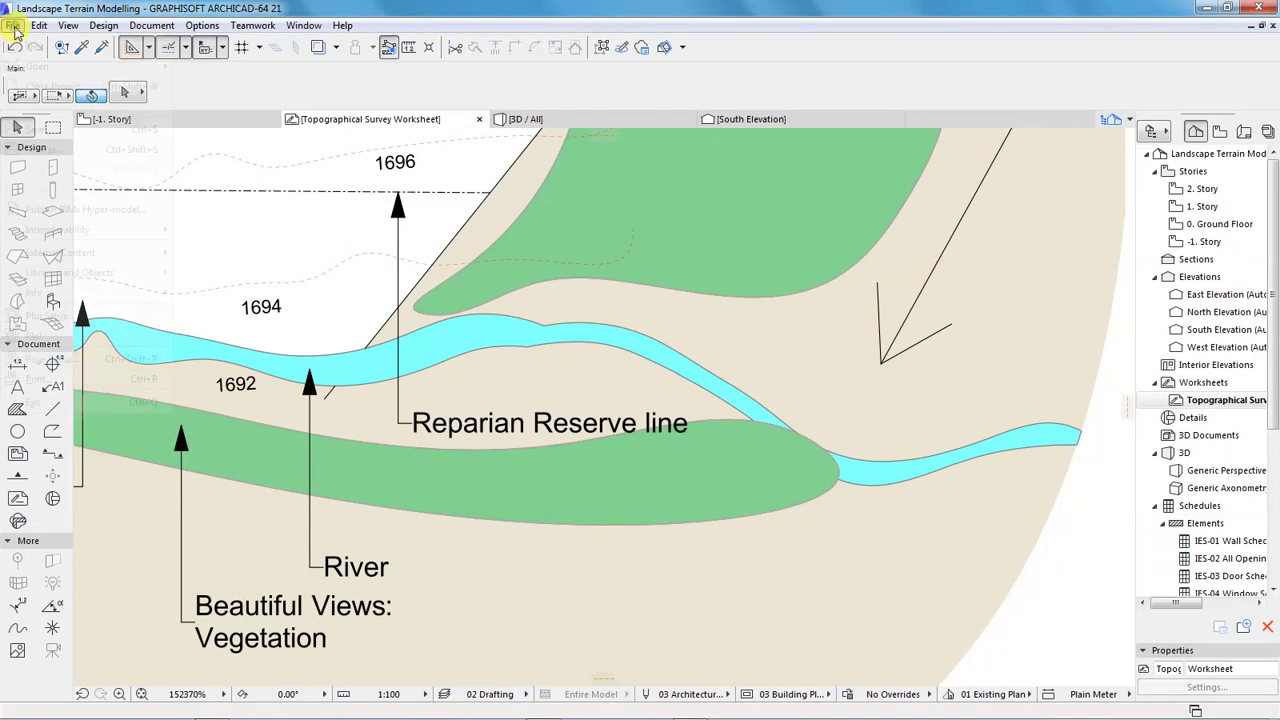
# Start a new project from ARCHICAD 21 Template.tpl, discarding changes to Landscape Terrain Modelling.
pyautogui.click(13, 25)
pyautogui.moveTo(33, 48)
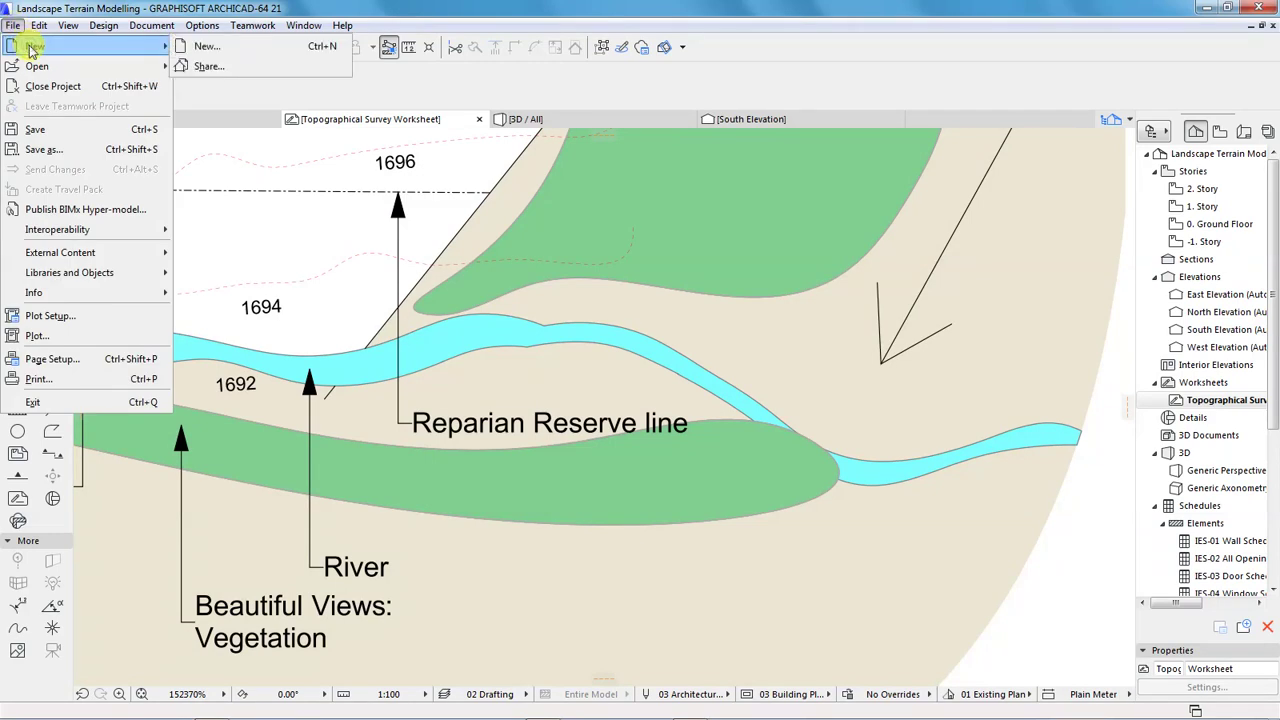
pyautogui.click(207, 47)
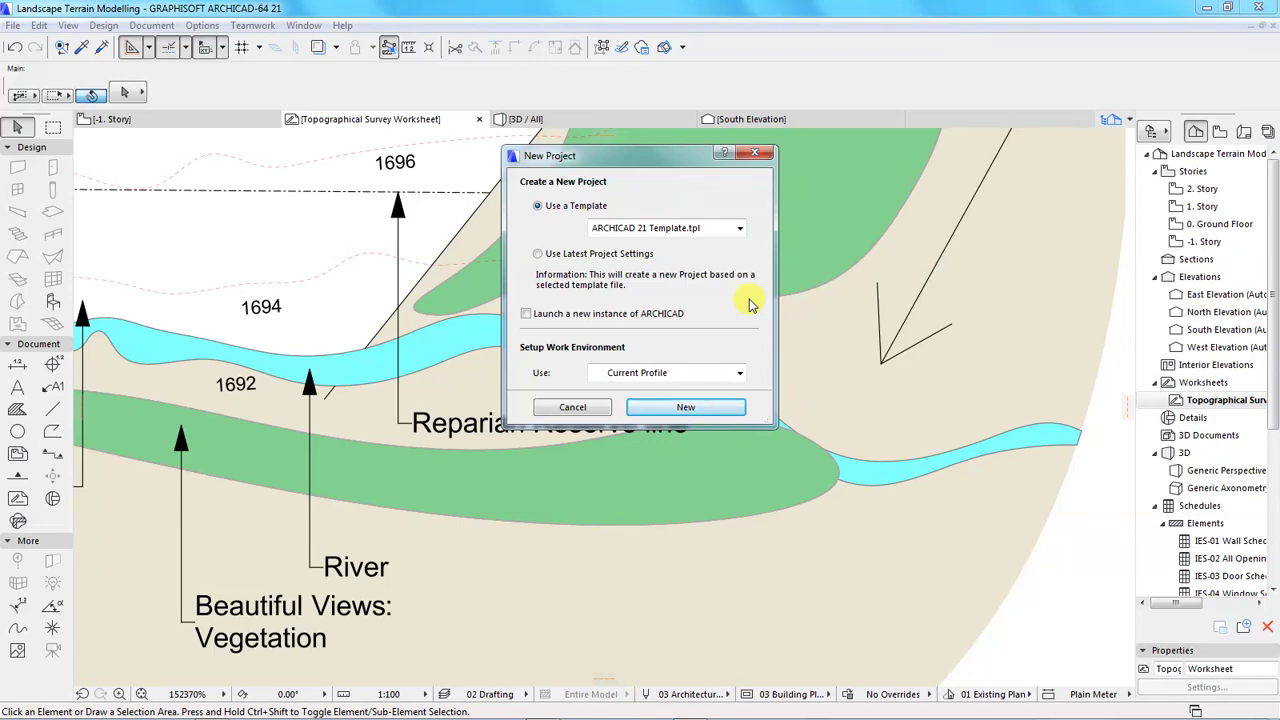
pyautogui.click(672, 409)
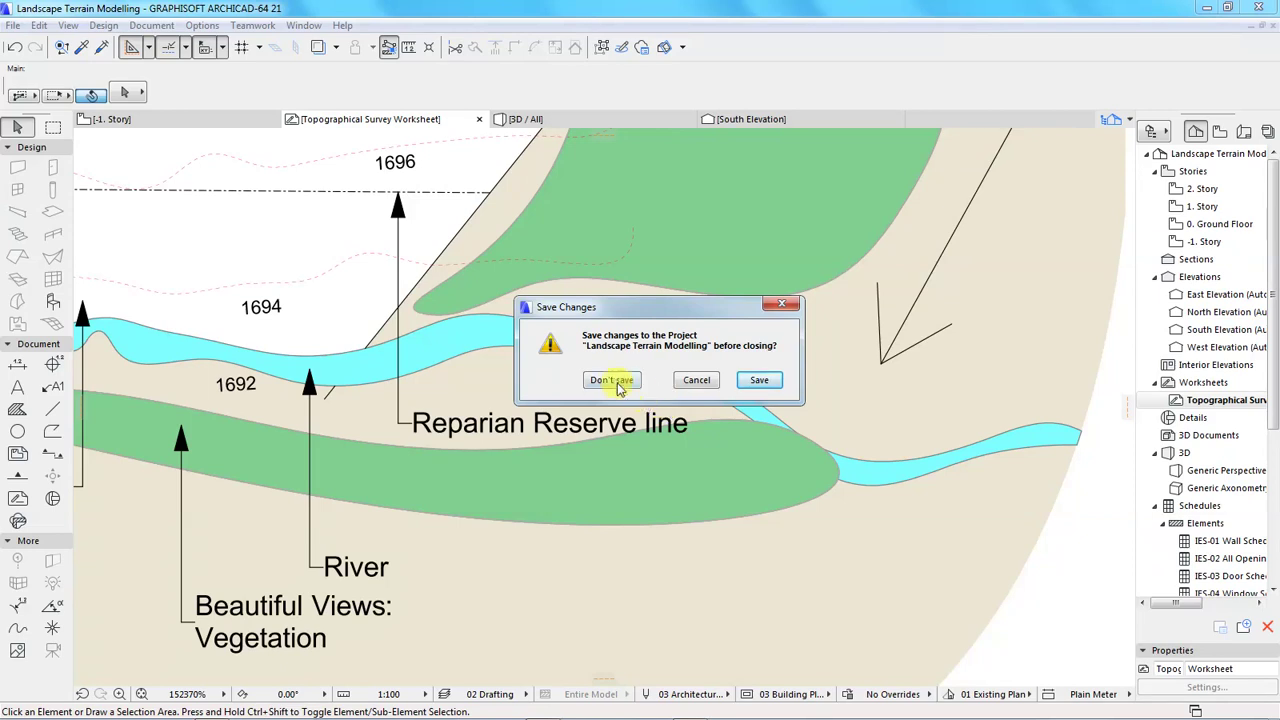
pyautogui.click(759, 380)
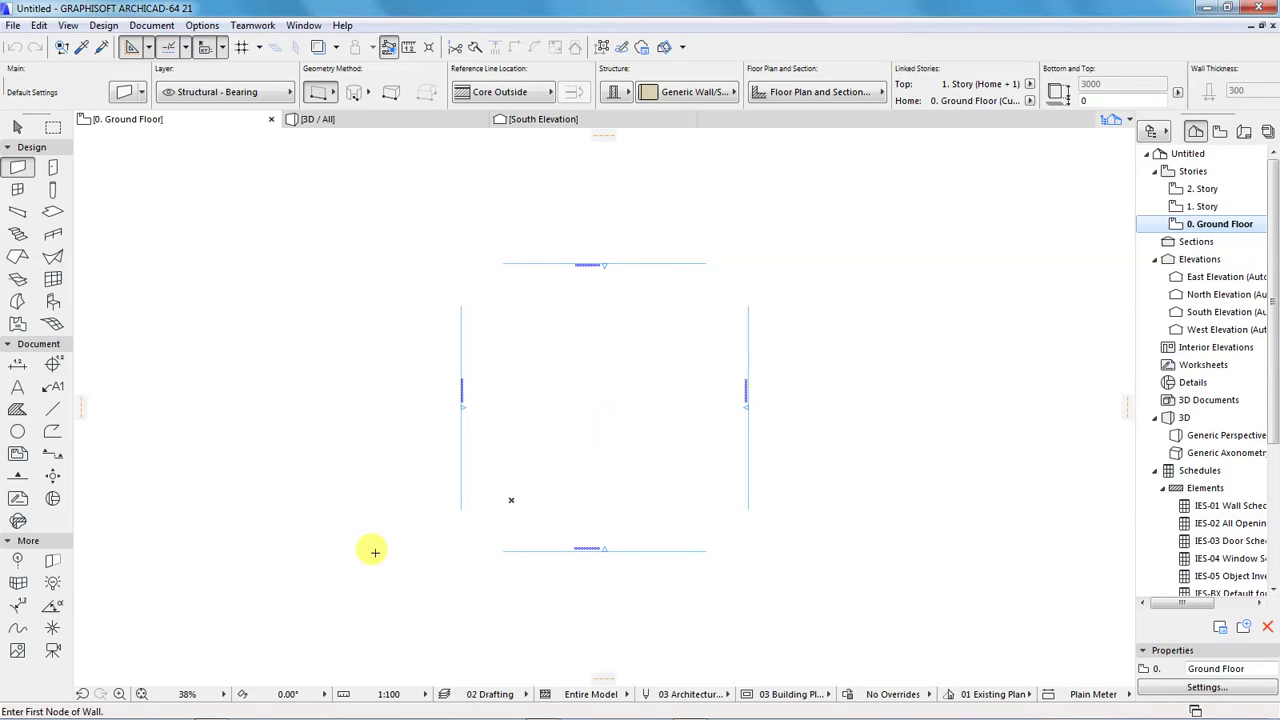
# Change the Ground Floor plan's scale to 1:500 using the status bar scale popup.
pyautogui.click(421, 694)
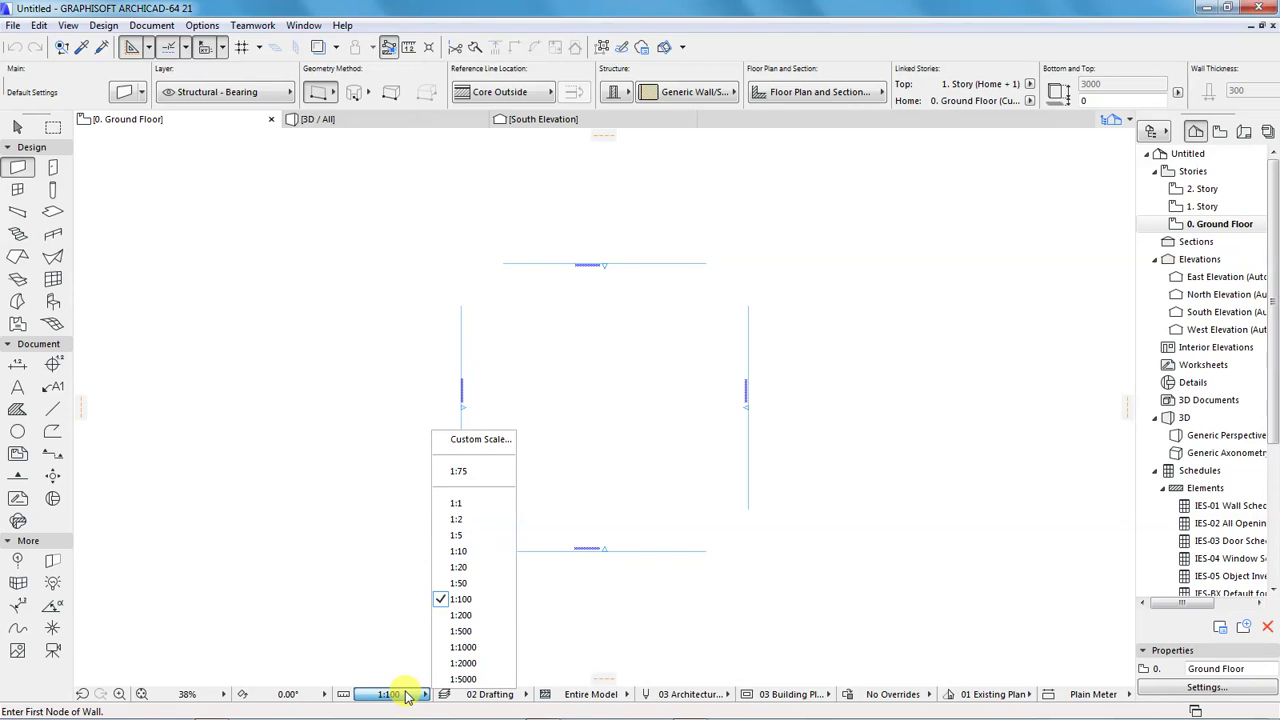
pyautogui.click(460, 631)
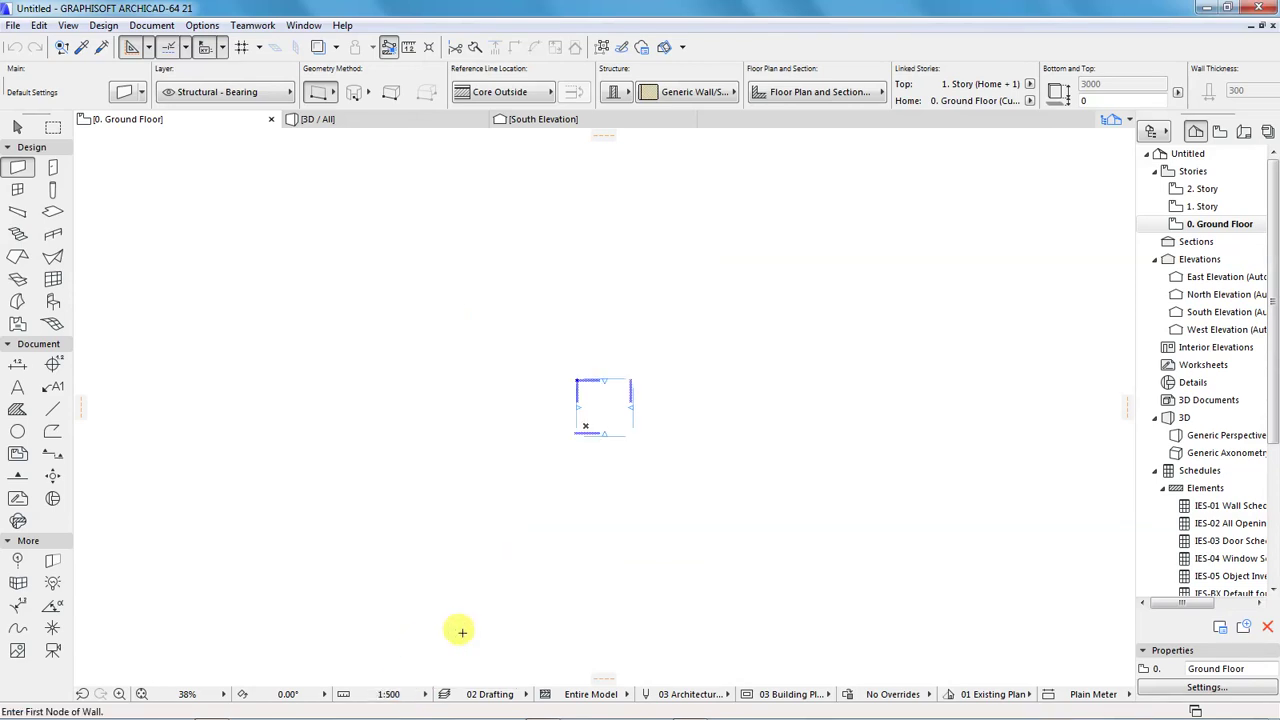
pyautogui.scroll(5, 630, 393)
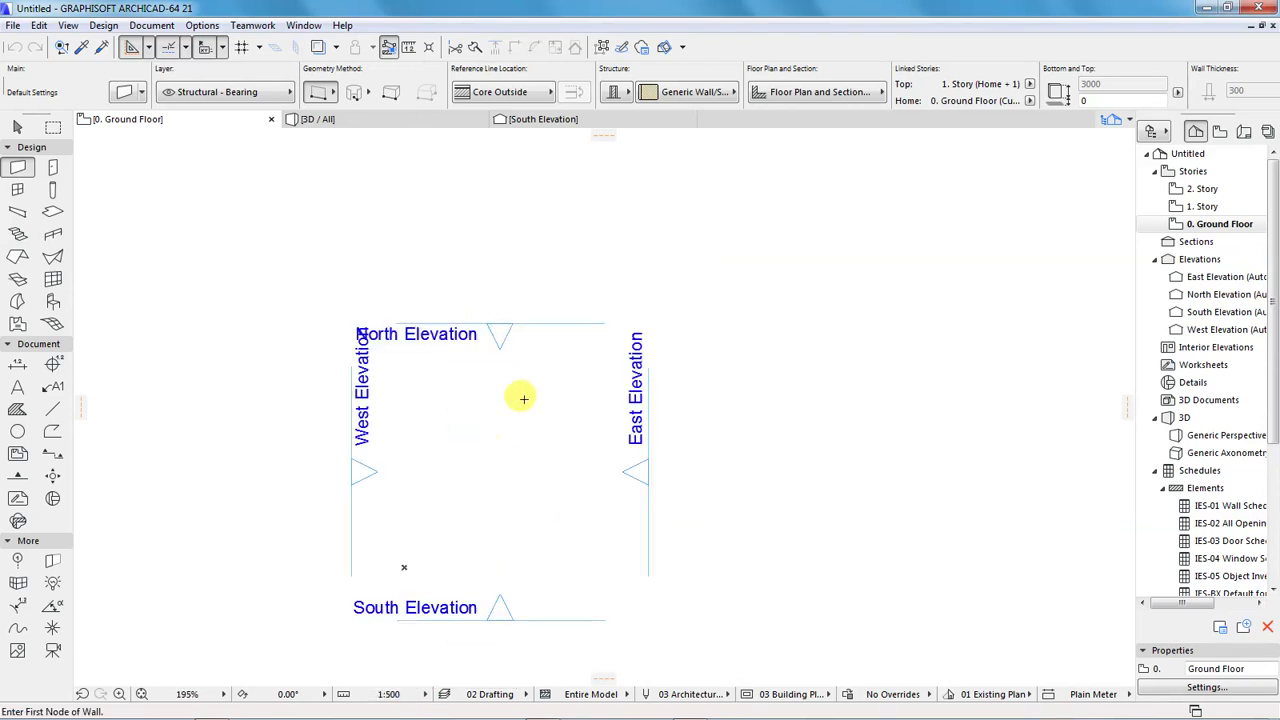
pyautogui.scroll(-5, 523, 399)
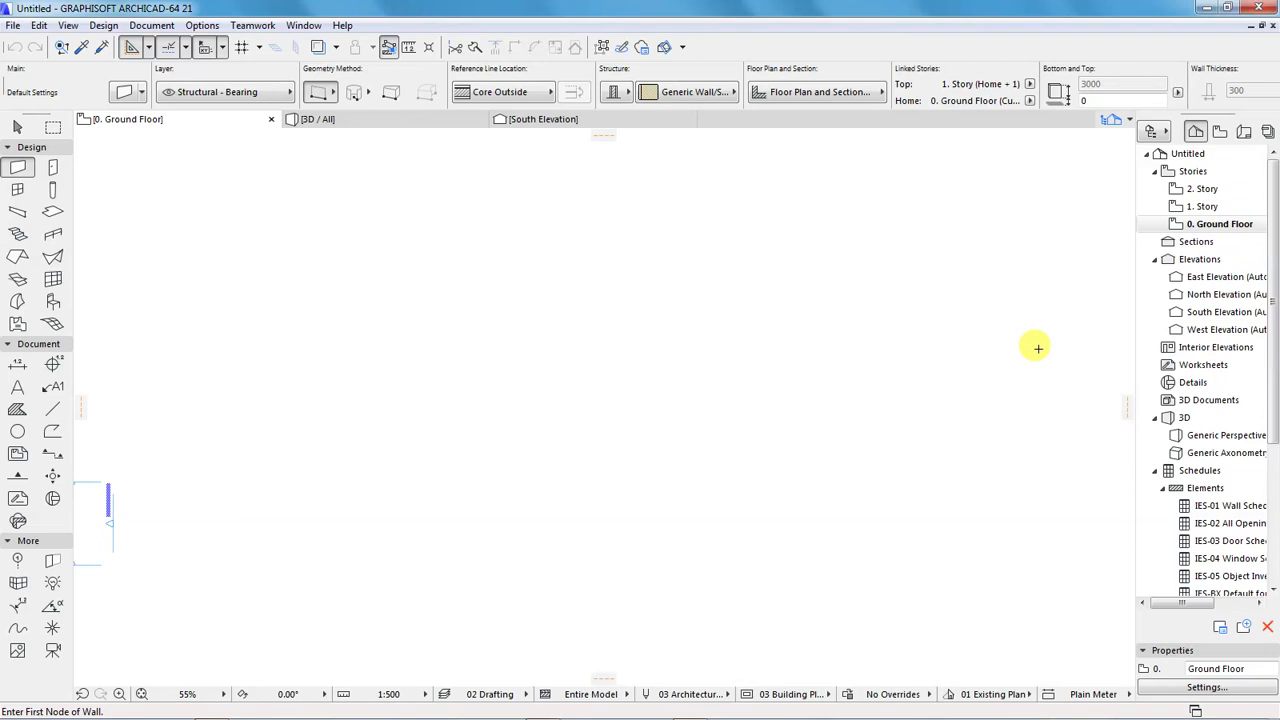
# Create independent worksheet W-01 named 'Topographical Survey' from the Navigator's Worksheets item.
pyautogui.rightClick(1181, 371)
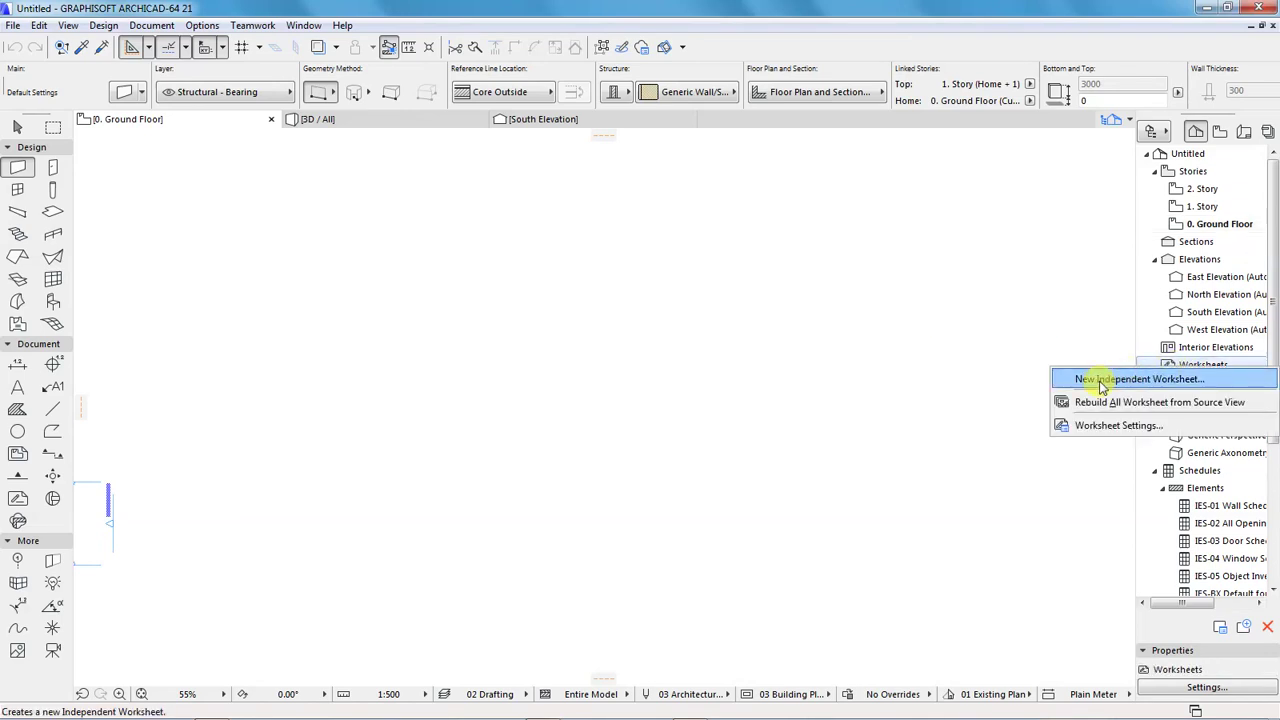
pyautogui.click(1100, 381)
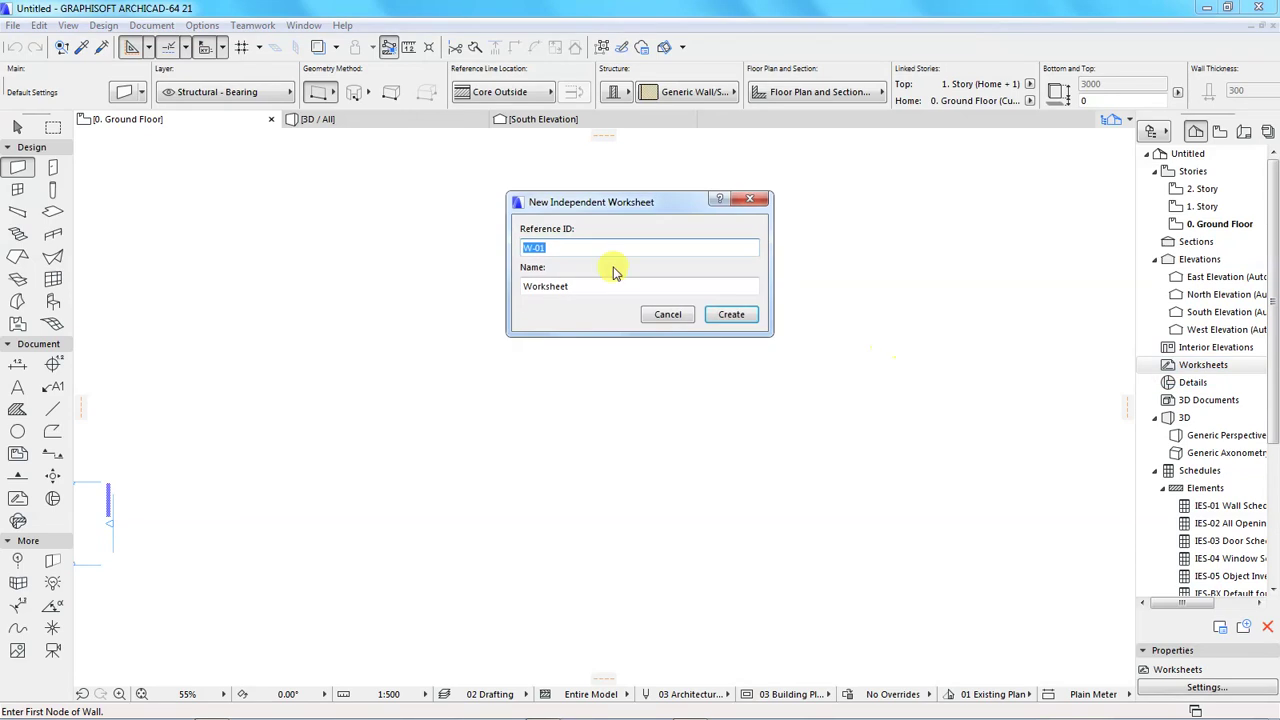
pyautogui.click(578, 285)
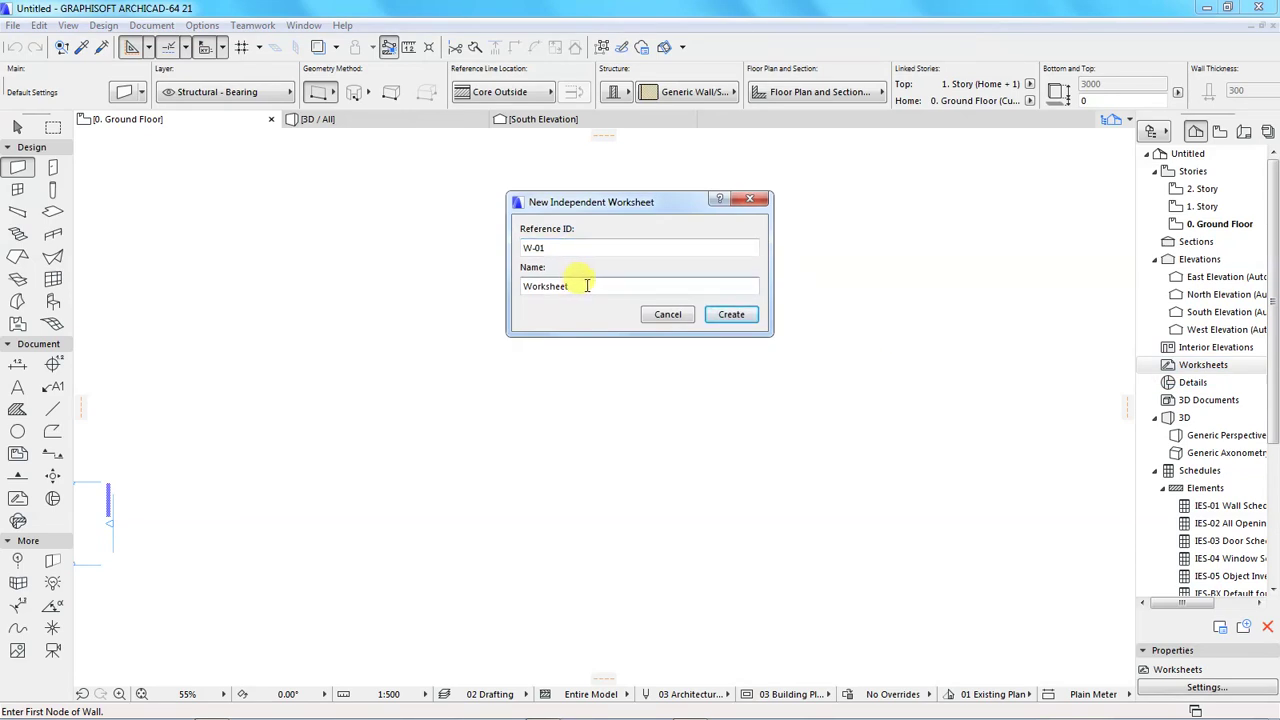
pyautogui.moveTo(587, 285); pyautogui.dragTo(461, 287)
pyautogui.write('T')
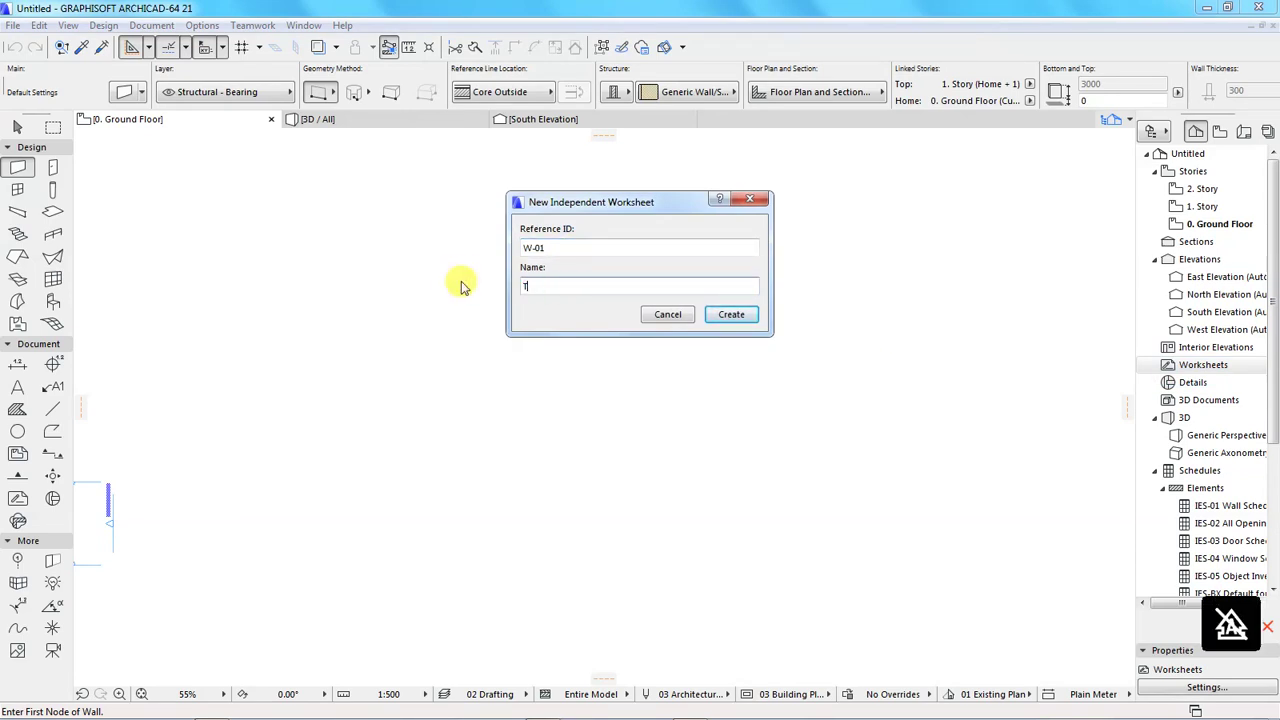
pyautogui.write('o[po')
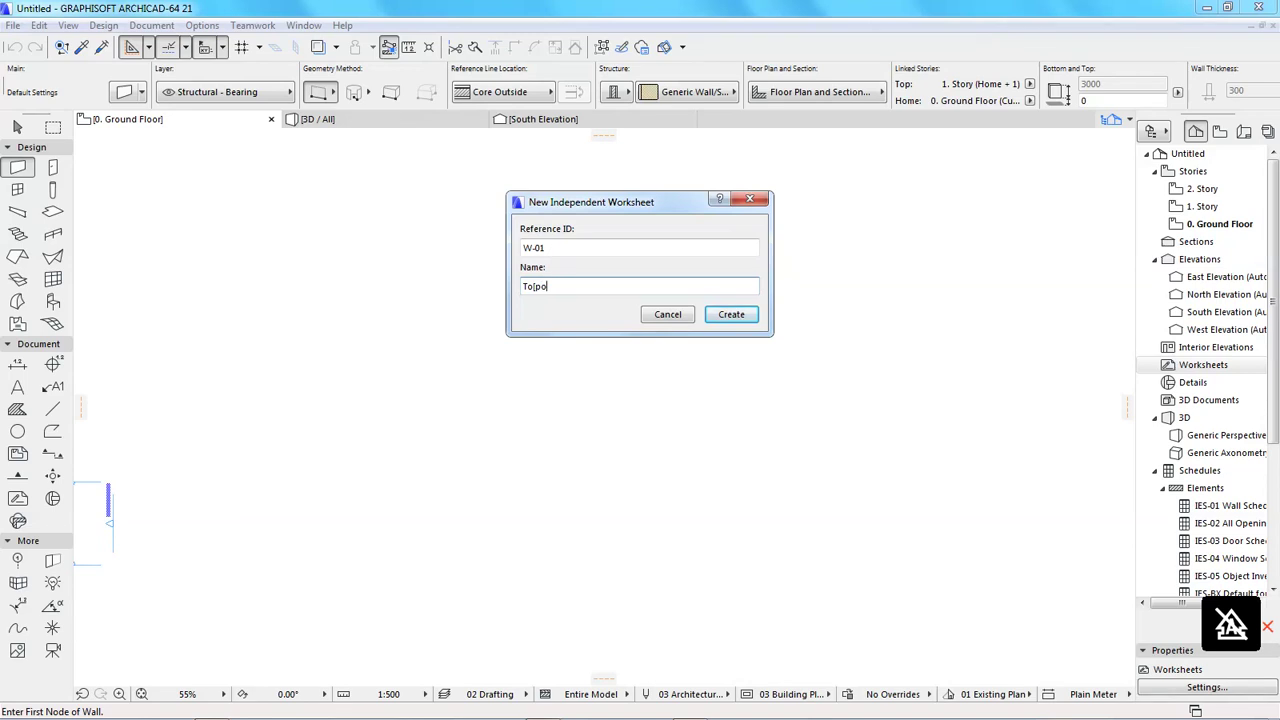
pyautogui.press('BackSpace')
pyautogui.press('BackSpace')
pyautogui.press('BackSpace')
pyautogui.write('pog')
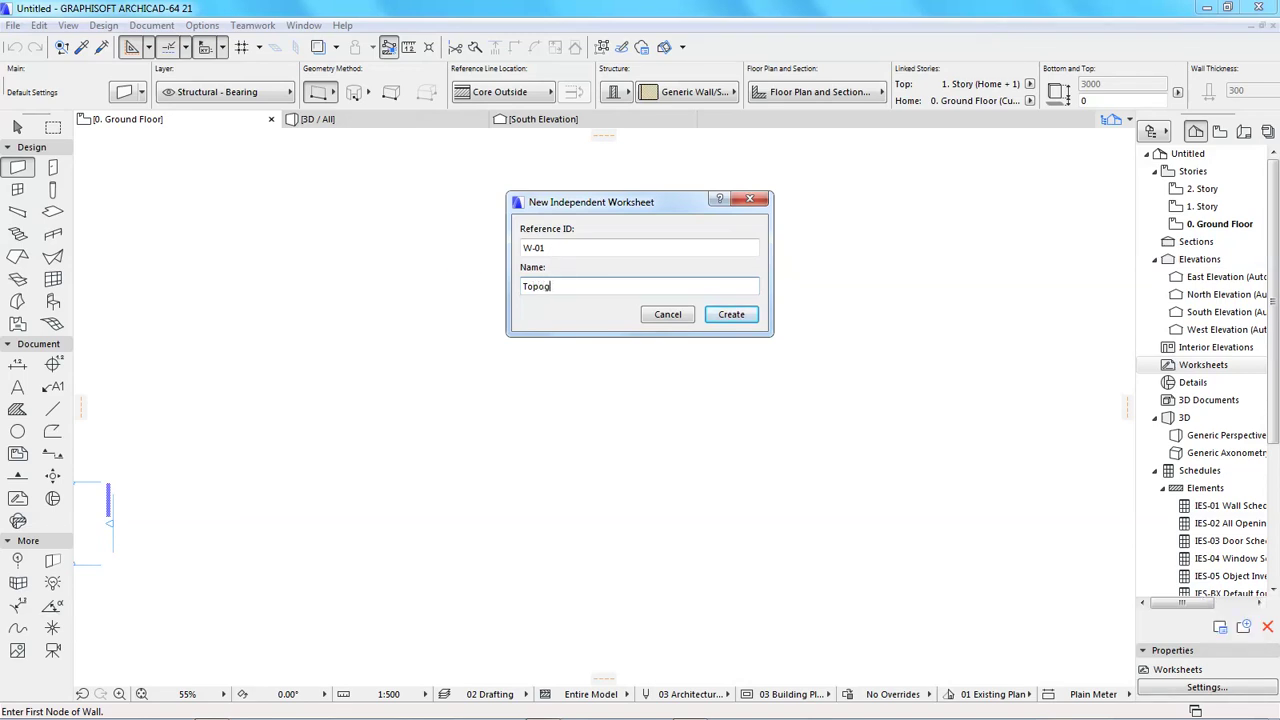
pyautogui.write('raphical Survey')
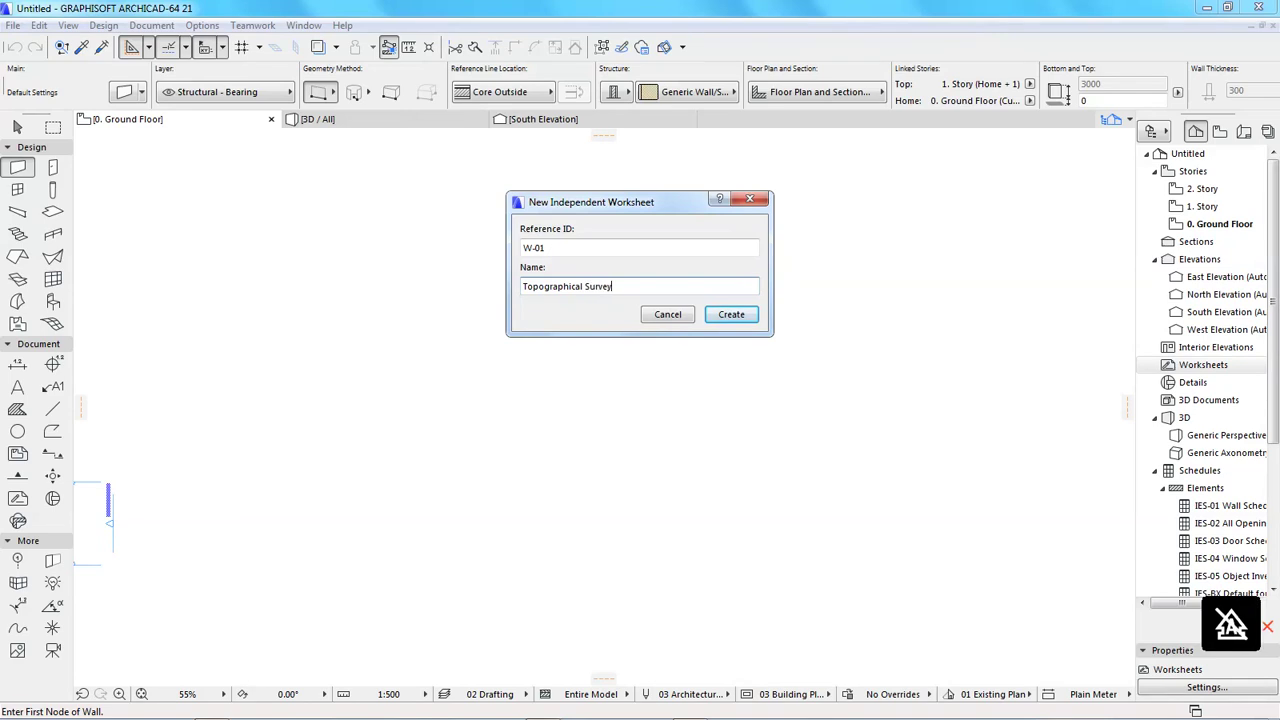
pyautogui.click(719, 314)
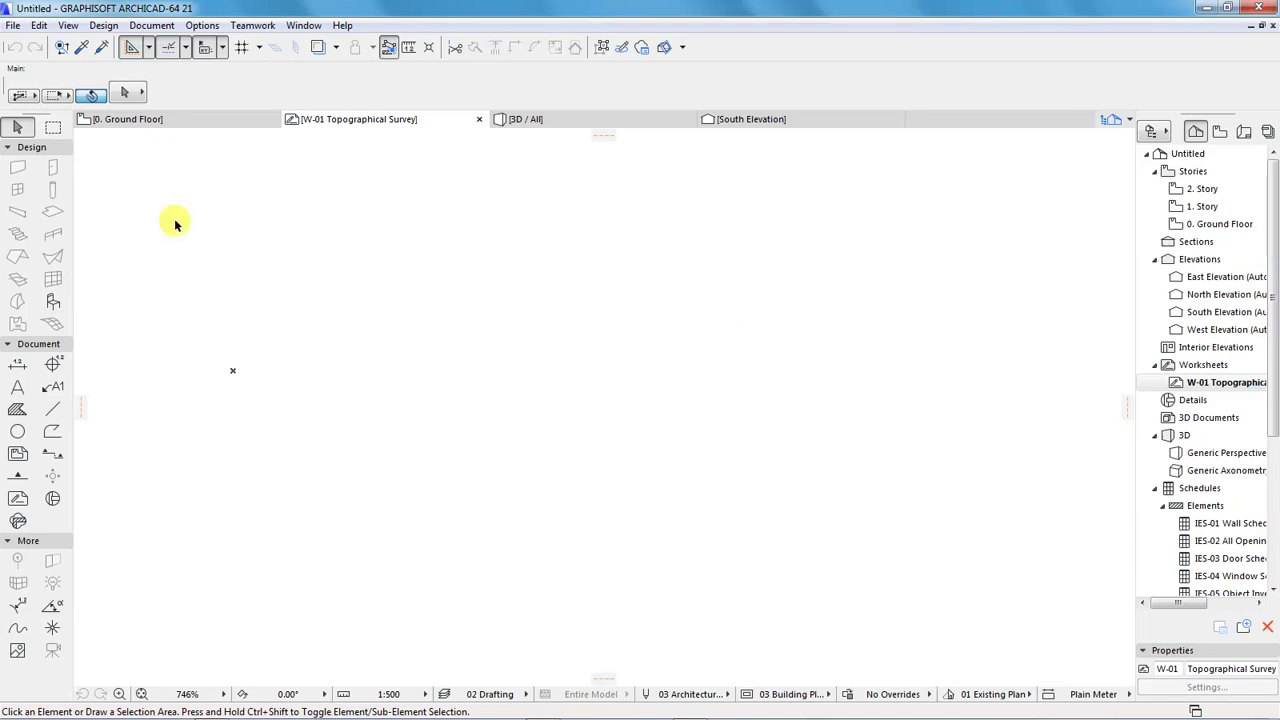
# Open Place External Drawing and browse to Removable Disk (F:).
pyautogui.click(13, 25)
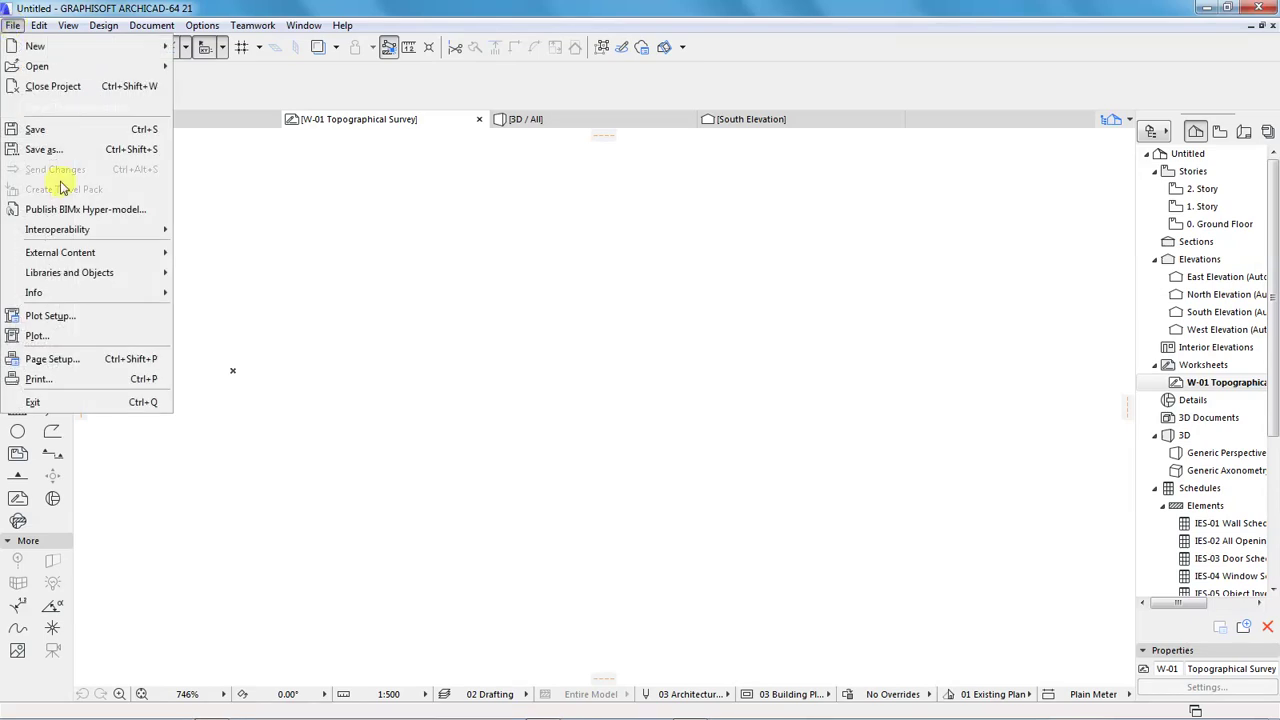
pyautogui.moveTo(30, 230)
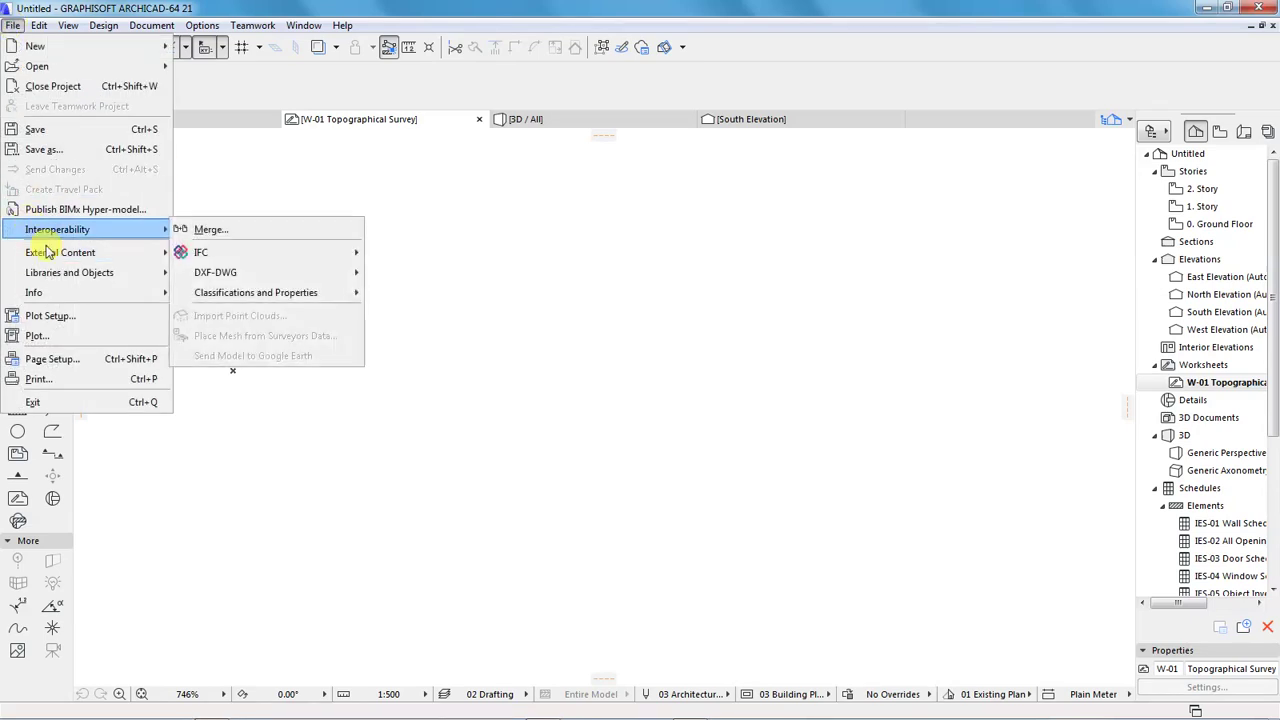
pyautogui.moveTo(52, 255)
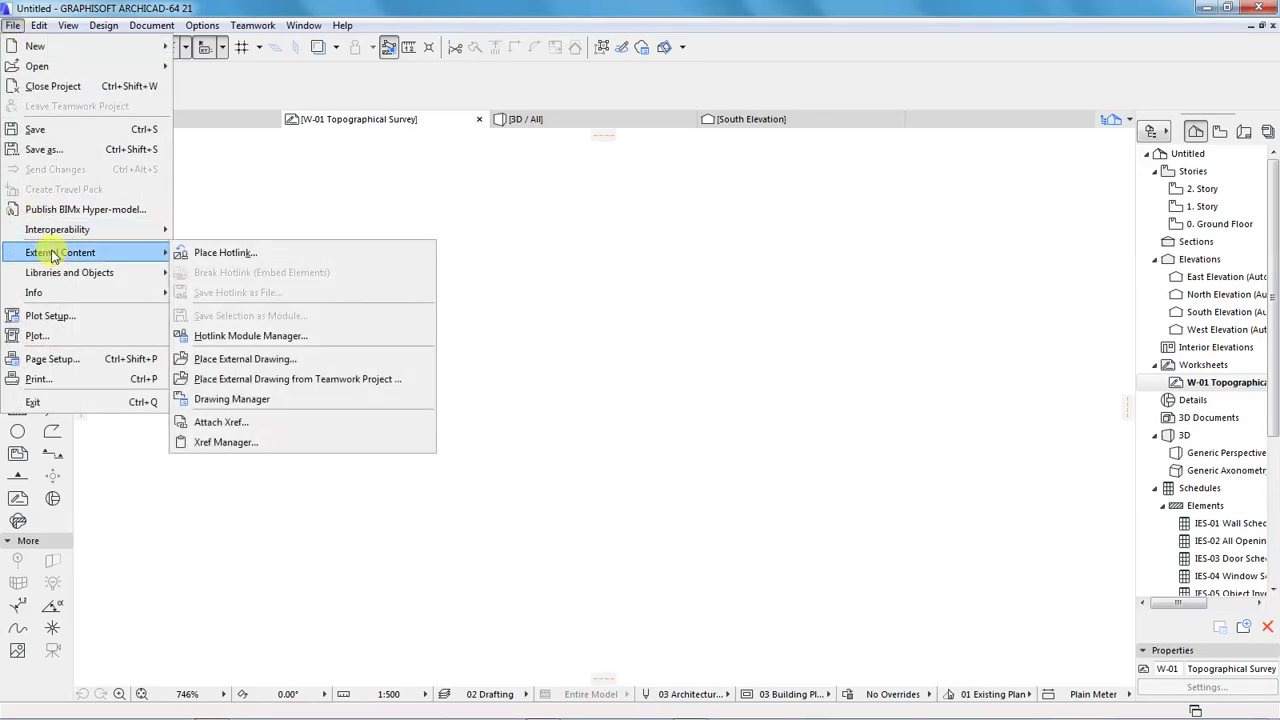
pyautogui.click(210, 360)
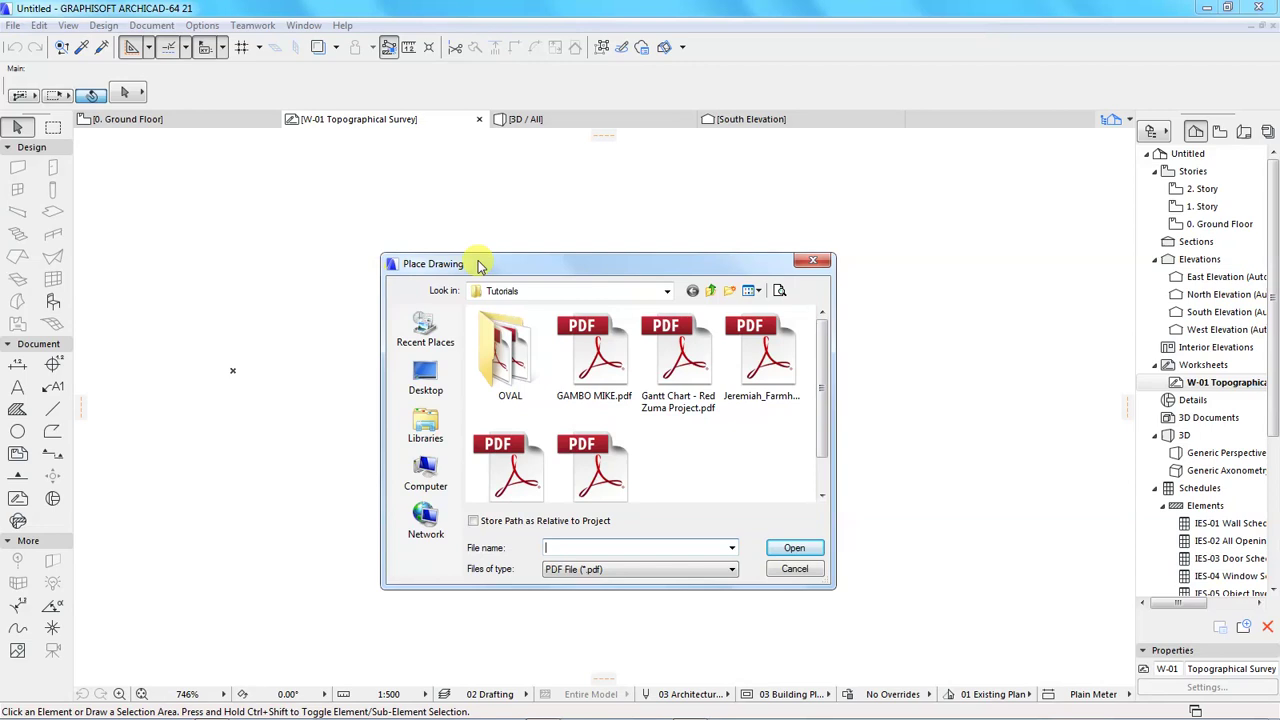
pyautogui.moveTo(486, 265); pyautogui.dragTo(483, 194)
pyautogui.click(425, 410)
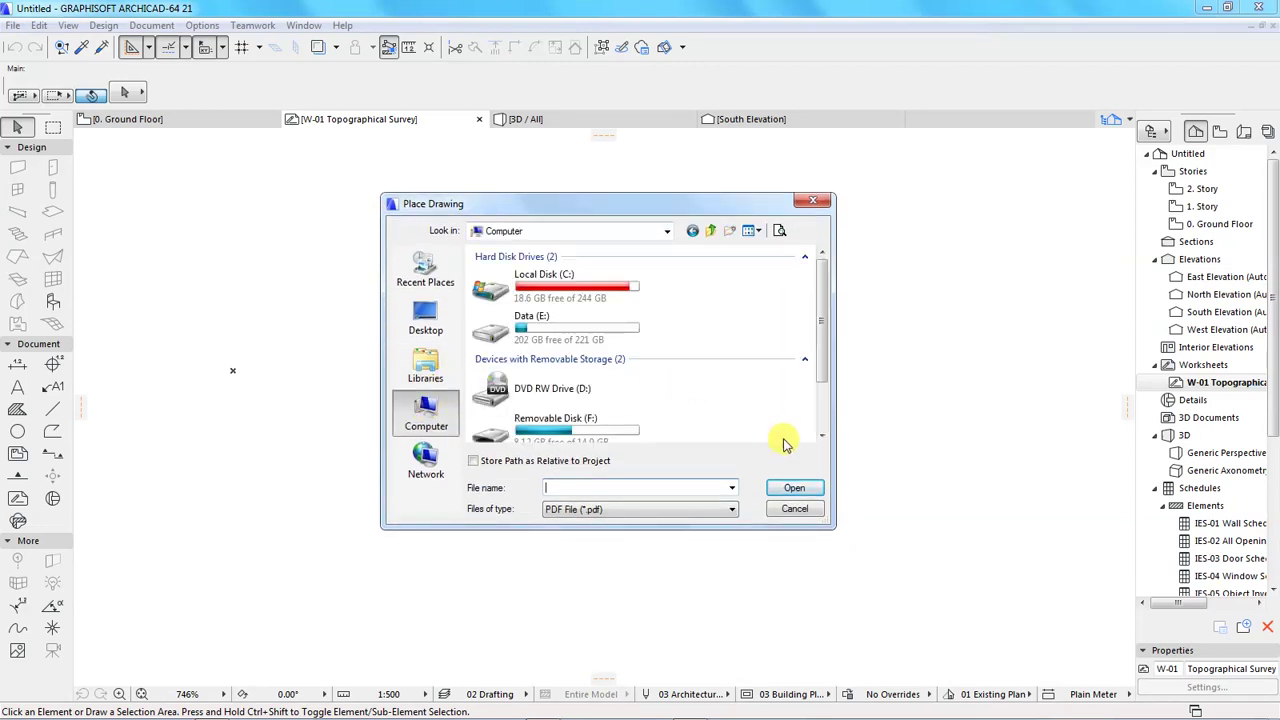
pyautogui.click(822, 436)
pyautogui.click(822, 436)
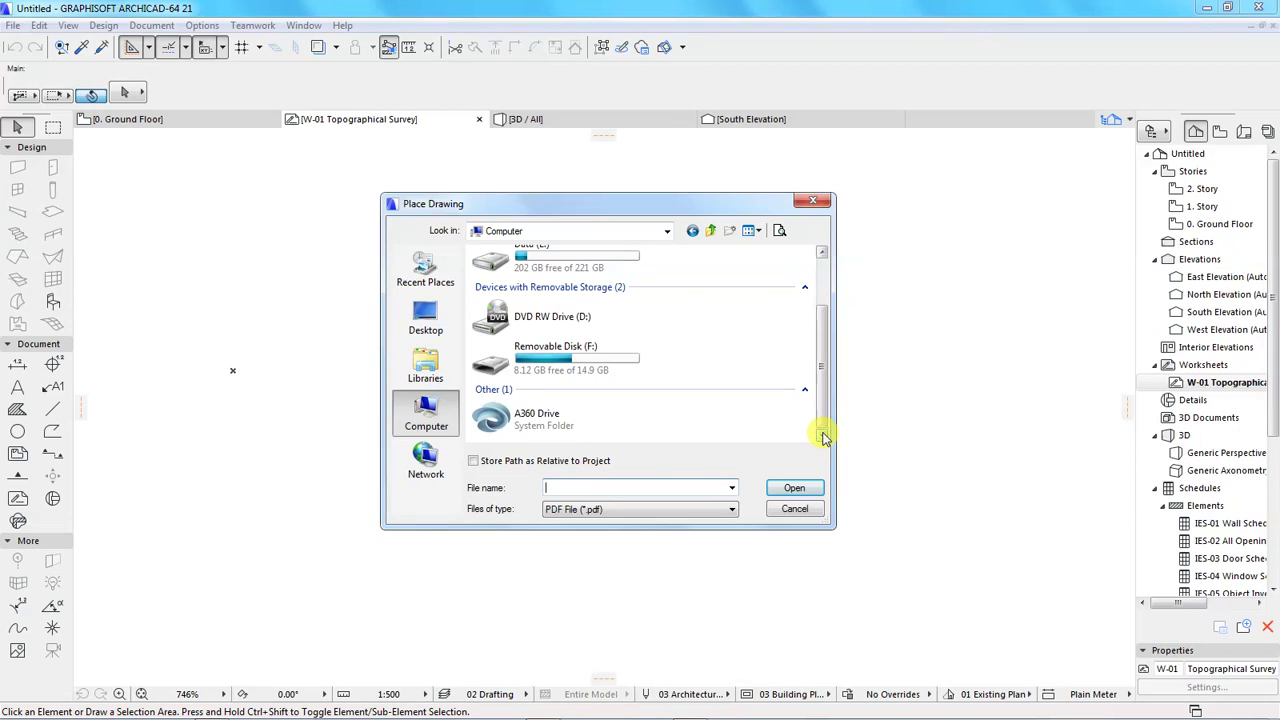
pyautogui.doubleClick(590, 368)
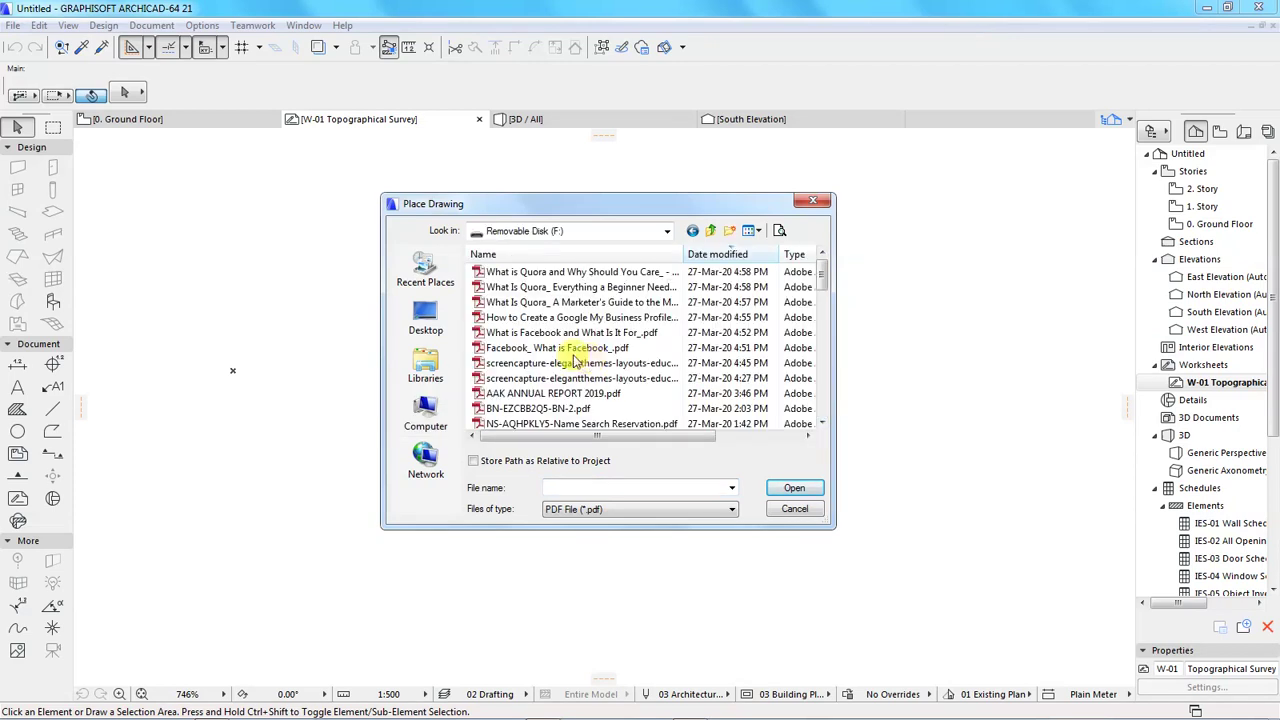
# Select Site-plan.pdf and load it for placement.
pyautogui.click(567, 487)
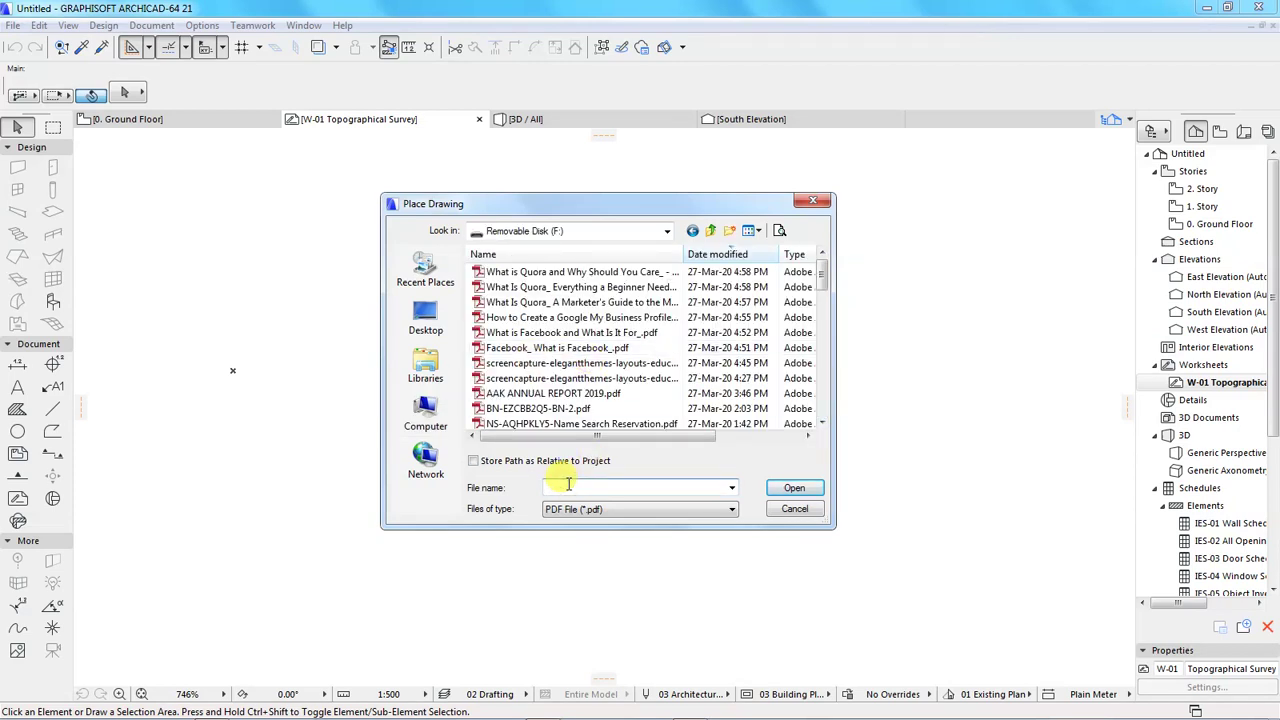
pyautogui.write('site')
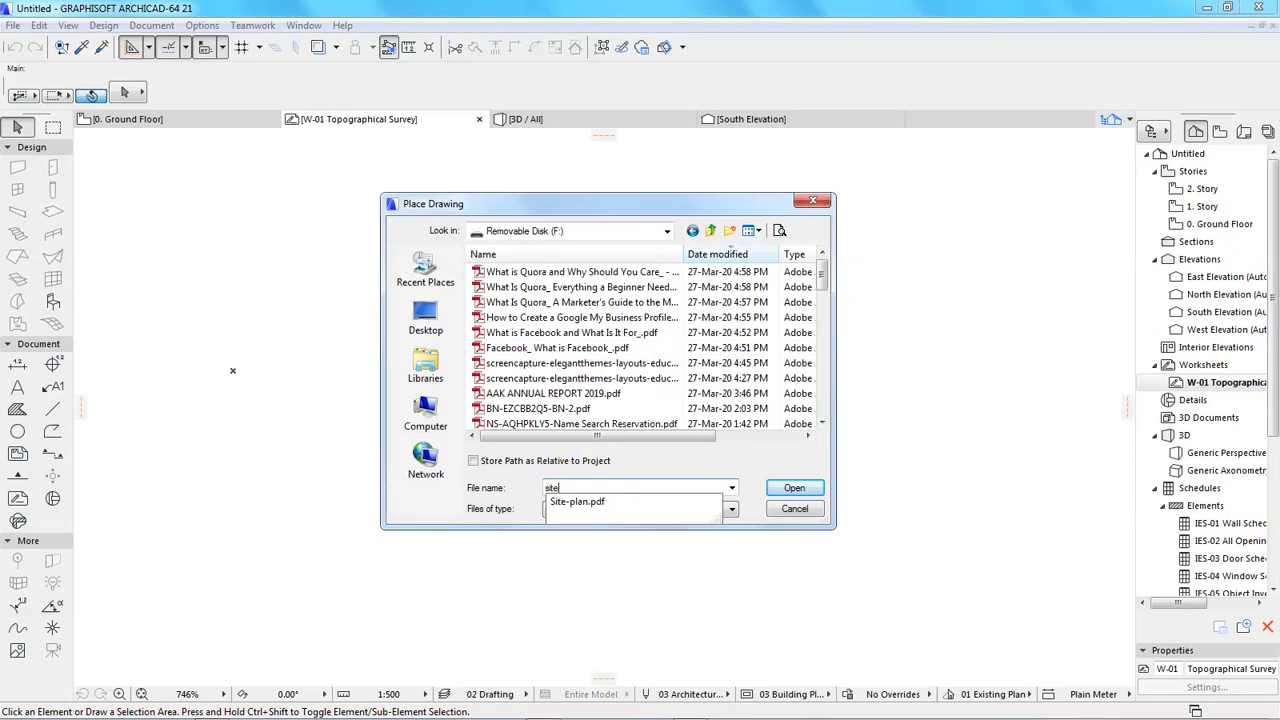
pyautogui.click(596, 503)
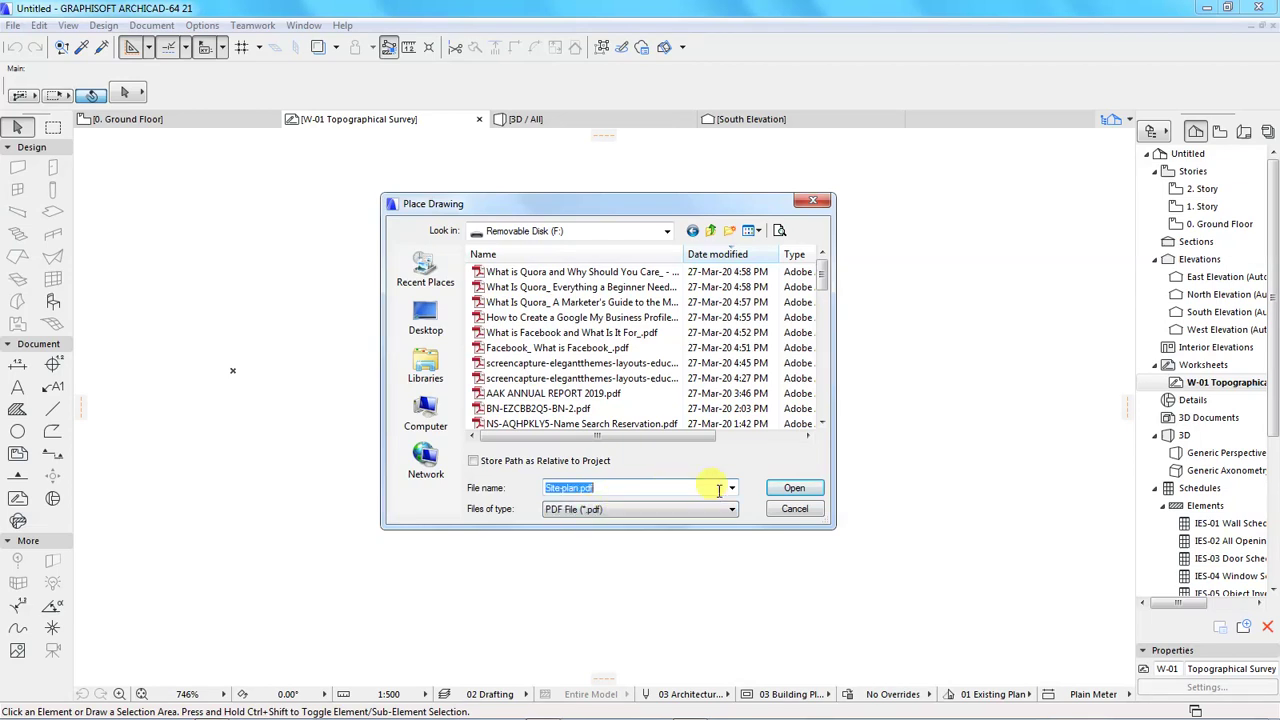
pyautogui.click(786, 490)
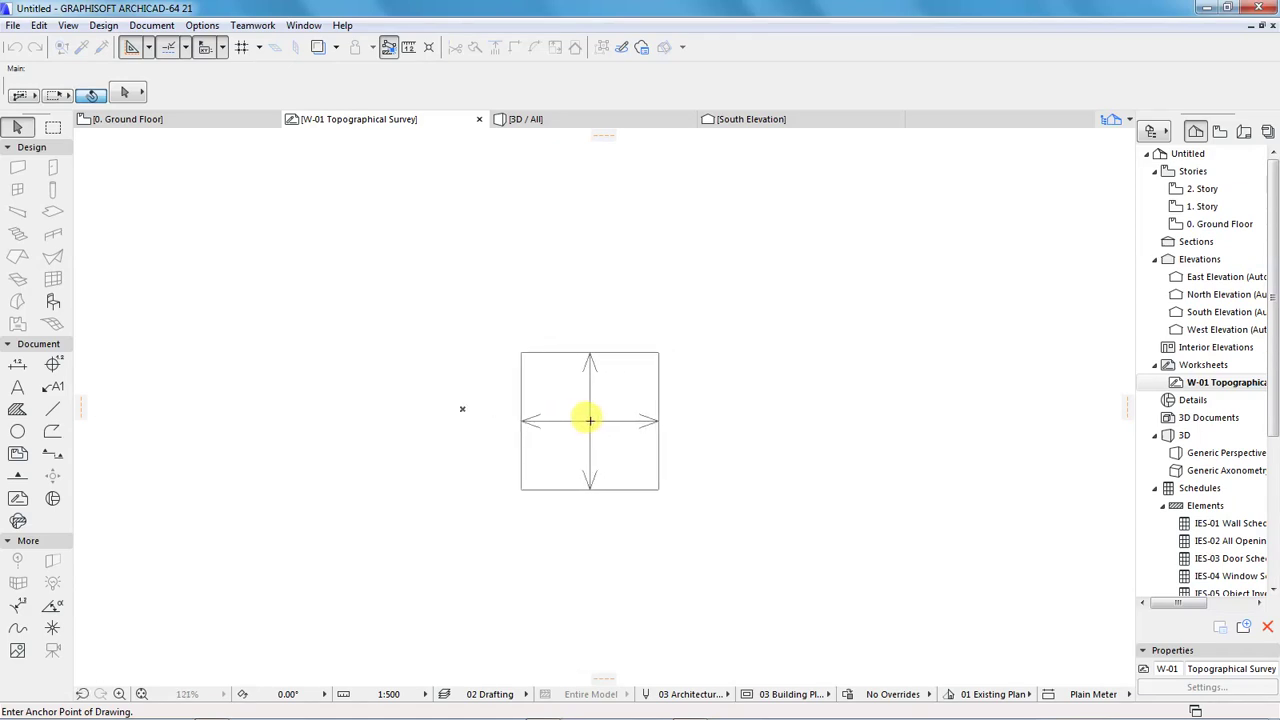
# Place the Site-plan drawing in the W-01 worksheet and zoom around it.
pyautogui.click(579, 429)
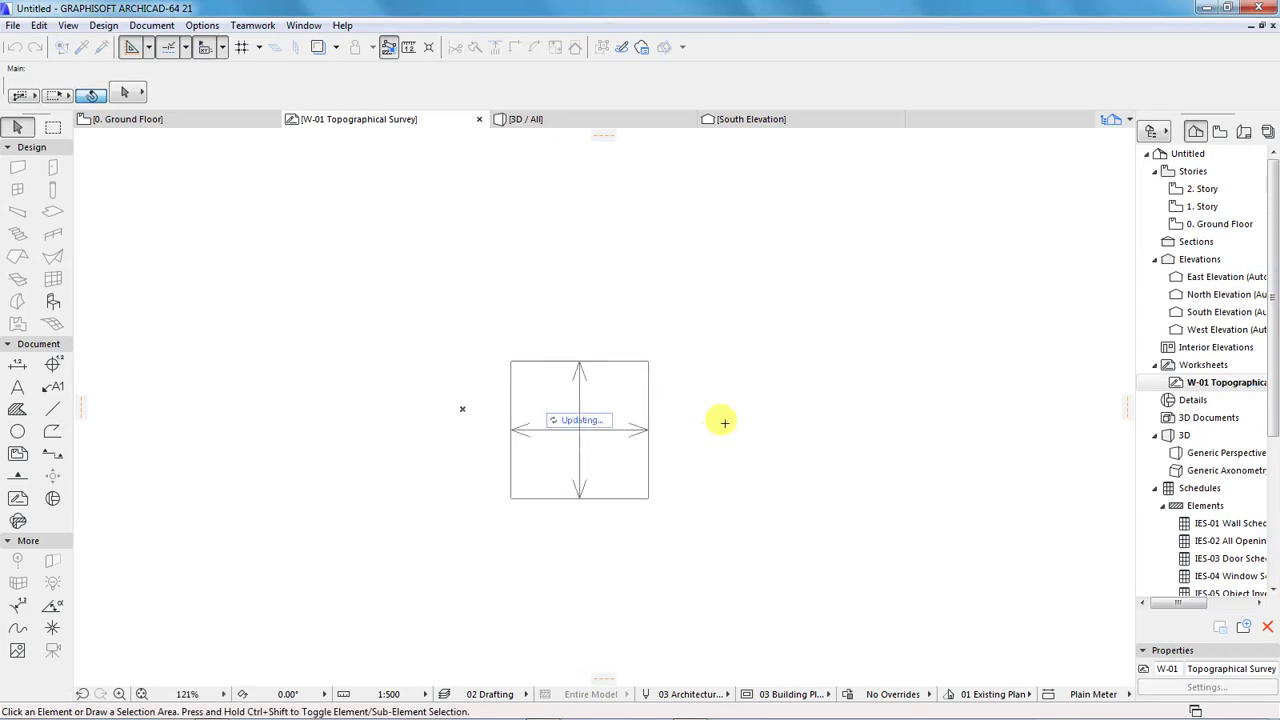
pyautogui.scroll(-3, 595, 403)
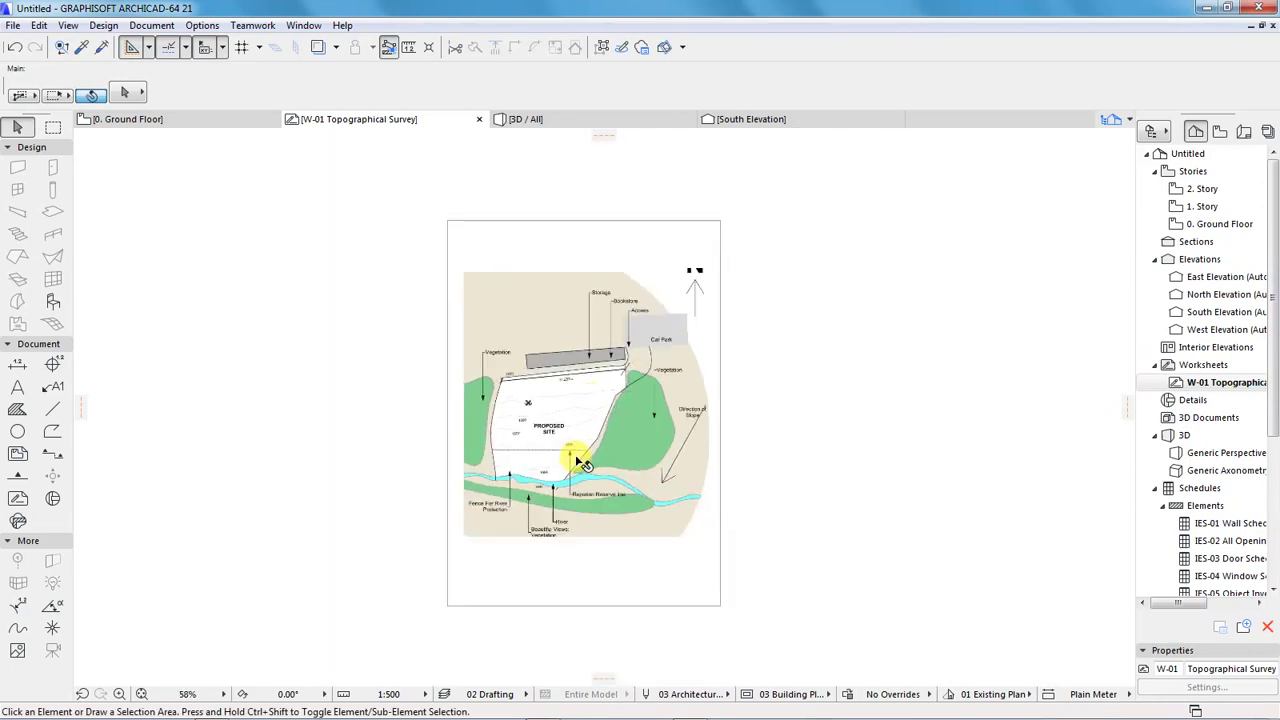
pyautogui.scroll(5, 565, 454)
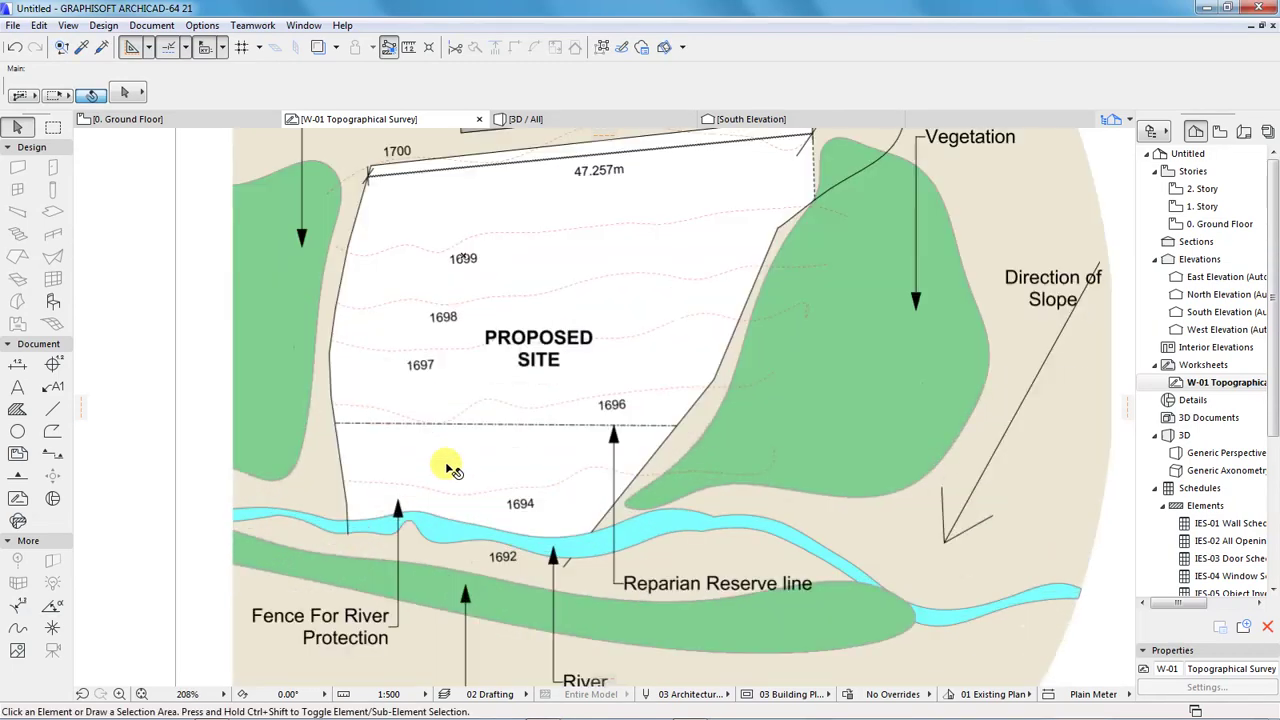
pyautogui.scroll(-2, 523, 462)
pyautogui.scroll(3, 523, 462)
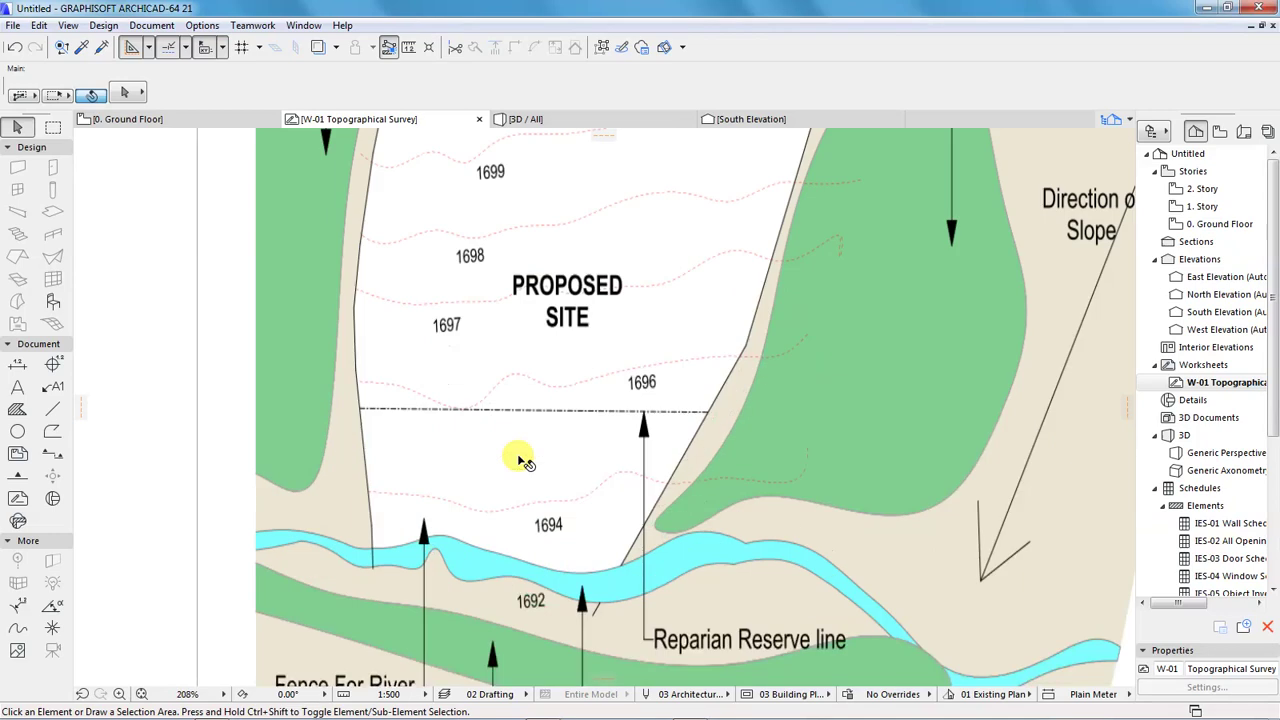
pyautogui.scroll(-1, 434, 526)
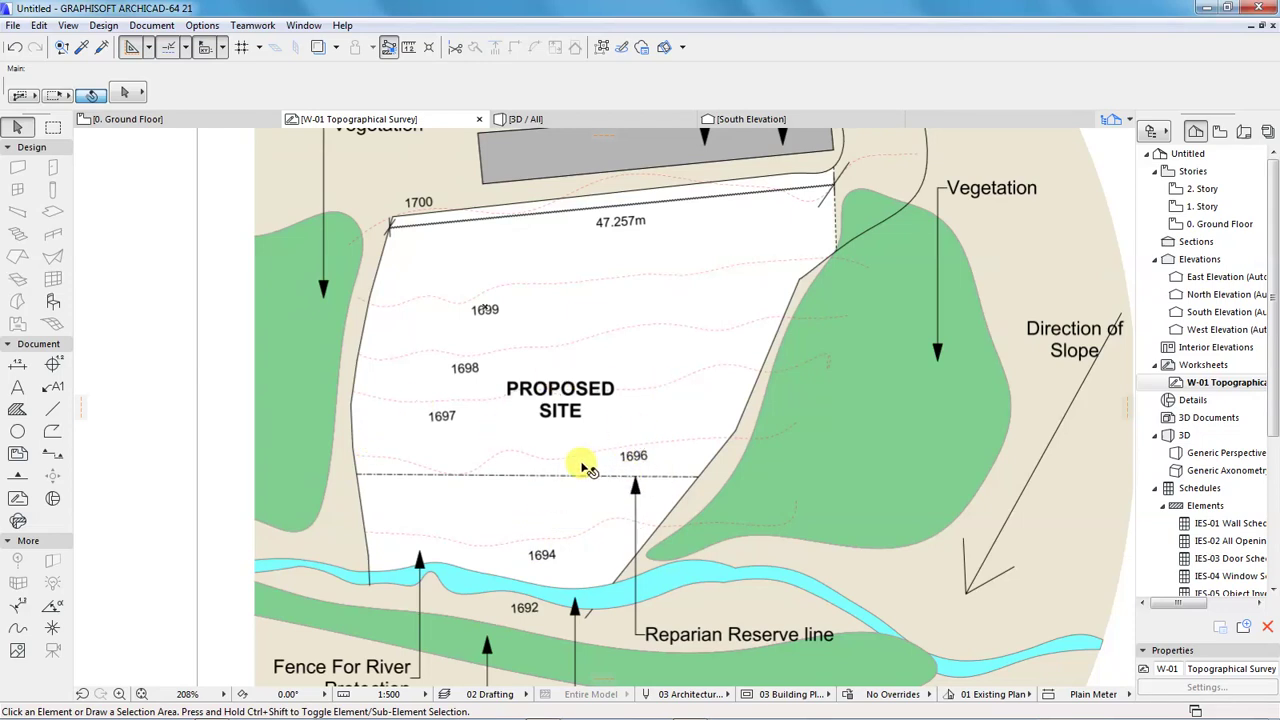
# Open the 0. Ground Floor plan from the Navigator Project Map.
pyautogui.moveTo(623, 440)
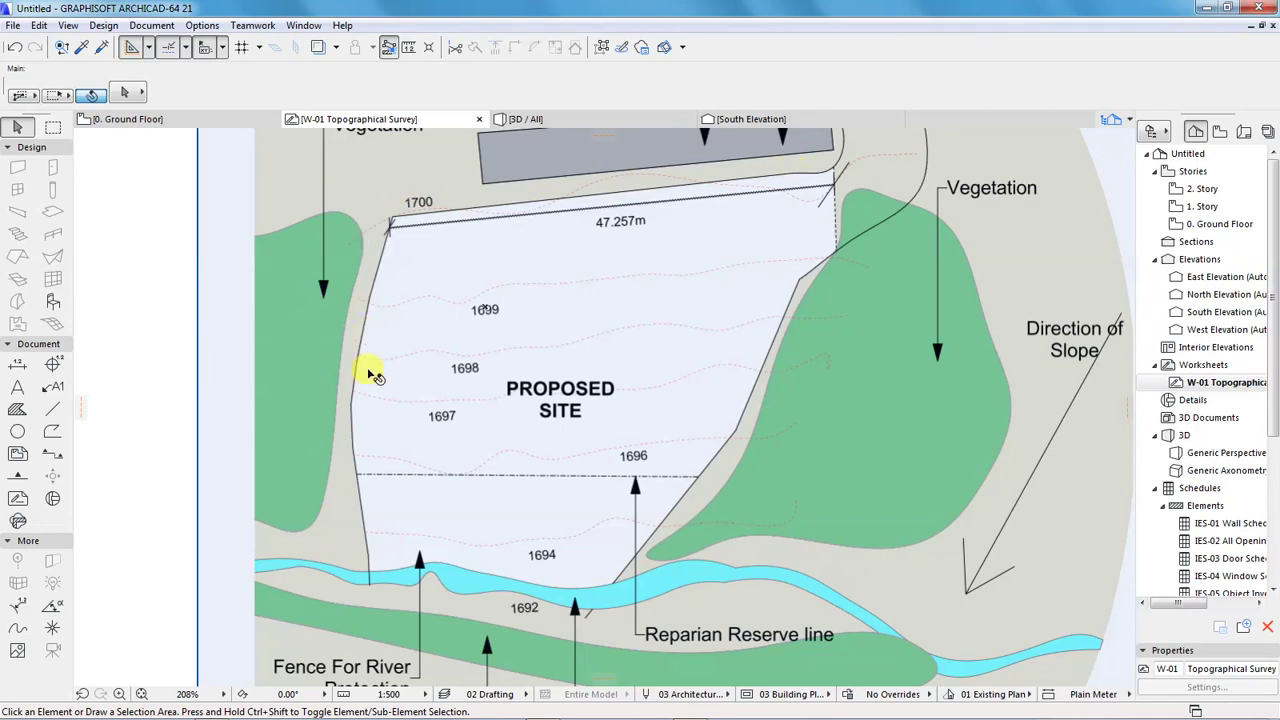
pyautogui.scroll(-3, 345, 472)
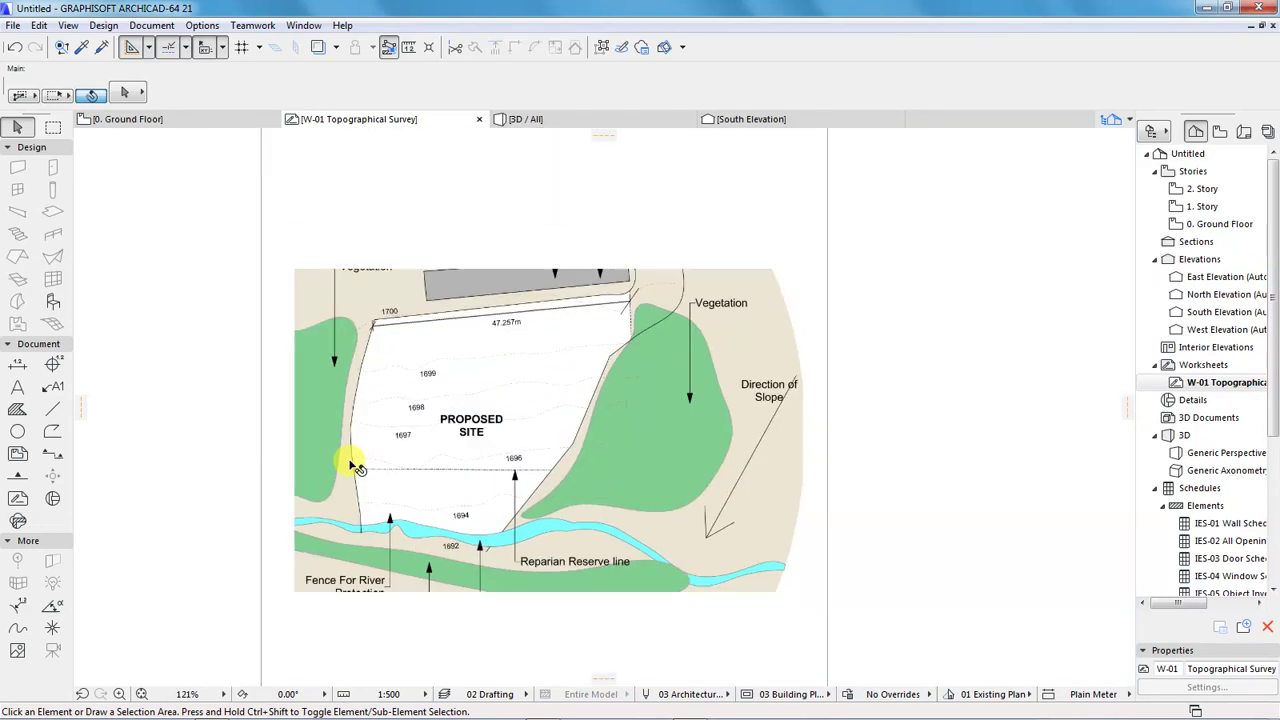
pyautogui.scroll(-1, 355, 467)
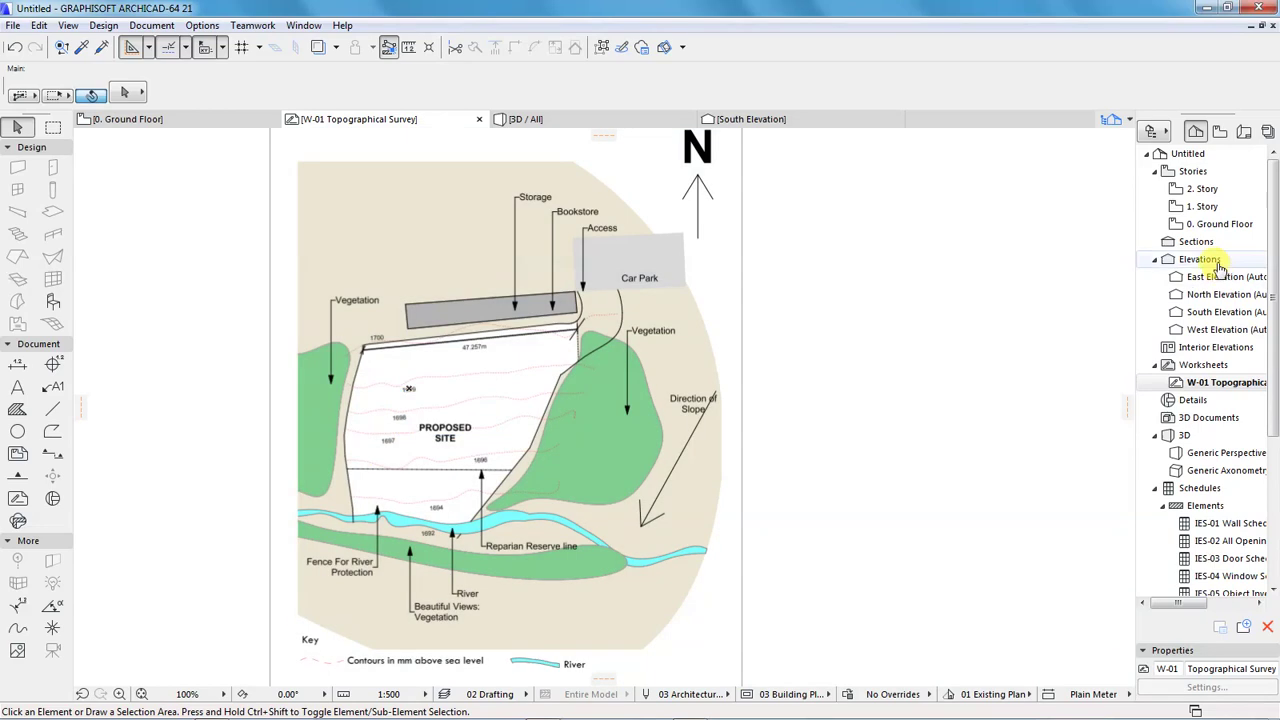
pyautogui.doubleClick(1205, 226)
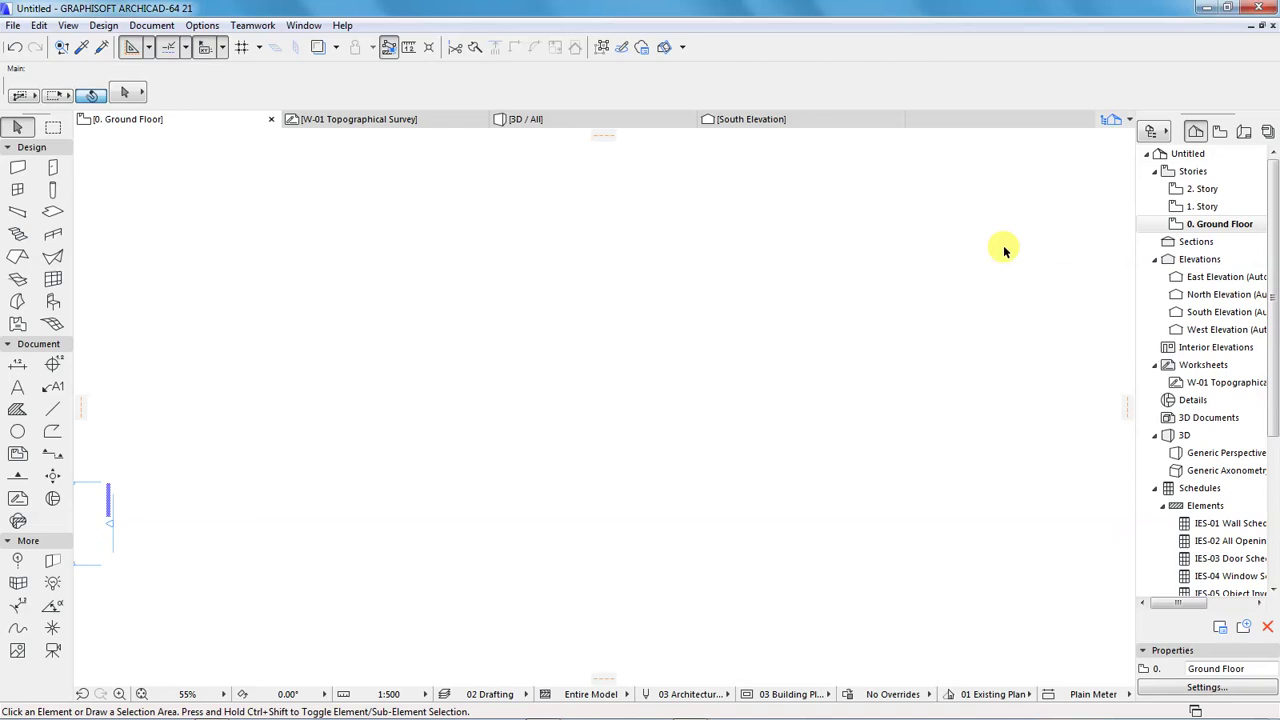
# Insert a new story named 'Terrain Storey' below 0. Ground Floor.
pyautogui.rightClick(1212, 227)
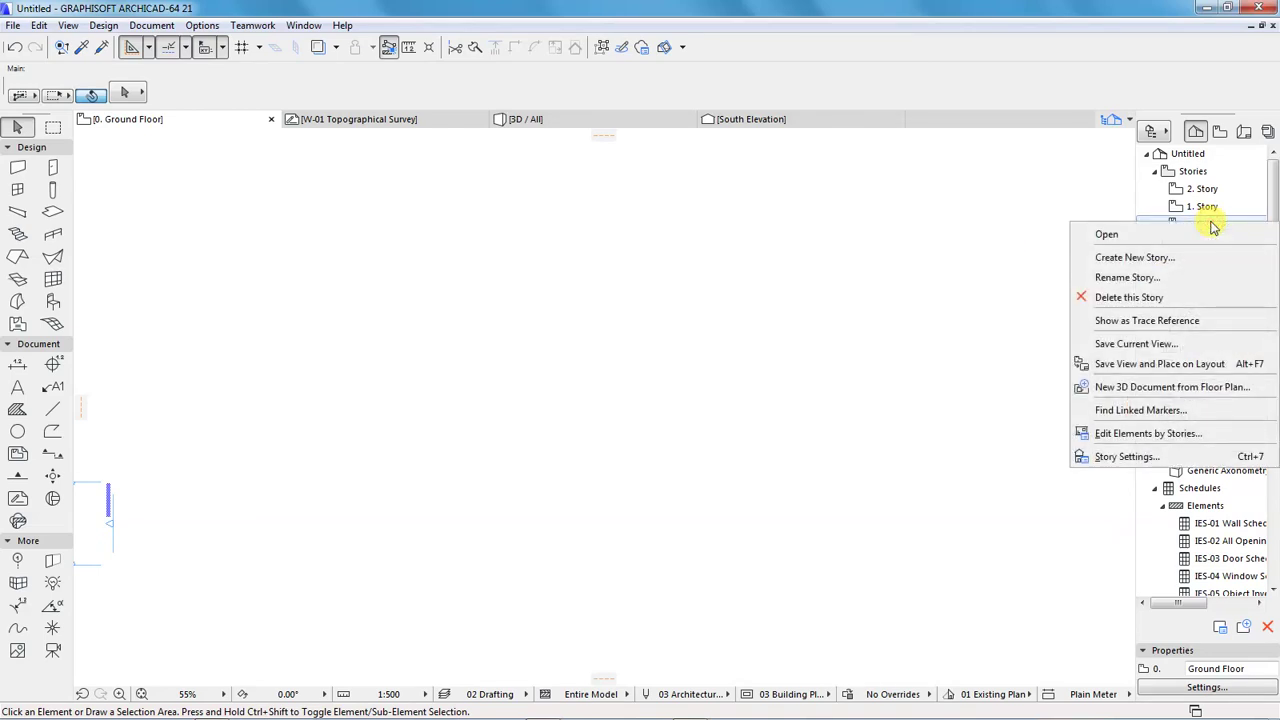
pyautogui.click(1110, 257)
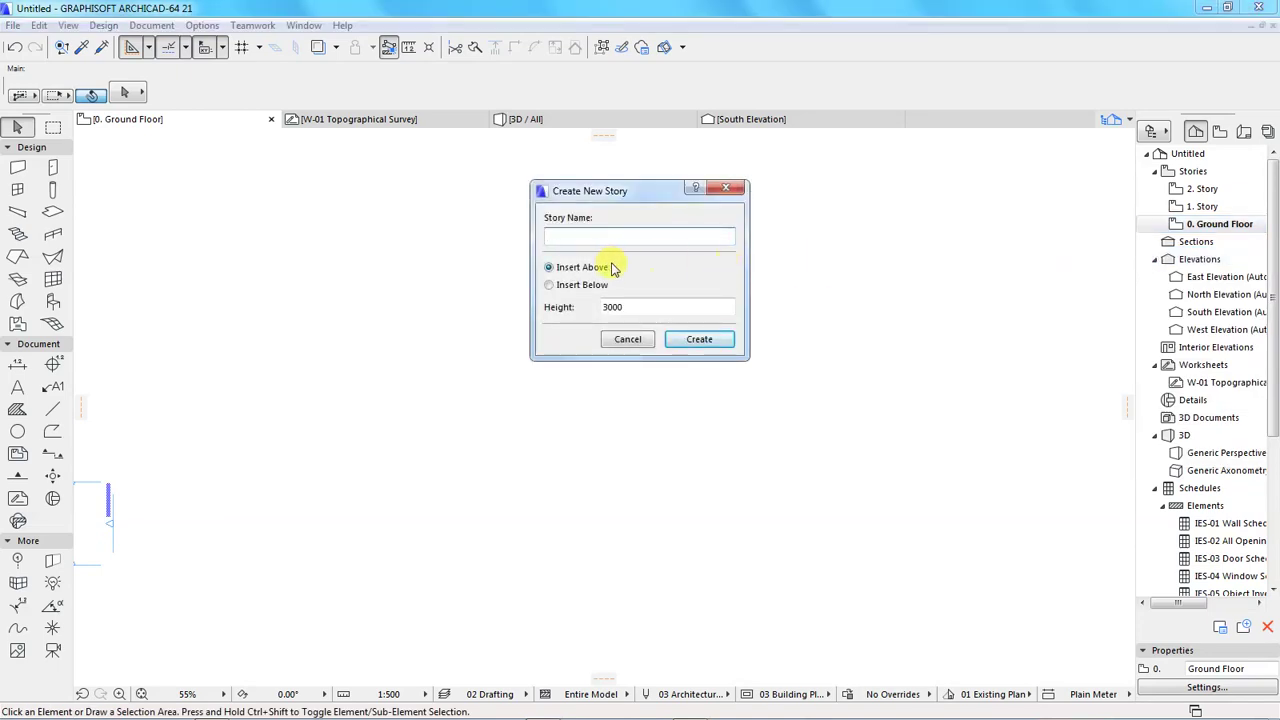
pyautogui.click(549, 285)
pyautogui.click(570, 240)
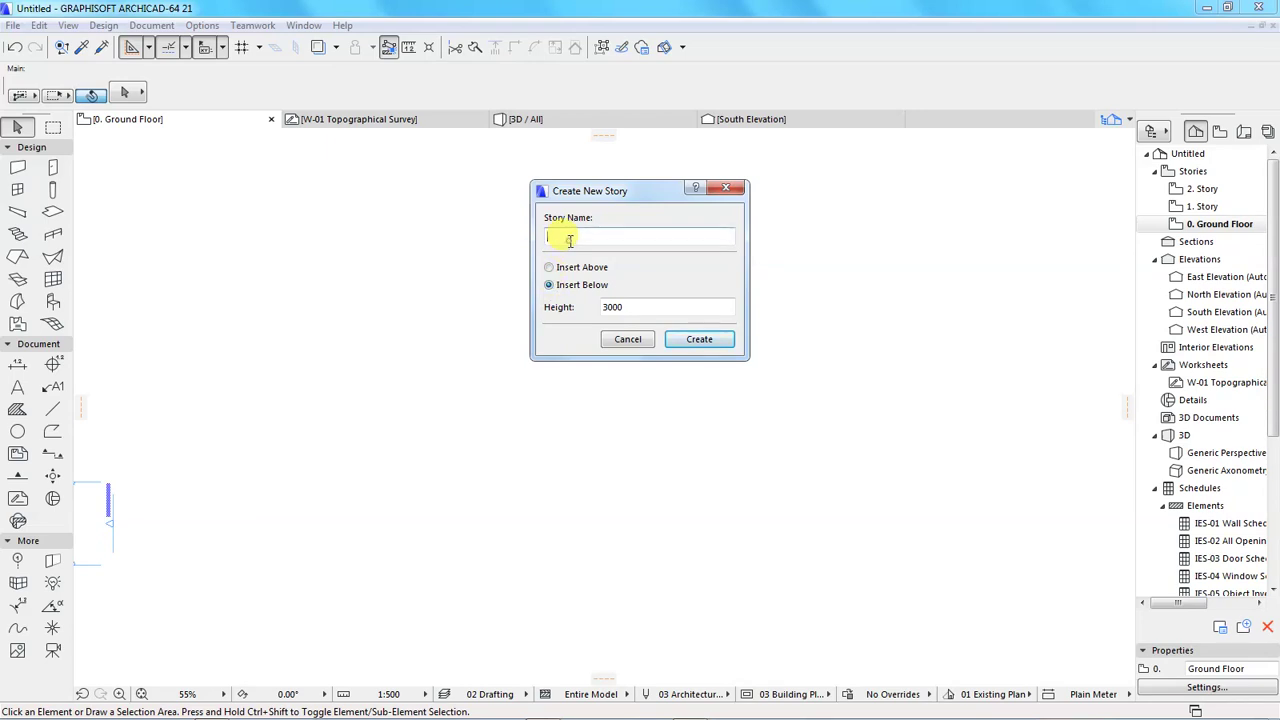
pyautogui.write('t')
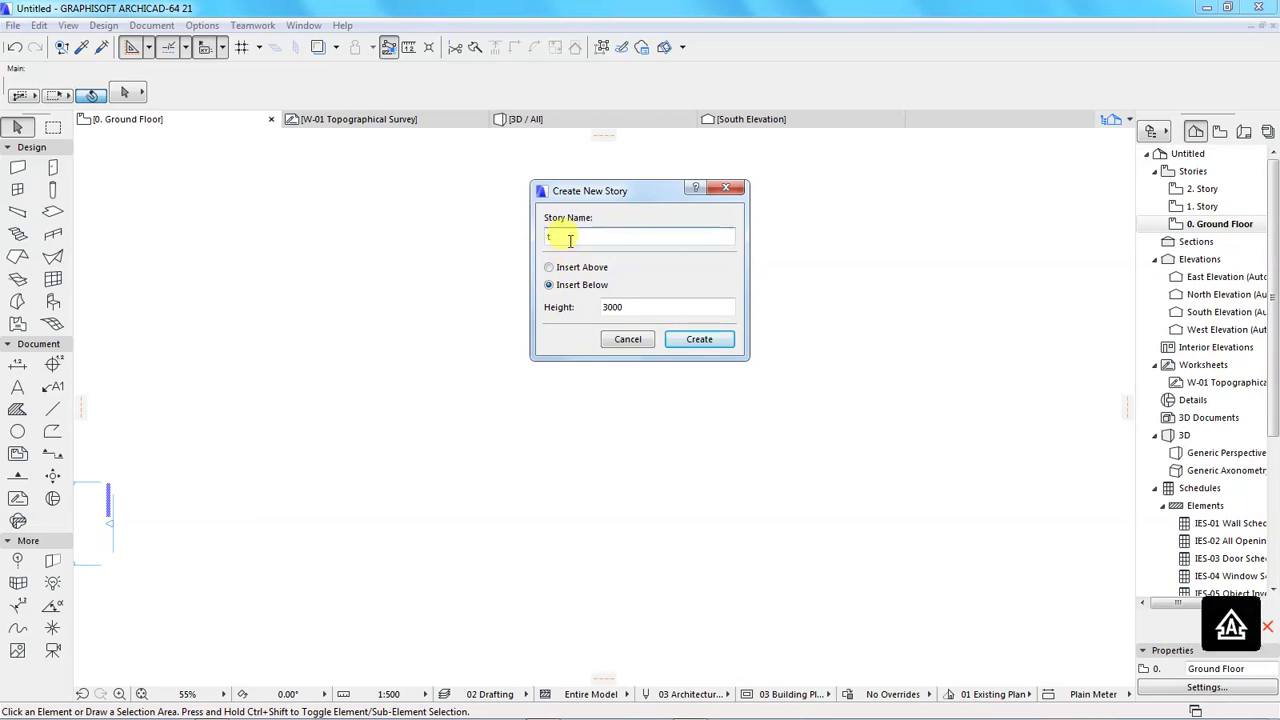
pyautogui.press('BackSpace')
pyautogui.write('Terrain')
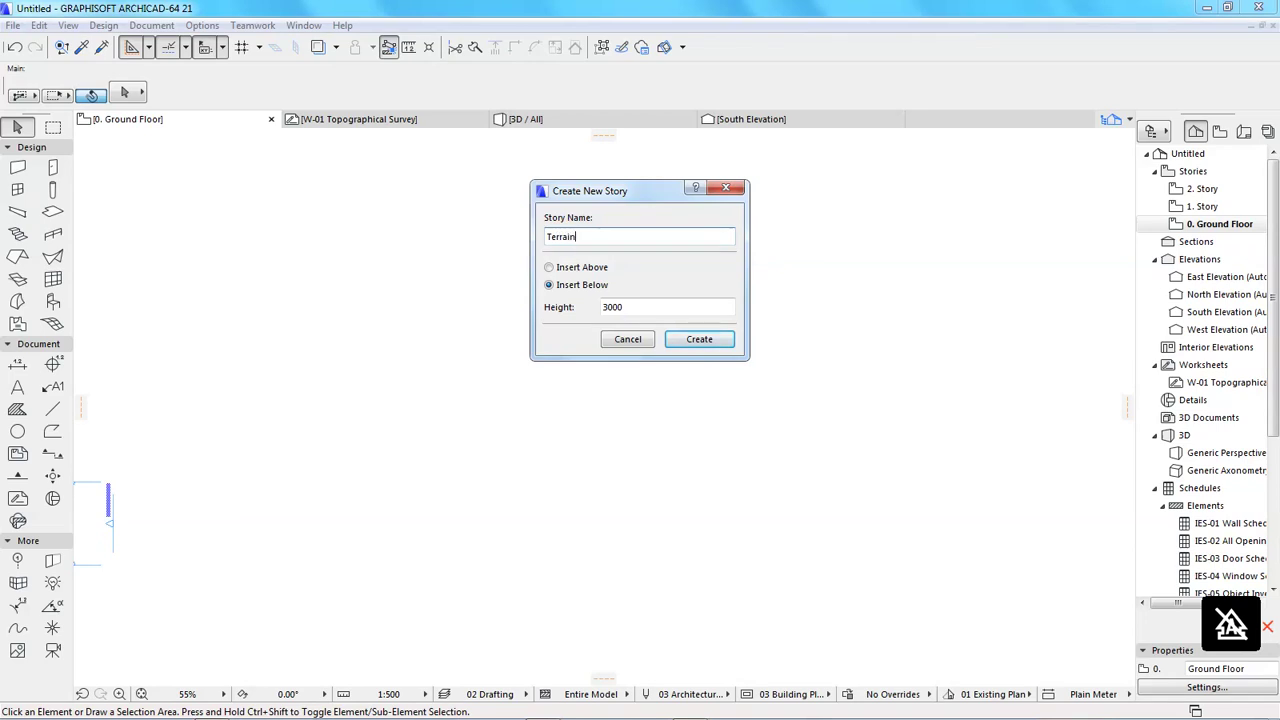
pyautogui.write(' Storey')
pyautogui.click(697, 340)
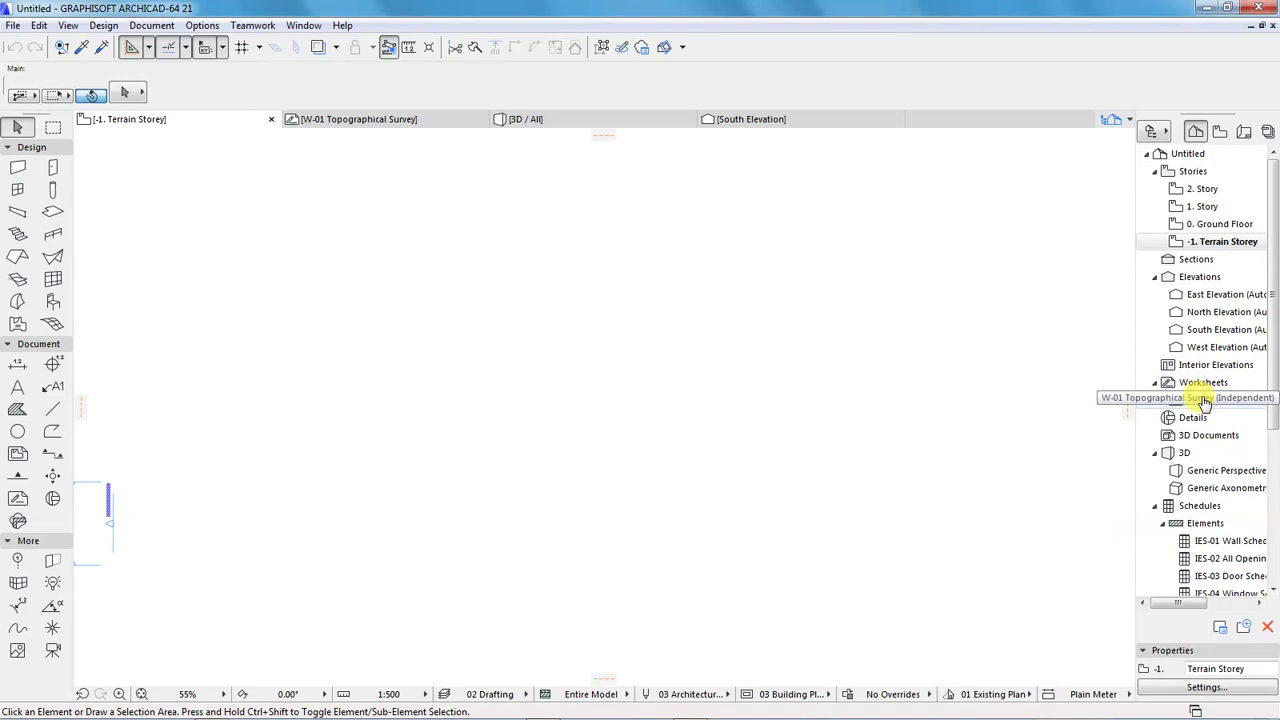
# Show the W-01 Topographical Survey worksheet as a trace reference.
pyautogui.rightClick(1203, 400)
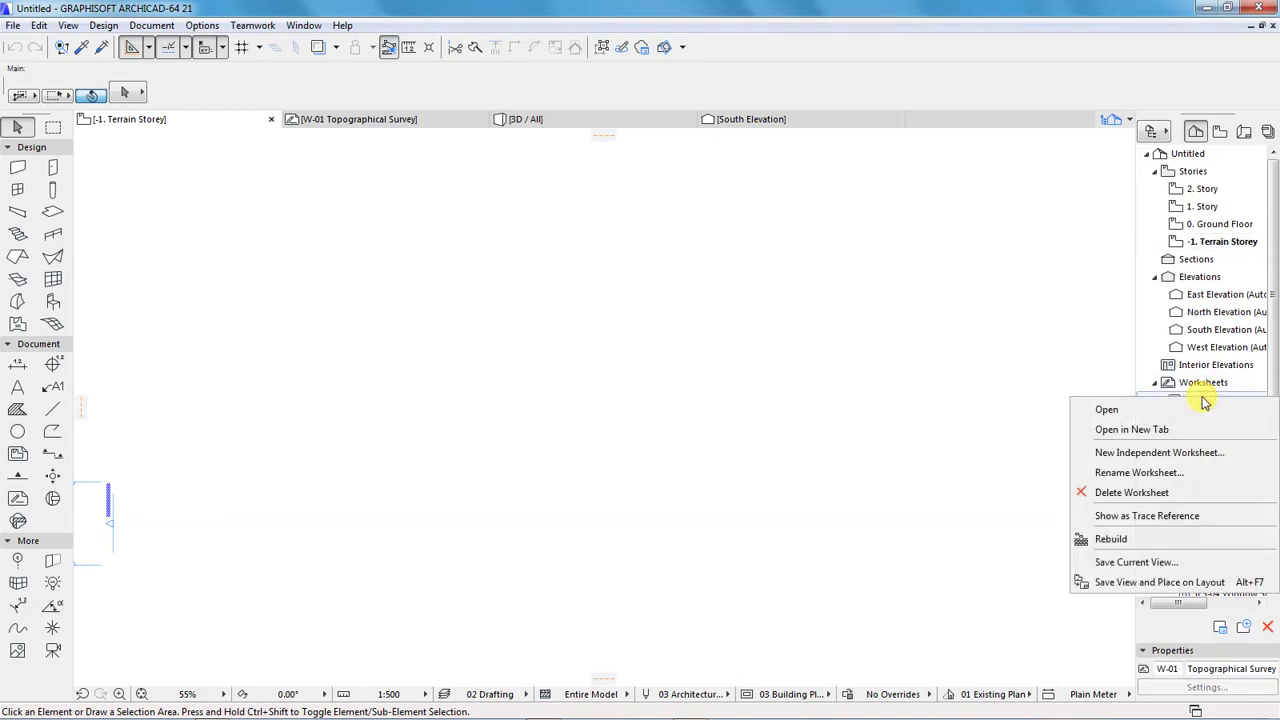
pyautogui.click(1110, 517)
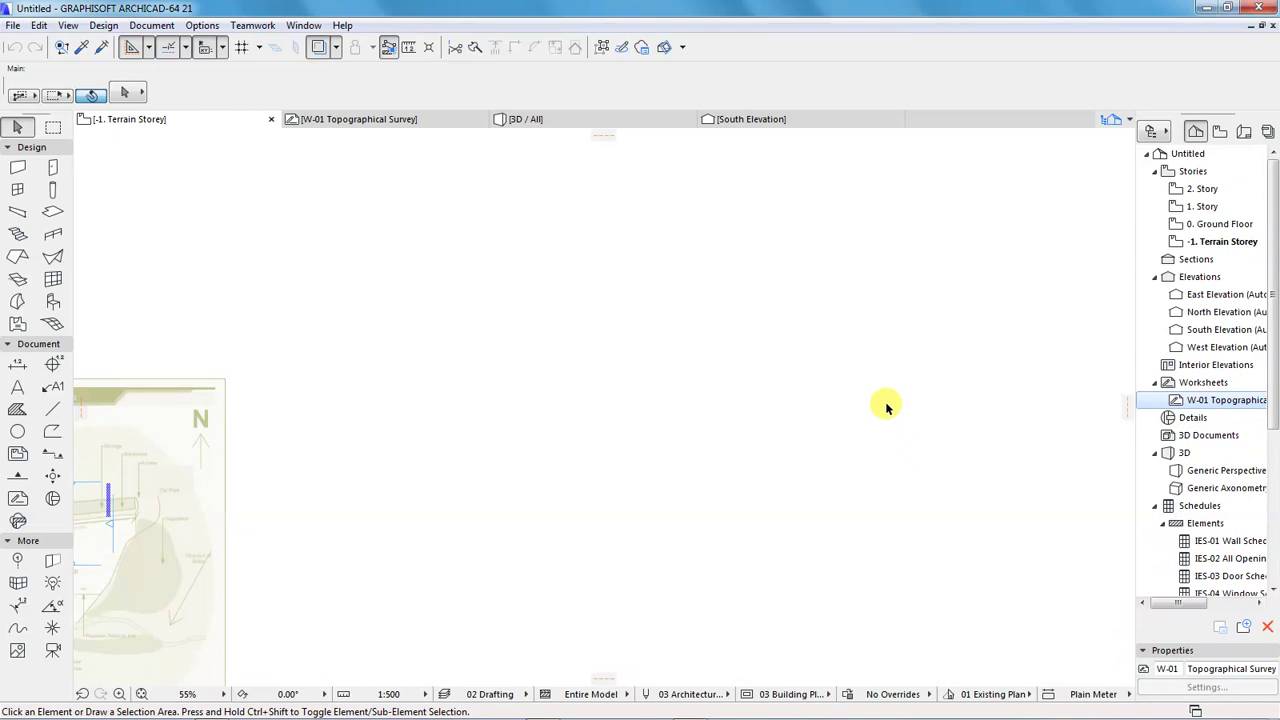
pyautogui.scroll(-3, 885, 360)
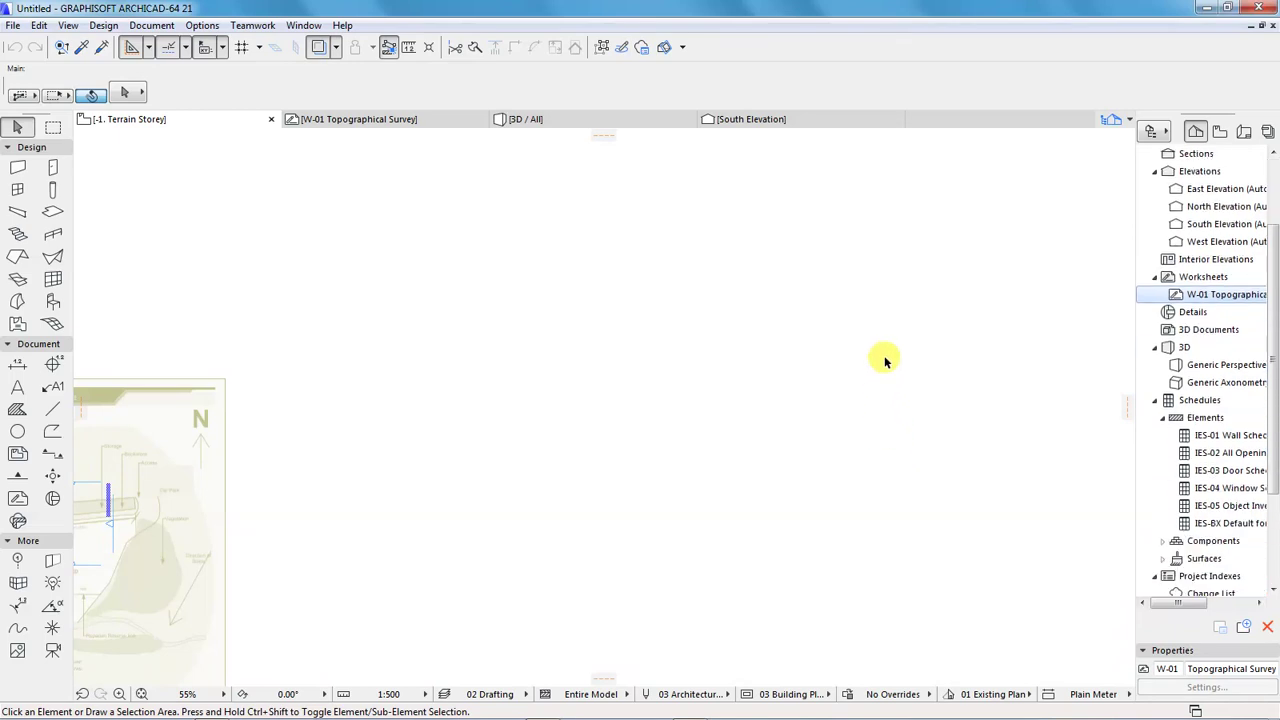
pyautogui.click(826, 451)
pyautogui.scroll(-5, 830, 448)
pyautogui.click(889, 407)
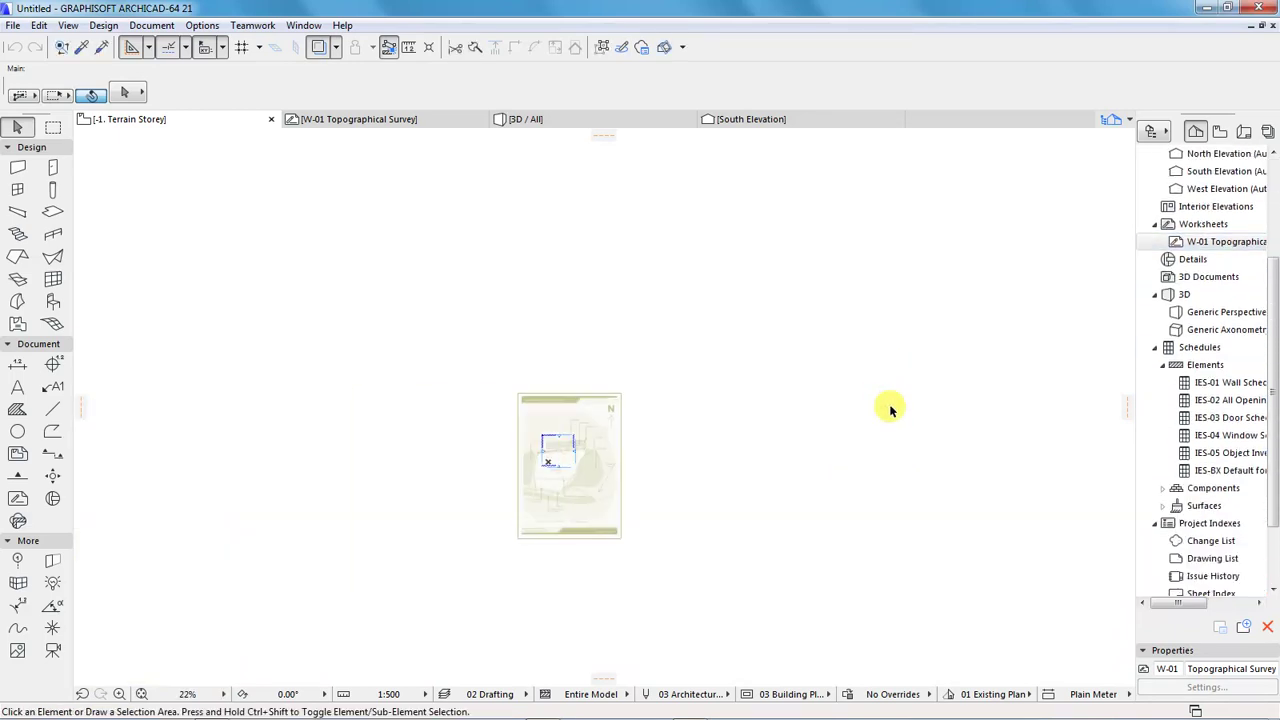
# Zoom in on the traced site and select the East Elevation marker.
pyautogui.scroll(4, 620, 485)
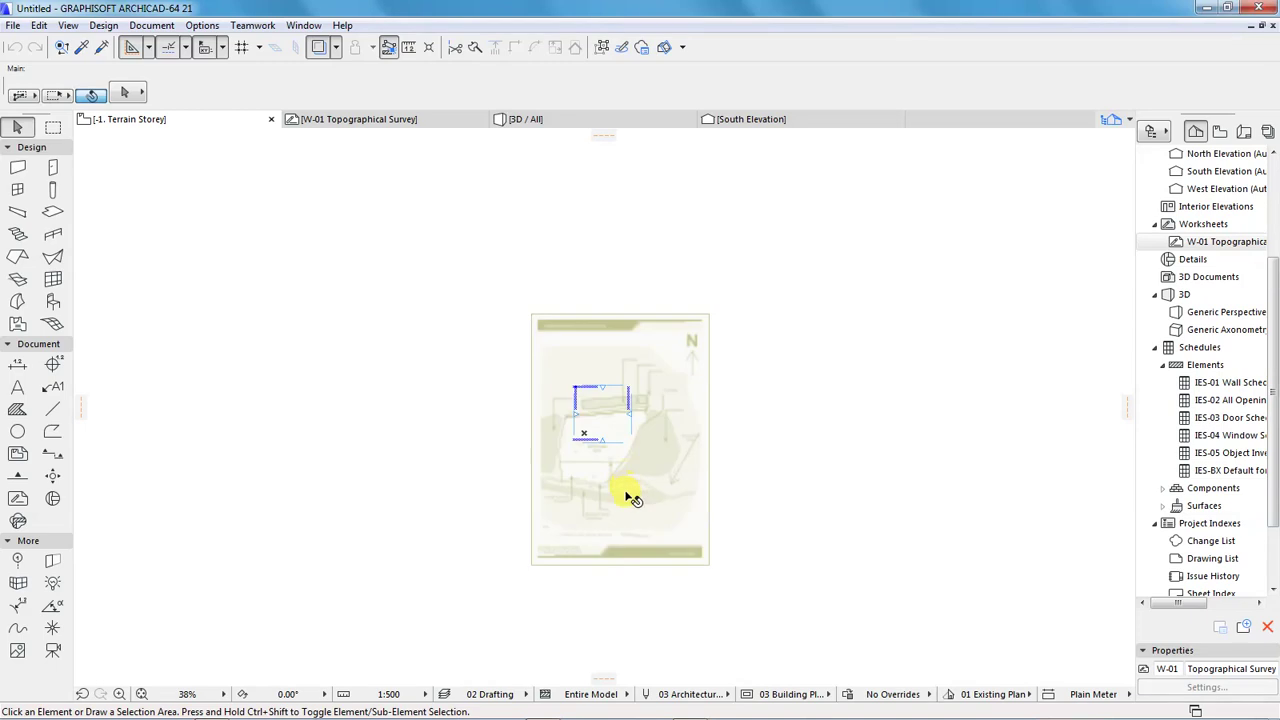
pyautogui.scroll(2, 610, 530)
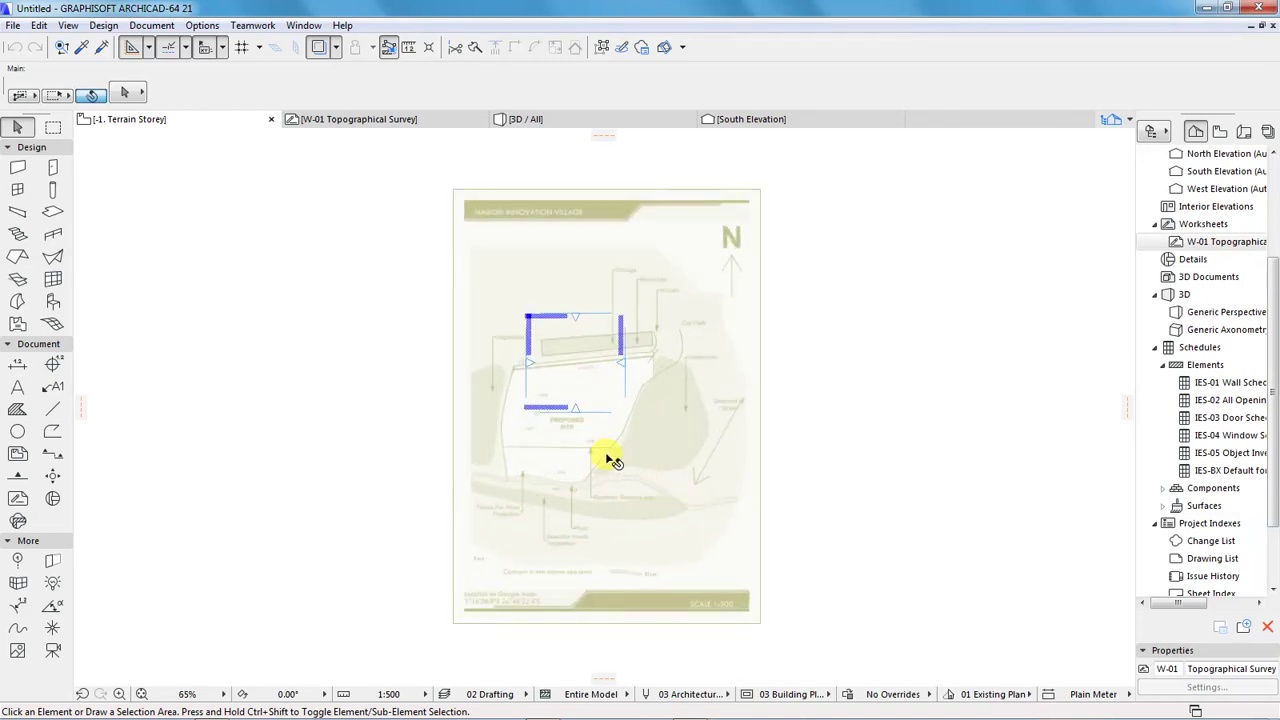
pyautogui.scroll(1, 580, 443)
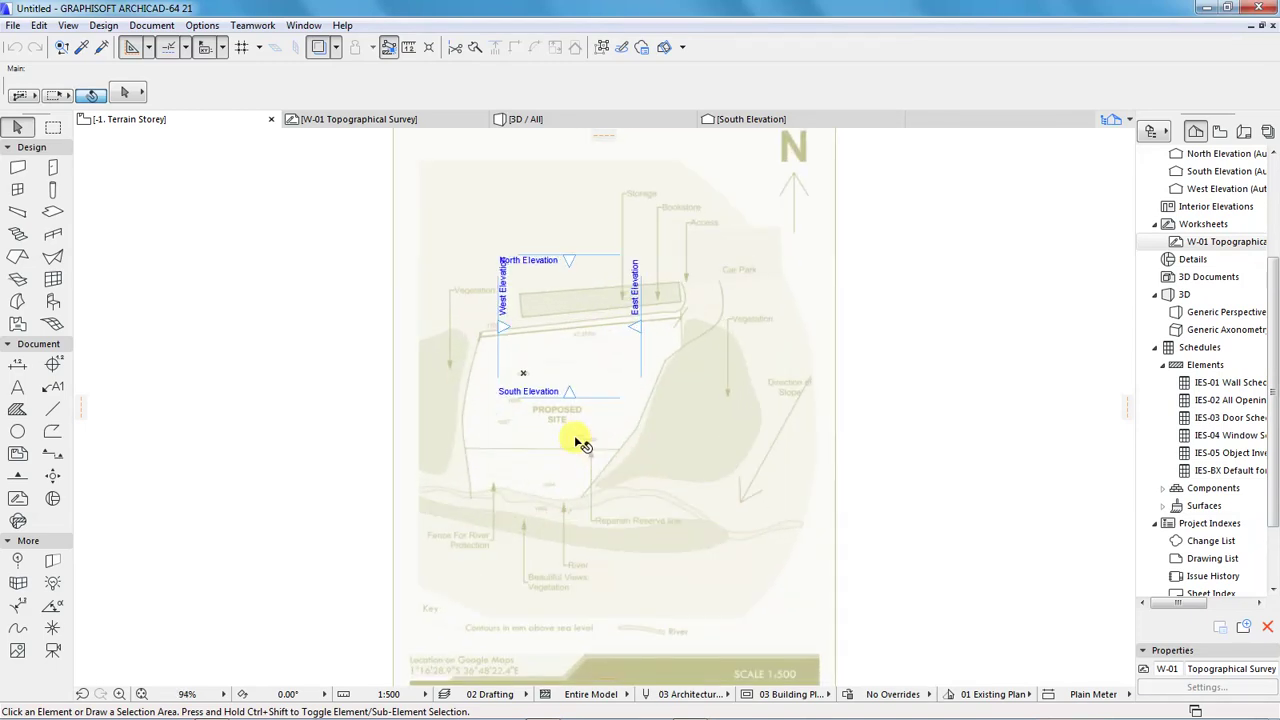
pyautogui.scroll(1, 580, 440)
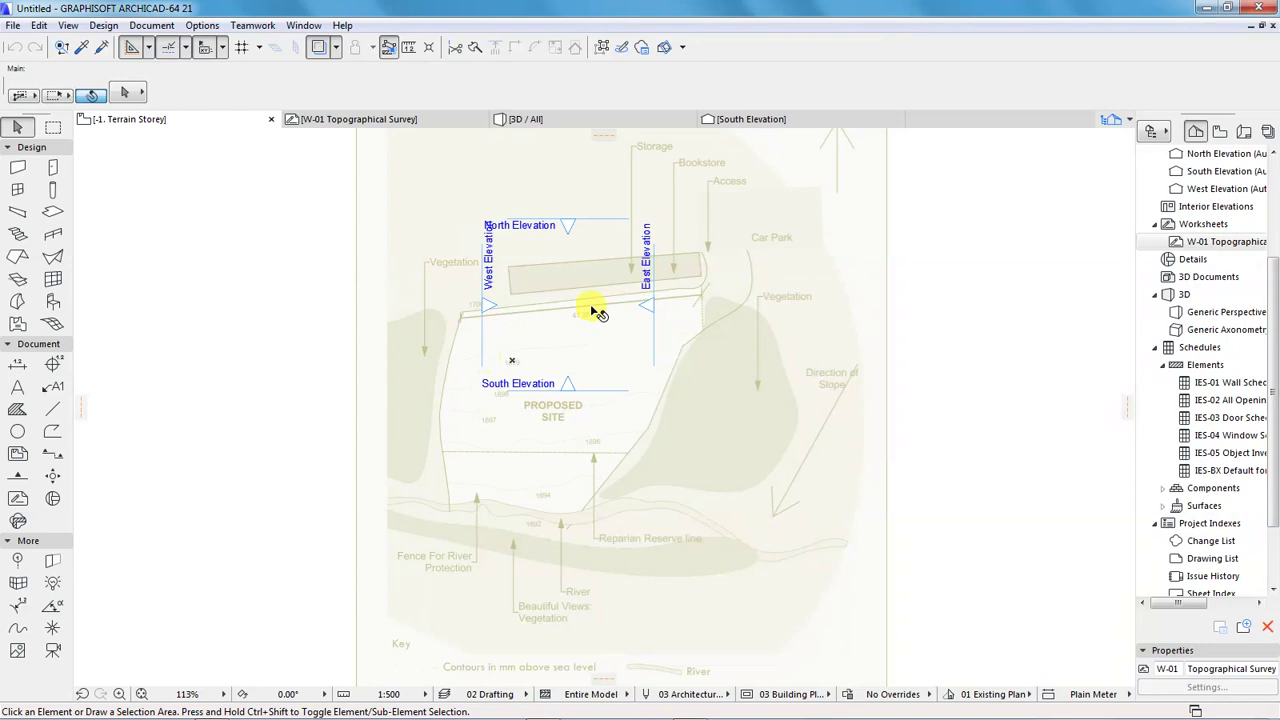
pyautogui.scroll(1, 620, 355)
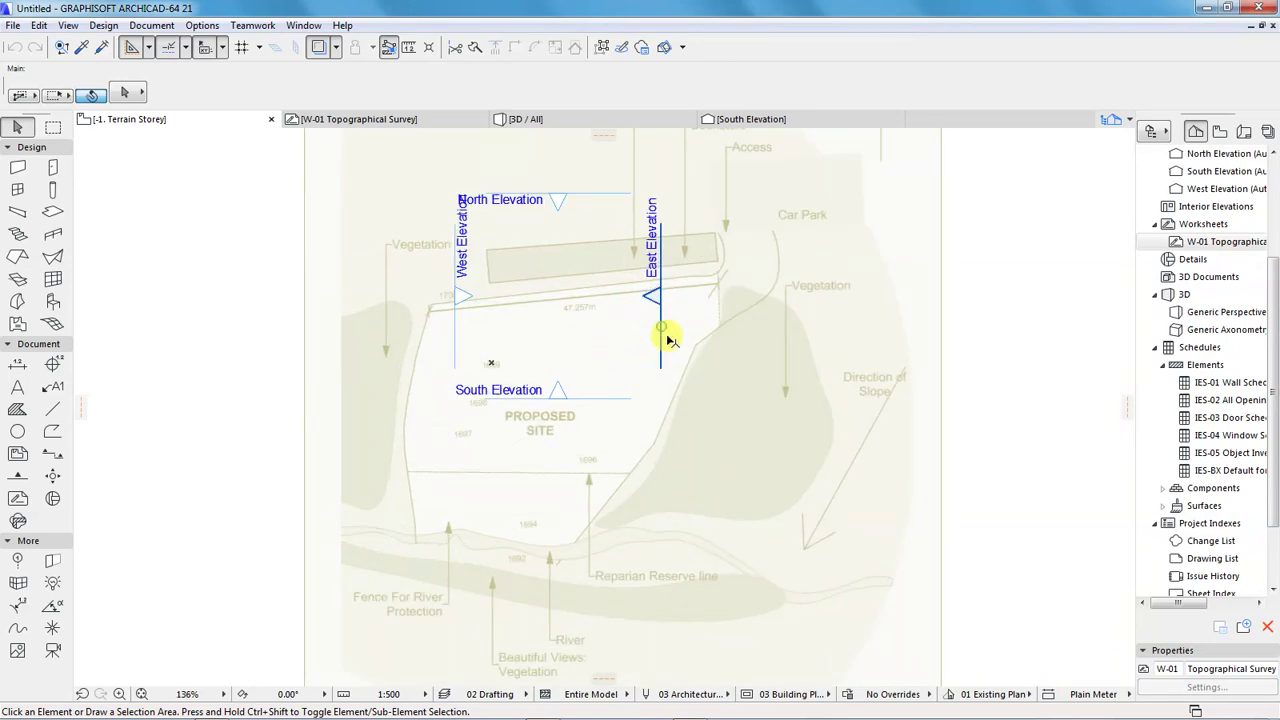
pyautogui.click(661, 334)
# Add the North, West and South markers to the selection and delete all four elevation viewpoints.
pyautogui.keyDown('shift'); pyautogui.click(586, 194); pyautogui.keyUp('shift')
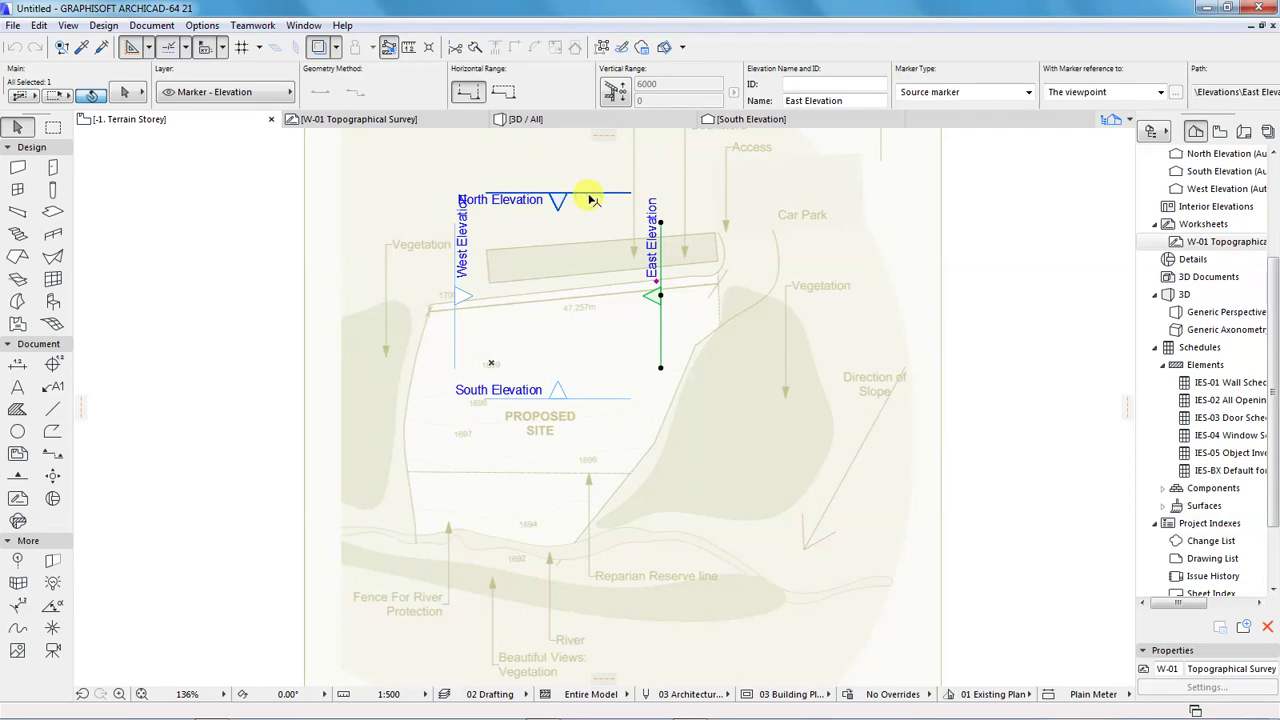
pyautogui.keyDown('shift'); pyautogui.click(456, 334); pyautogui.keyUp('shift')
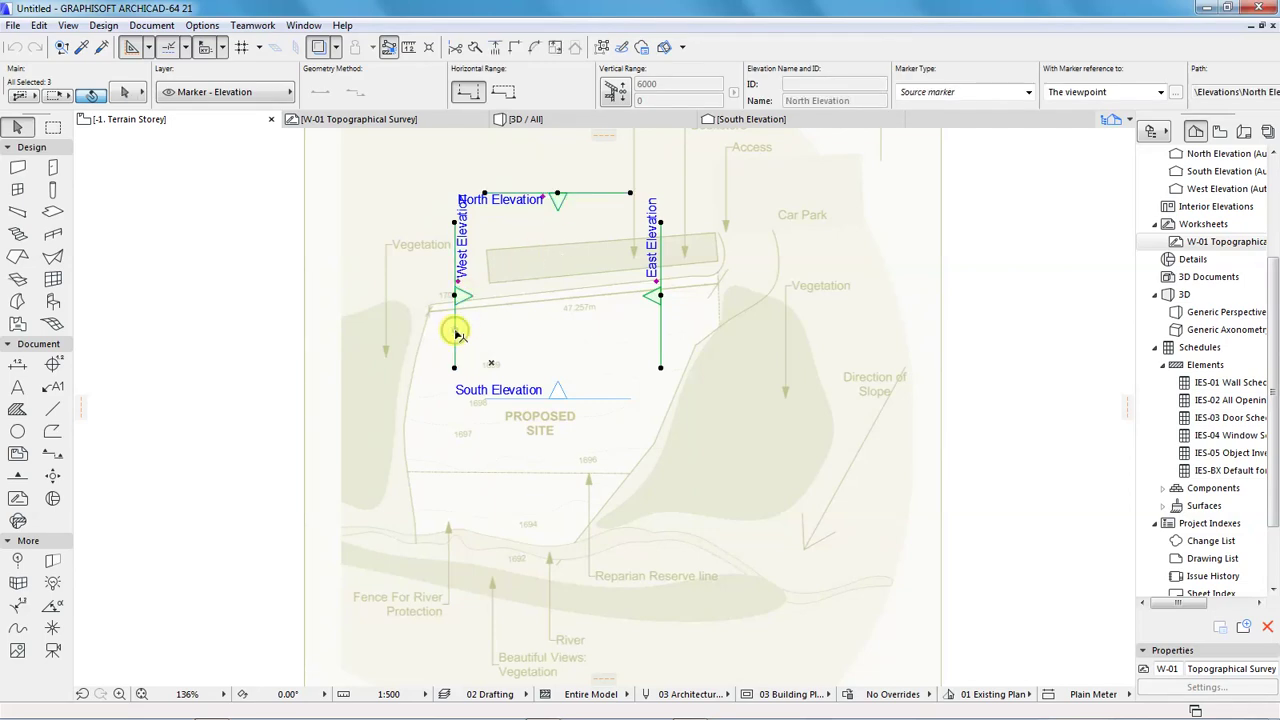
pyautogui.keyDown('shift'); pyautogui.click(596, 400); pyautogui.keyUp('shift')
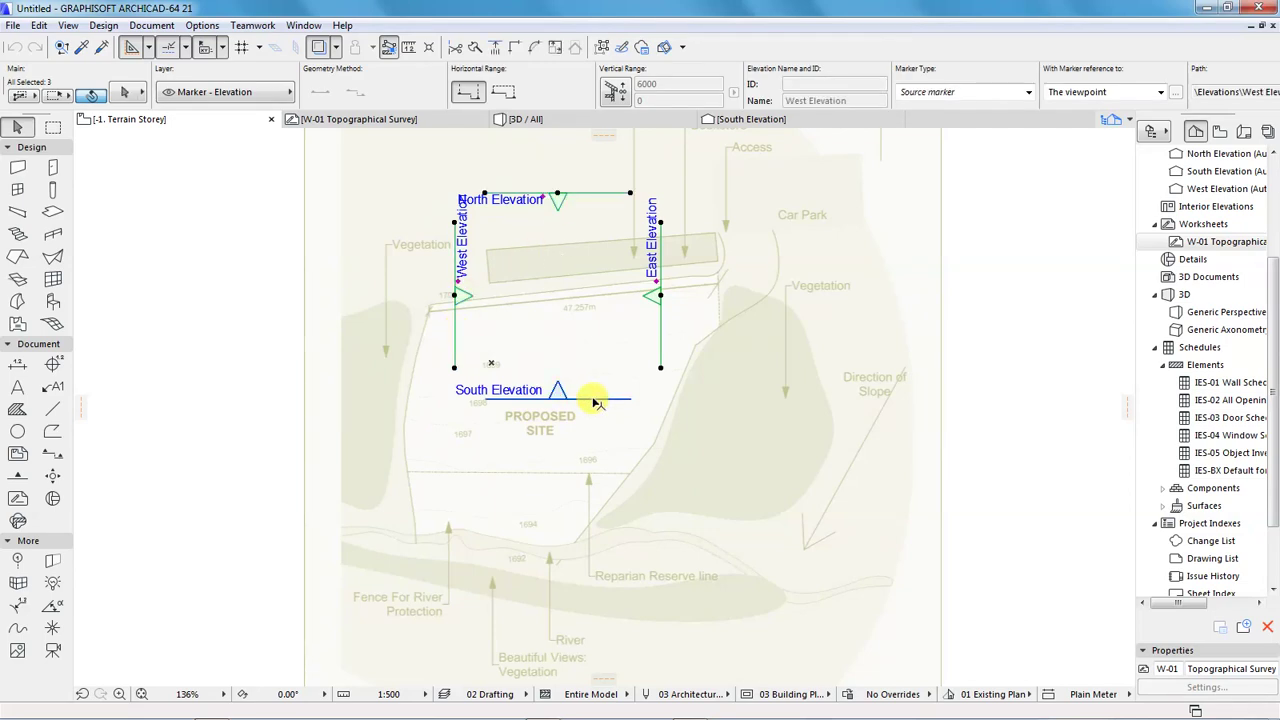
pyautogui.rightClick(698, 400)
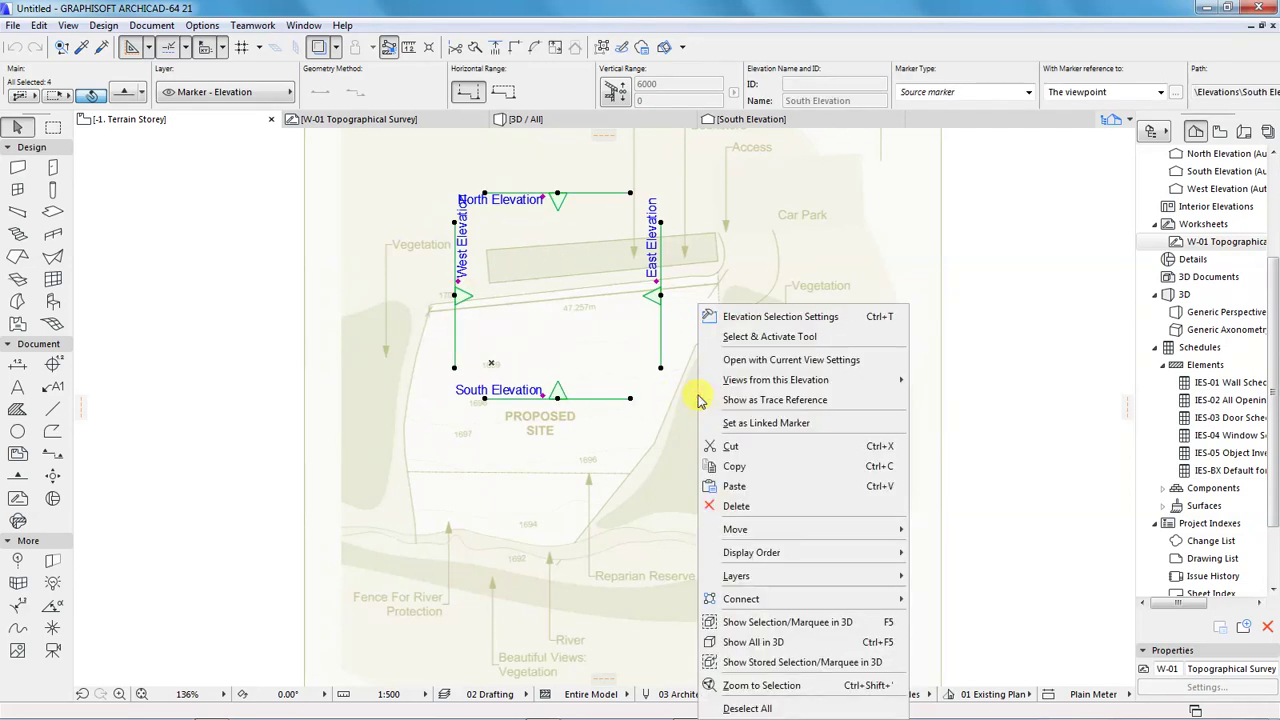
pyautogui.click(745, 507)
pyautogui.click(755, 274)
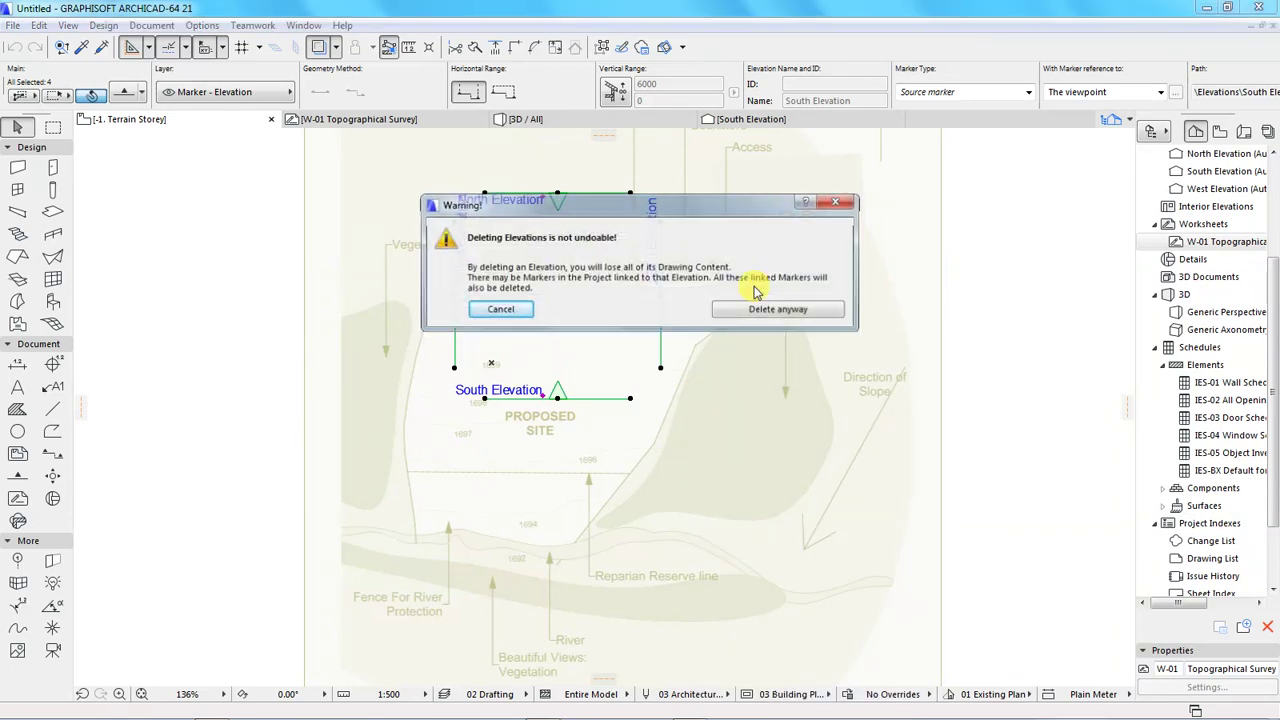
pyautogui.click(757, 312)
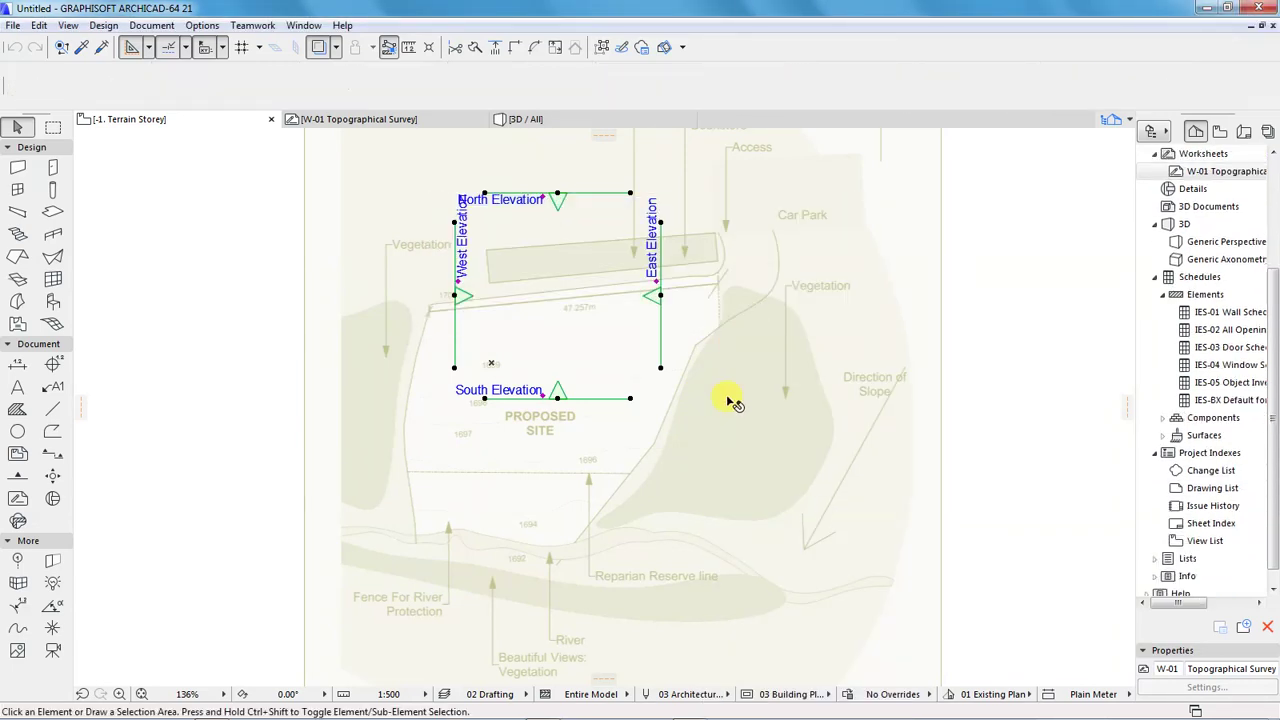
pyautogui.scroll(-2, 514, 390)
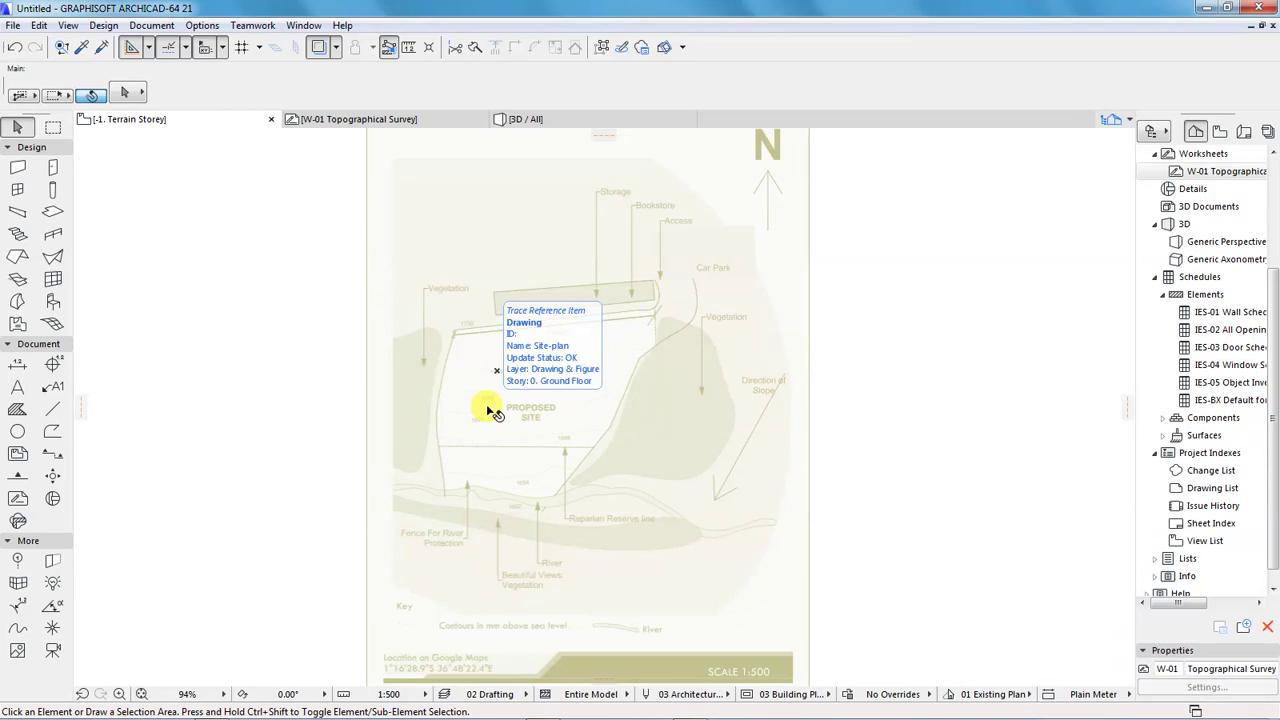
# Zoom into the site and pick the Spline tool with pen 42.
pyautogui.scroll(3, 490, 410)
pyautogui.scroll(1, 538, 350)
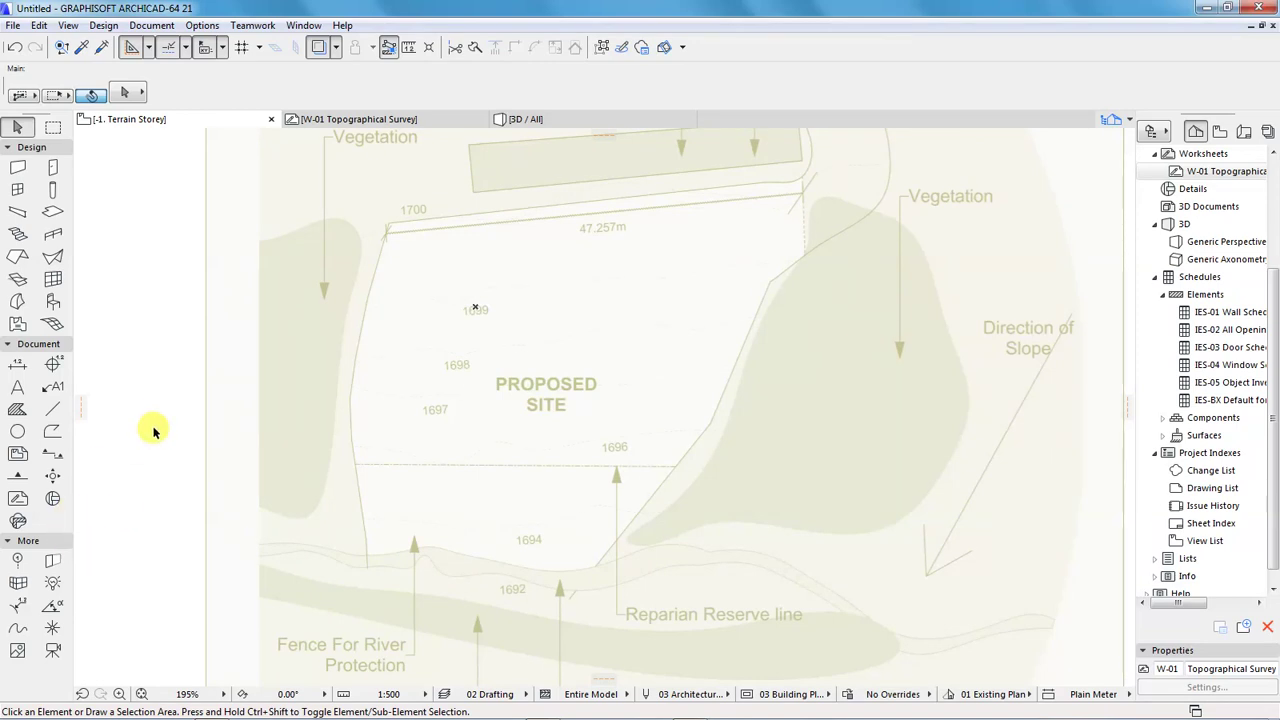
pyautogui.click(19, 630)
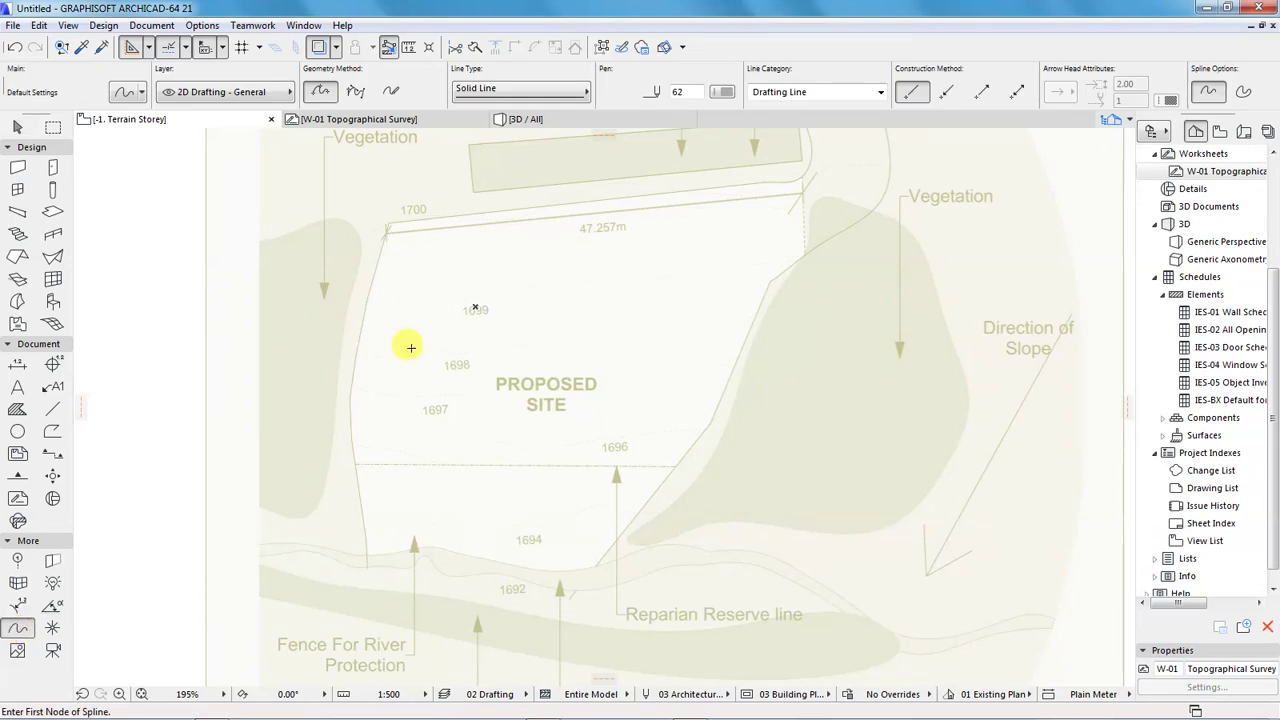
pyautogui.click(724, 95)
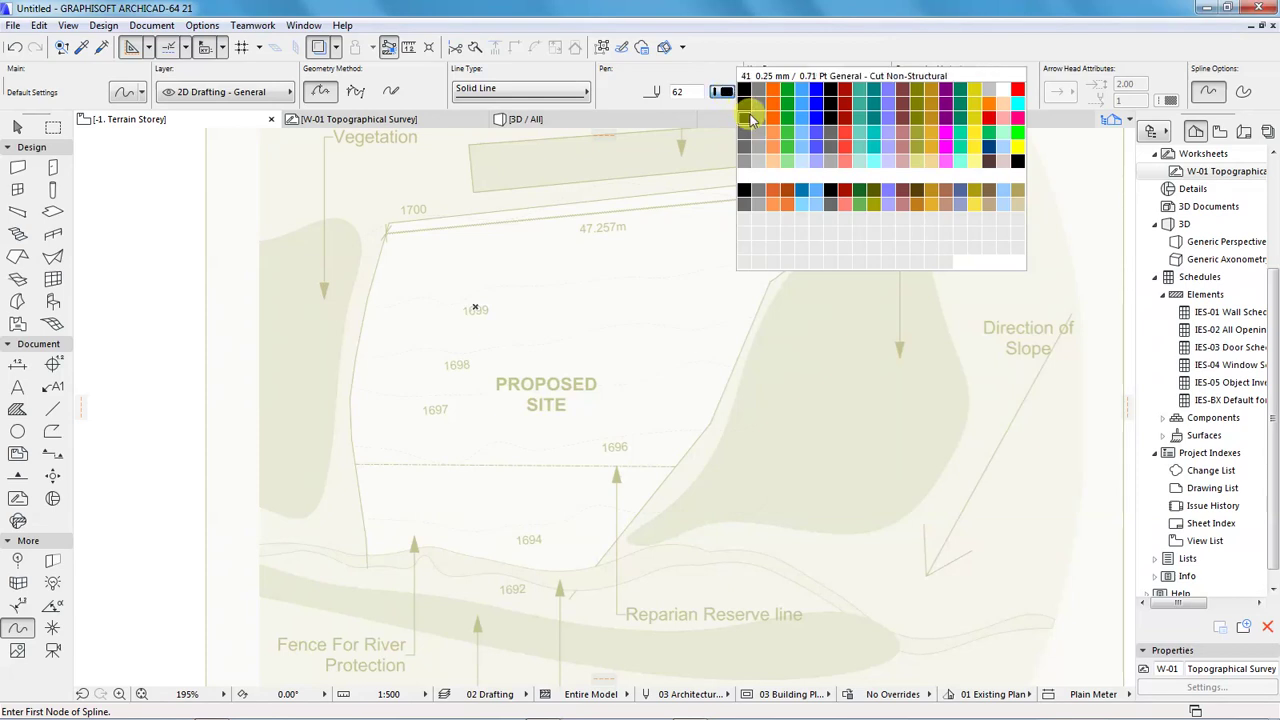
pyautogui.click(757, 119)
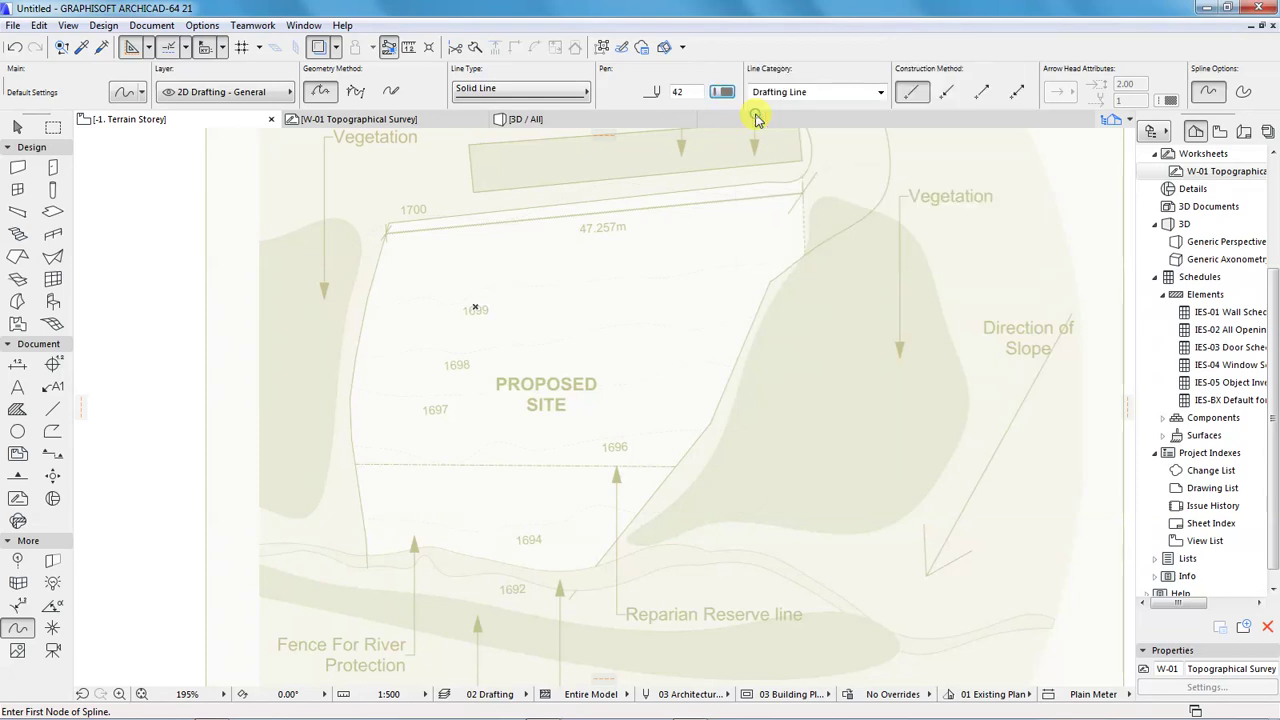
pyautogui.scroll(-1, 259, 440)
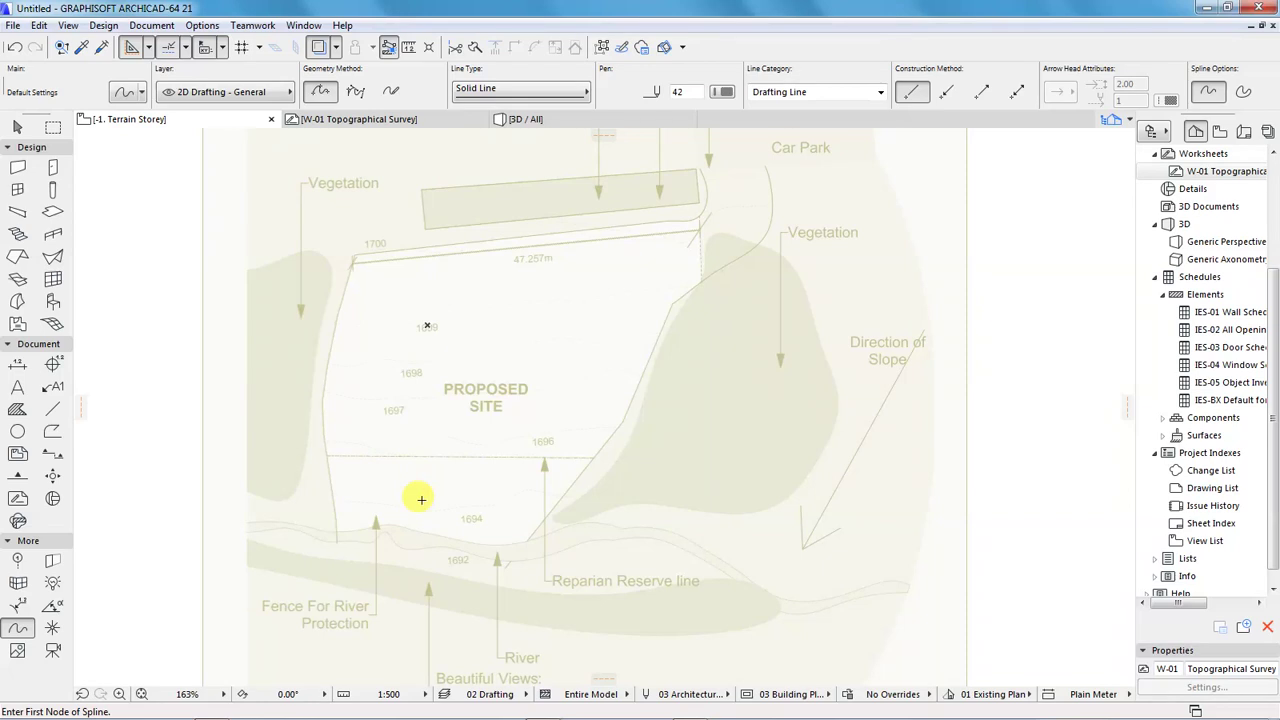
# Zoom to about 195% so the whole site survey and its contour labels are visible.
pyautogui.scroll(2, 357, 521)
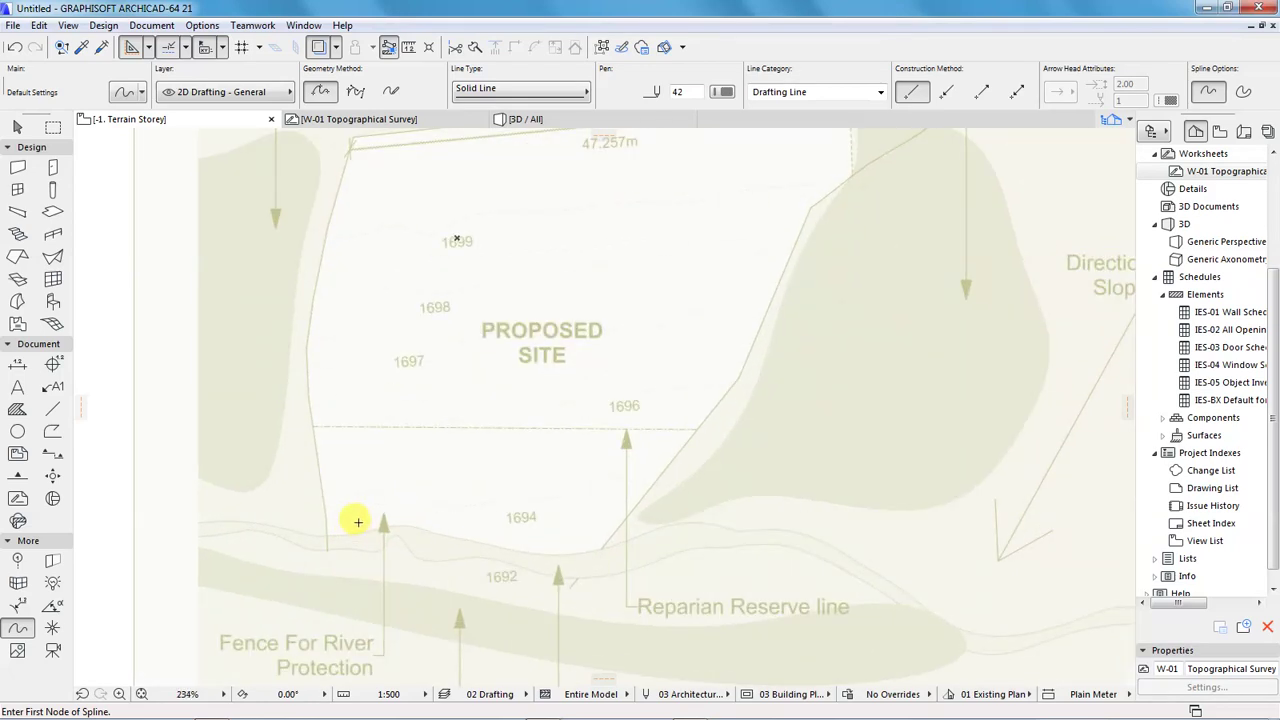
pyautogui.scroll(-1, 358, 521)
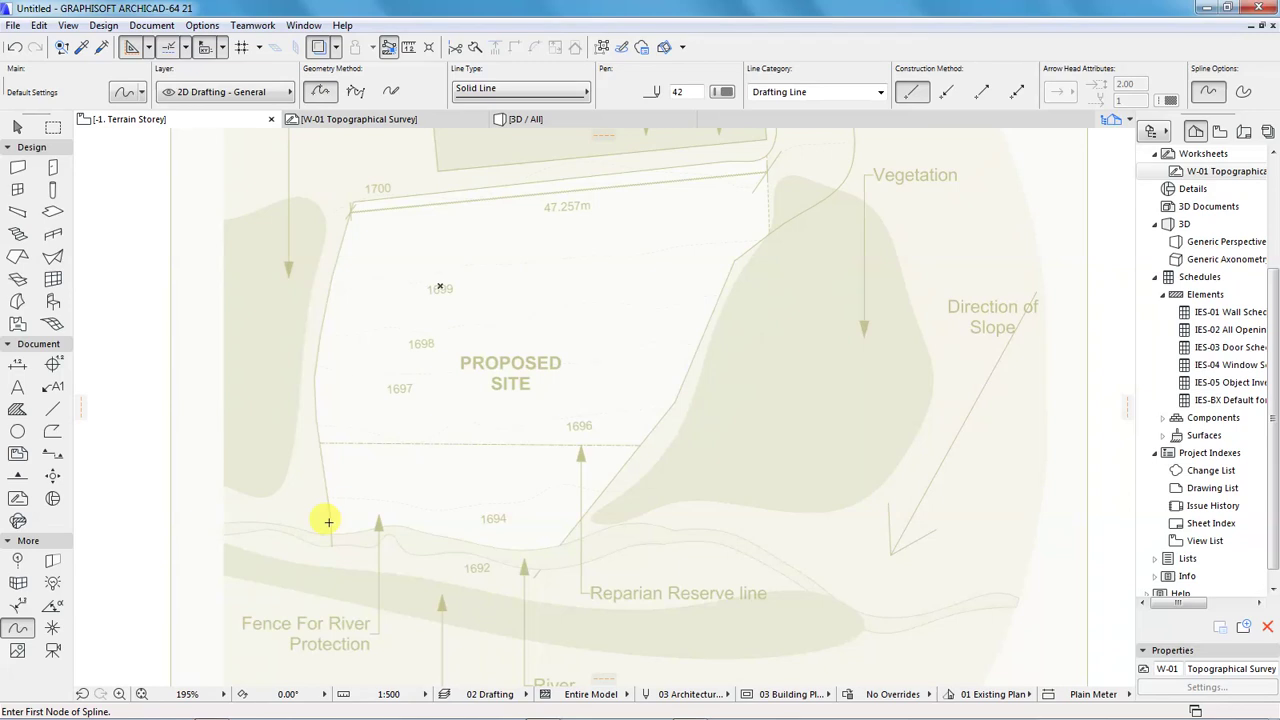
# Trace a spline along the lowest 1694 contour from its left end to its right end.
pyautogui.click(199, 510)
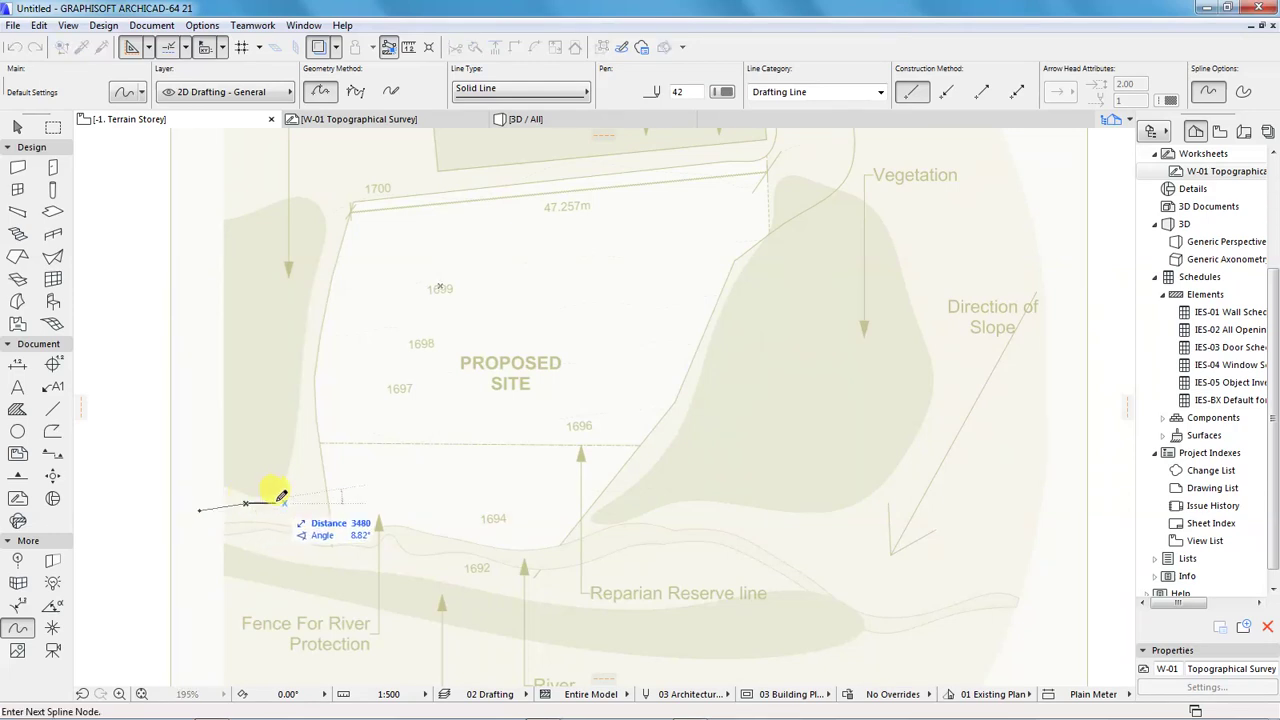
pyautogui.click(386, 497)
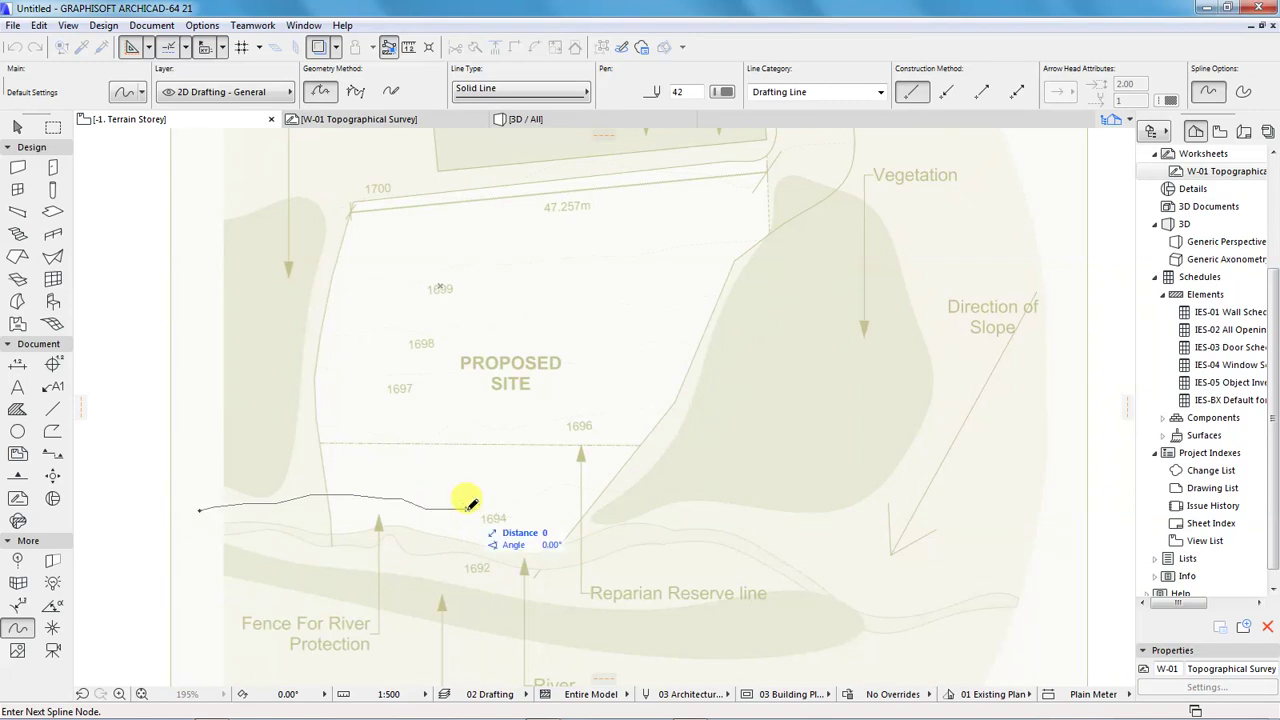
pyautogui.click(467, 508)
pyautogui.click(620, 490)
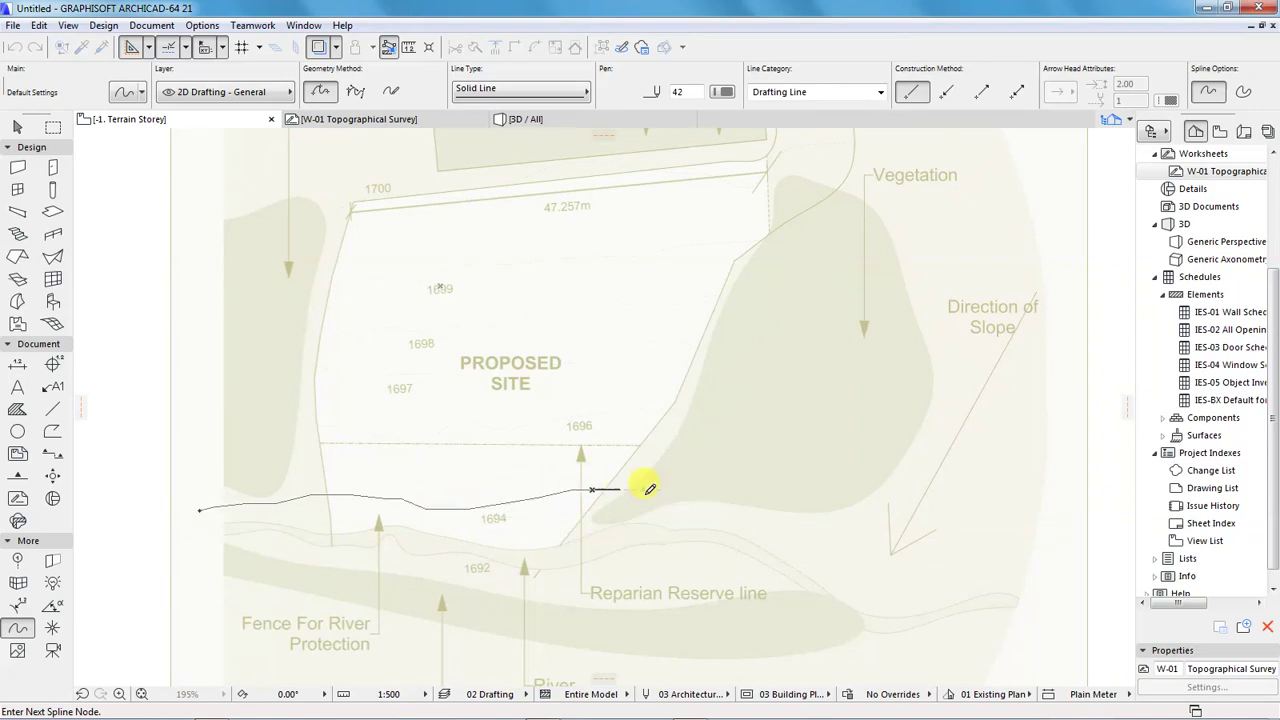
pyautogui.click(696, 515)
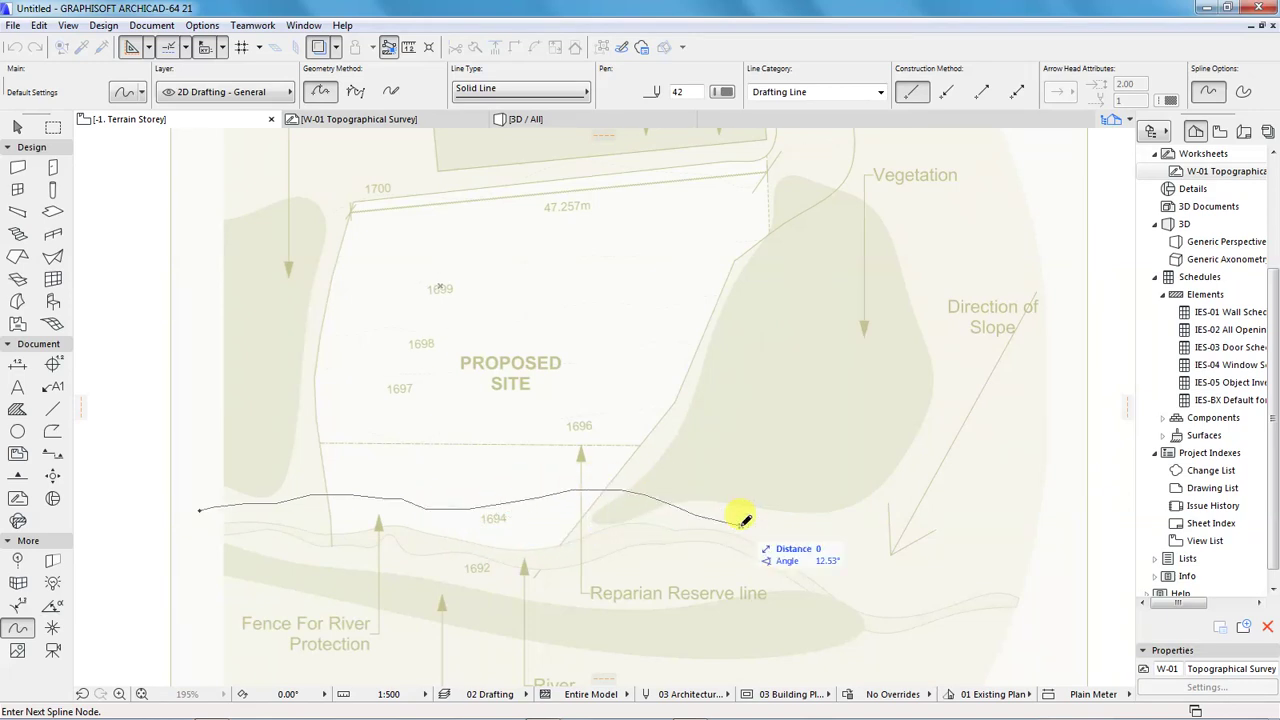
pyautogui.click(744, 520)
# Trace a second spline along the 1696 contour, following its dip near the site boundary.
pyautogui.click(237, 441)
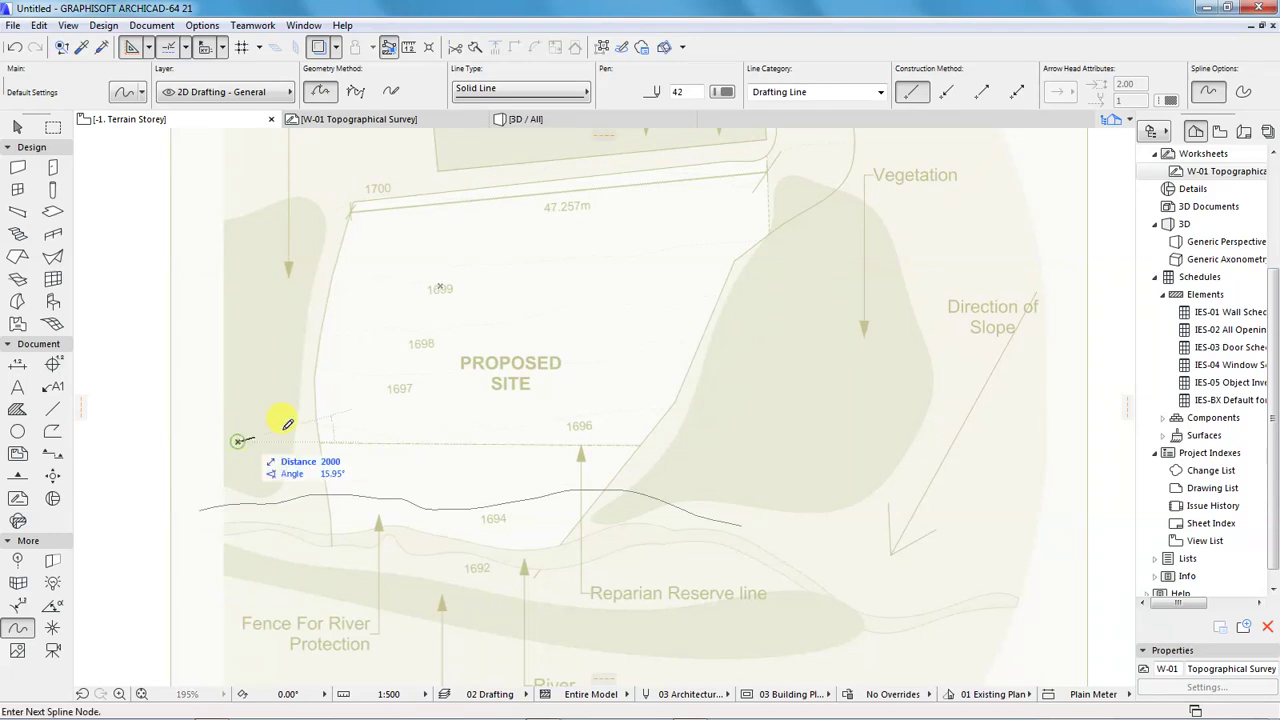
pyautogui.click(346, 430)
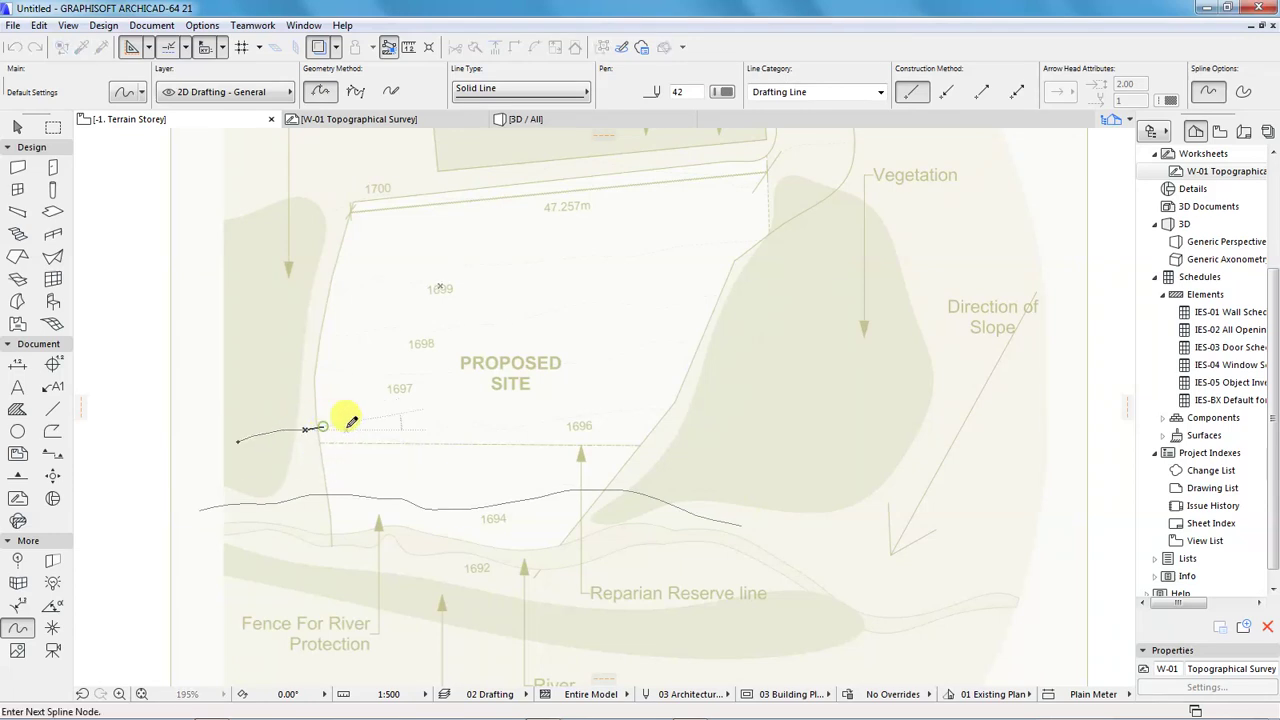
pyautogui.click(420, 447)
pyautogui.click(458, 423)
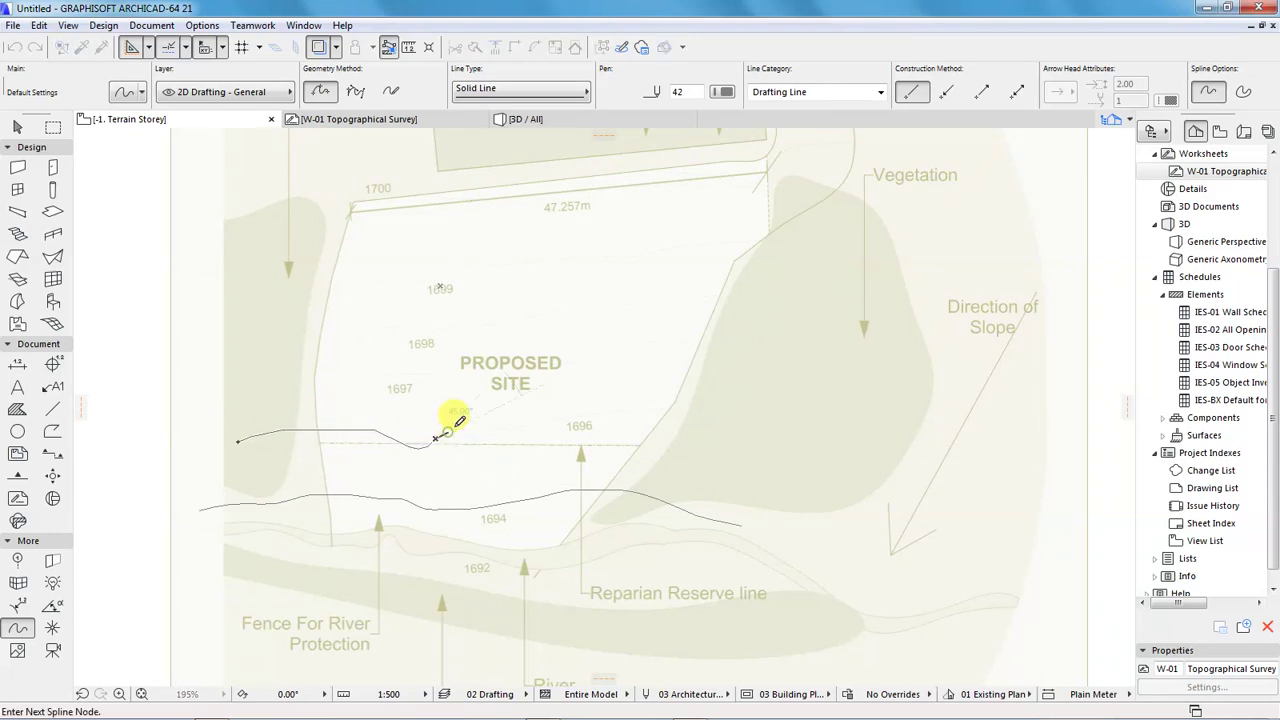
pyautogui.click(508, 428)
pyautogui.click(632, 407)
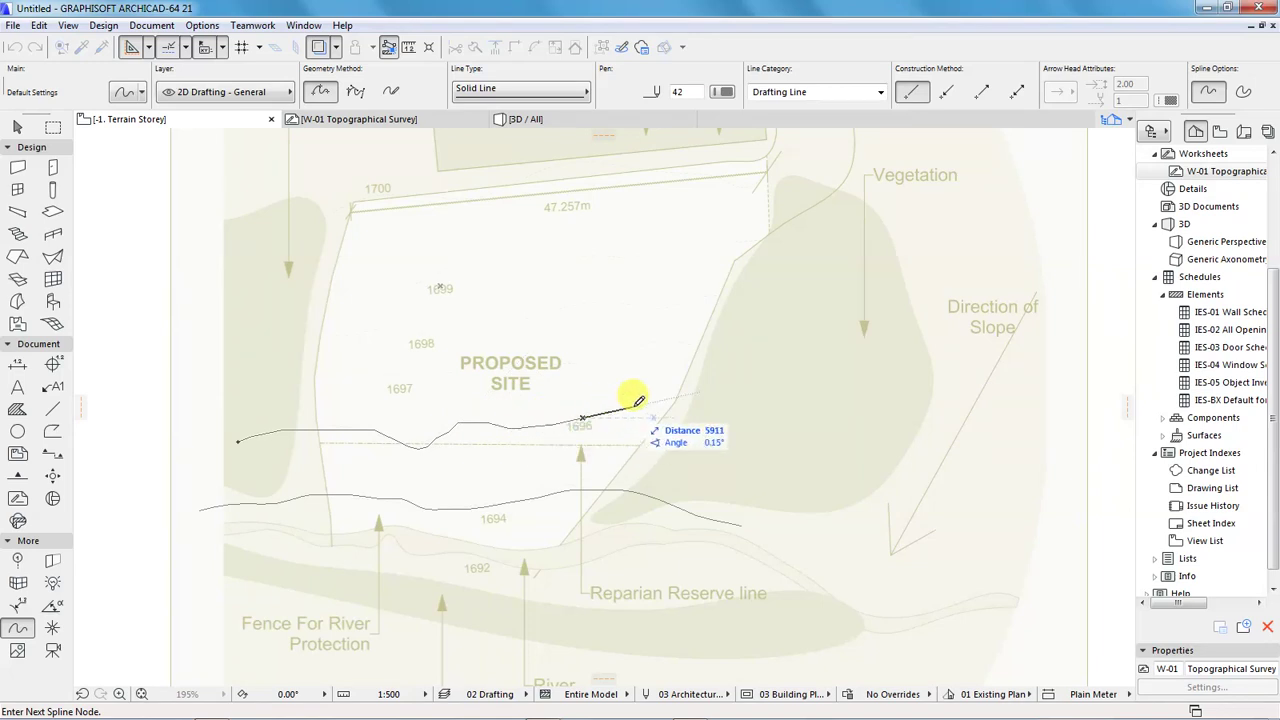
pyautogui.click(704, 404)
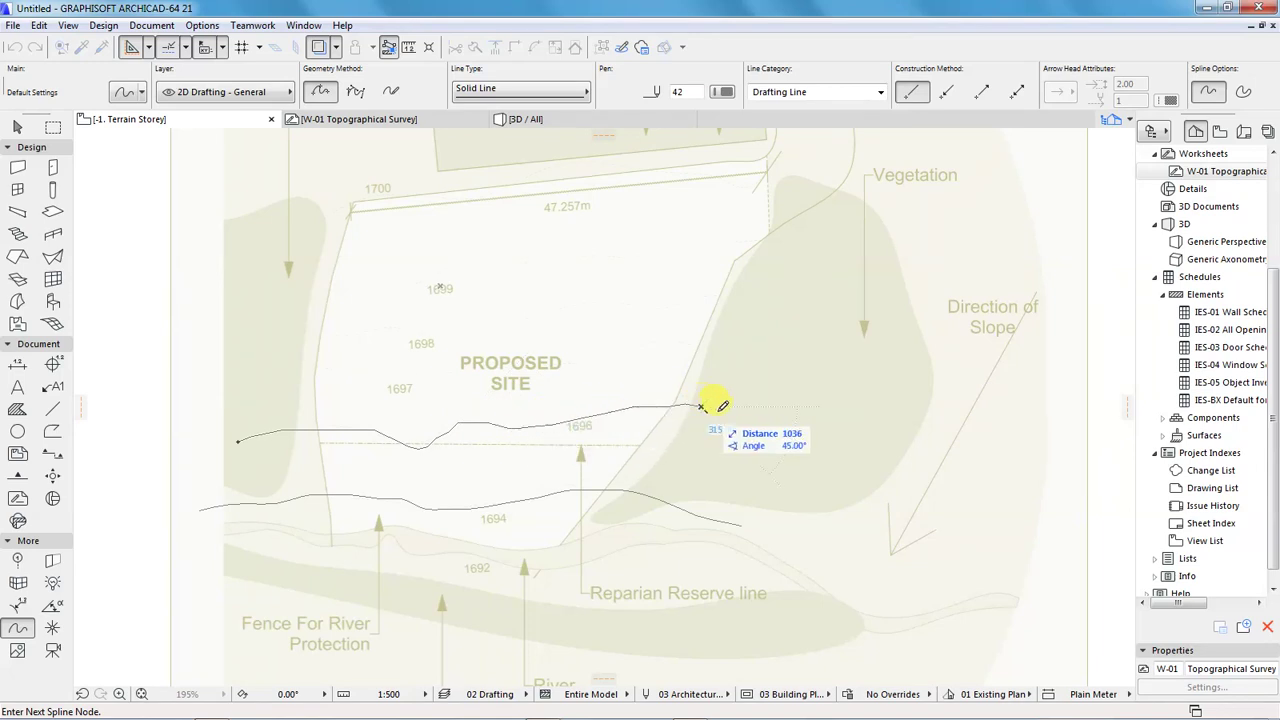
pyautogui.click(737, 410)
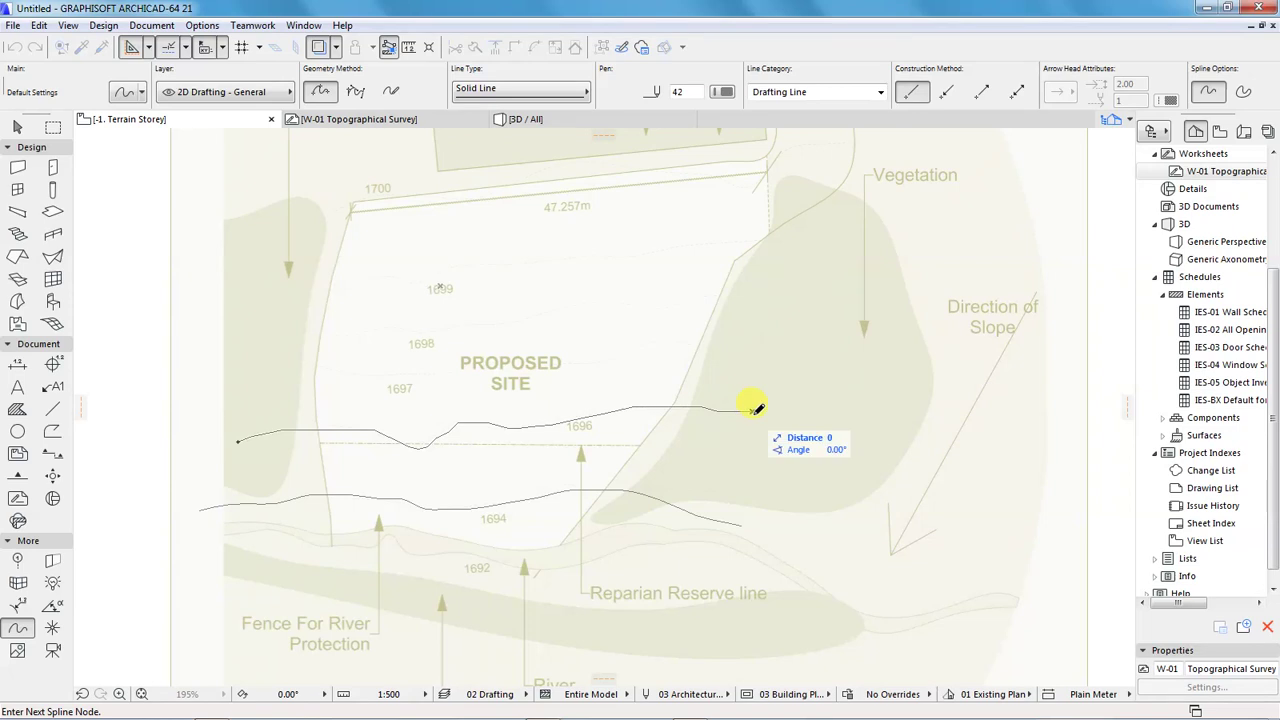
pyautogui.click(753, 410)
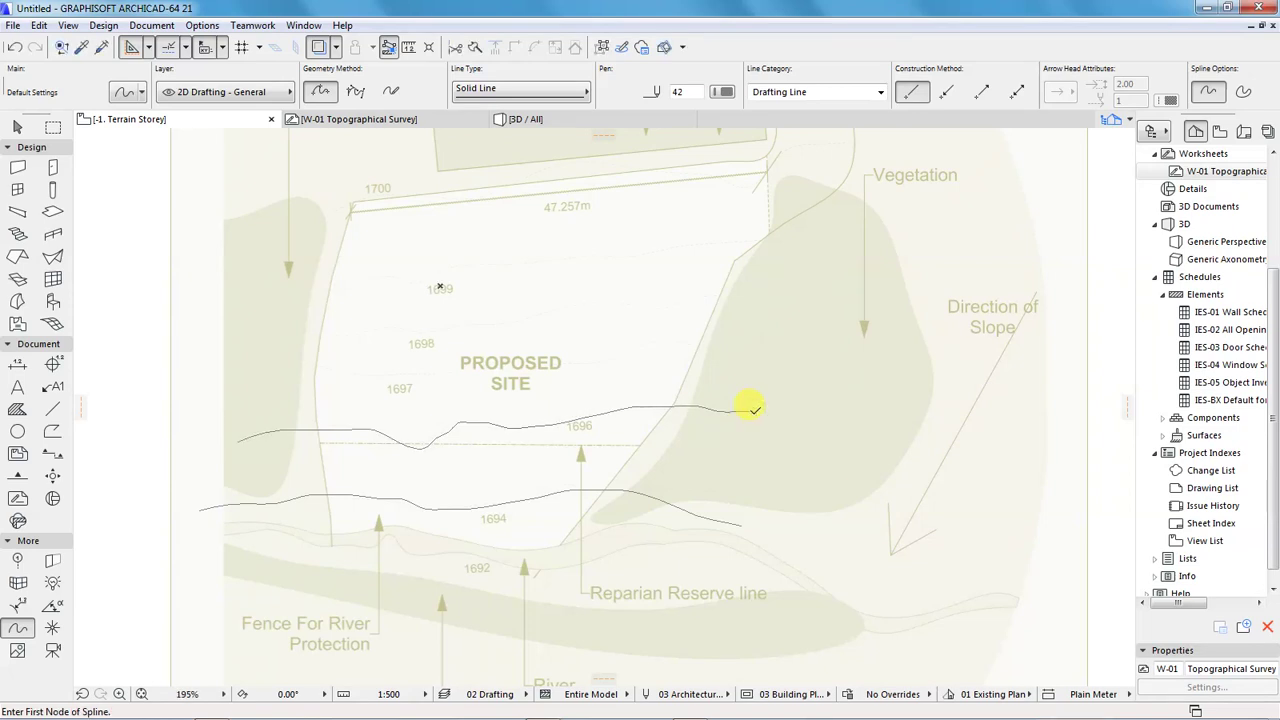
# Begin a third spline along the contour near 1697, placing nodes across the proposed site.
pyautogui.click(278, 377)
pyautogui.click(371, 373)
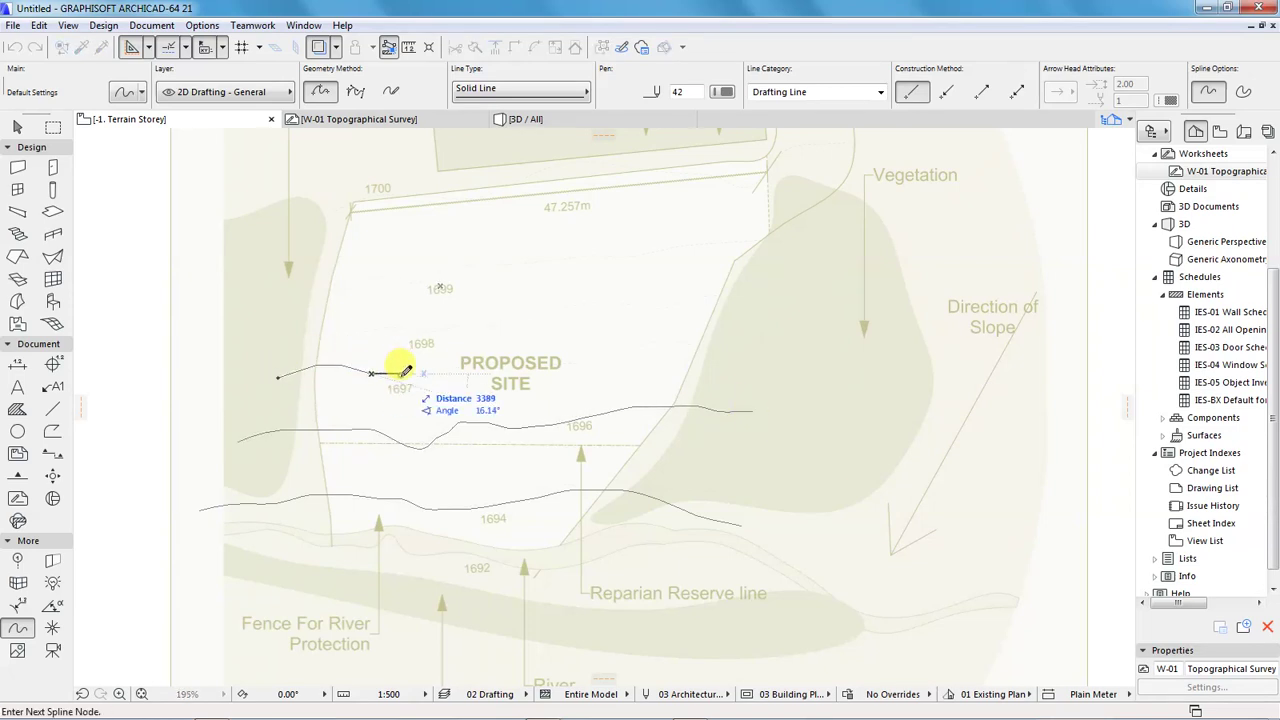
pyautogui.click(527, 360)
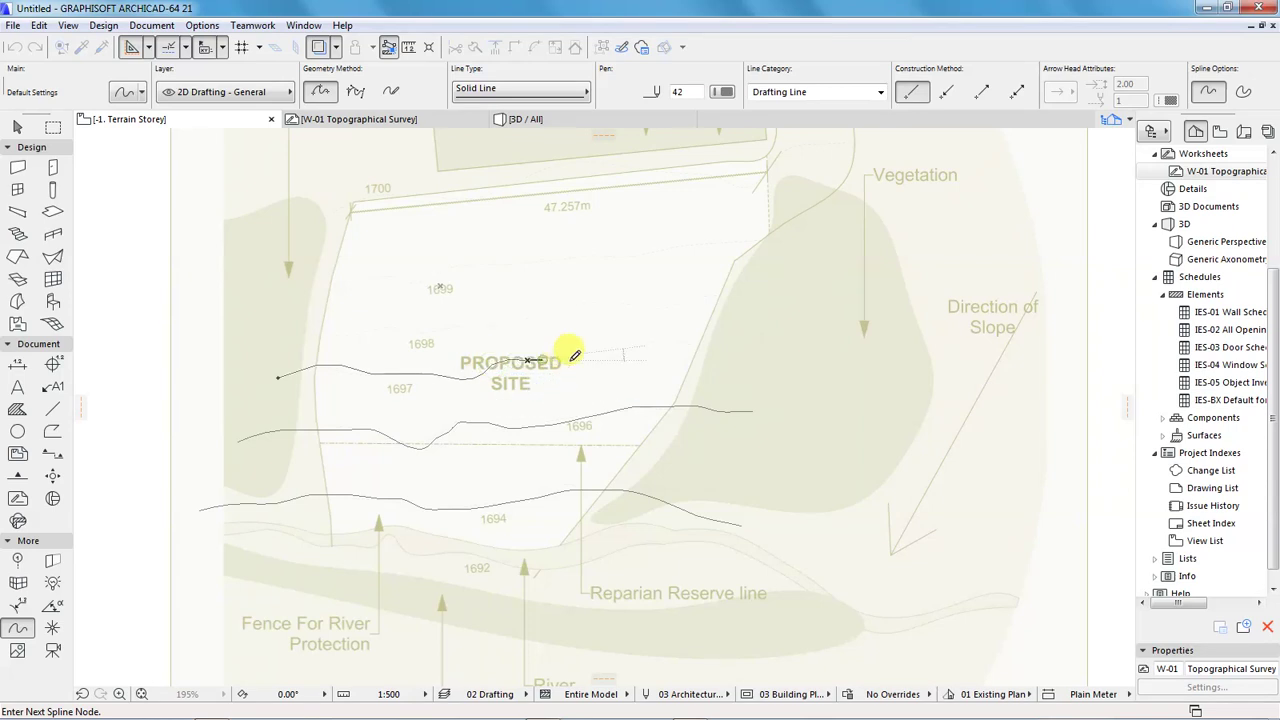
pyautogui.click(655, 342)
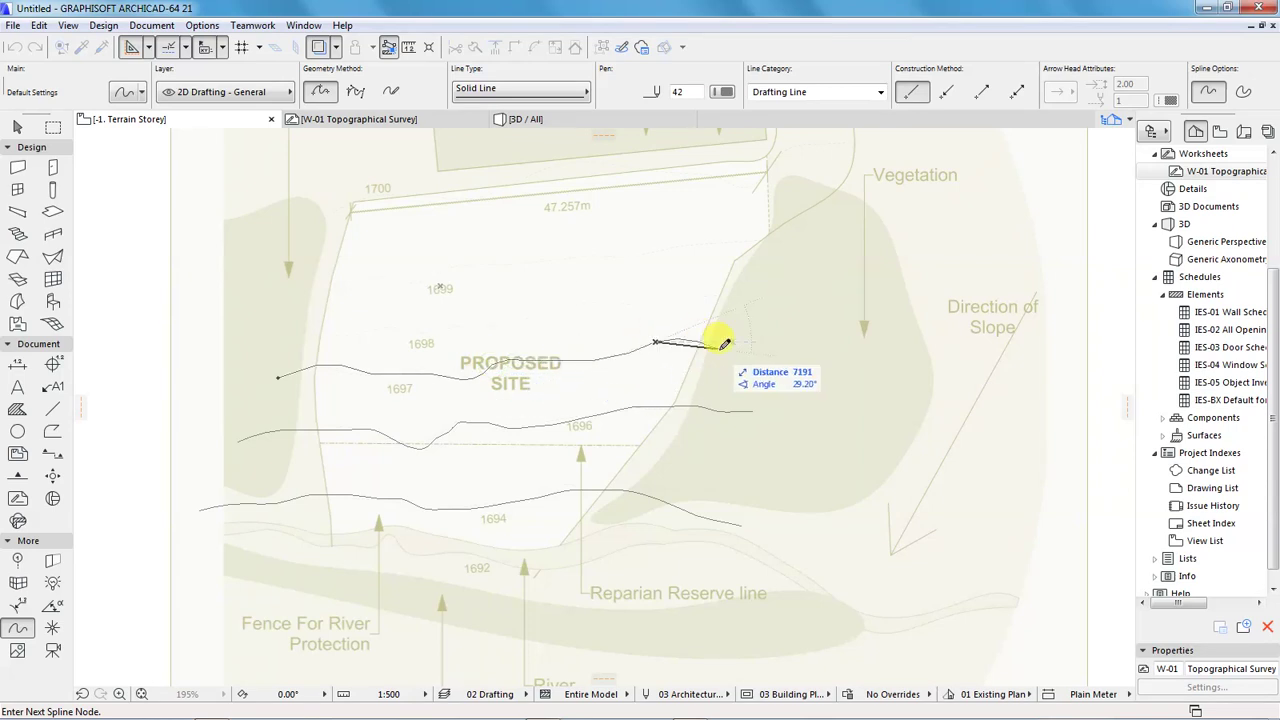
# Finish the 1697 contour spline and trace another spline along the 1698 contour.
pyautogui.doubleClick(764, 341)
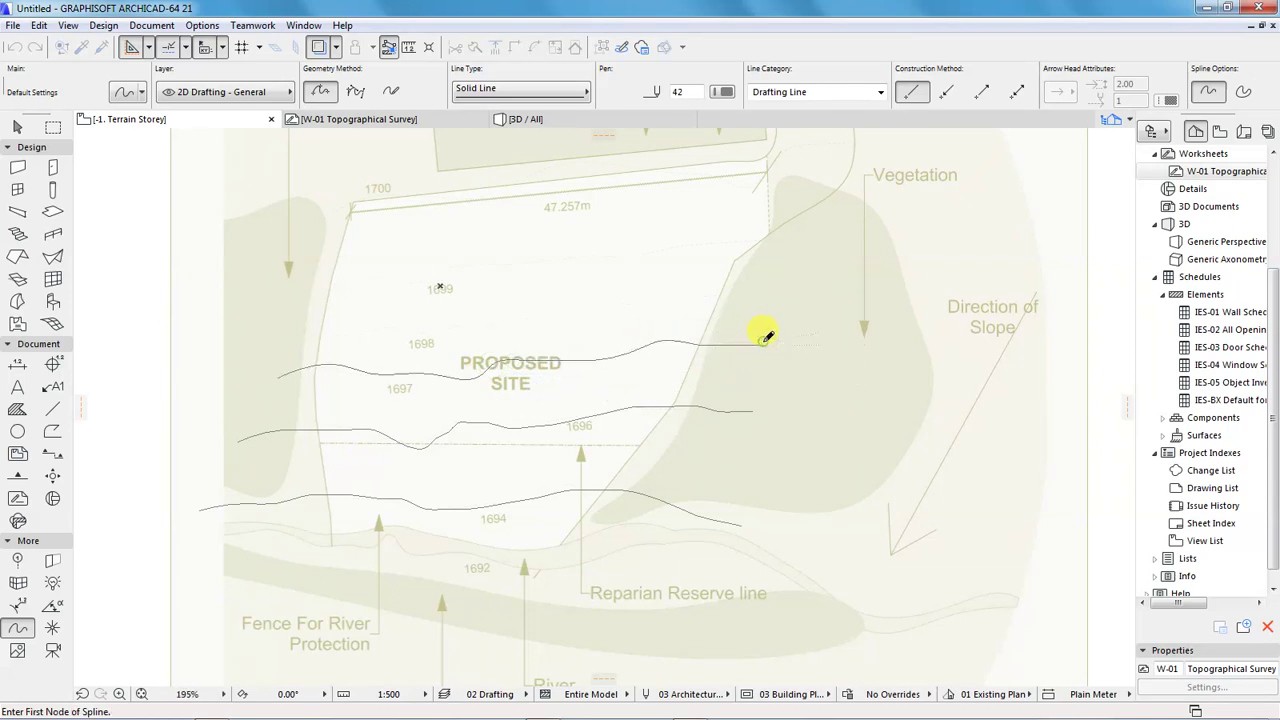
pyautogui.click(306, 332)
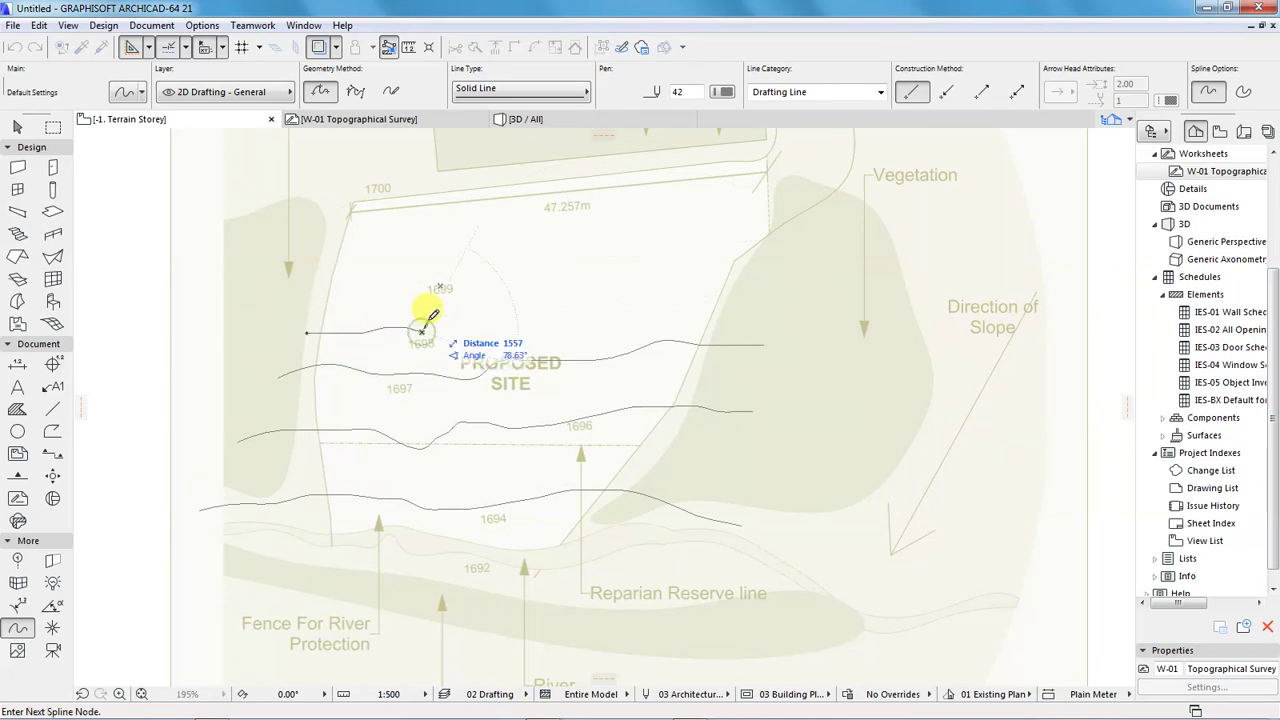
pyautogui.click(484, 323)
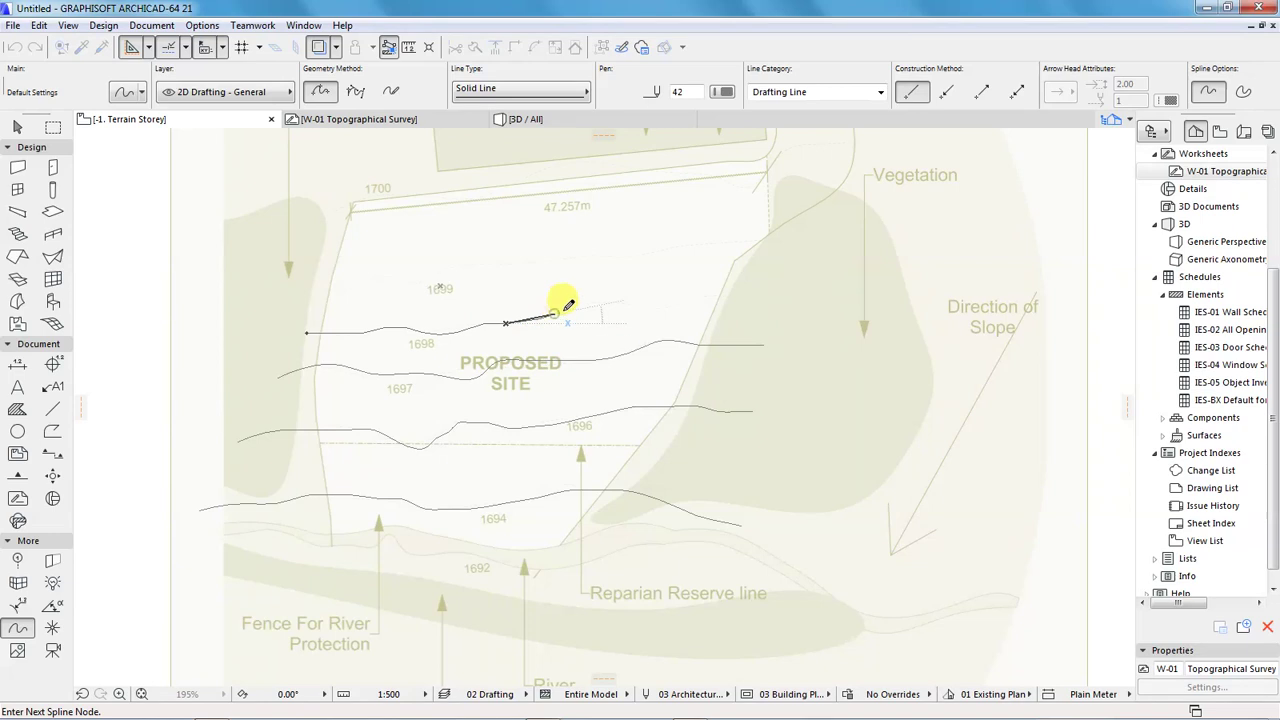
pyautogui.click(672, 301)
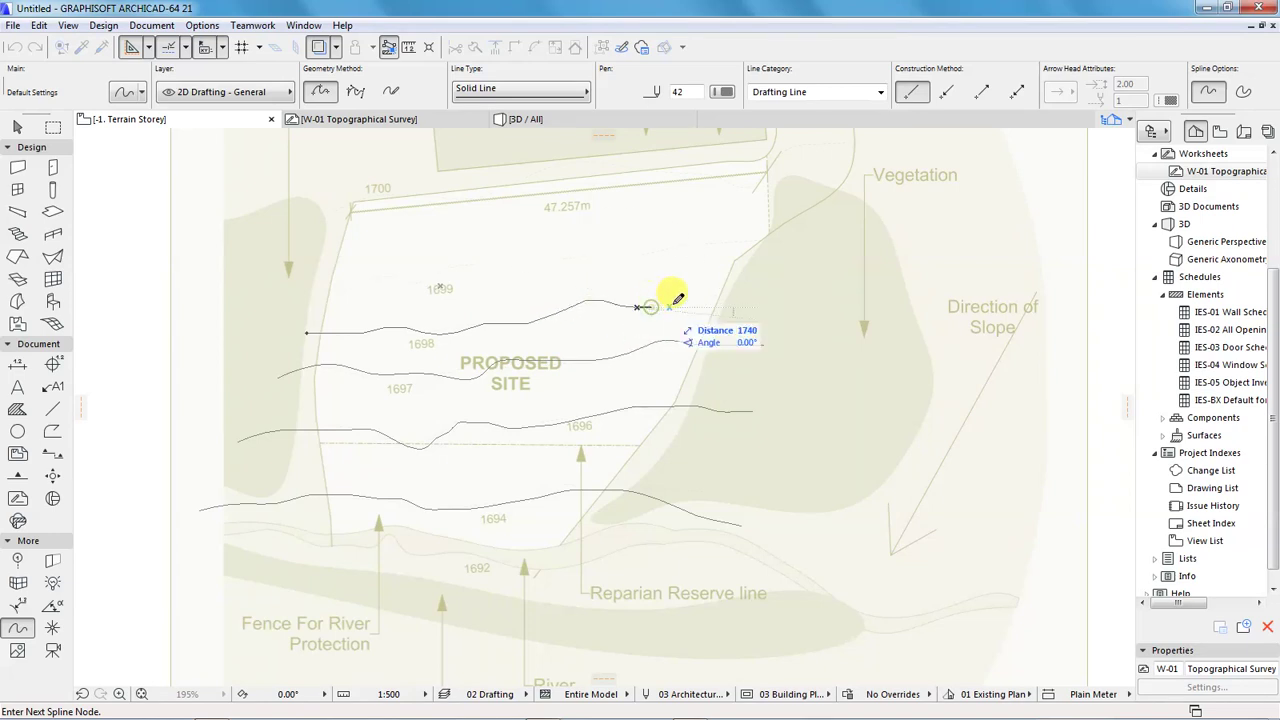
pyautogui.click(754, 293)
pyautogui.click(772, 290)
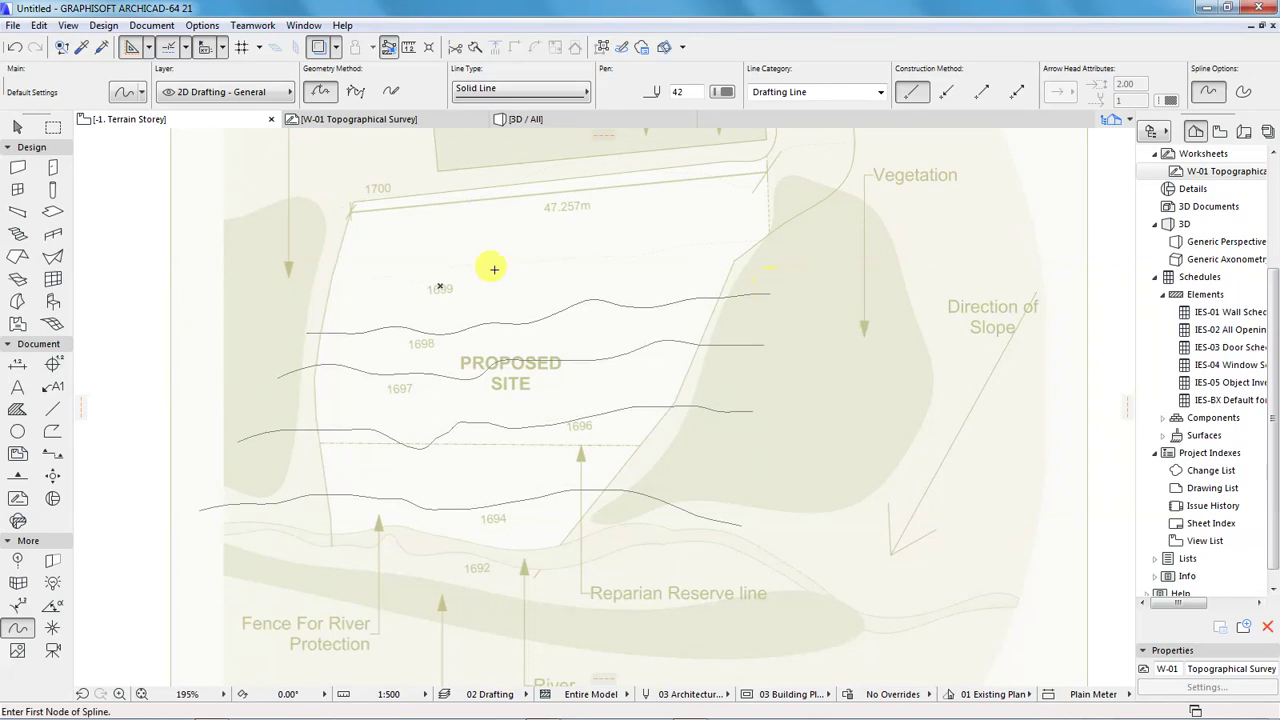
# Trace a spline along the 1699 contour out to the site's upper right corner.
pyautogui.click(303, 277)
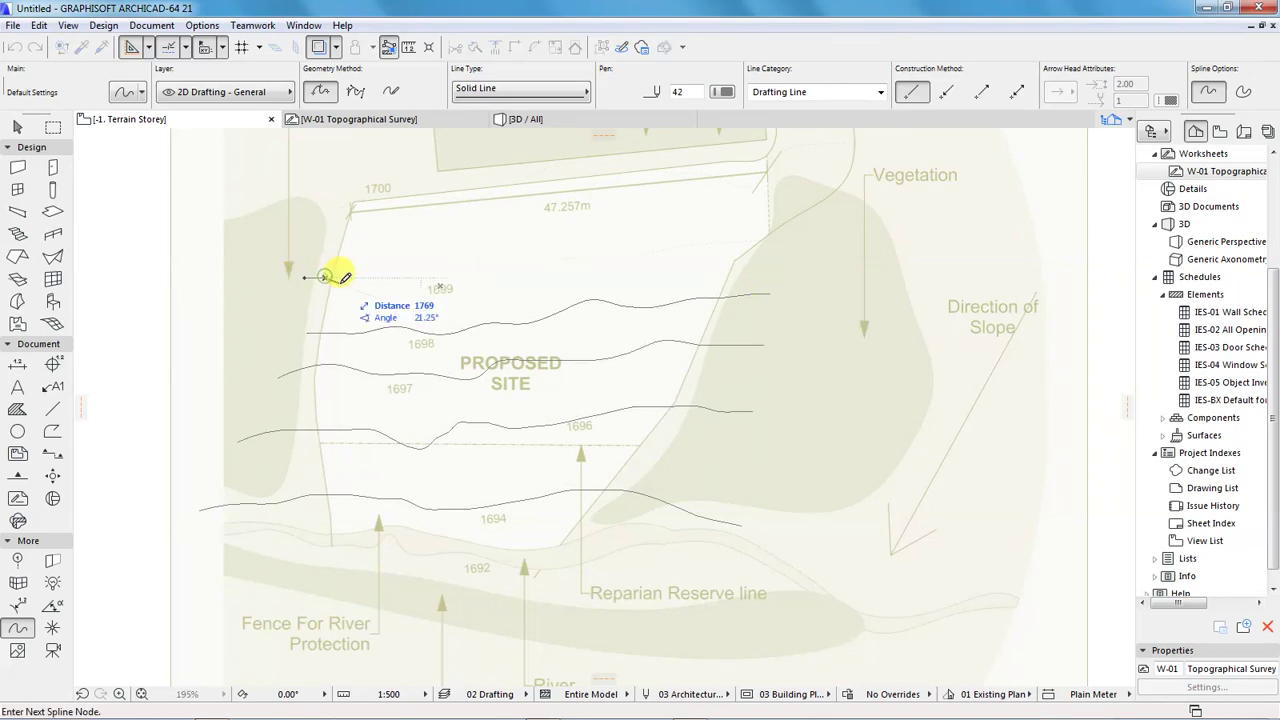
pyautogui.click(373, 283)
pyautogui.click(497, 263)
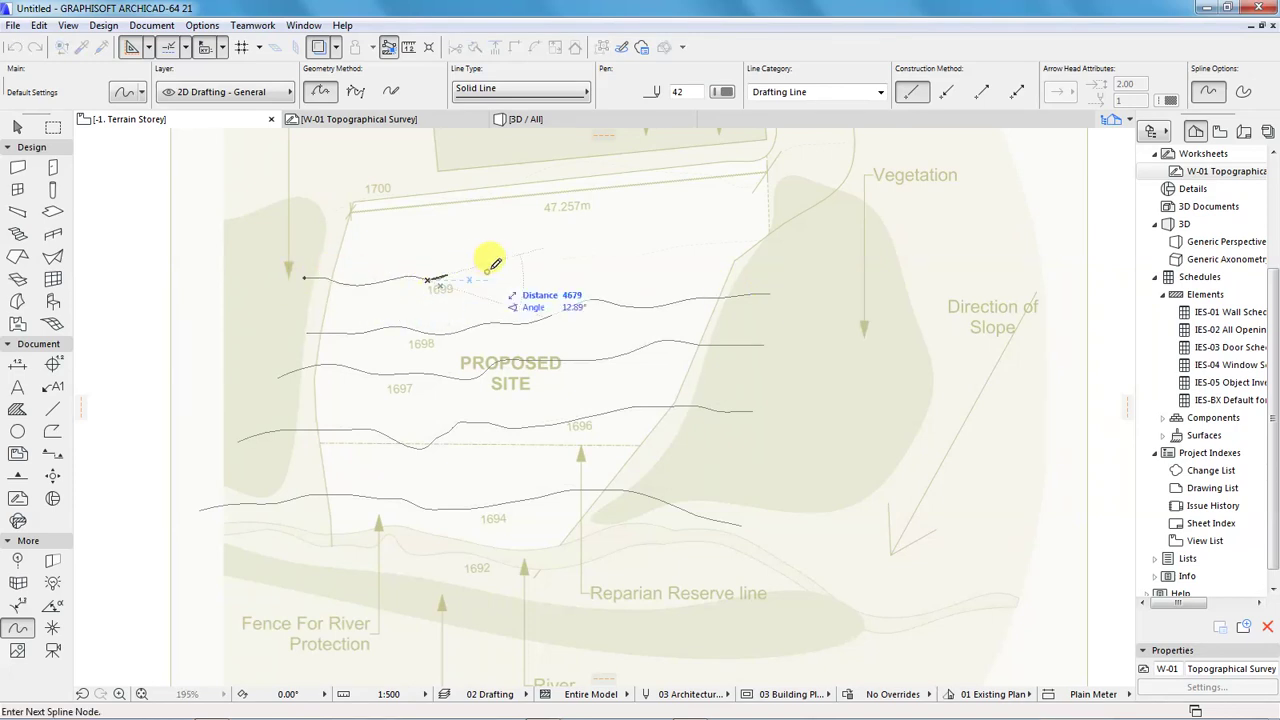
pyautogui.click(609, 255)
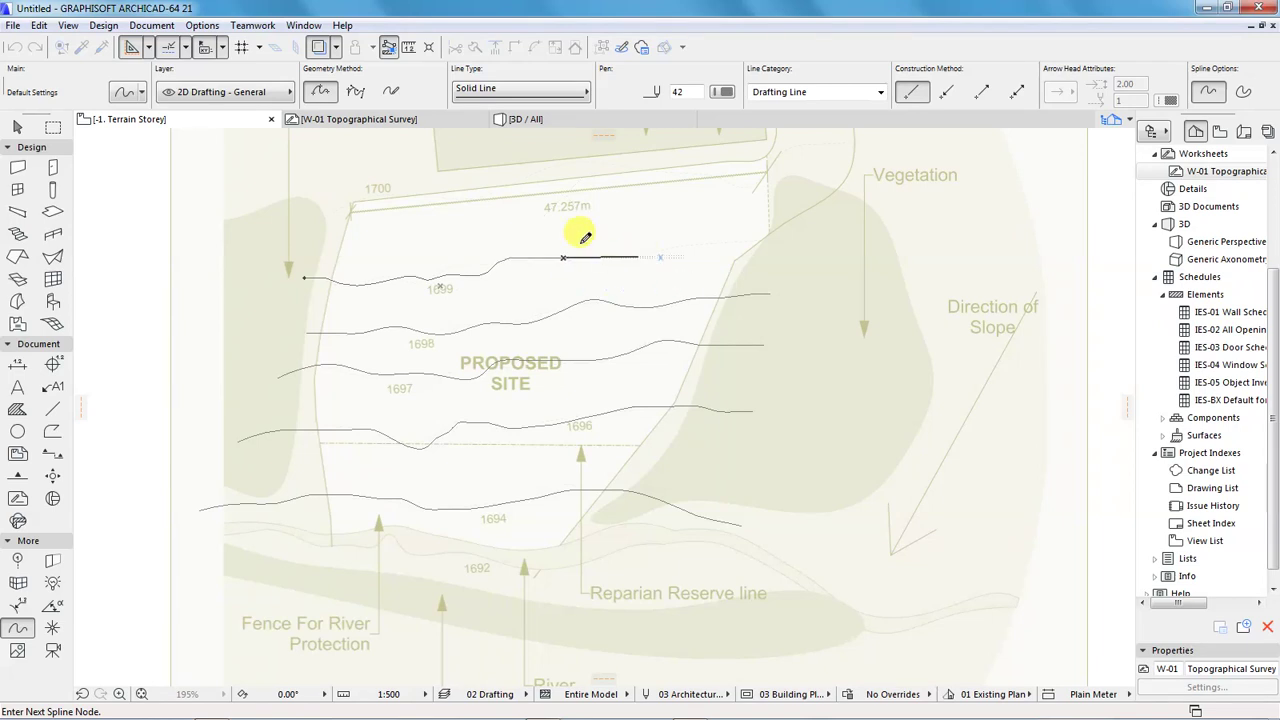
pyautogui.click(702, 238)
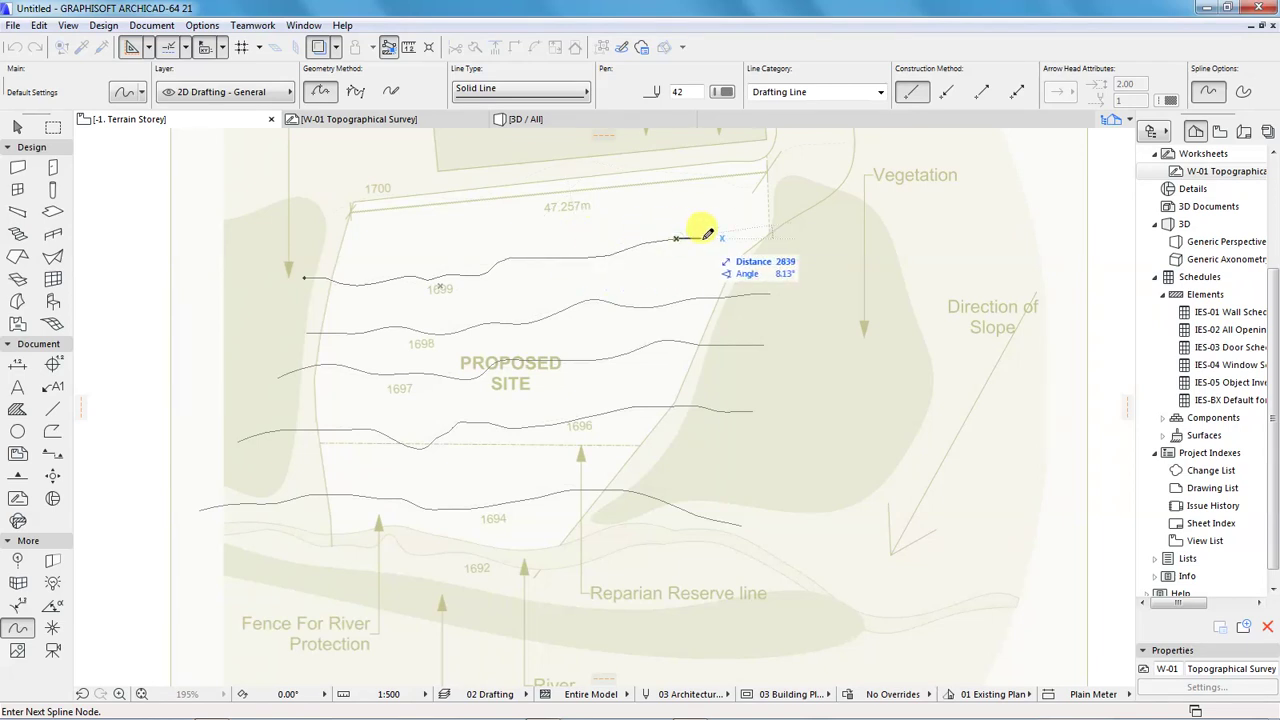
pyautogui.click(817, 235)
pyautogui.click(817, 235)
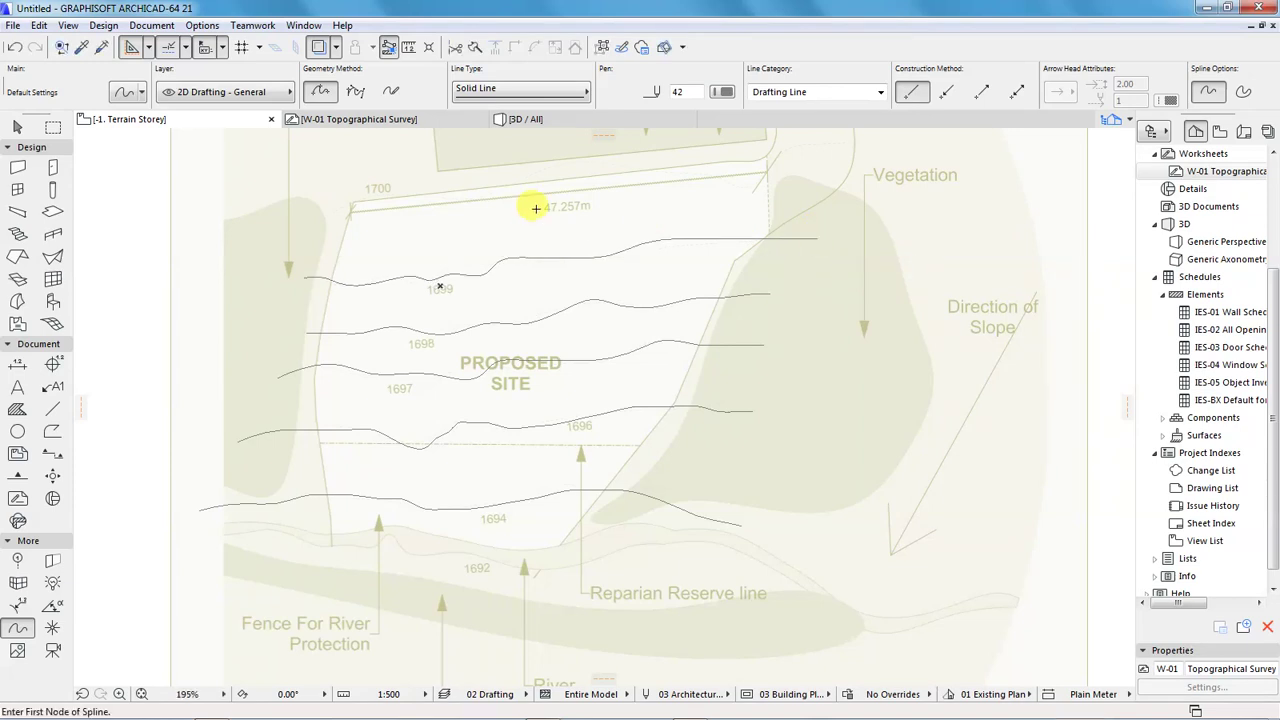
# Trace the top 1700 contour as a spline following its curve to the right end.
pyautogui.click(302, 235)
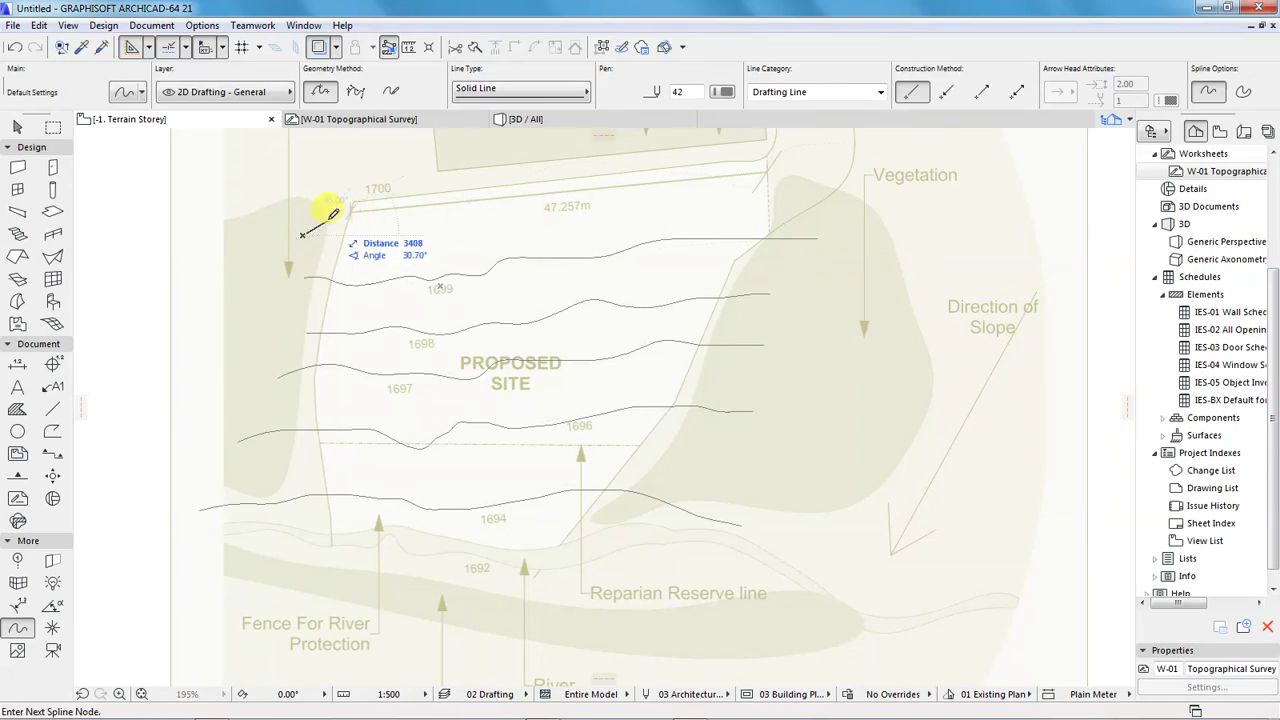
pyautogui.click(395, 193)
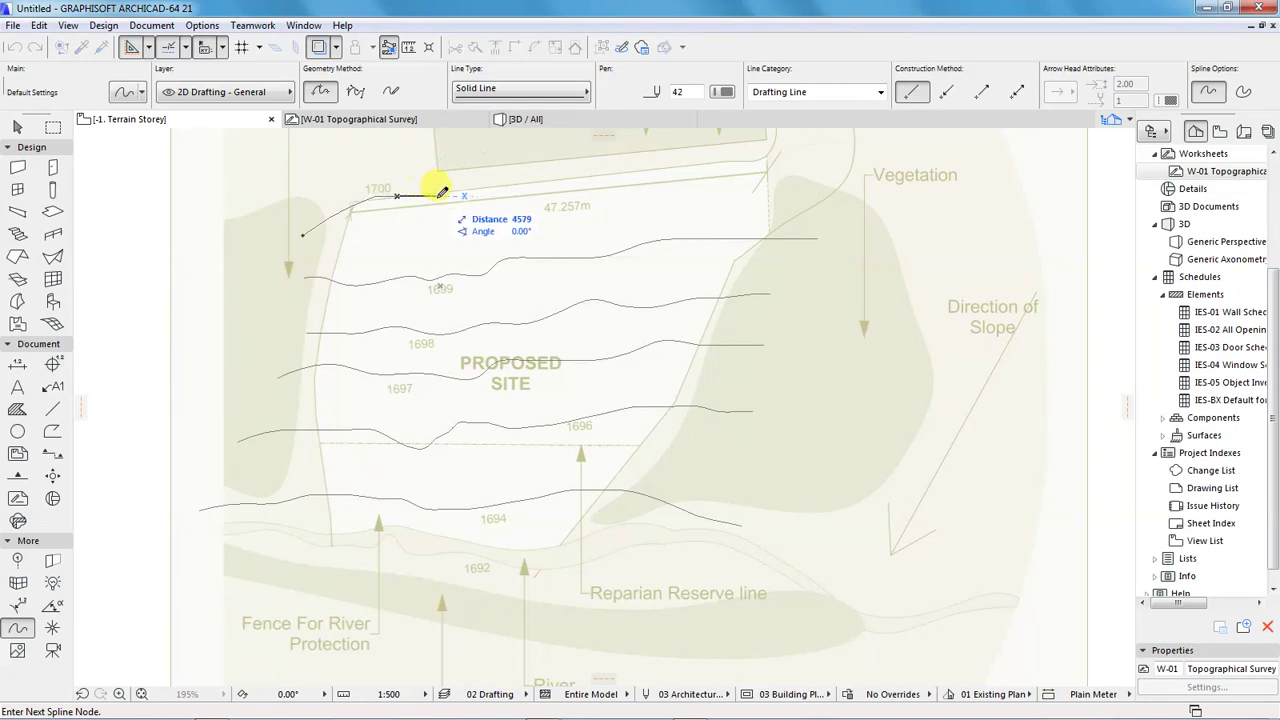
pyautogui.click(467, 202)
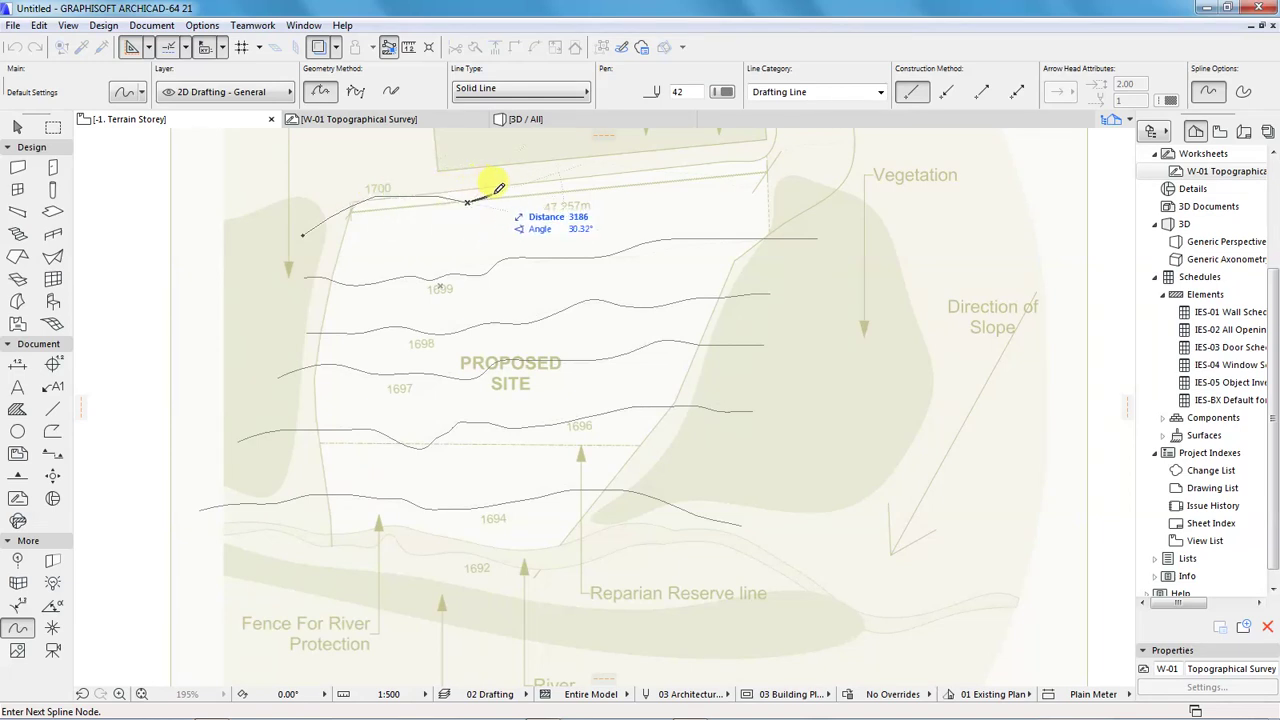
pyautogui.click(533, 174)
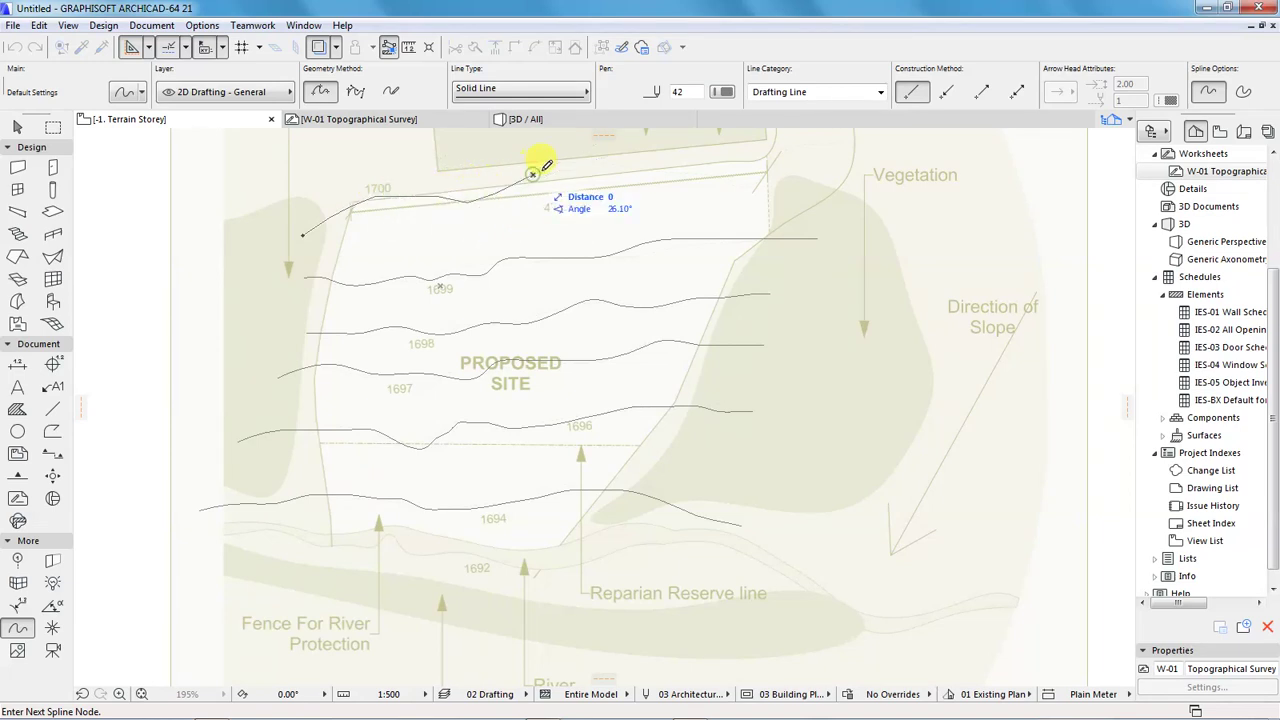
pyautogui.click(611, 164)
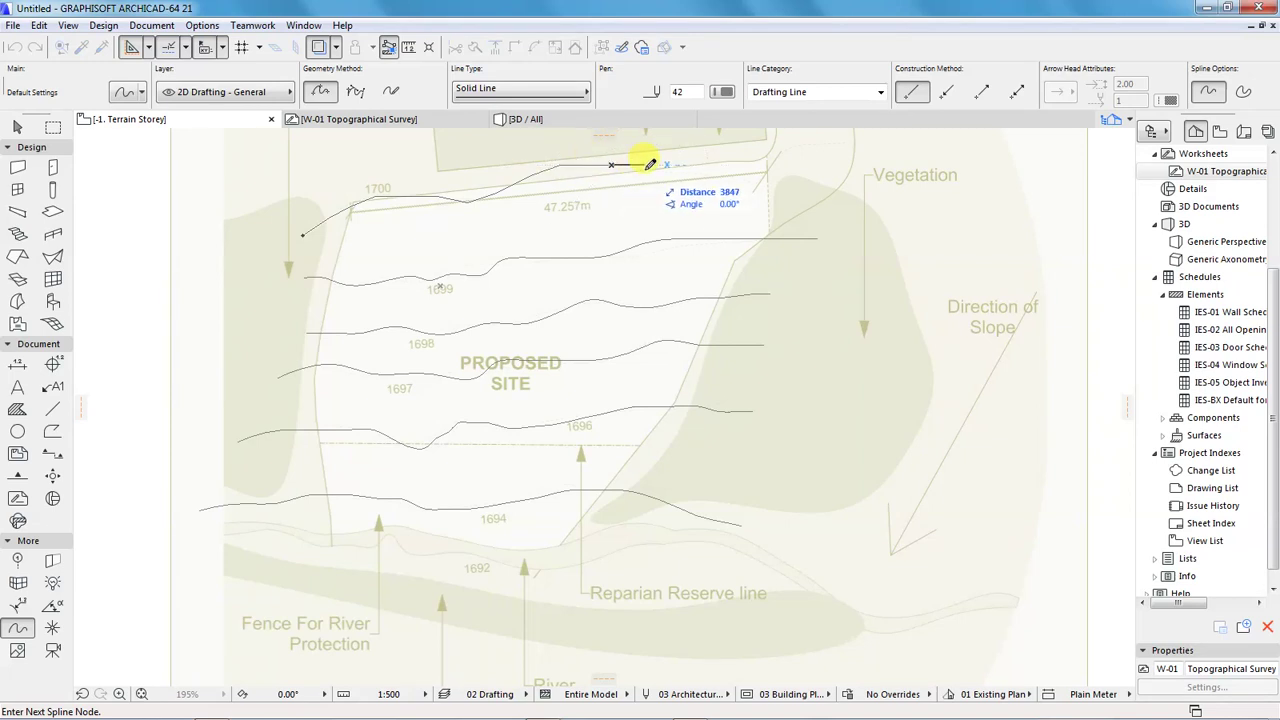
pyautogui.click(692, 171)
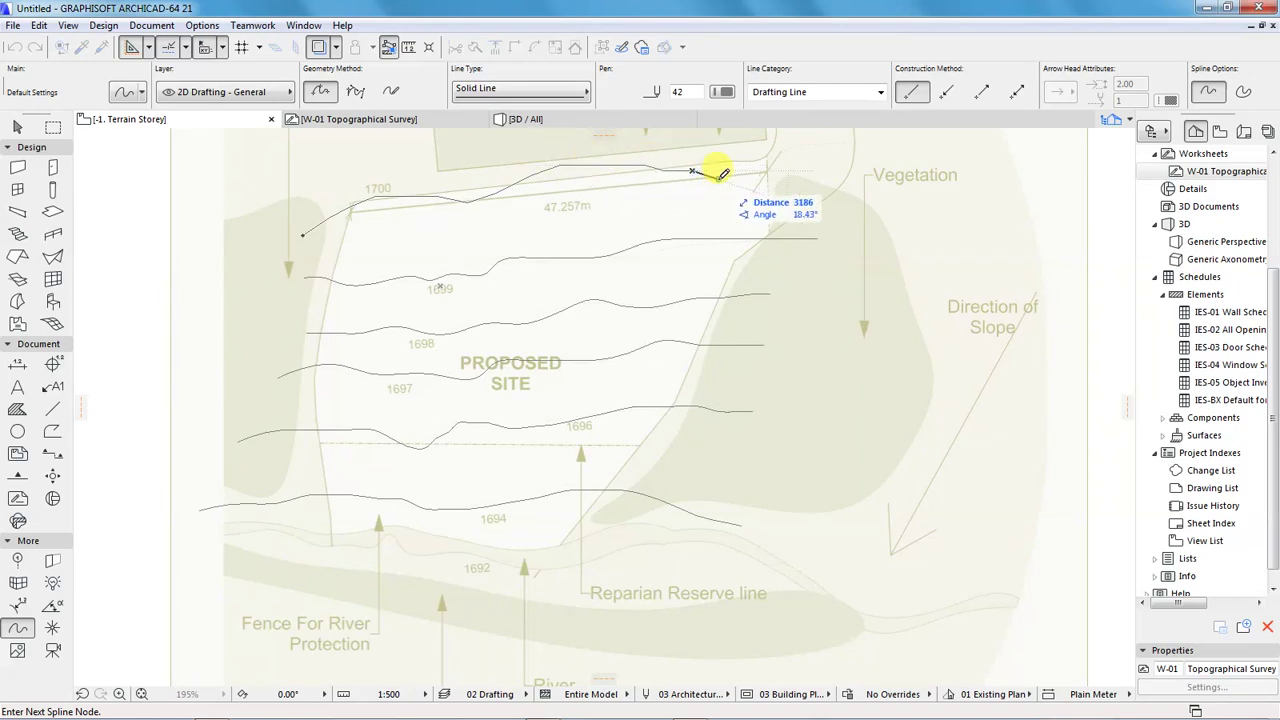
pyautogui.click(762, 188)
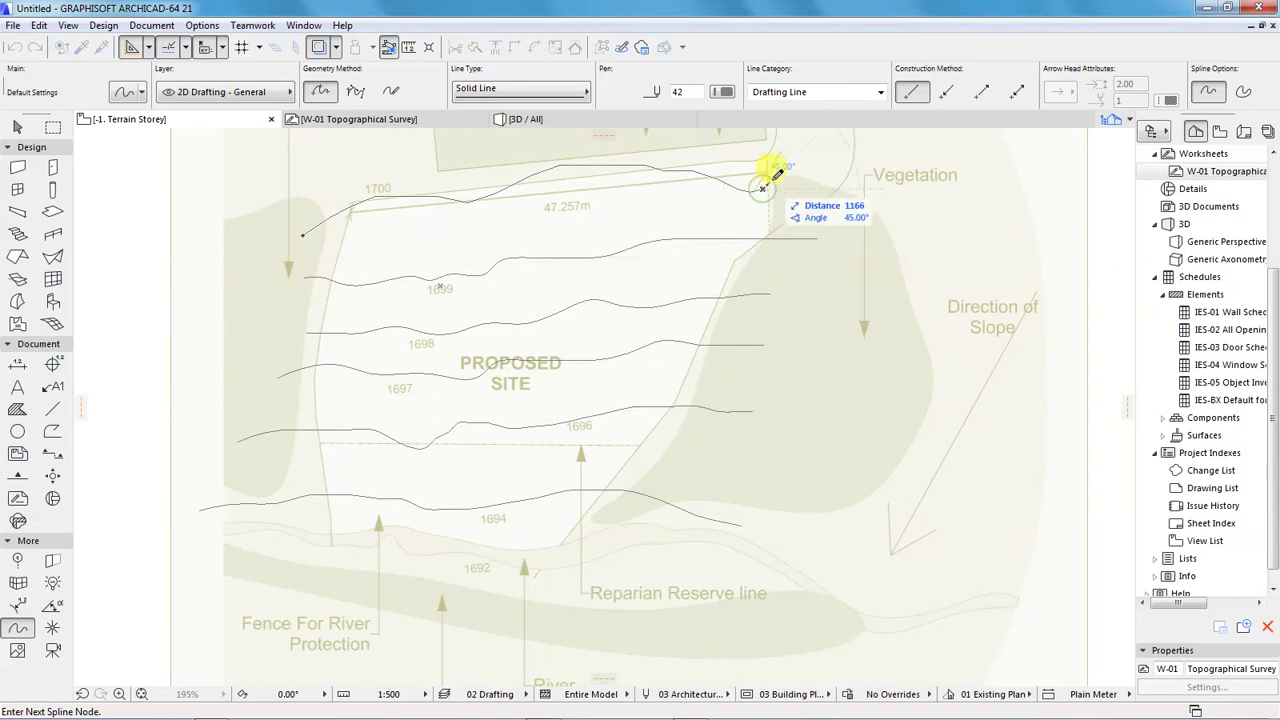
pyautogui.click(808, 143)
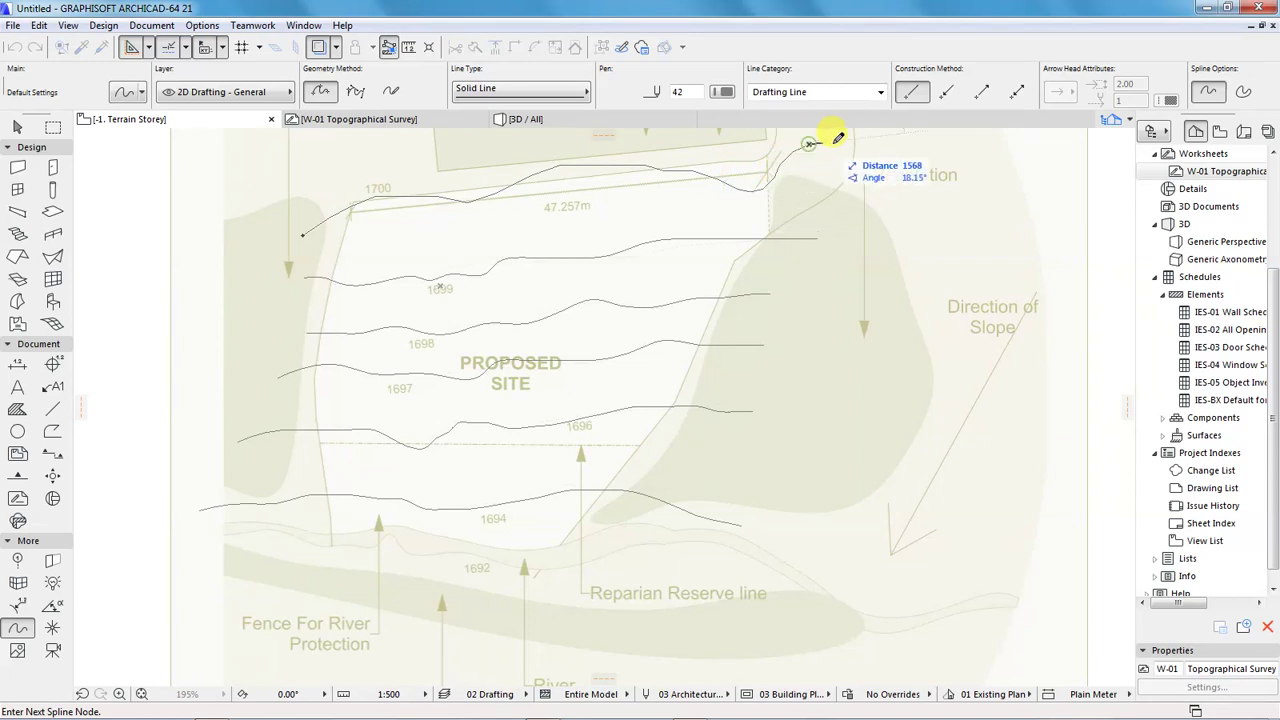
pyautogui.click(833, 143)
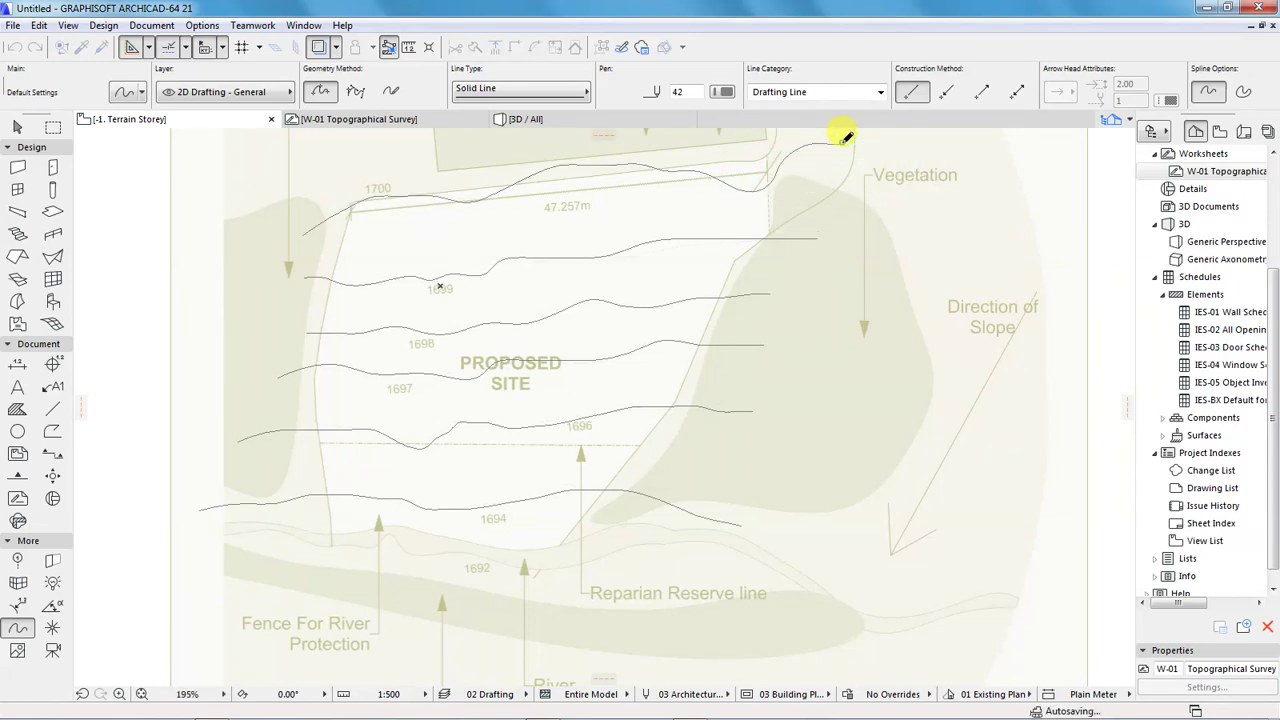
pyautogui.press('Return')
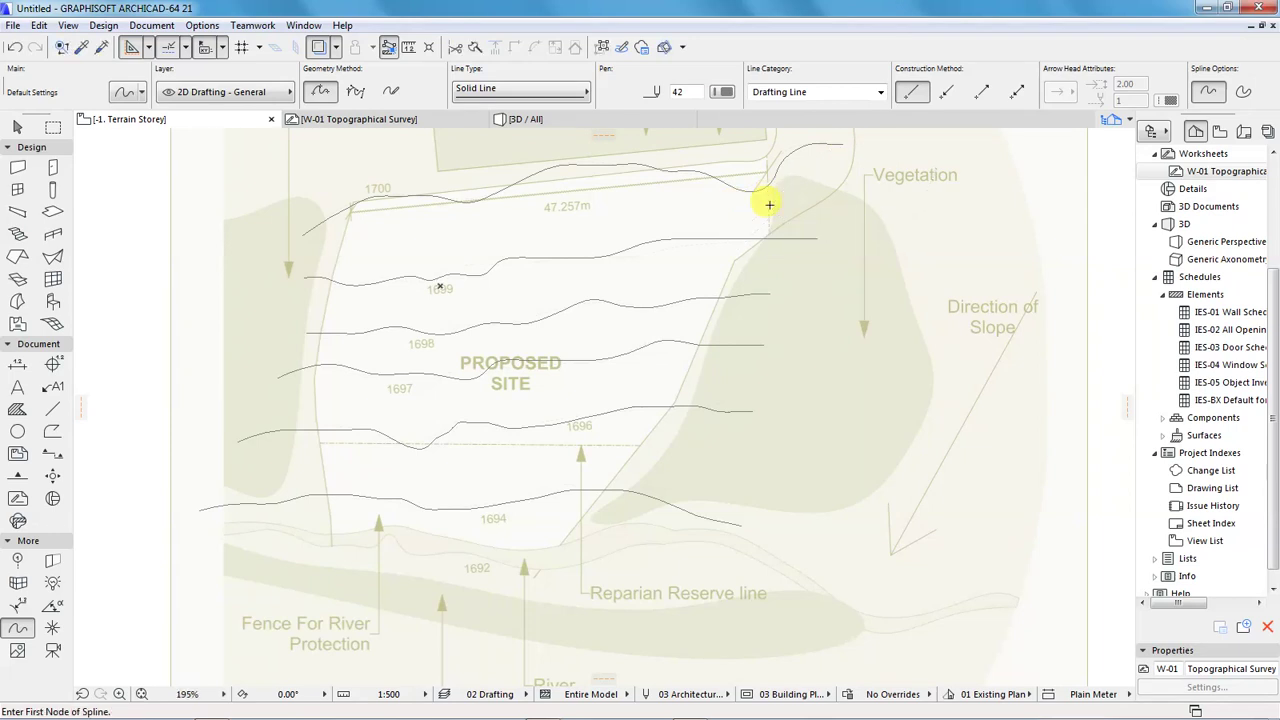
pyautogui.scroll(-1, 420, 430)
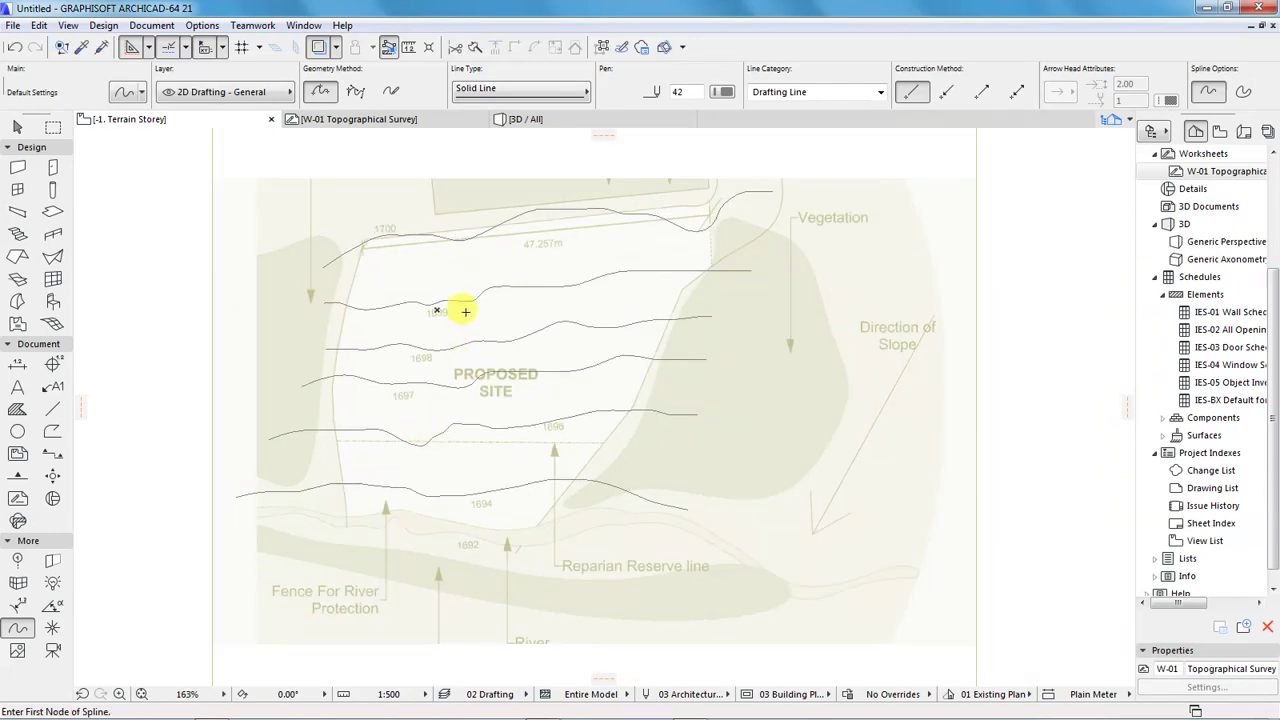
pyautogui.scroll(1, 463, 311)
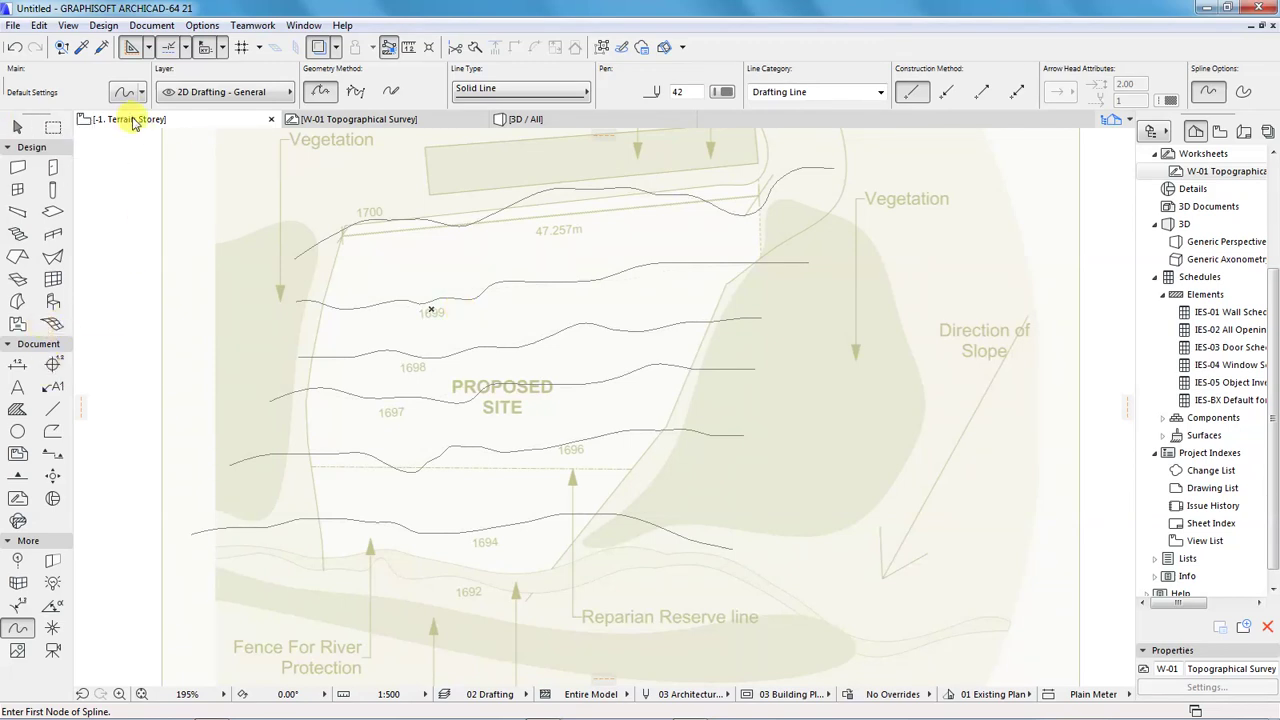
# Open the Design menu from the menu bar.
pyautogui.click(101, 27)
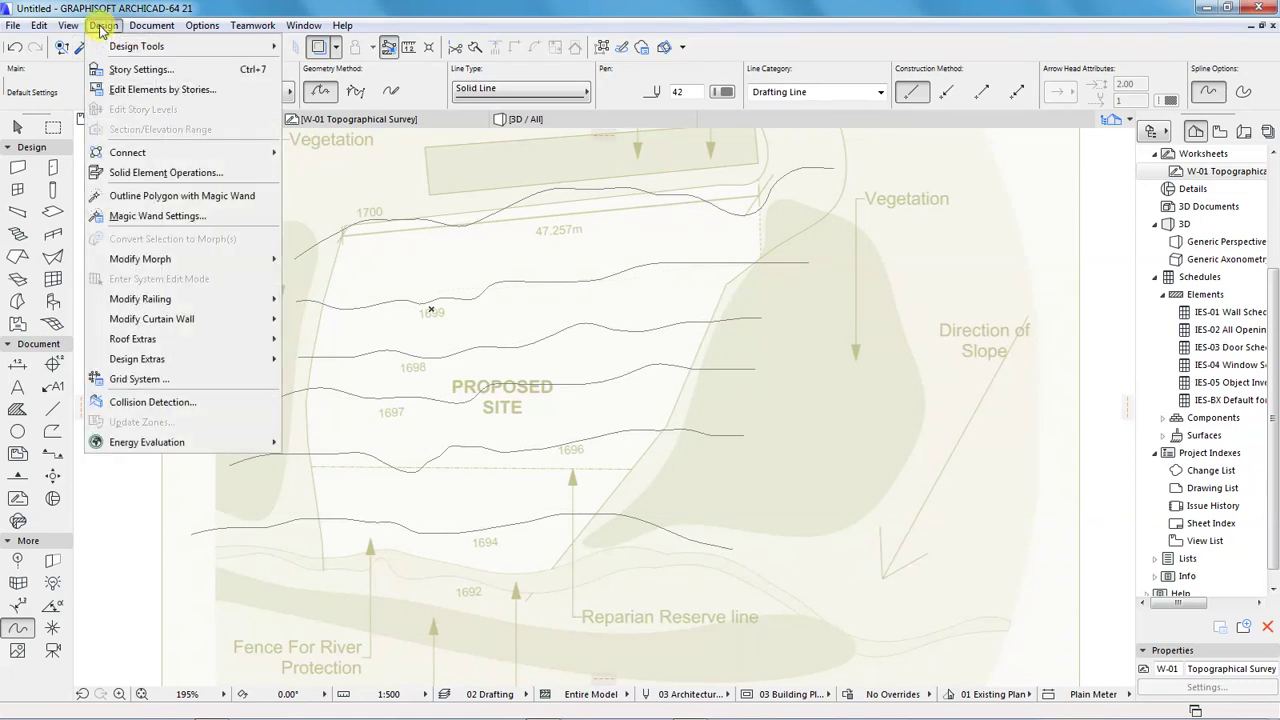
# Activate the Mesh tool from Design > Design Tools.
pyautogui.moveTo(116, 46)
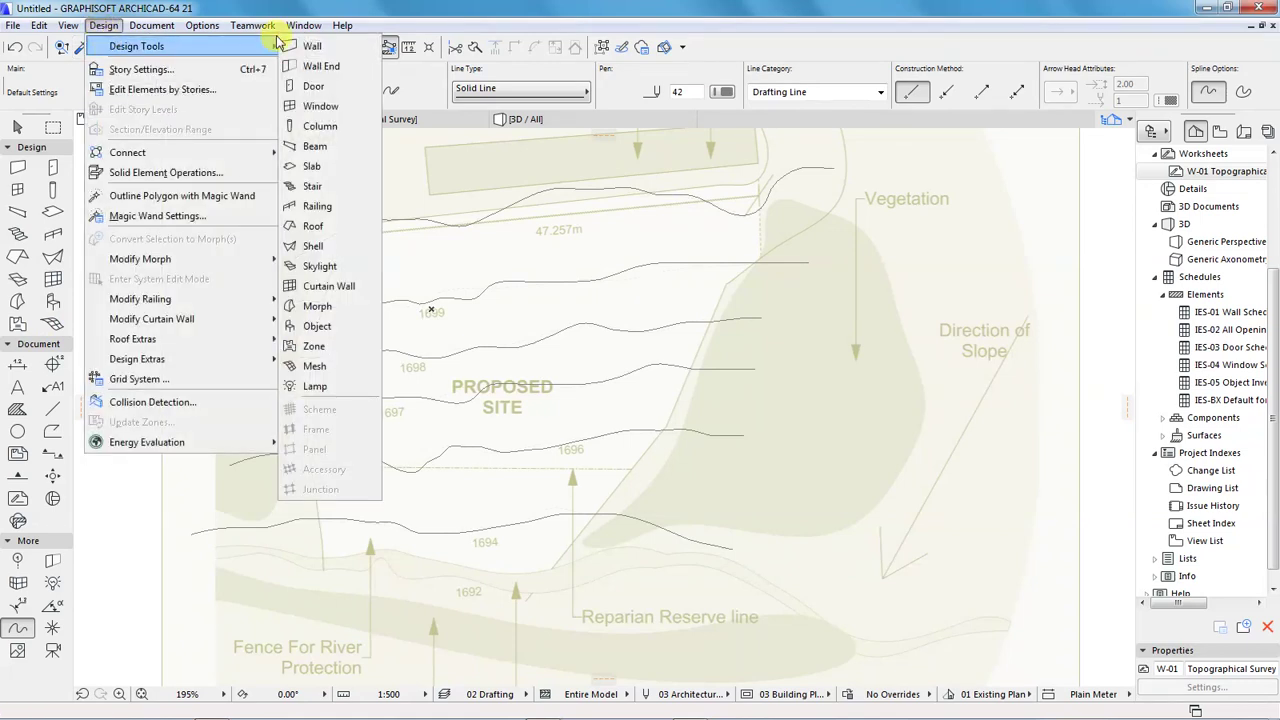
pyautogui.click(315, 366)
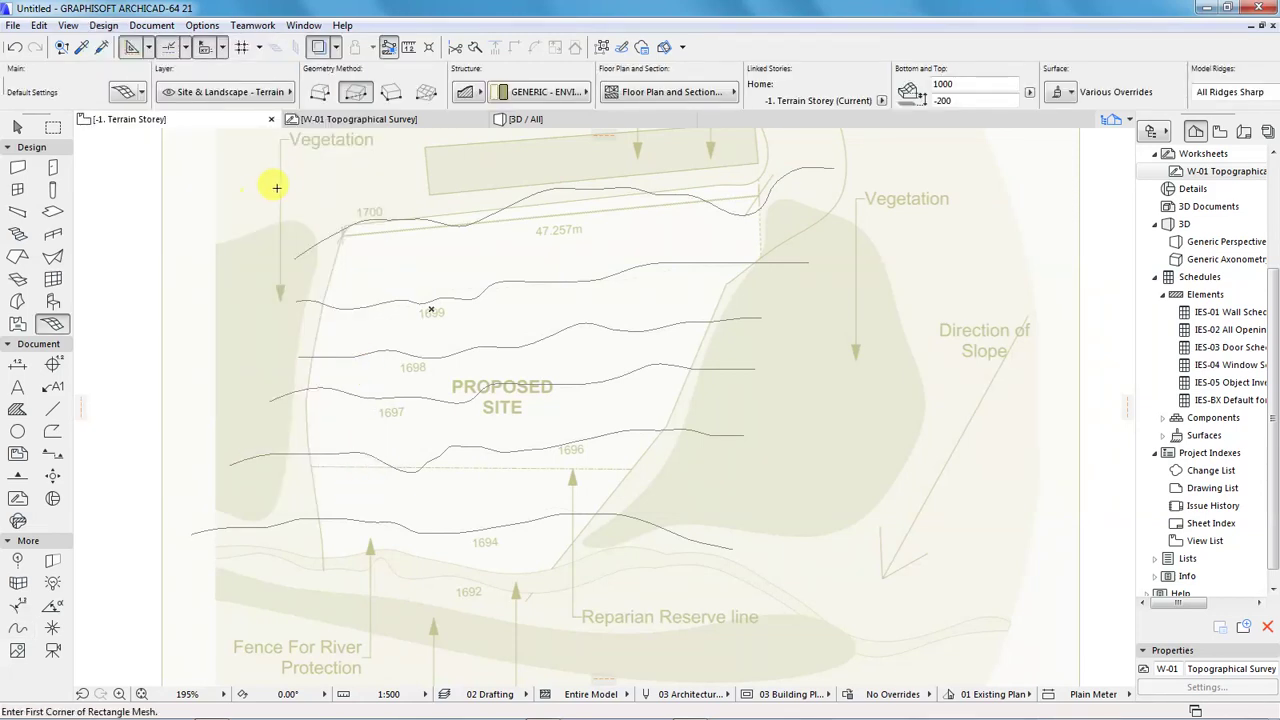
# Start a Polygonal mesh, outlining the site's left edge and top edge.
pyautogui.click(318, 94)
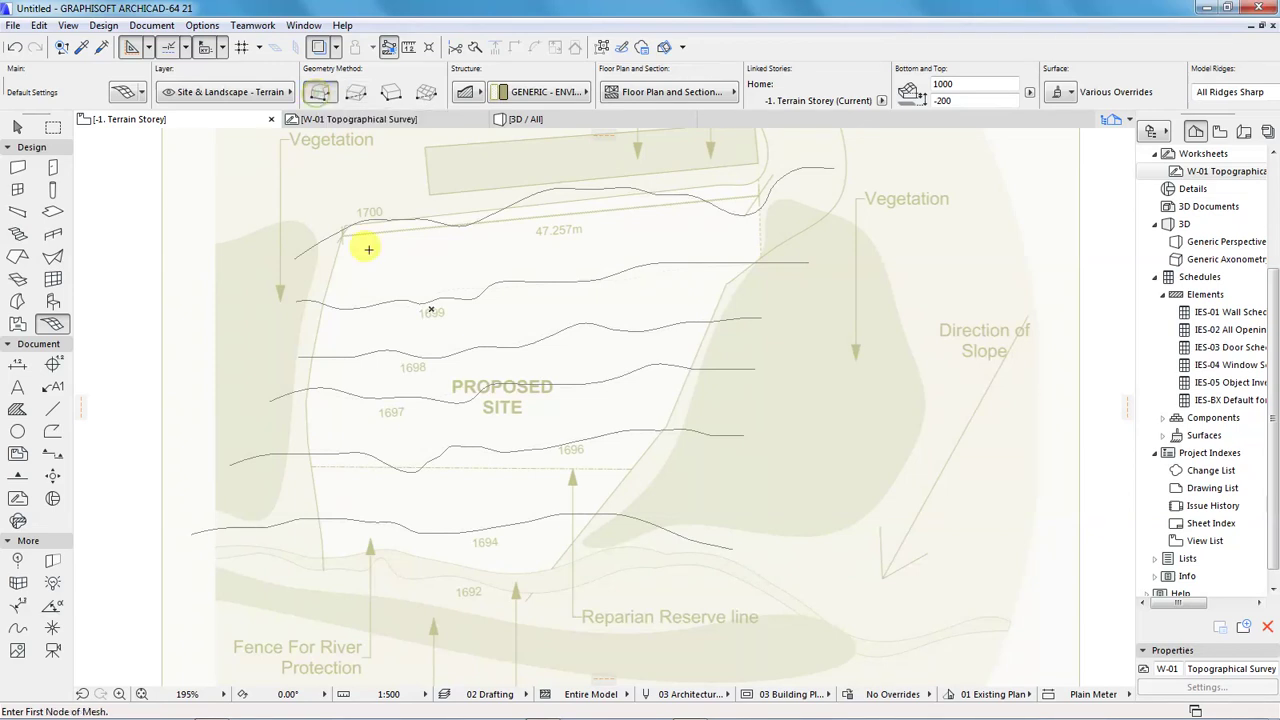
pyautogui.click(323, 560)
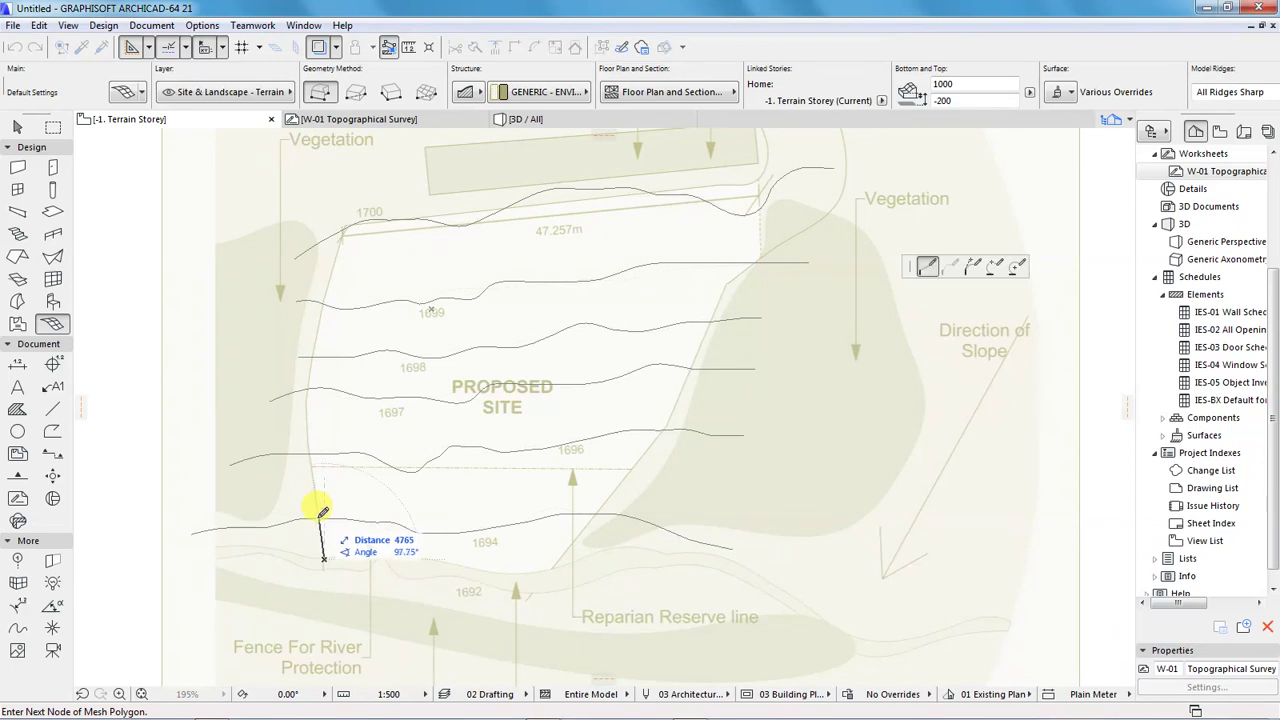
pyautogui.click(306, 453)
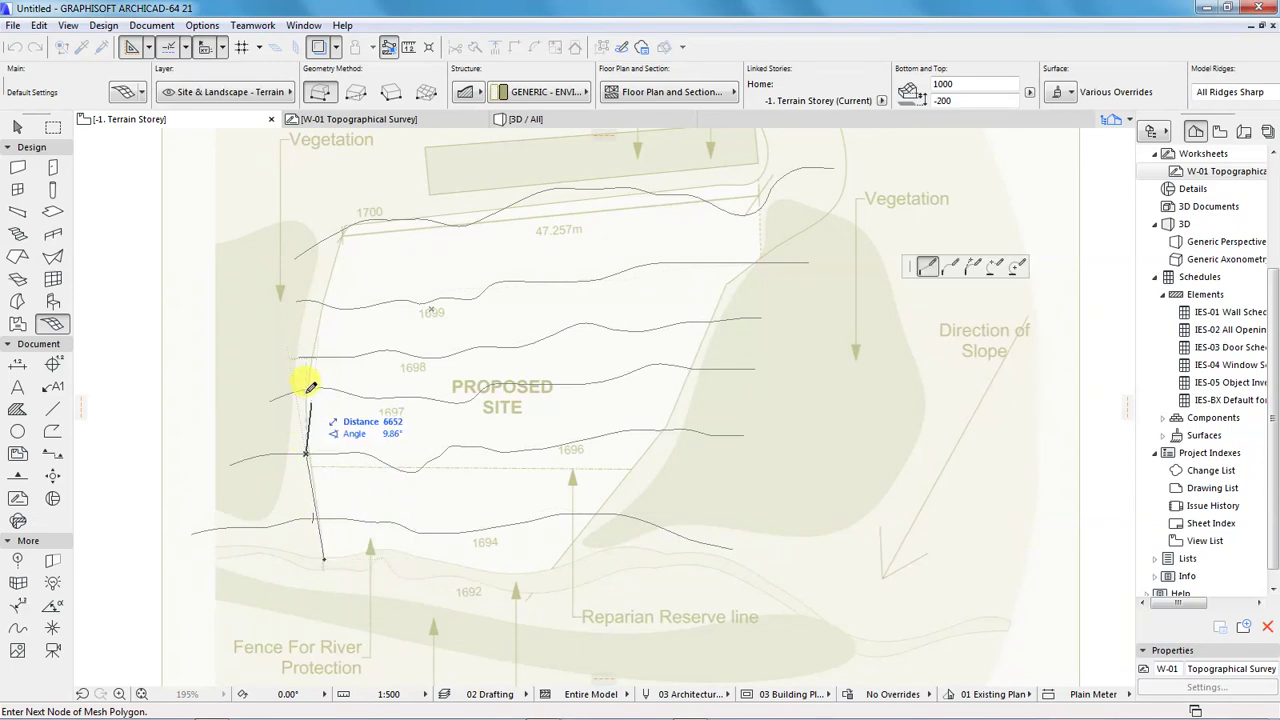
pyautogui.click(308, 388)
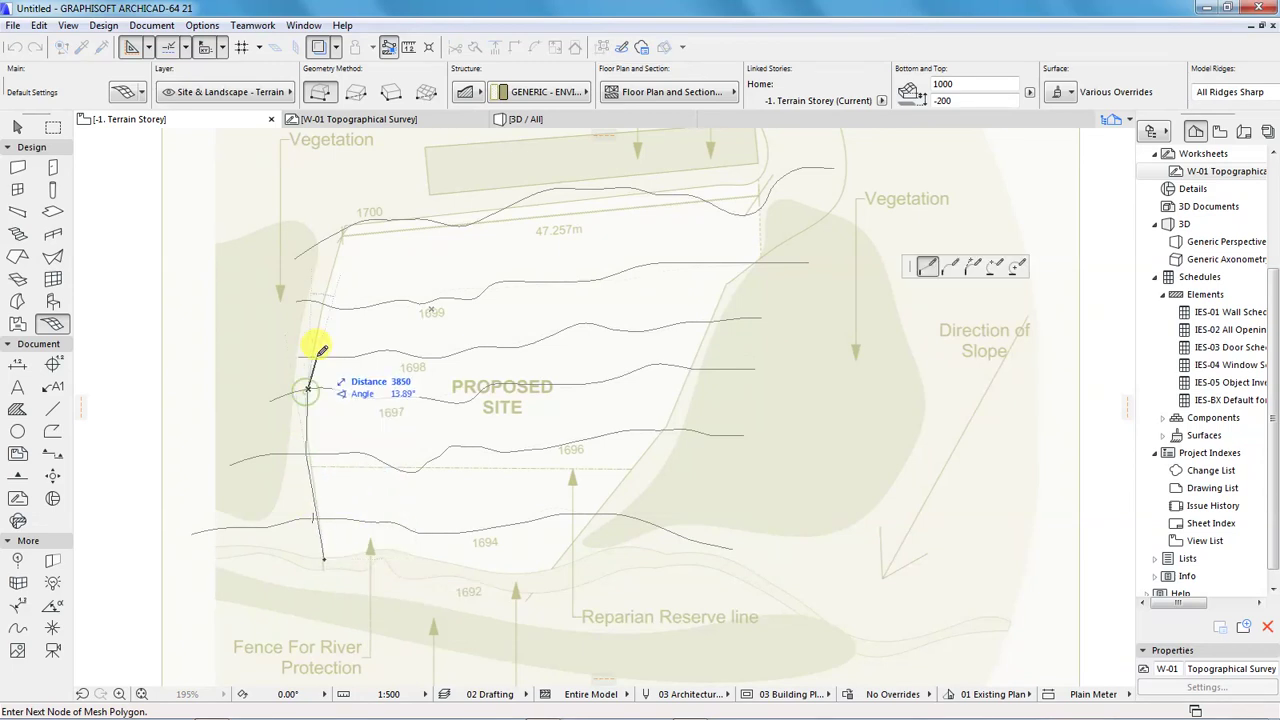
pyautogui.click(322, 302)
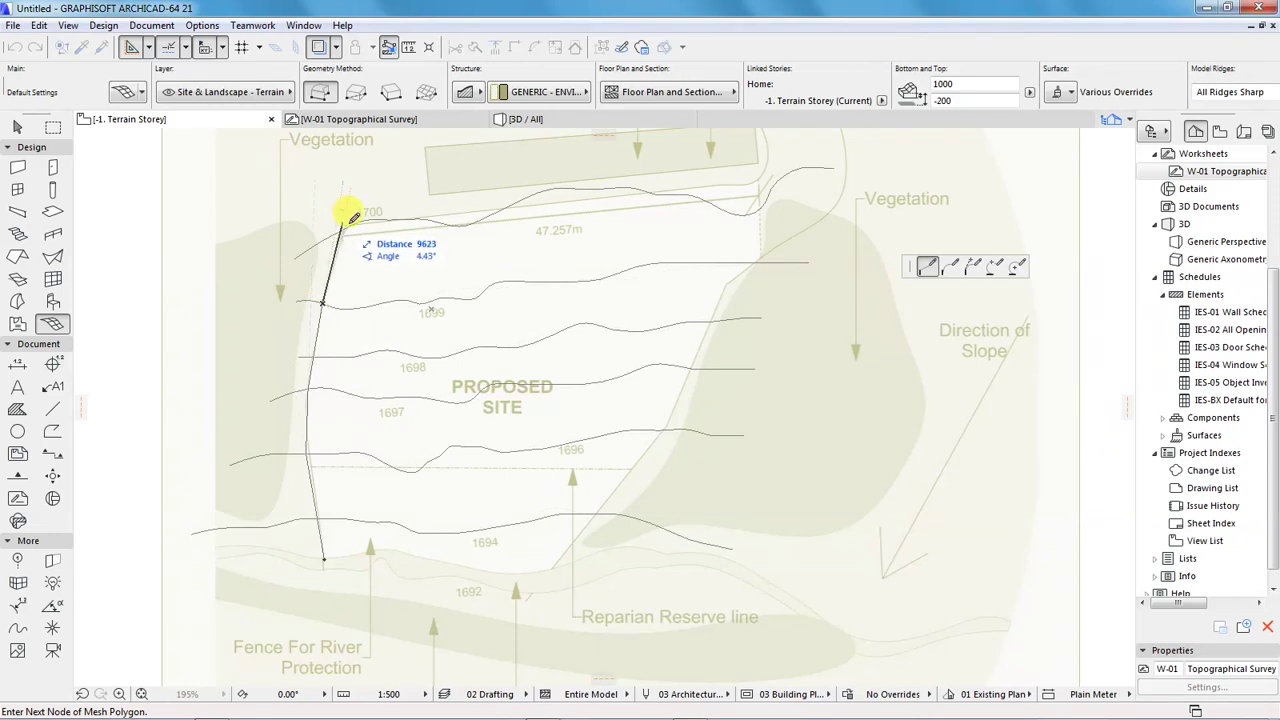
pyautogui.click(348, 208)
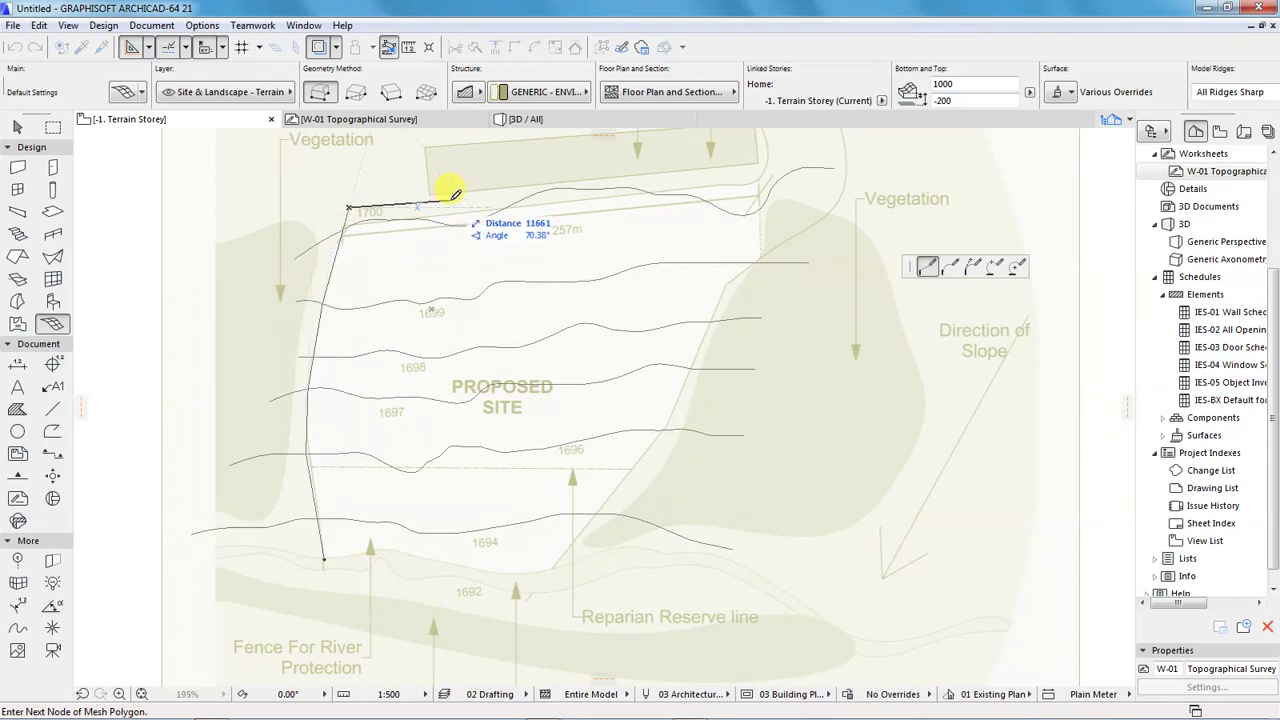
pyautogui.click(529, 180)
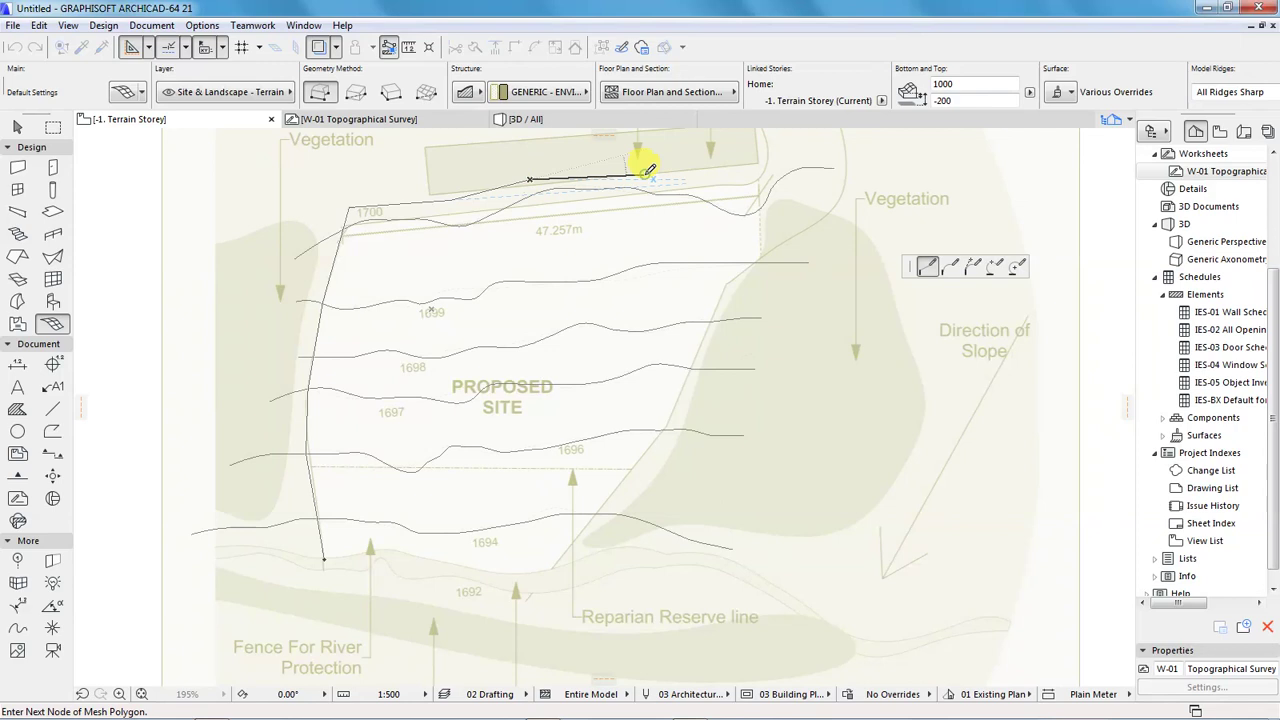
pyautogui.click(763, 172)
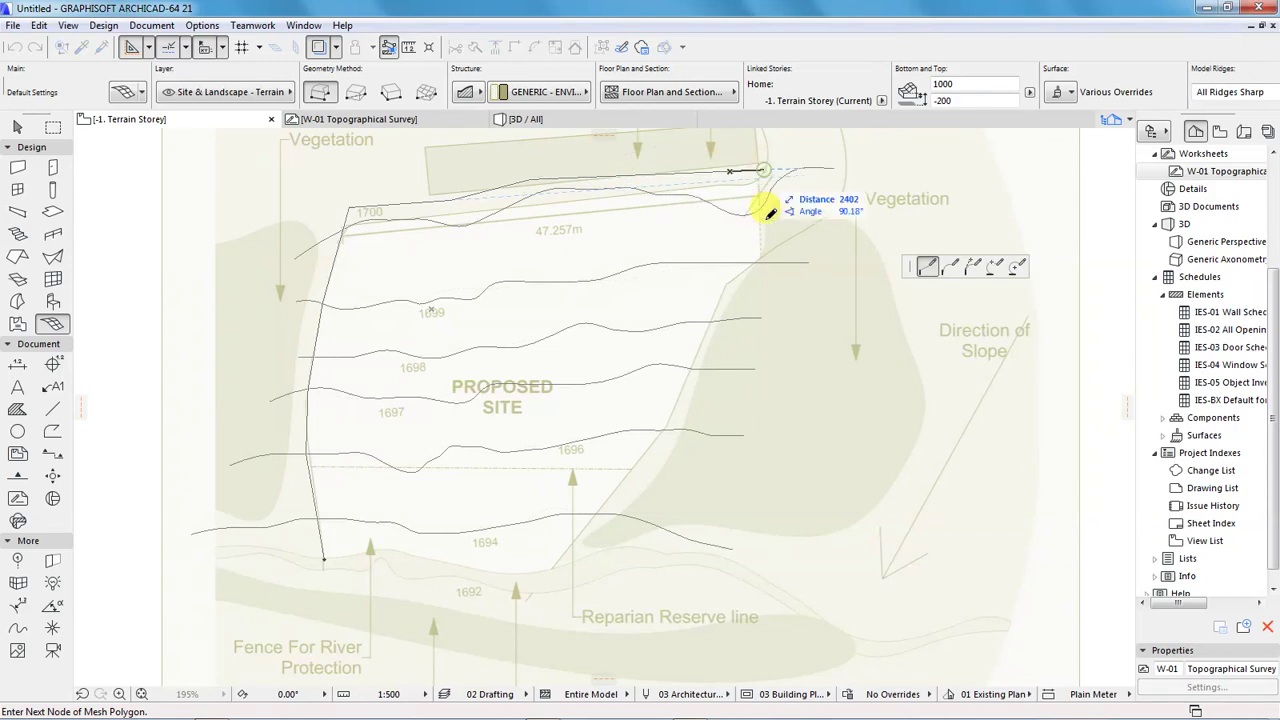
# Outline the right and bottom sides of the mesh and close it at the first corner.
pyautogui.click(768, 266)
pyautogui.click(726, 330)
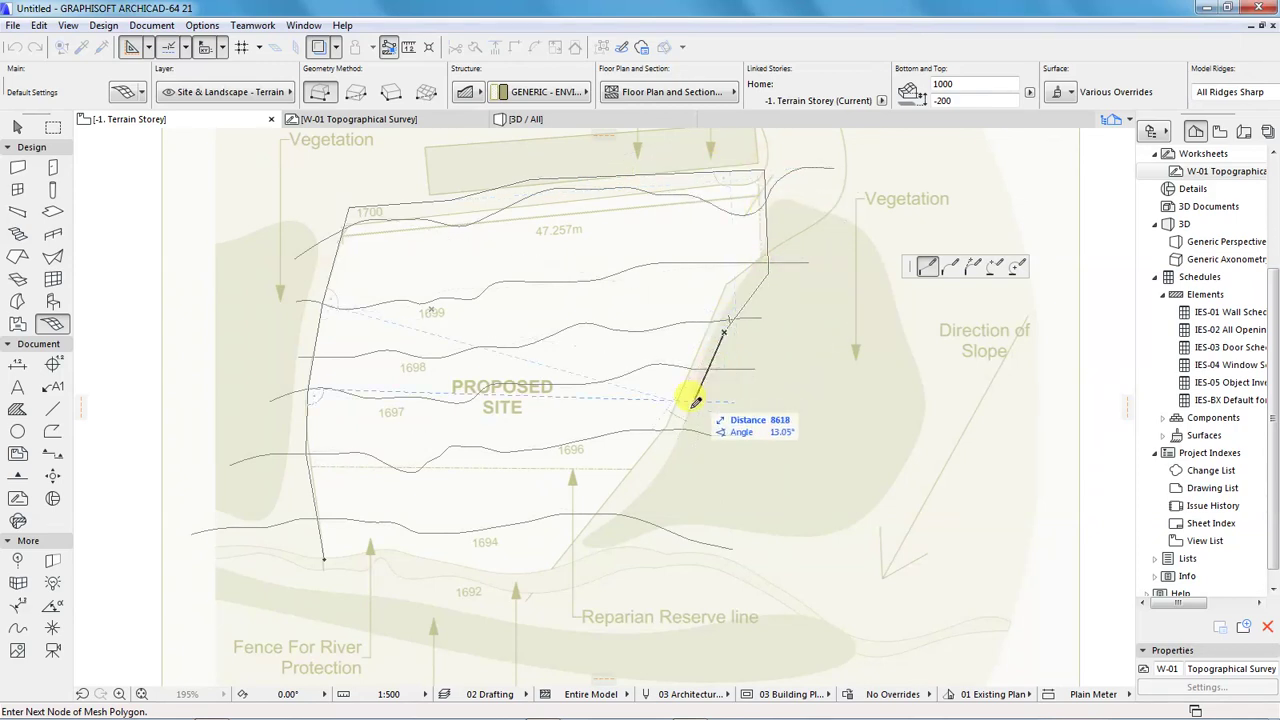
pyautogui.click(651, 465)
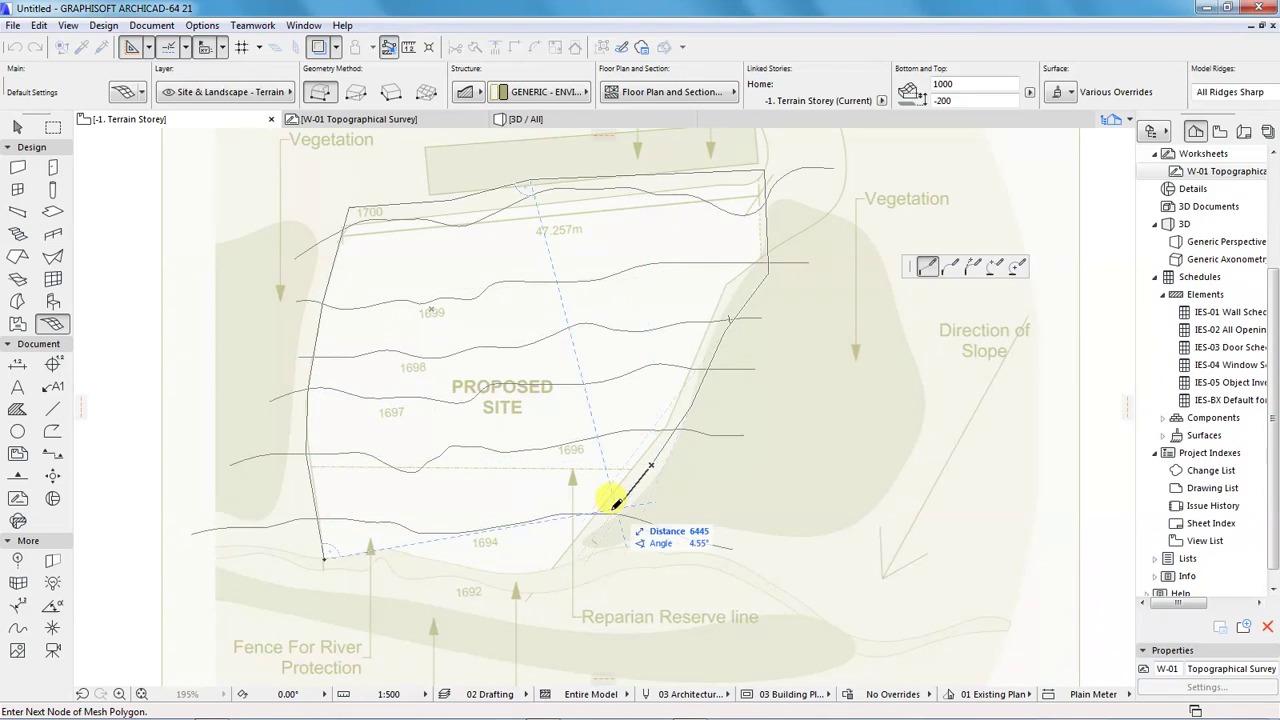
pyautogui.click(574, 551)
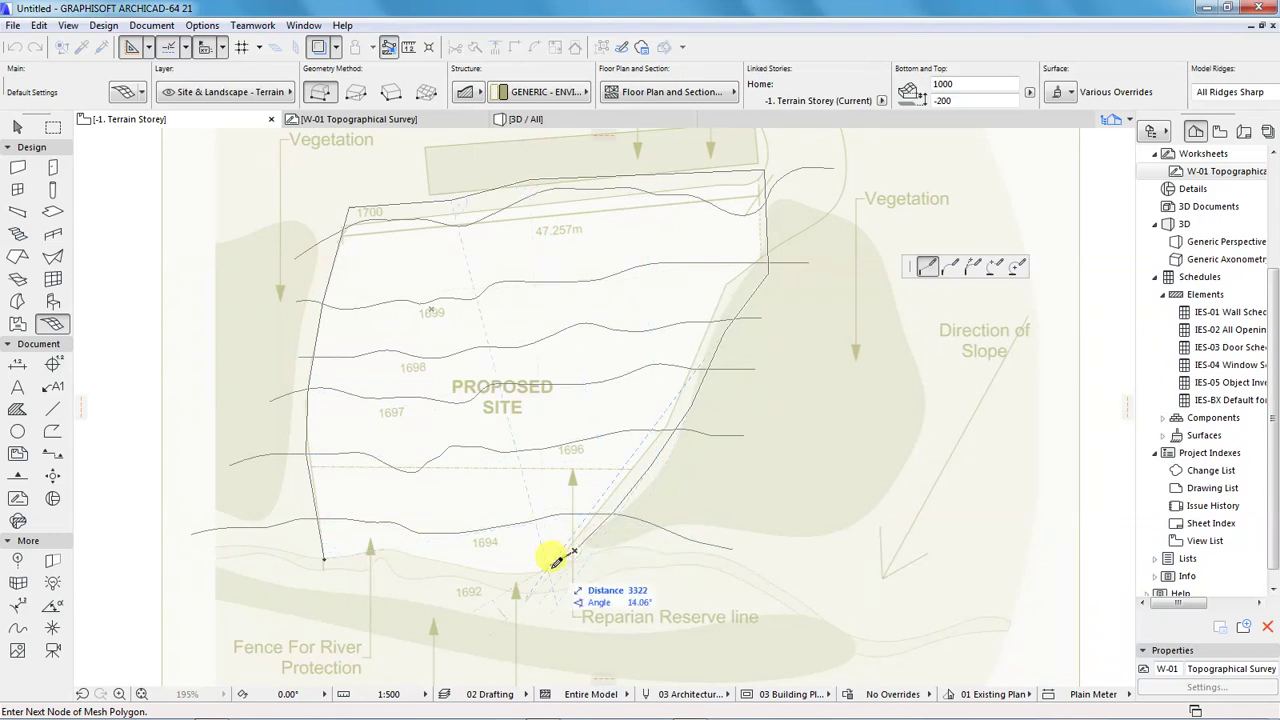
pyautogui.click(549, 566)
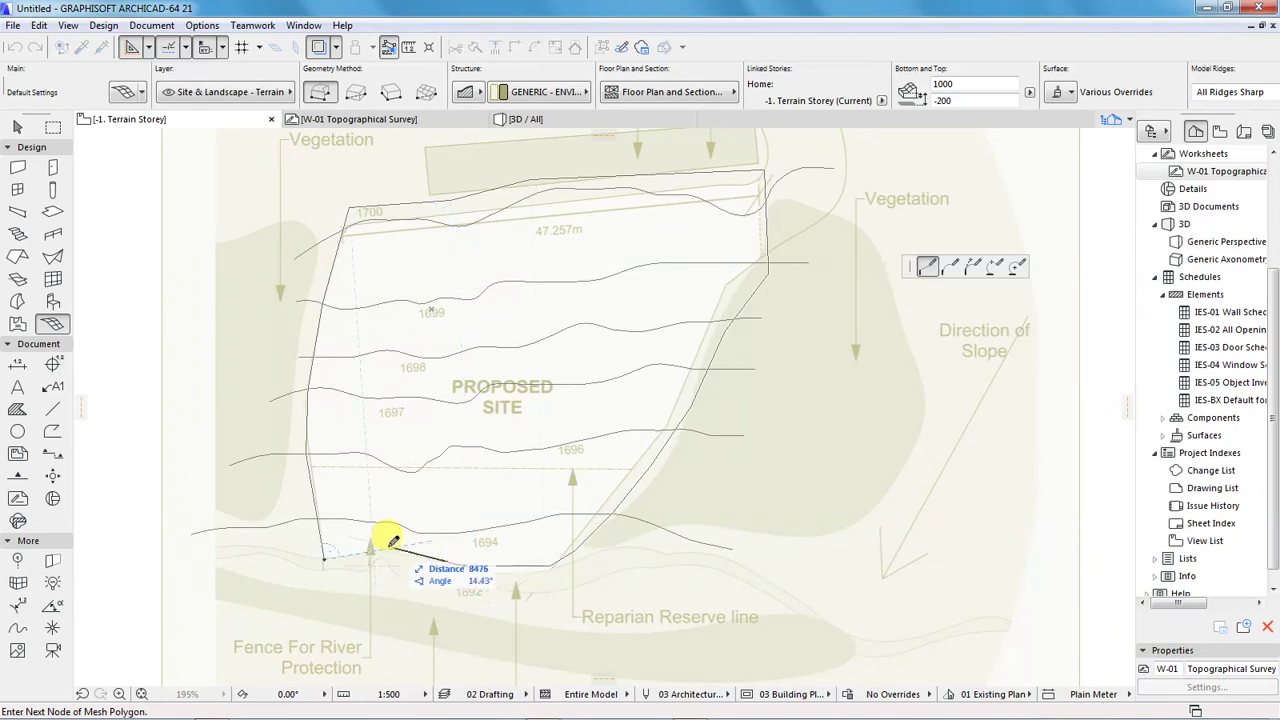
pyautogui.click(323, 555)
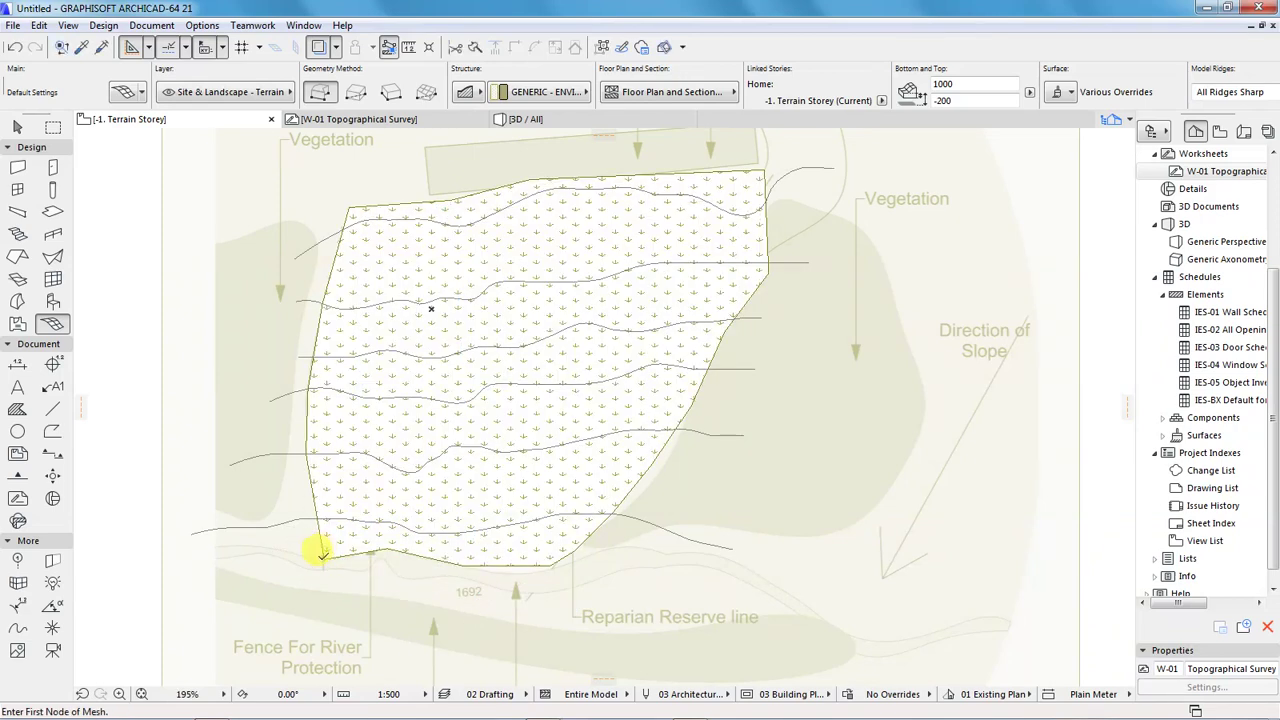
pyautogui.scroll(-2, 459, 590)
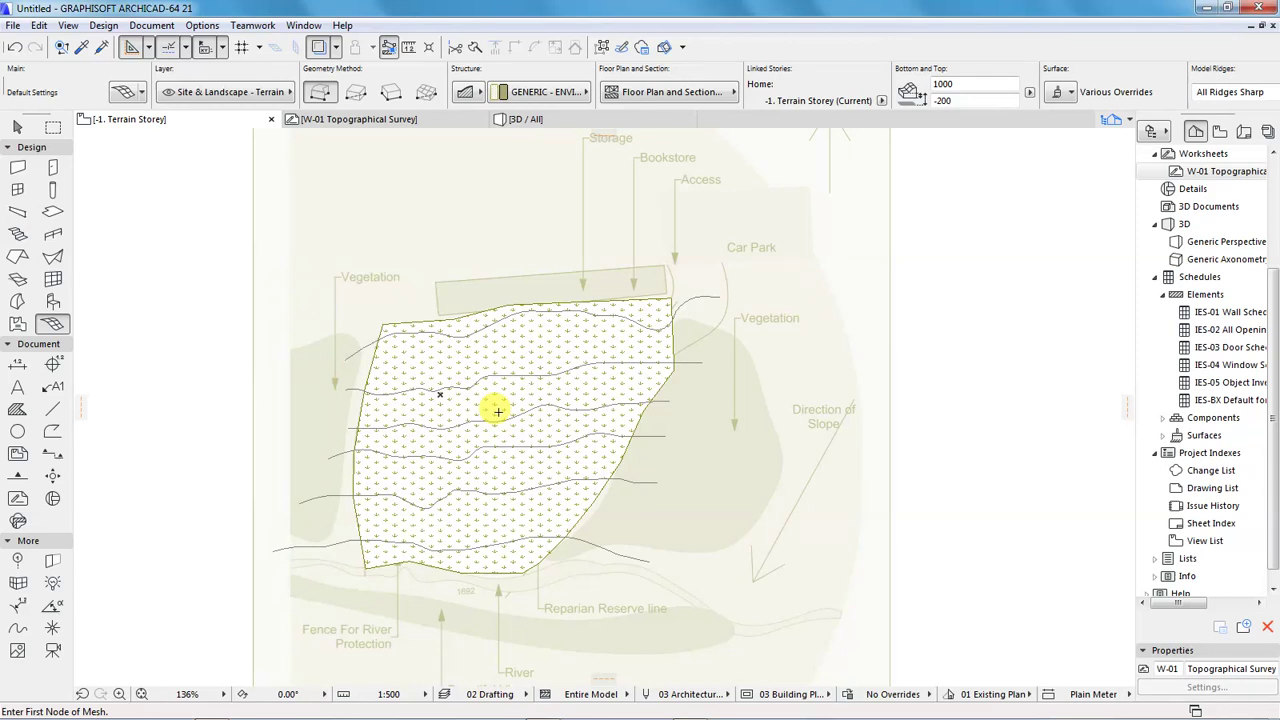
pyautogui.scroll(2, 435, 468)
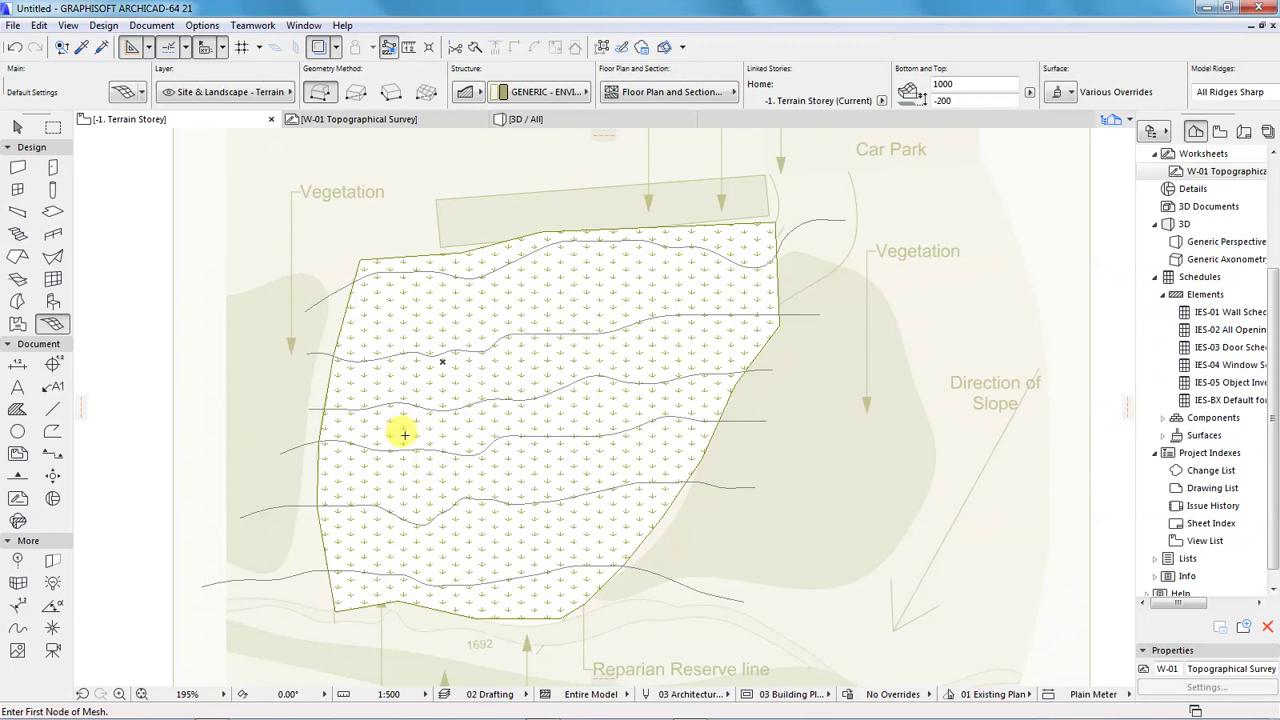
pyautogui.scroll(-5, 405, 432)
pyautogui.scroll(3, 400, 432)
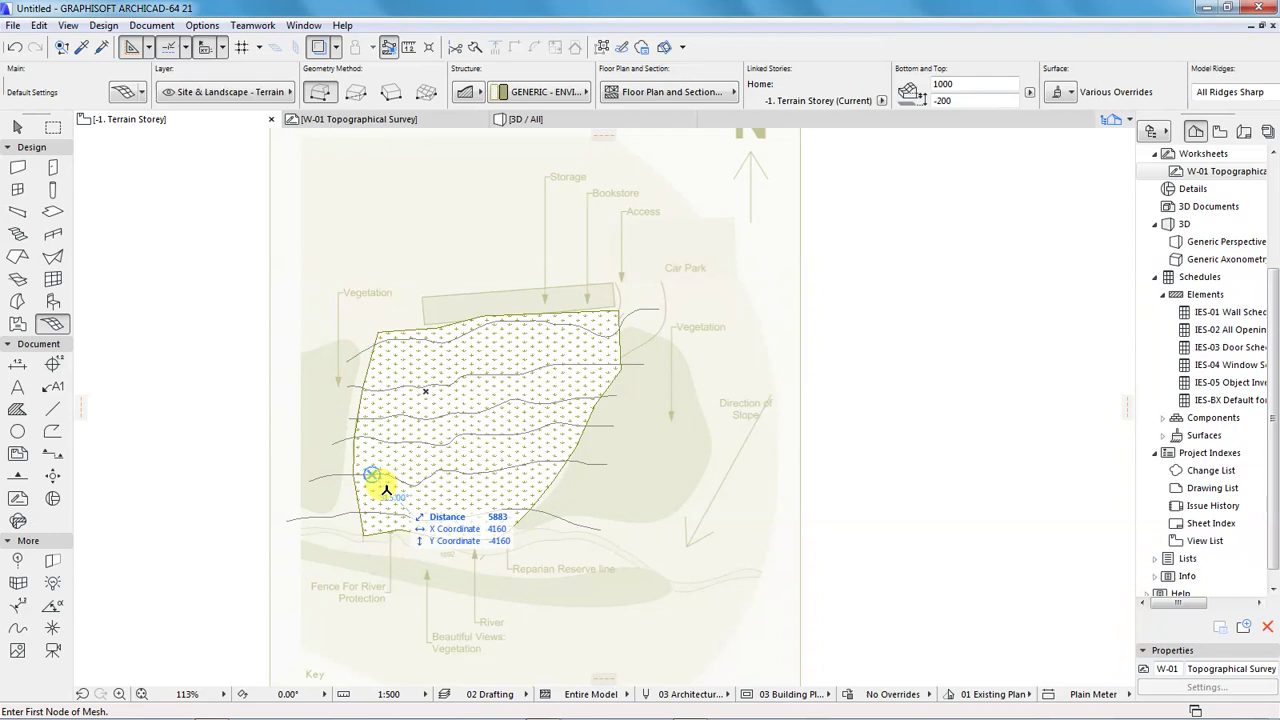
pyautogui.scroll(-2, 386, 480)
pyautogui.scroll(4, 385, 465)
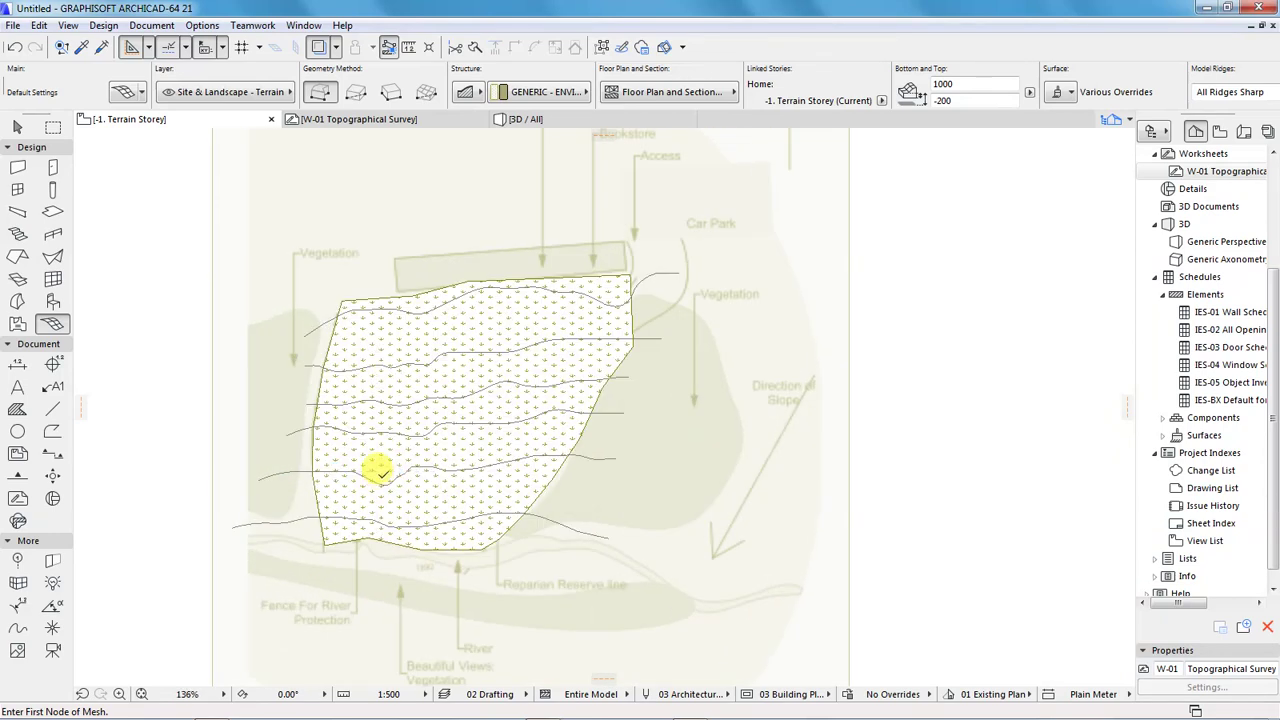
pyautogui.scroll(-3, 302, 465)
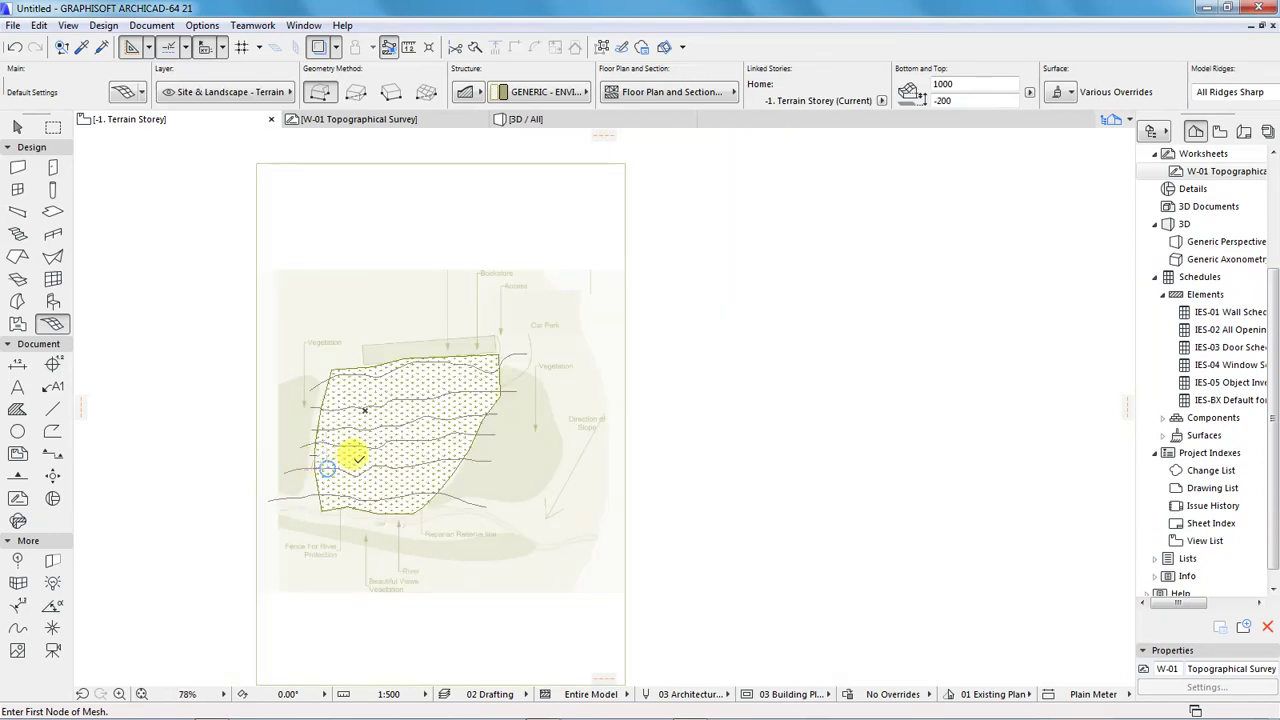
pyautogui.scroll(2, 352, 458)
pyautogui.scroll(1, 380, 452)
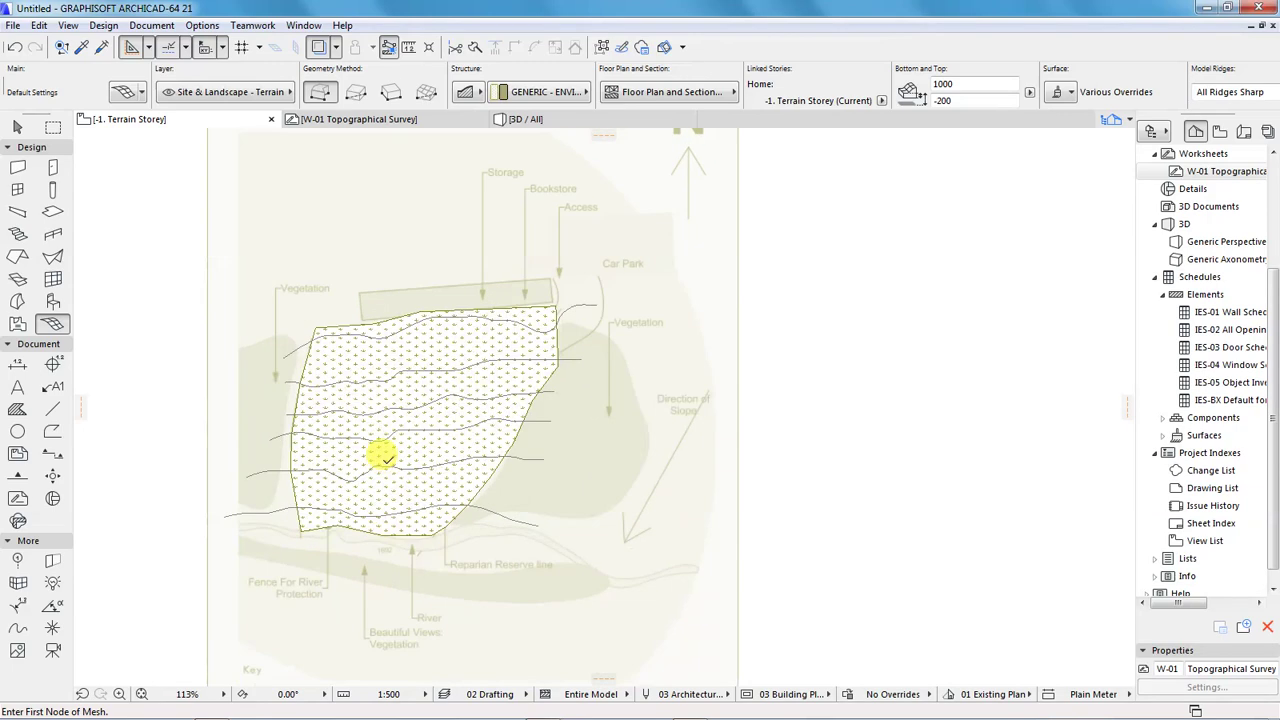
pyautogui.scroll(-1, 393, 457)
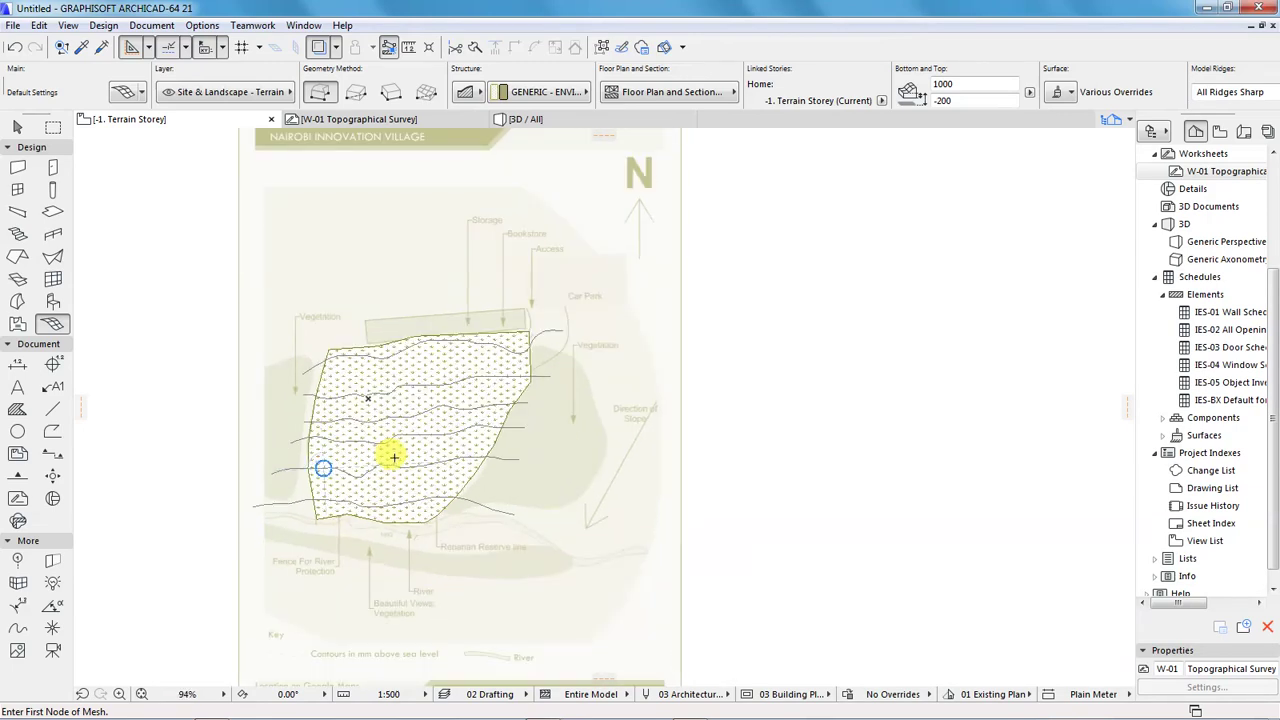
pyautogui.scroll(1, 390, 456)
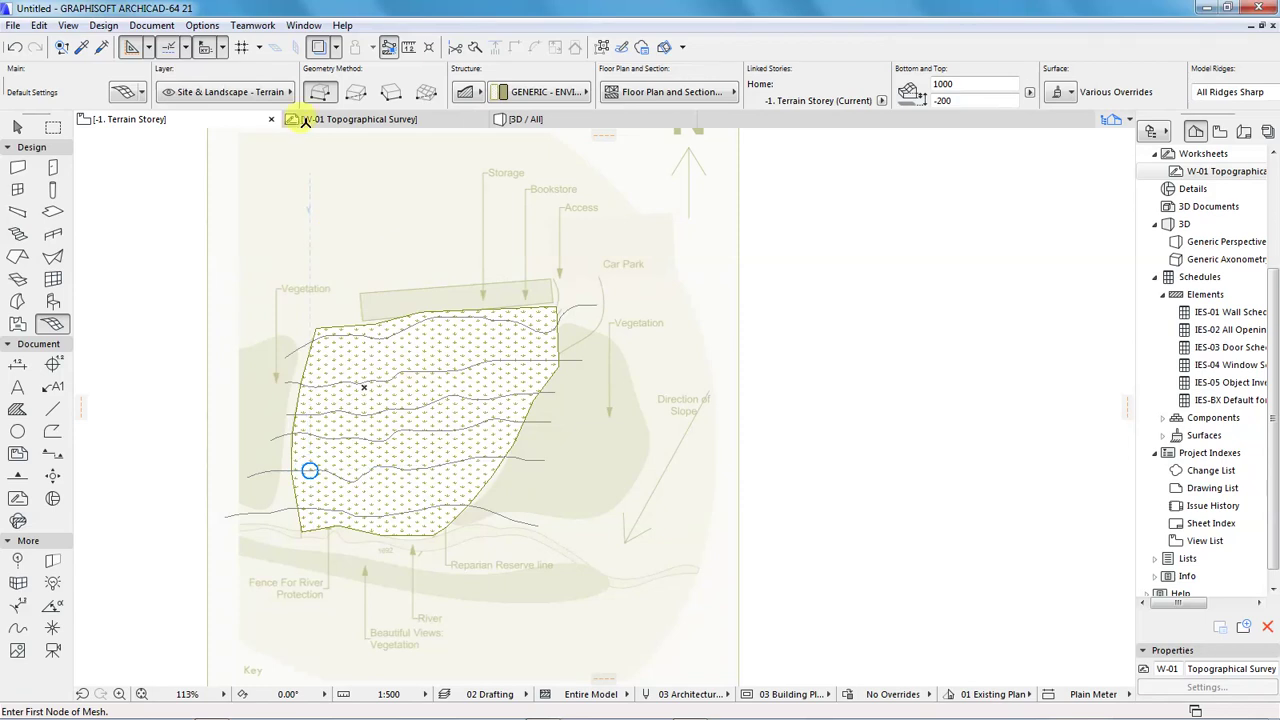
pyautogui.click(320, 47)
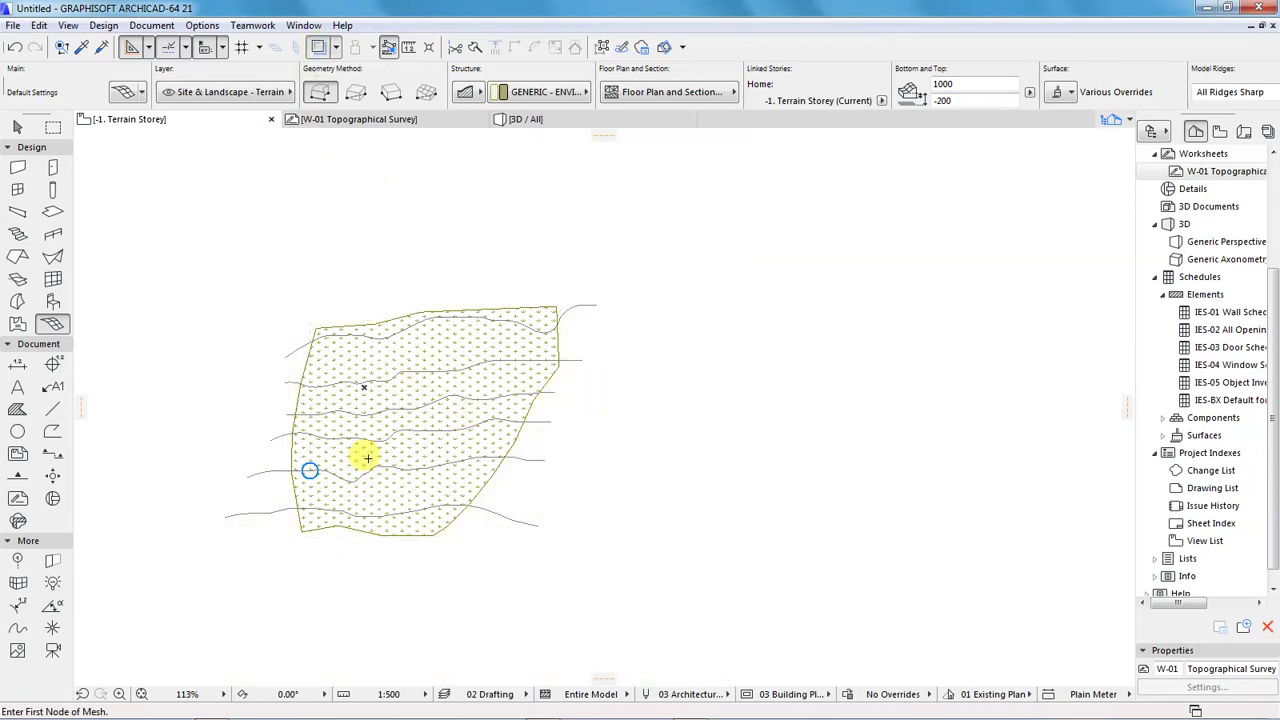
pyautogui.scroll(3, 297, 452)
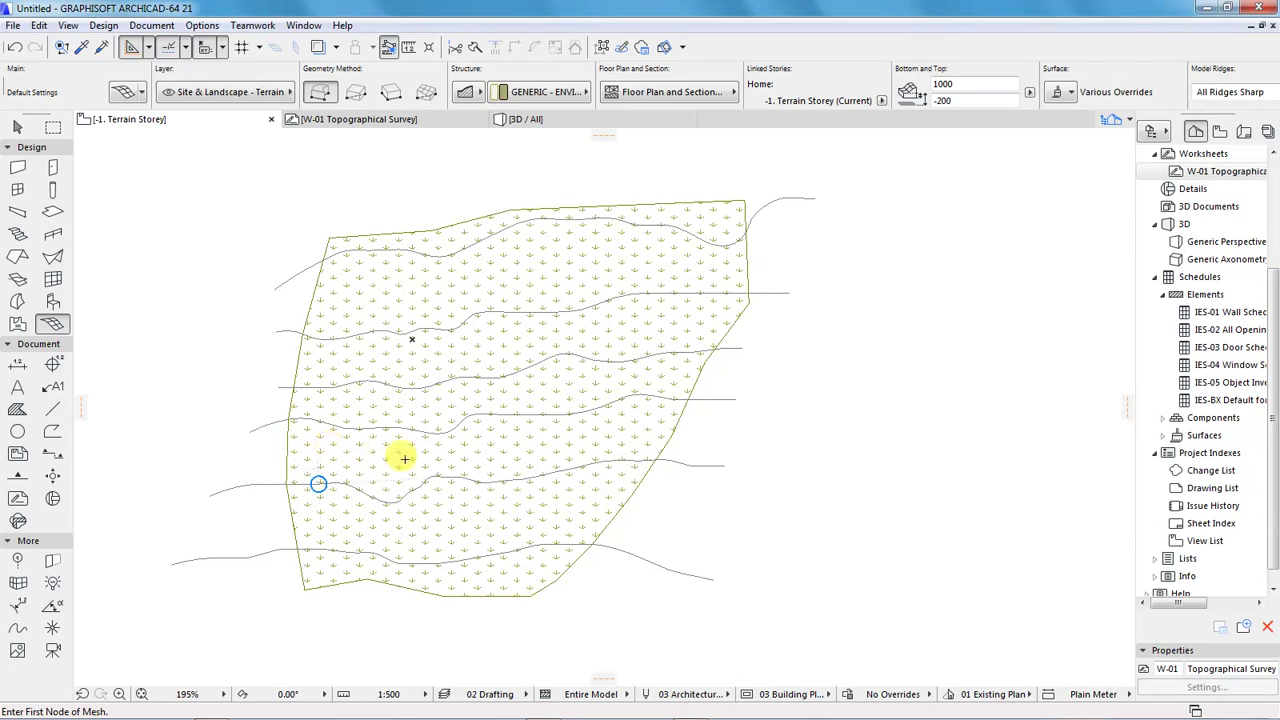
pyautogui.scroll(-1, 572, 497)
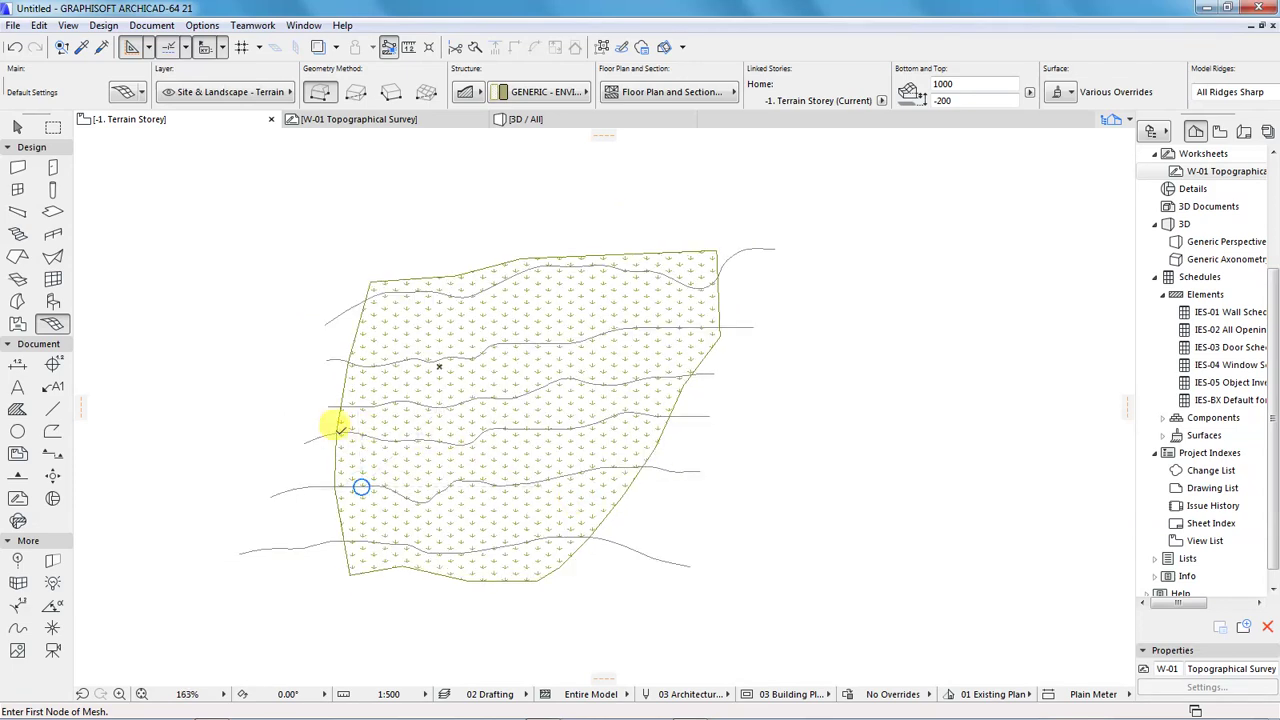
pyautogui.scroll(1, 340, 428)
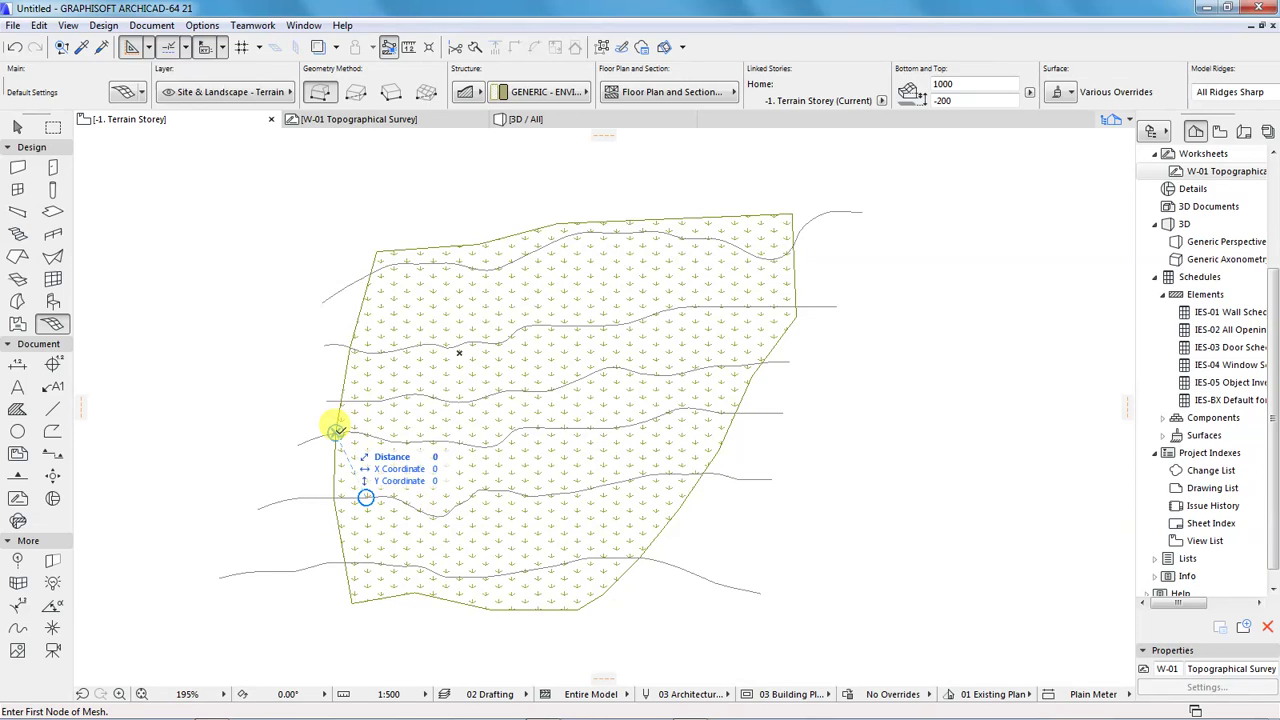
pyautogui.click(337, 430)
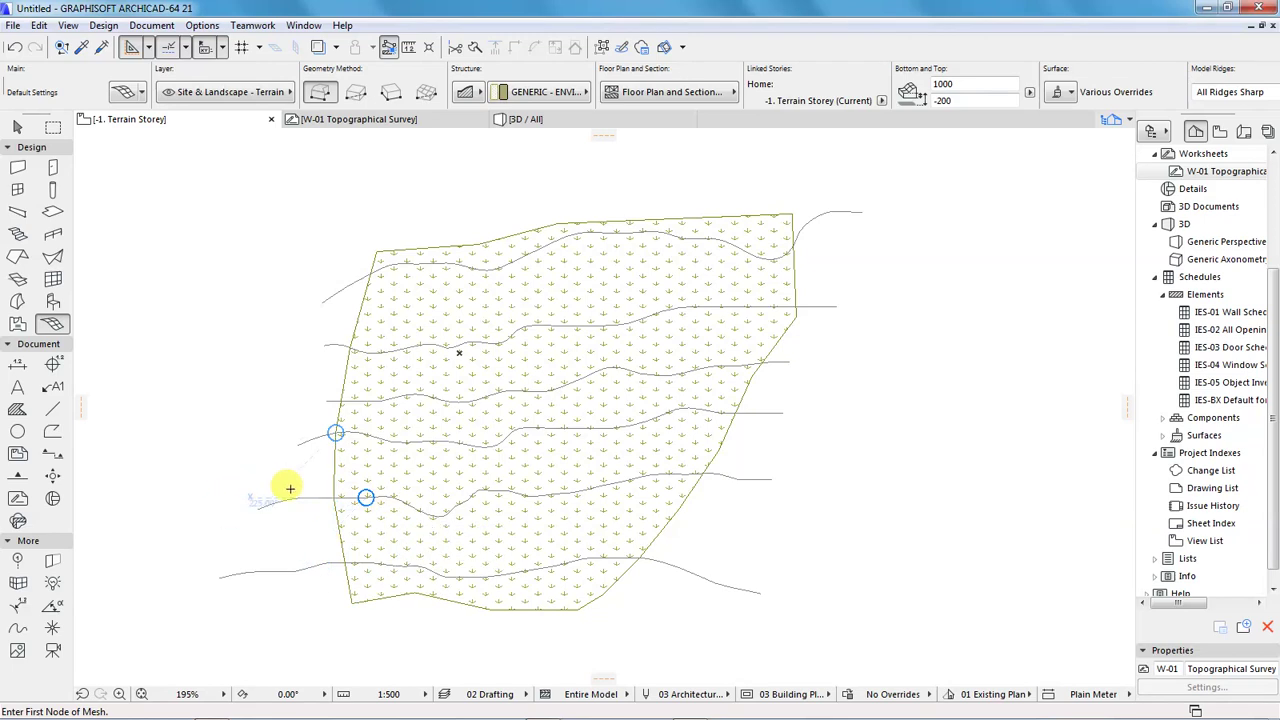
# Select the terrain mesh, add a node on its edge, and pick the bottom contour as new mesh points.
pyautogui.keyDown('shift'); pyautogui.click(340, 543); pyautogui.keyUp('shift')
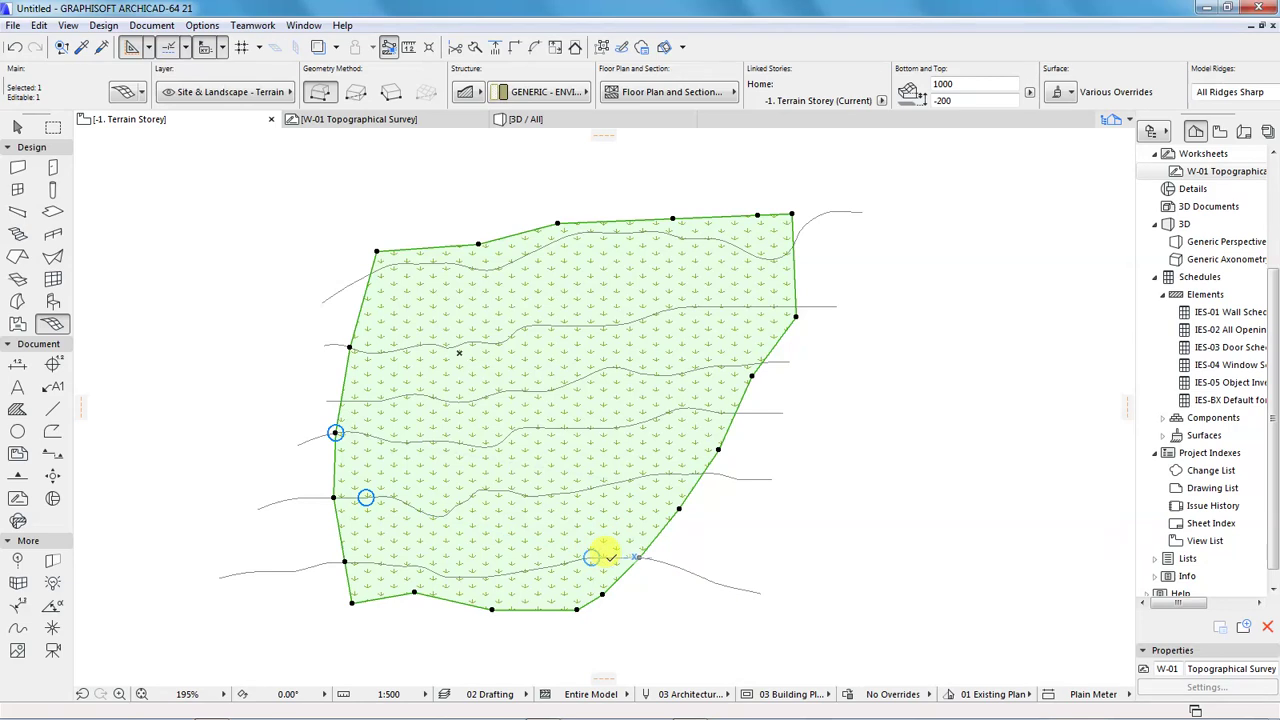
pyautogui.click(608, 556)
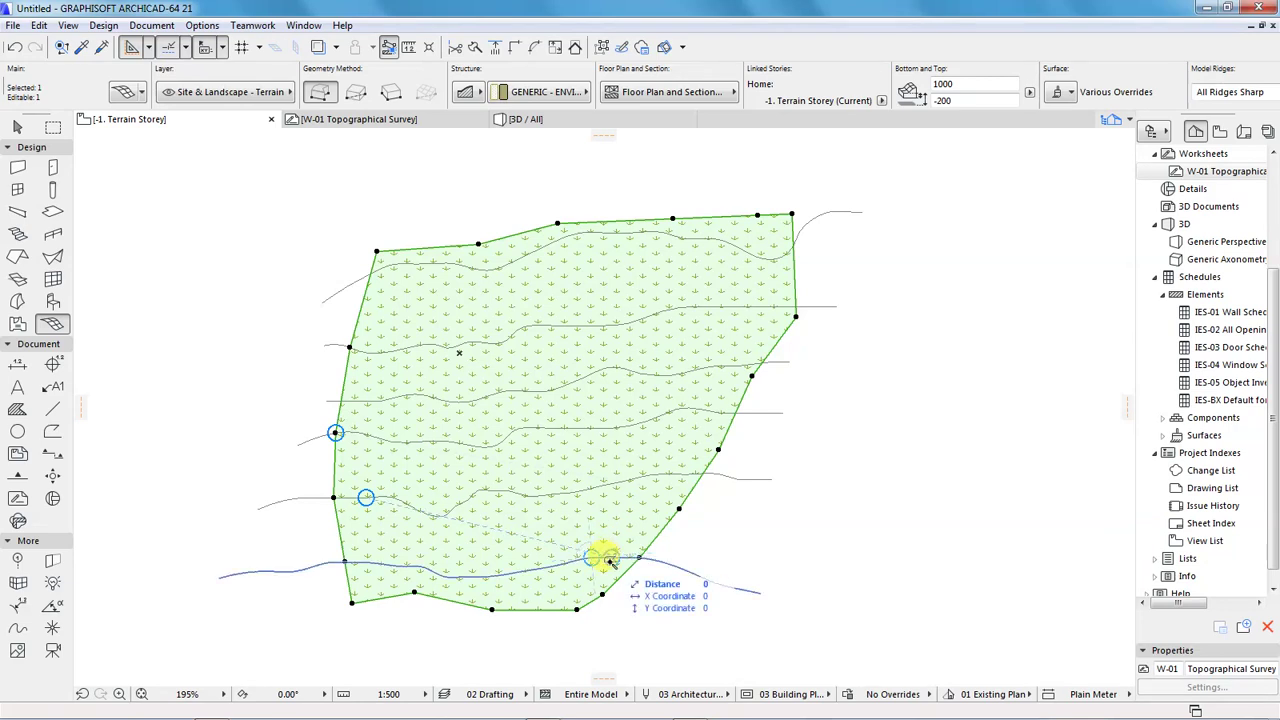
pyautogui.click(507, 571)
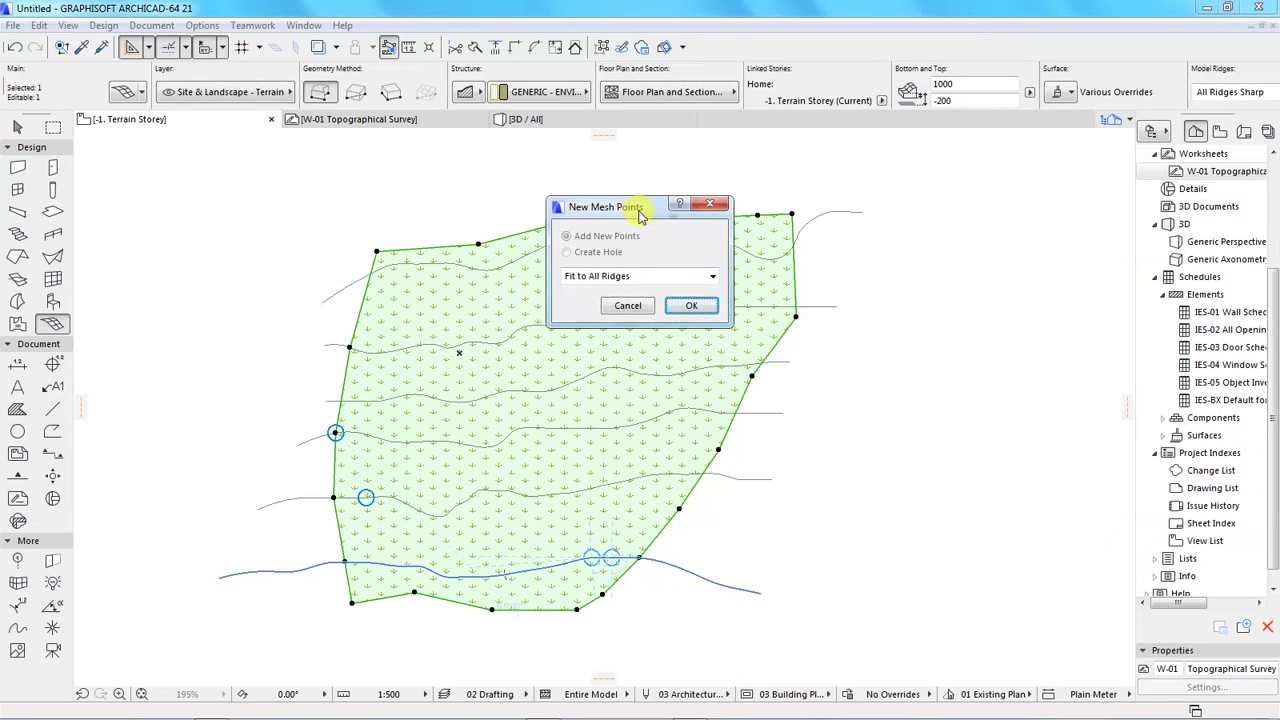
# Add the 1694, 1696 and 1697 contours as mesh points using Fit to All Ridges.
pyautogui.click(709, 276)
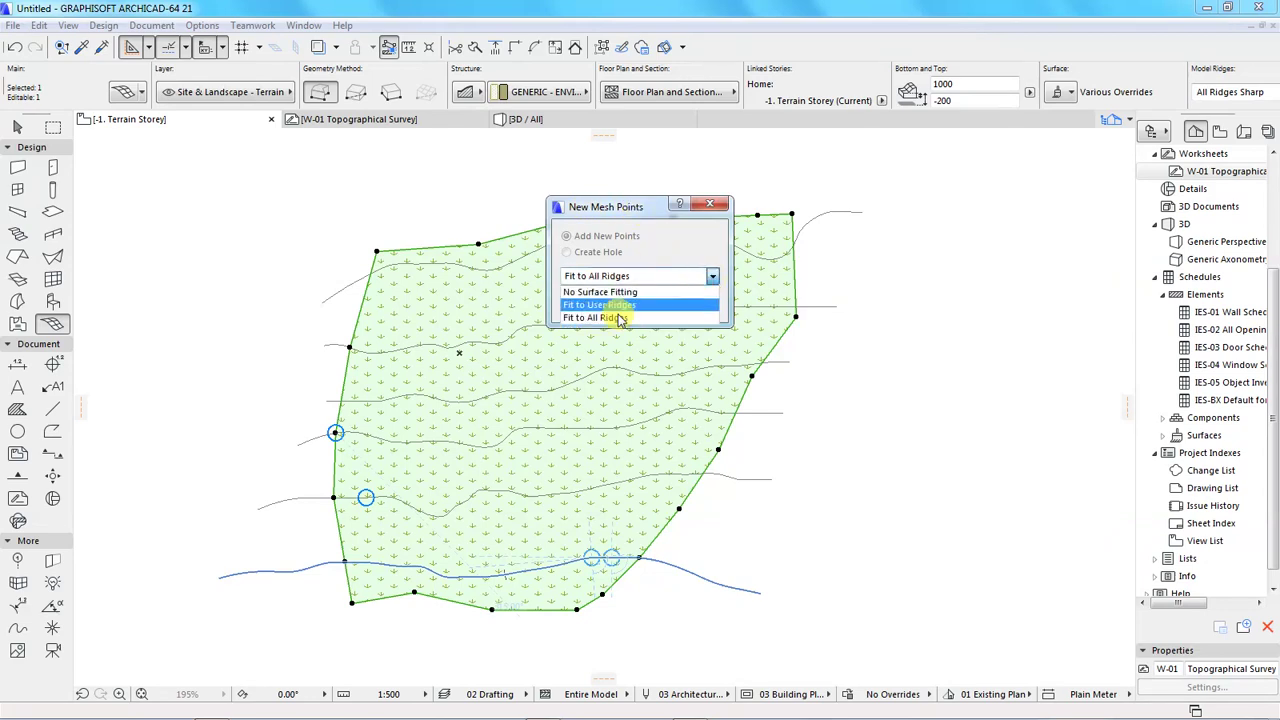
pyautogui.click(598, 318)
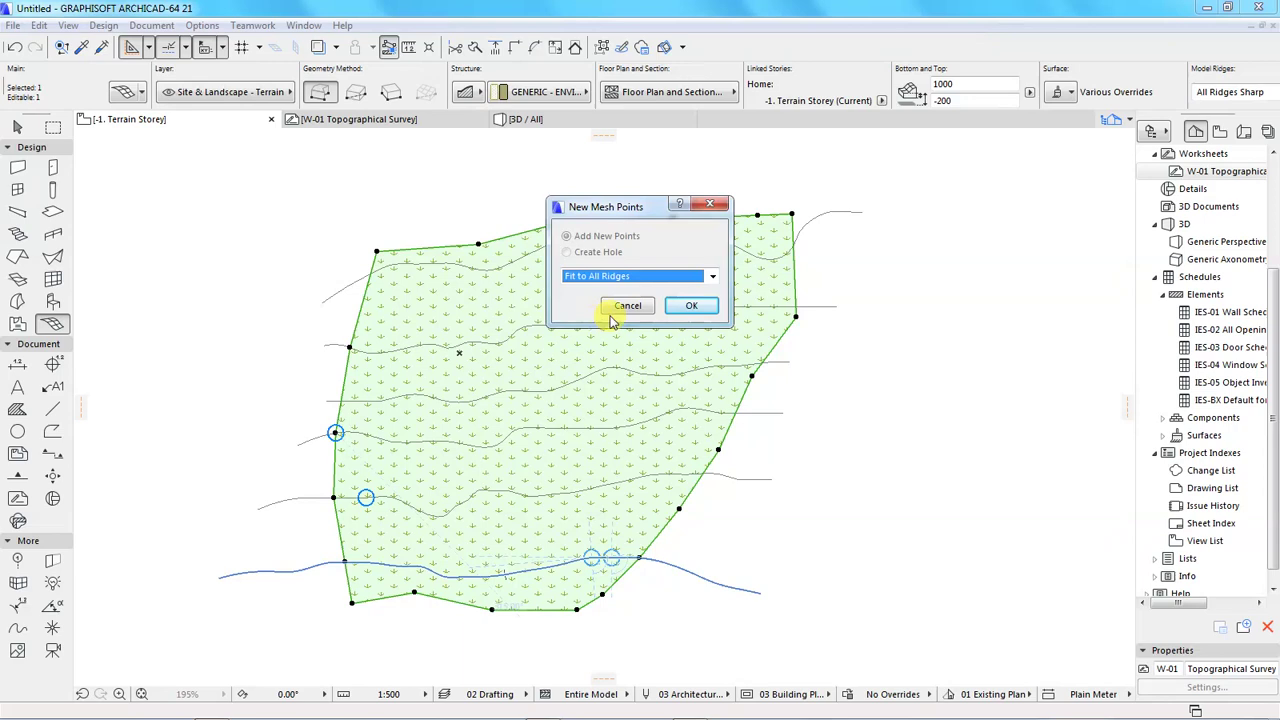
pyautogui.click(694, 311)
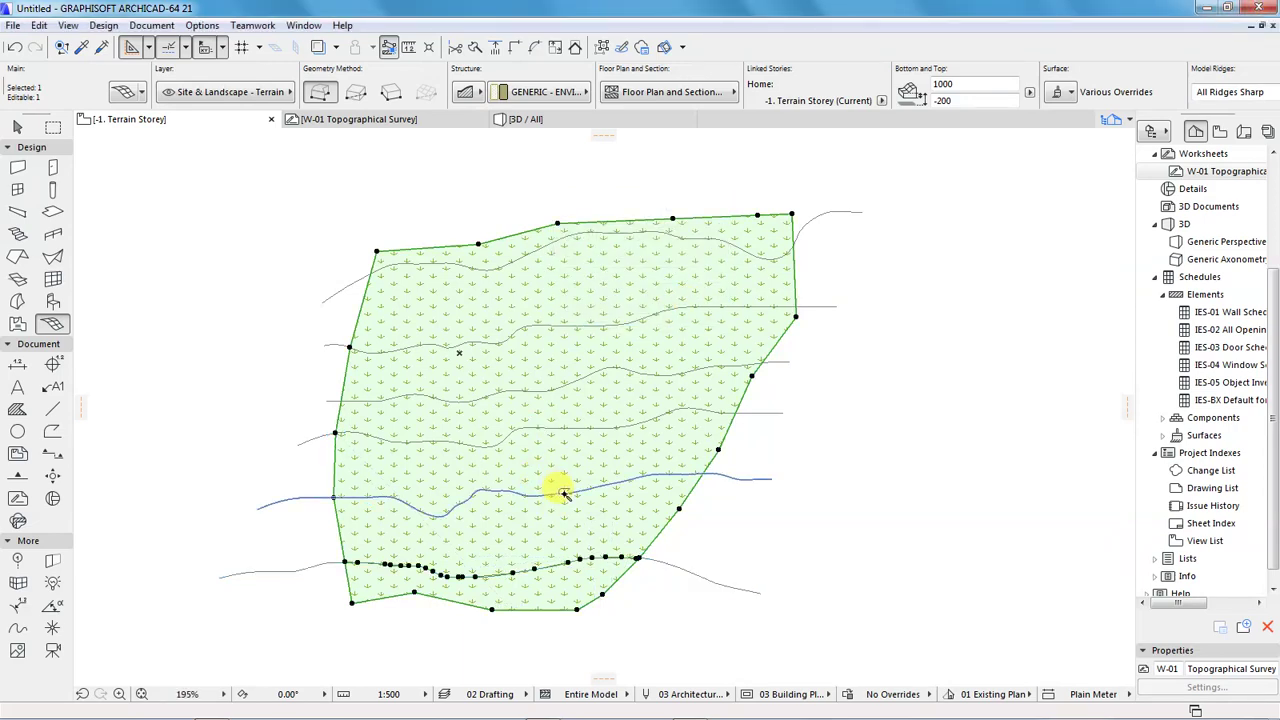
pyautogui.click(562, 490)
pyautogui.click(686, 310)
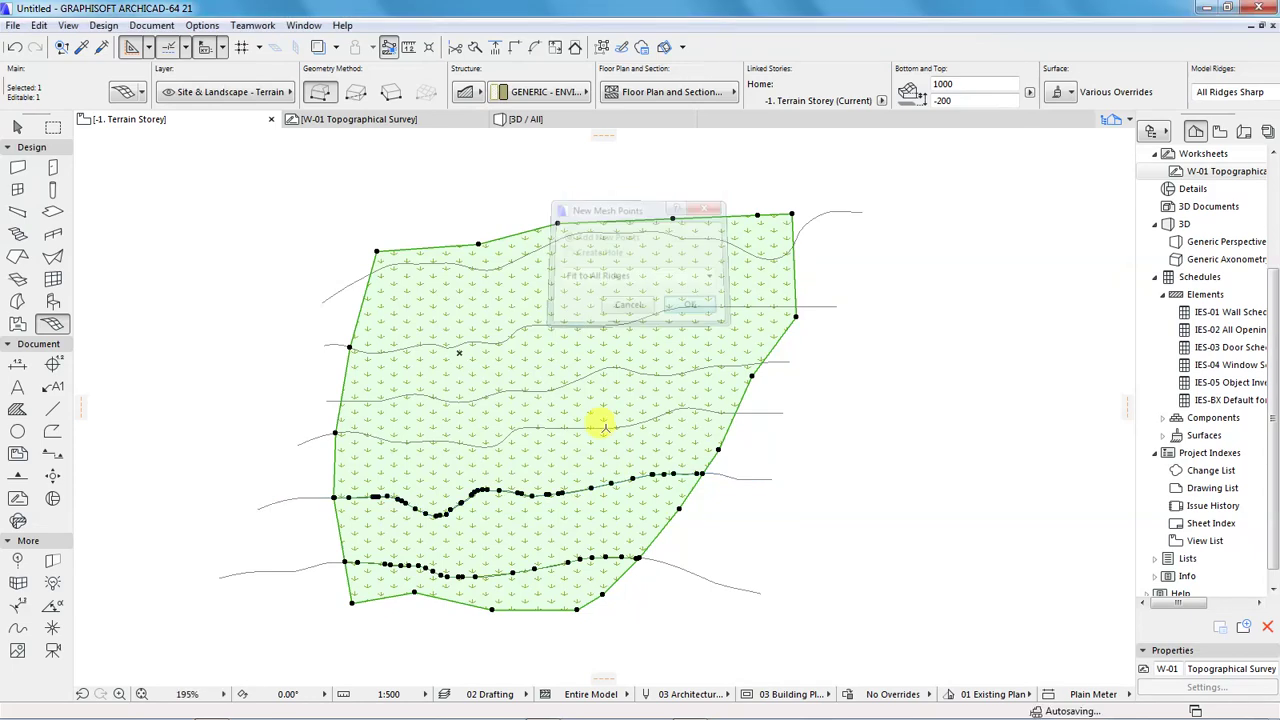
pyautogui.click(586, 428)
pyautogui.click(686, 312)
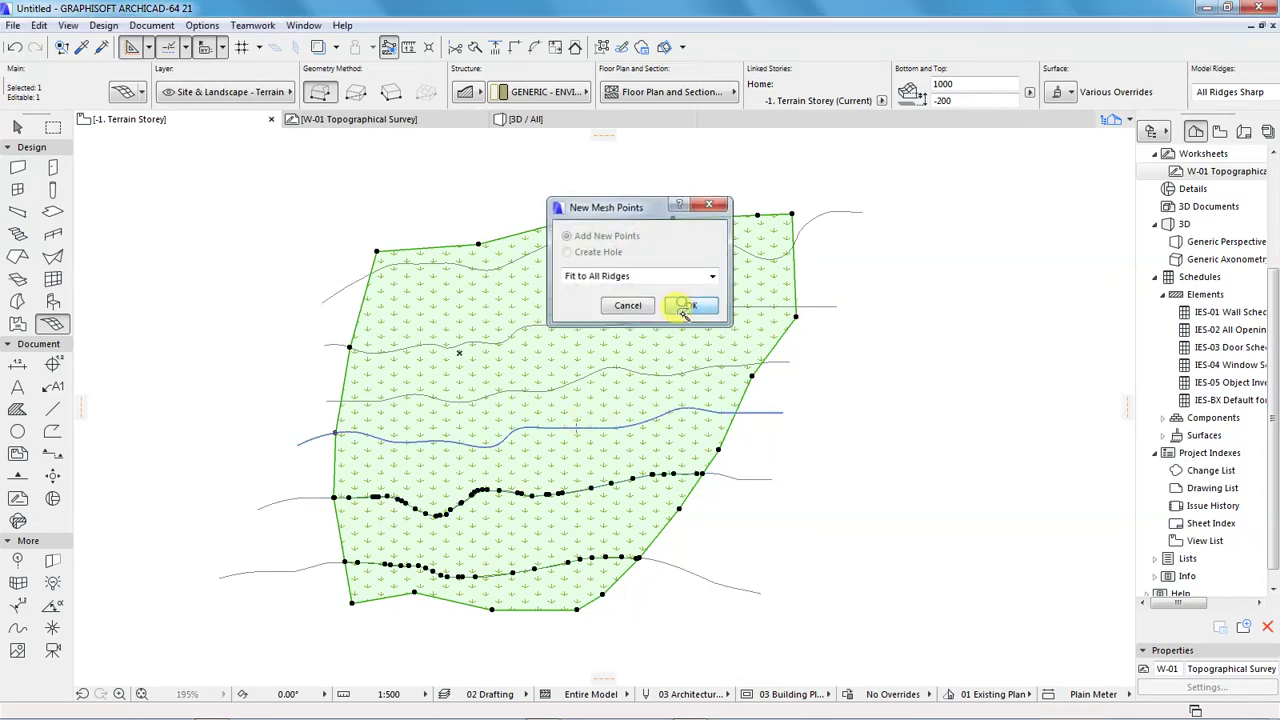
# Add the 1698, 1699 and 1700 contours as mesh points, then switch to the 3D view.
pyautogui.click(585, 382)
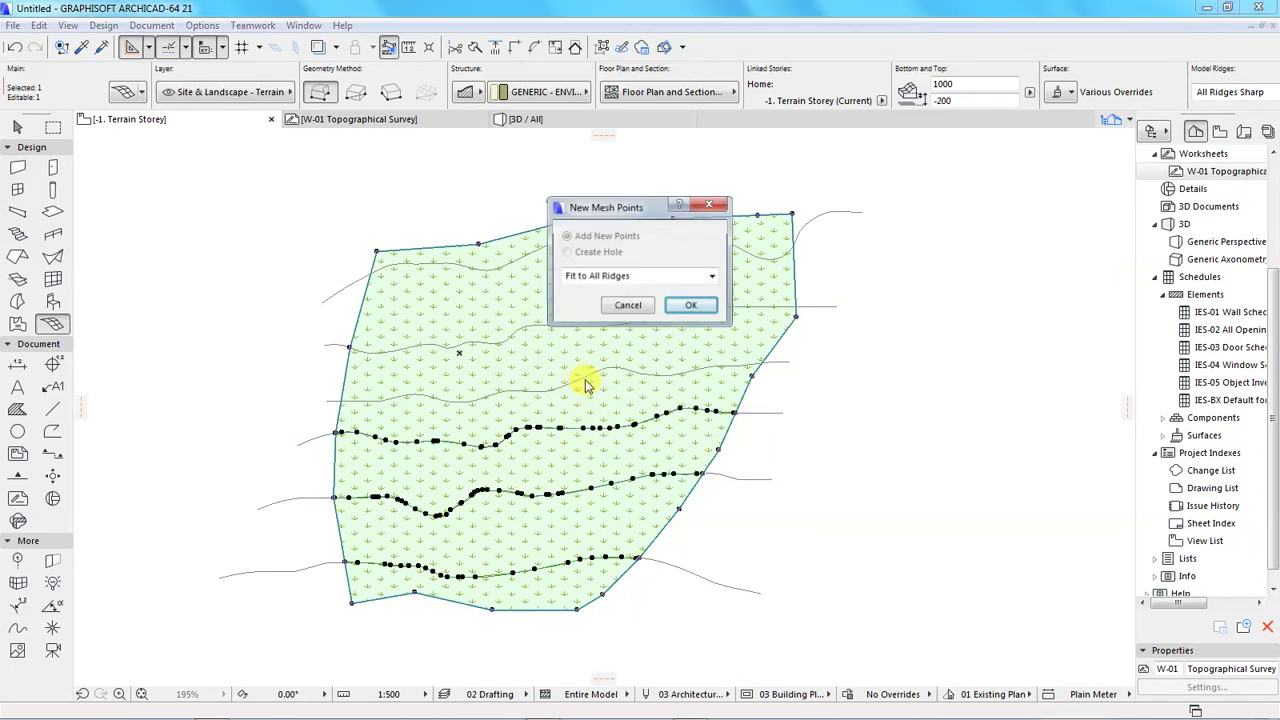
pyautogui.click(690, 305)
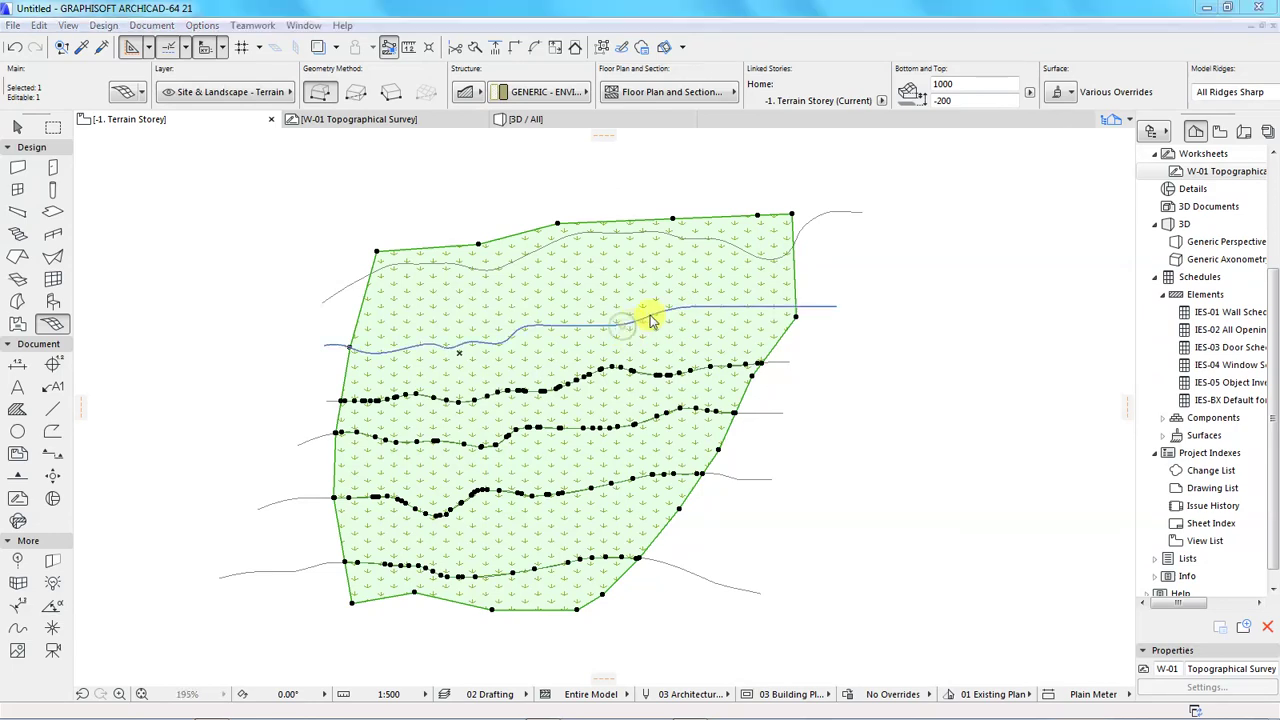
pyautogui.click(651, 316)
pyautogui.click(686, 305)
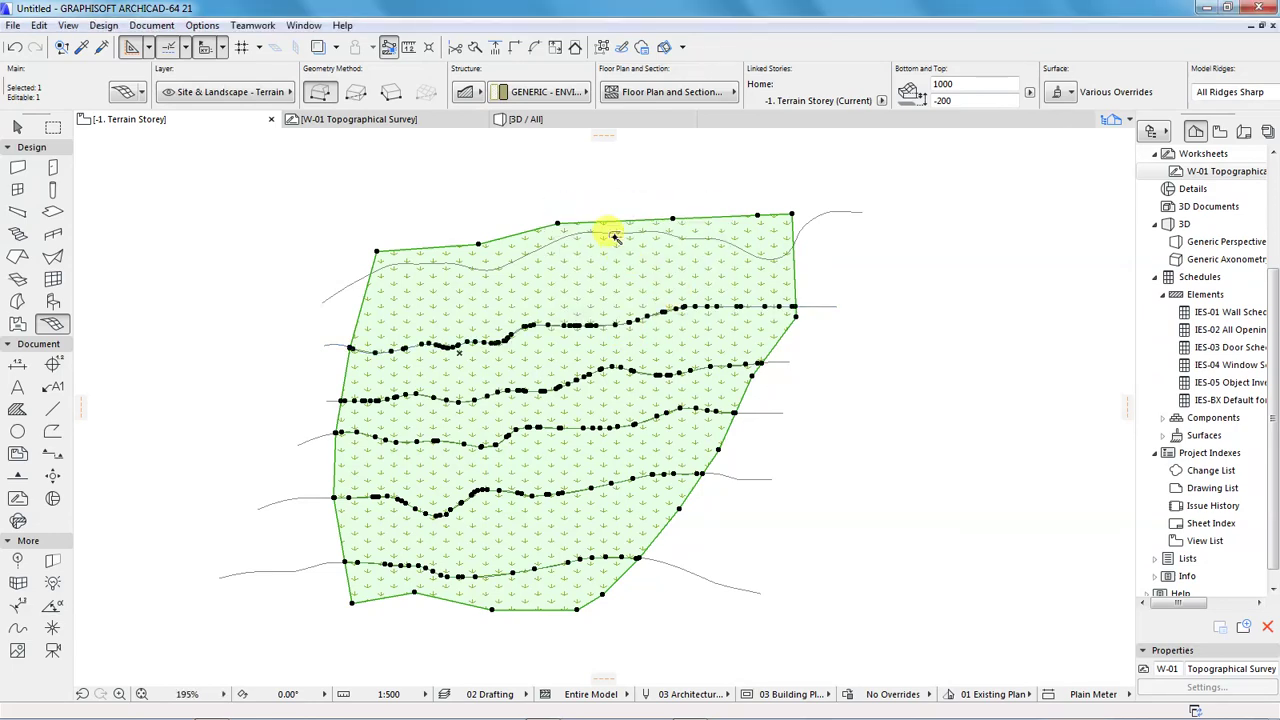
pyautogui.click(610, 230)
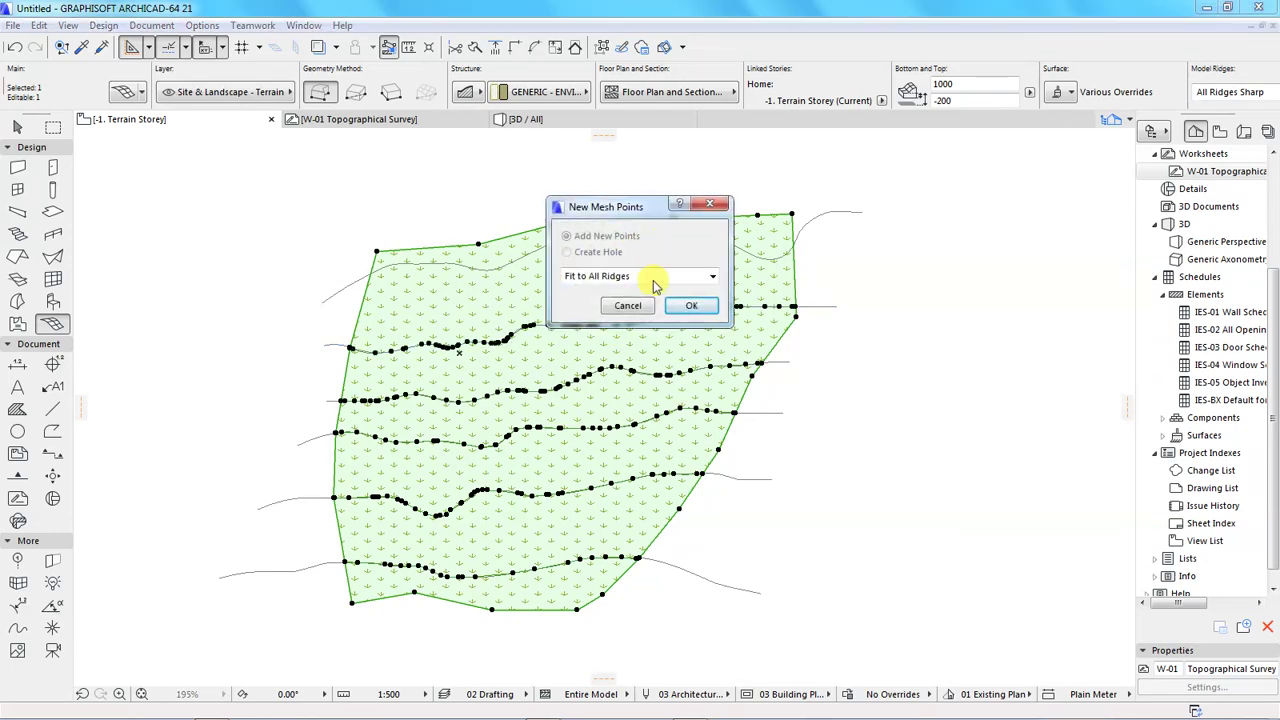
pyautogui.click(686, 303)
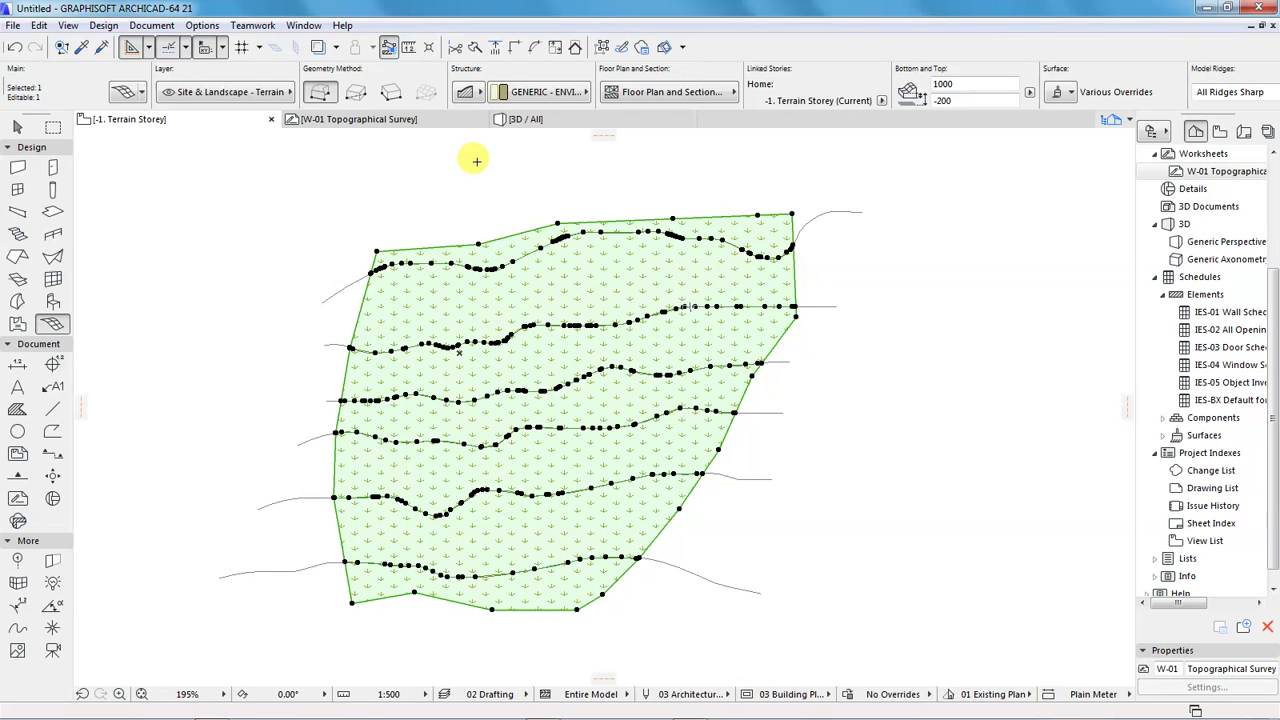
pyautogui.click(521, 119)
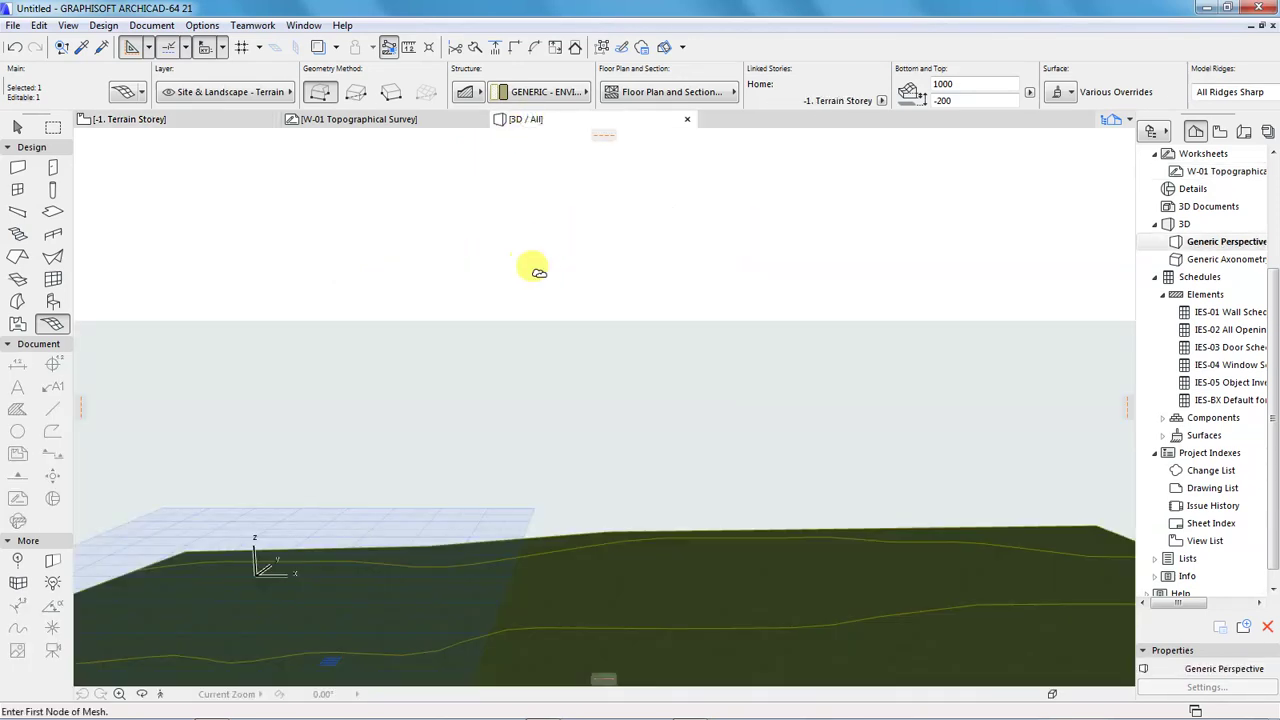
# Orbit the 3D terrain mesh from several angles, then return to the -1. Terrain Storey plan.
pyautogui.keyDown('shift'); pyautogui.moveTo(539, 272); pyautogui.dragTo(608, 404, button='middle'); pyautogui.keyUp('shift')
pyautogui.scroll(-5, 608, 404)
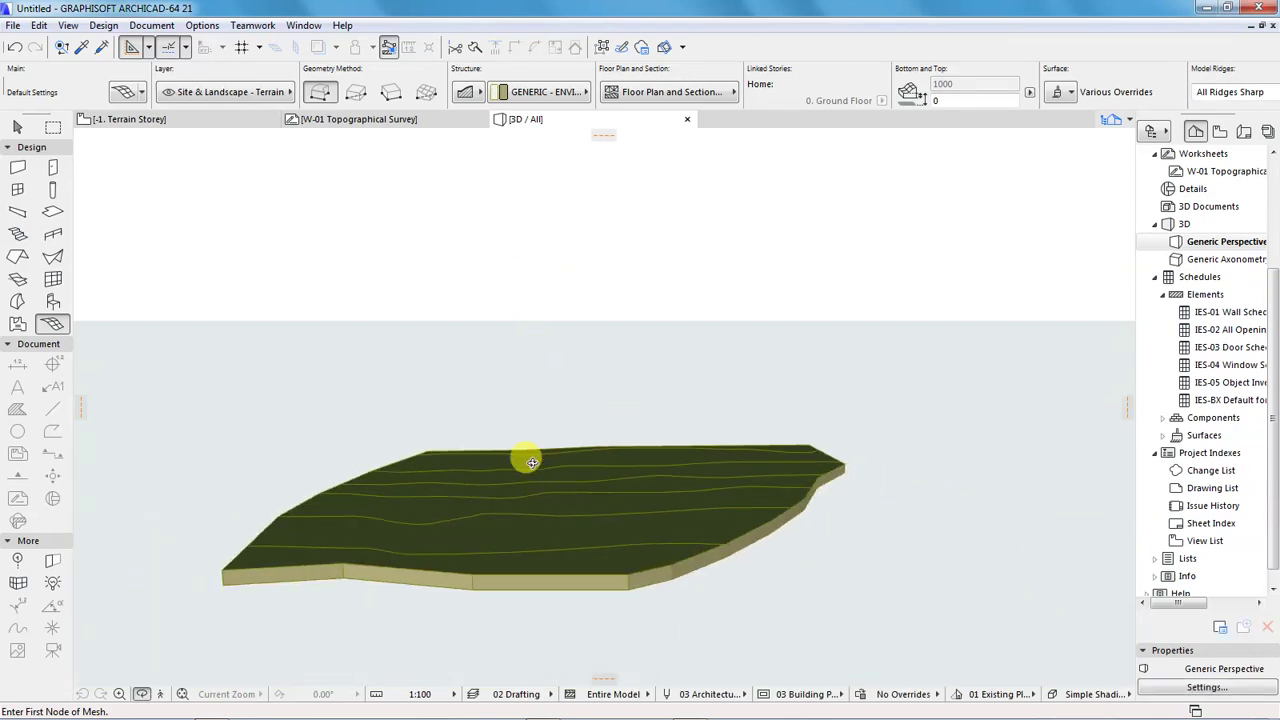
pyautogui.scroll(3, 561, 584)
pyautogui.keyDown('shift'); pyautogui.moveTo(561, 584); pyautogui.dragTo(412, 521, button='middle'); pyautogui.keyUp('shift')
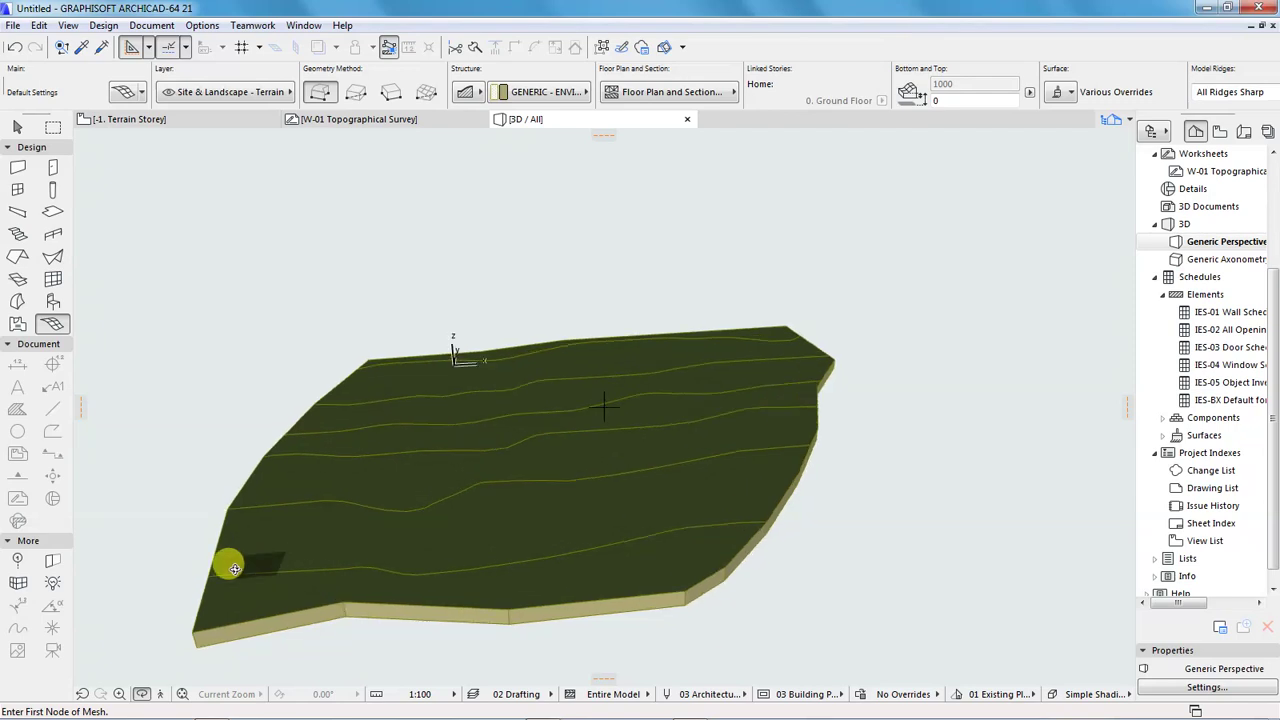
pyautogui.keyDown('shift'); pyautogui.moveTo(217, 566); pyautogui.dragTo(637, 467, button='middle'); pyautogui.keyUp('shift')
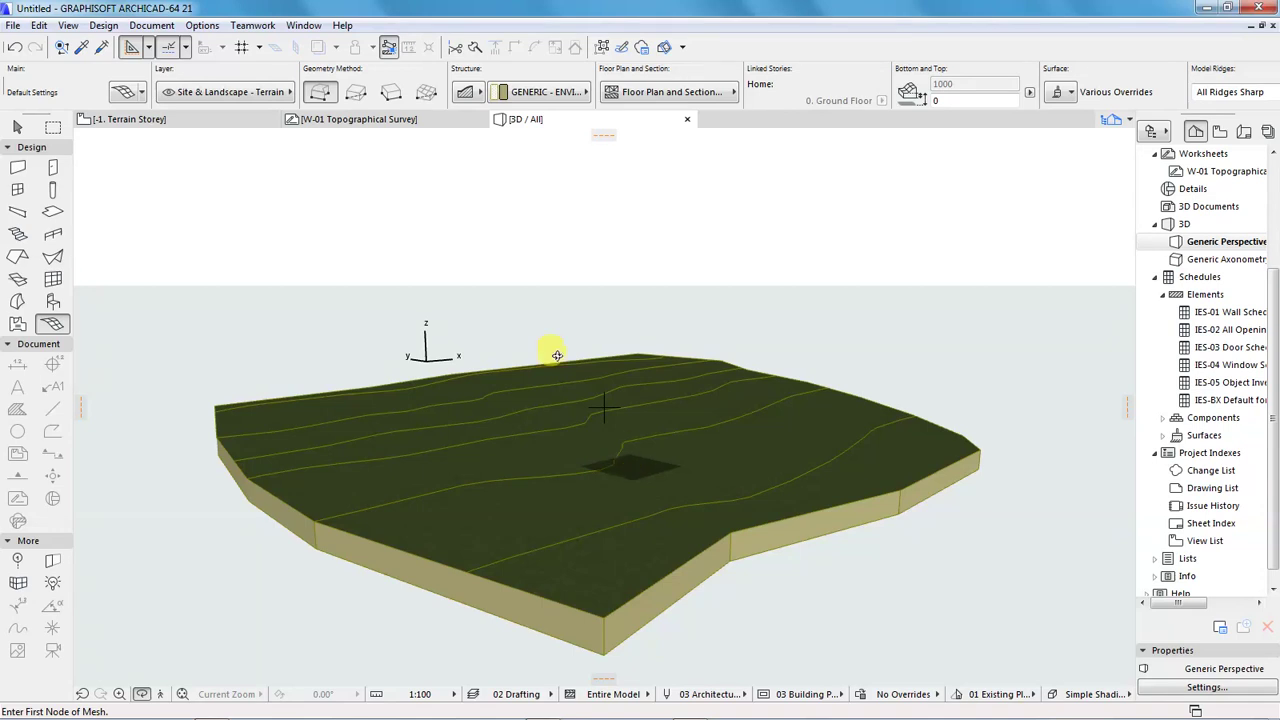
pyautogui.click(152, 119)
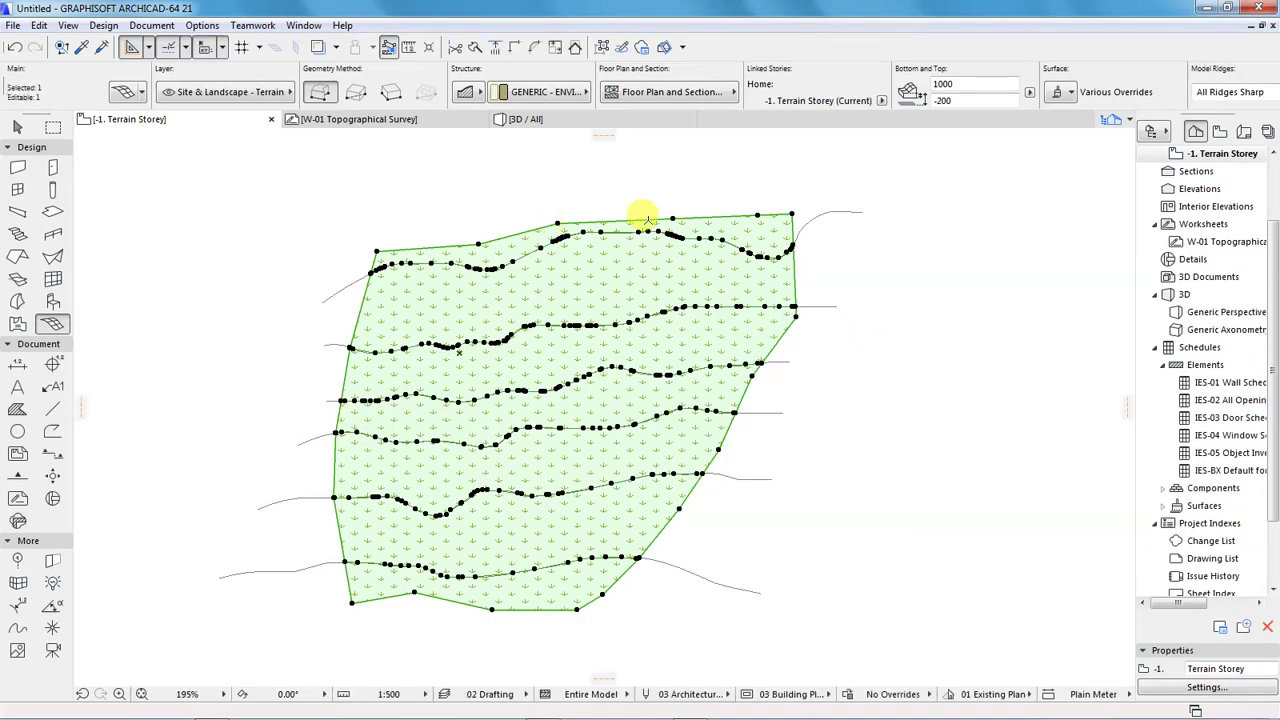
# Show the site plan reference and move the terrain mesh to the right of it.
pyautogui.click(317, 47)
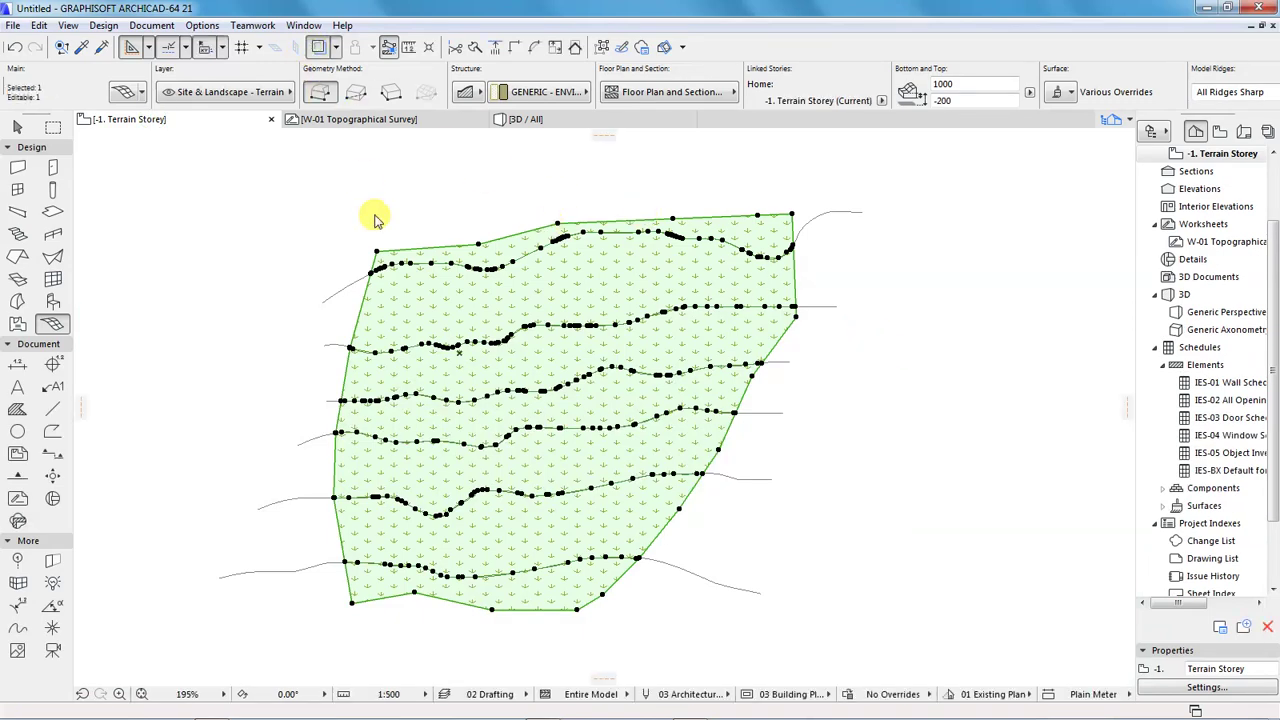
pyautogui.scroll(-5, 301, 275)
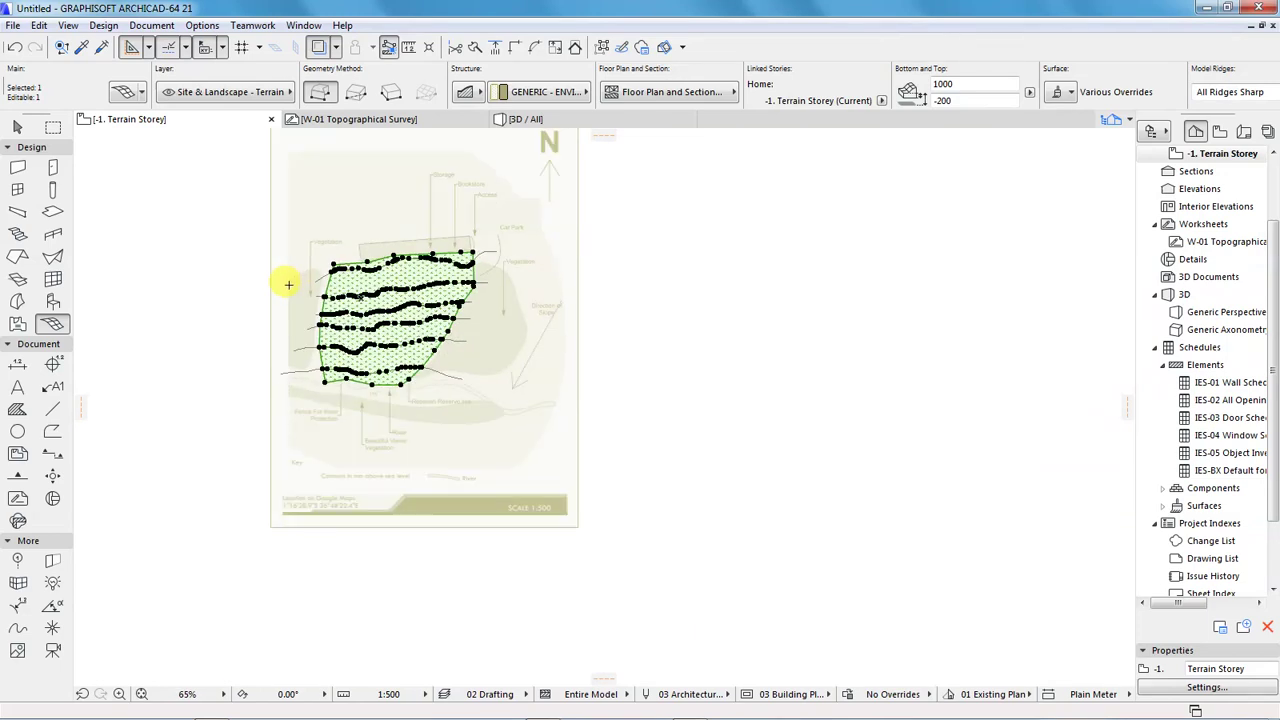
pyautogui.hotkey('ctrl', 'd')
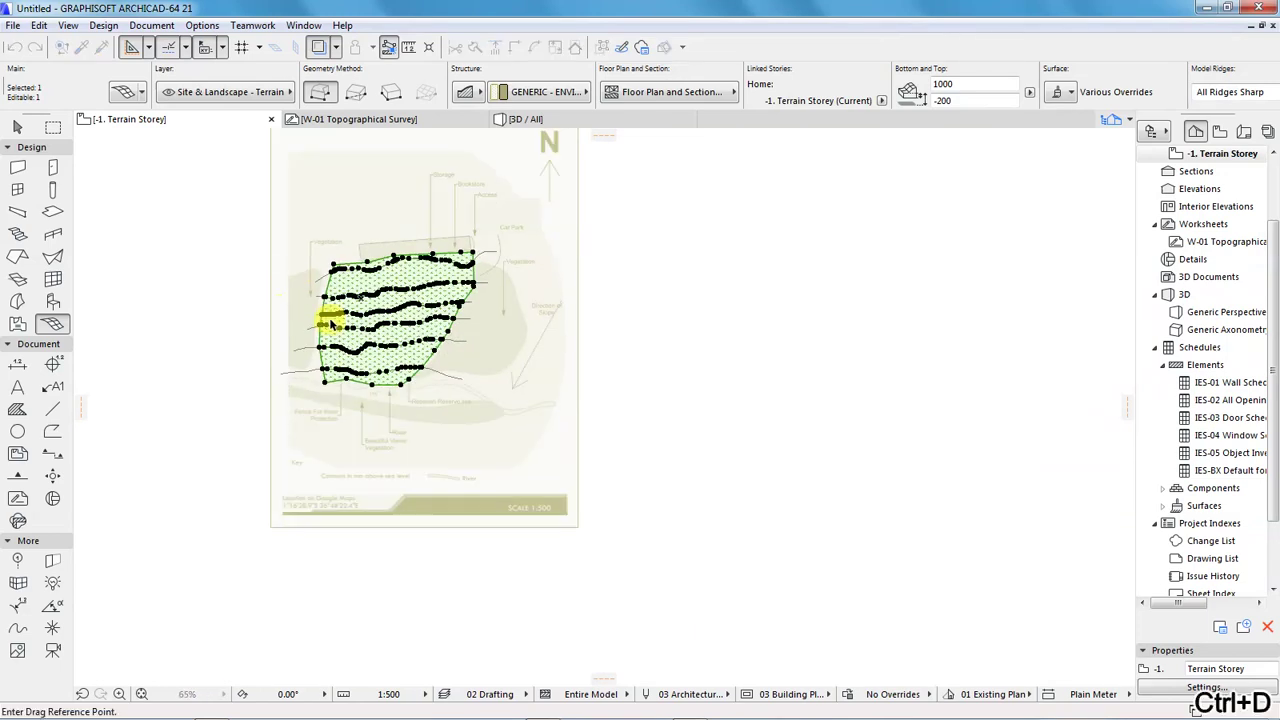
pyautogui.click(363, 341)
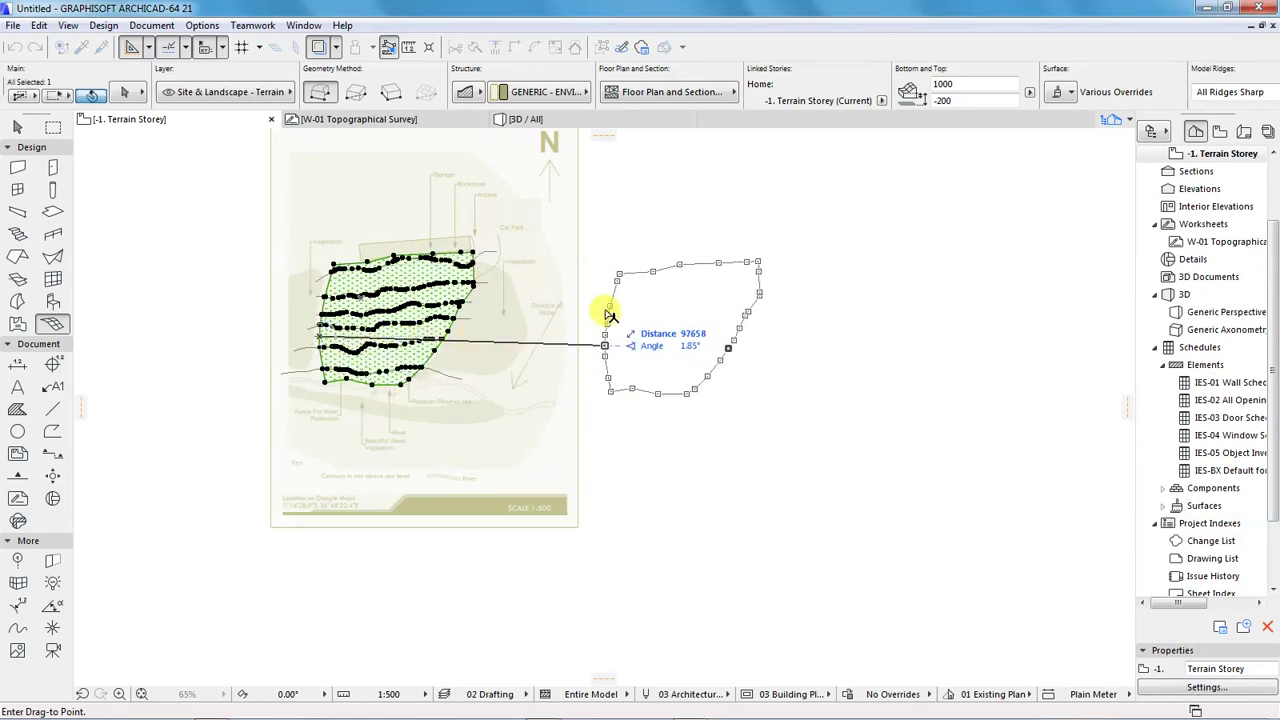
pyautogui.click(617, 312)
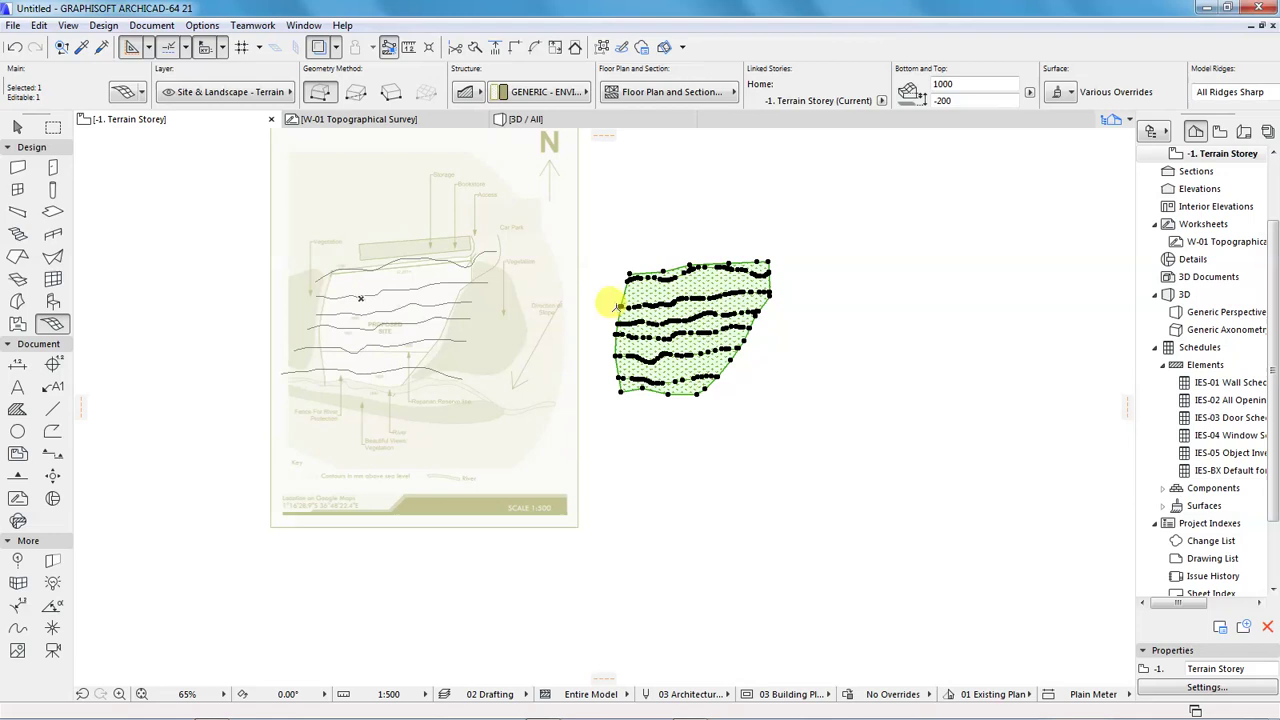
pyautogui.press('Escape')
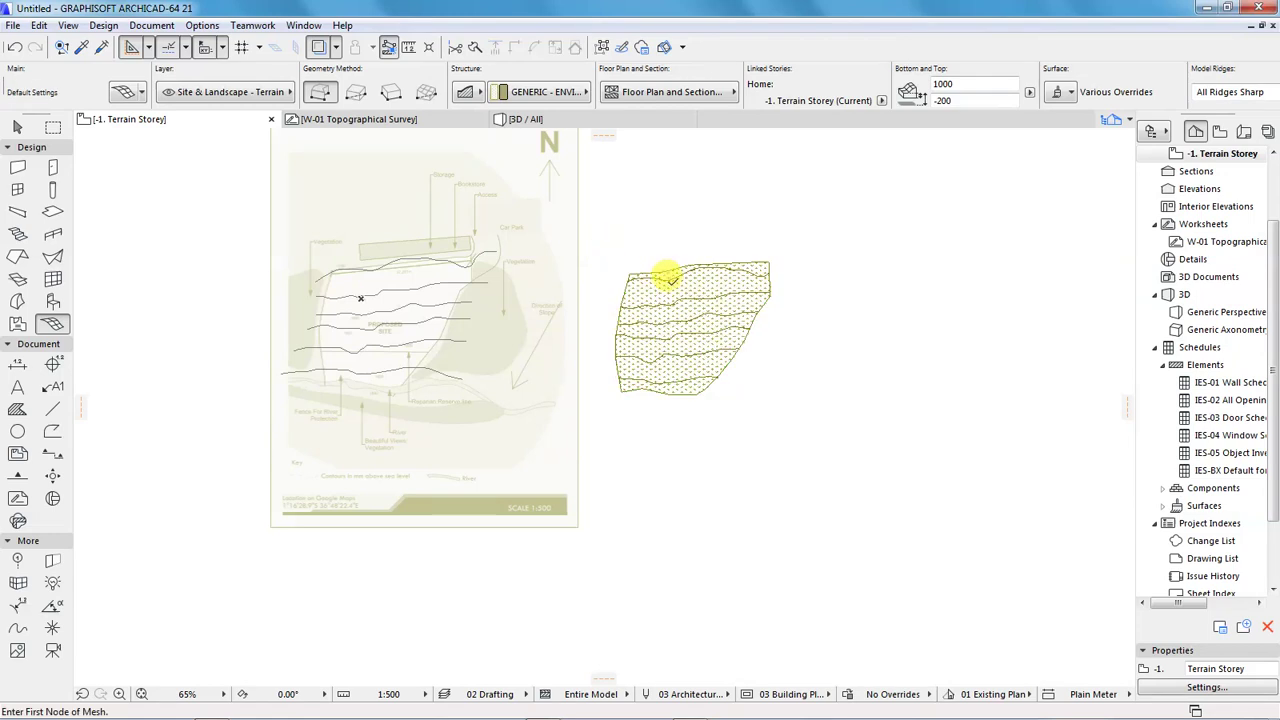
# Select the terrain mesh so its contour and corner points are editable.
pyautogui.scroll(2, 670, 285)
pyautogui.scroll(2, 675, 290)
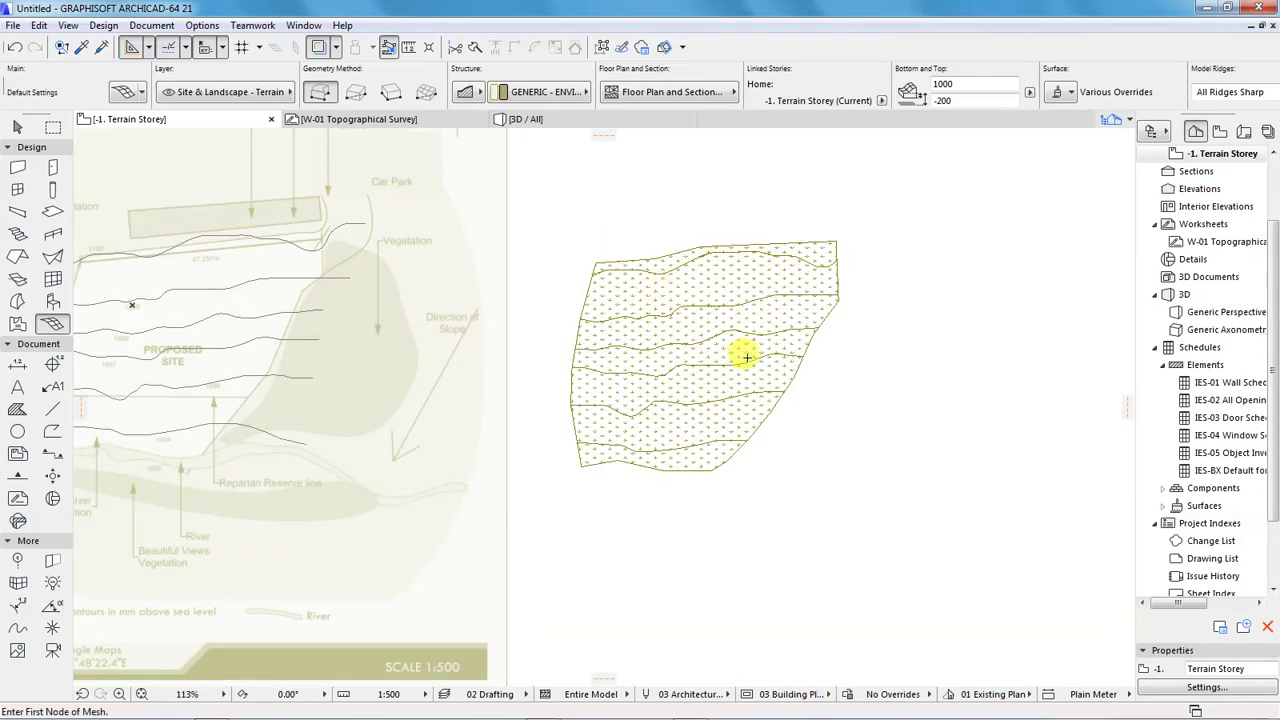
pyautogui.scroll(-1, 650, 316)
pyautogui.click(698, 315)
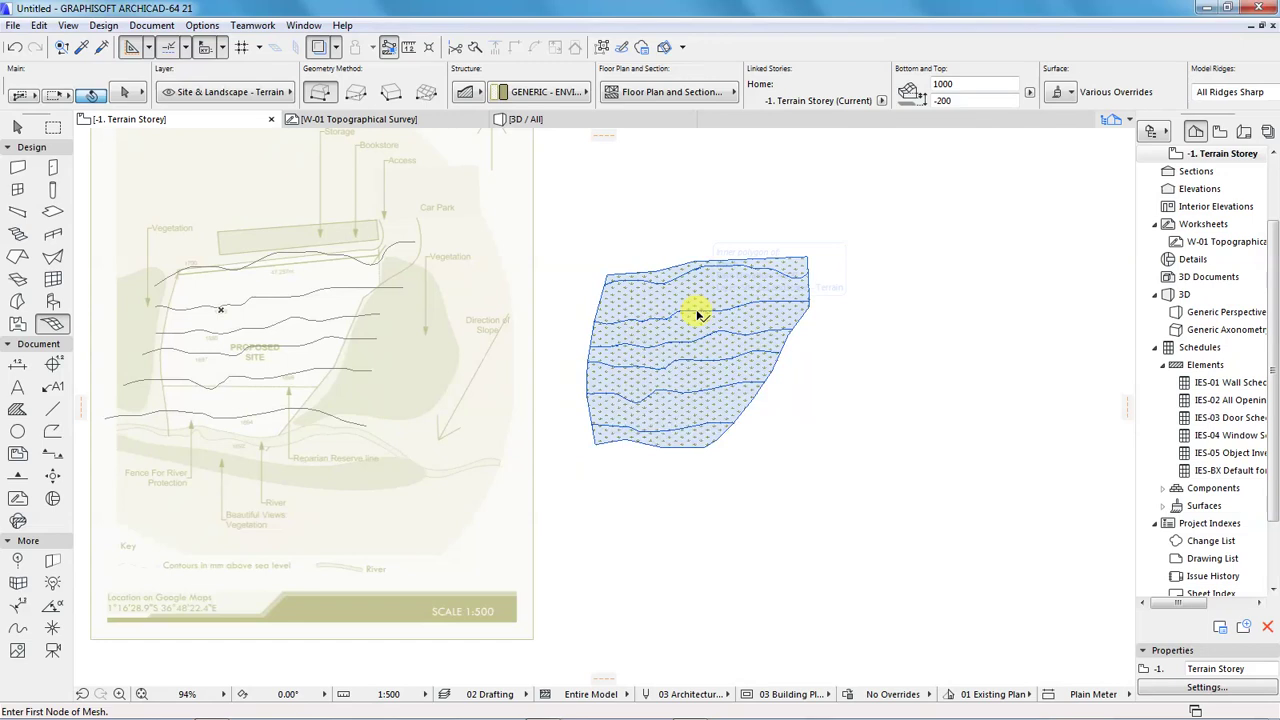
pyautogui.press('Escape')
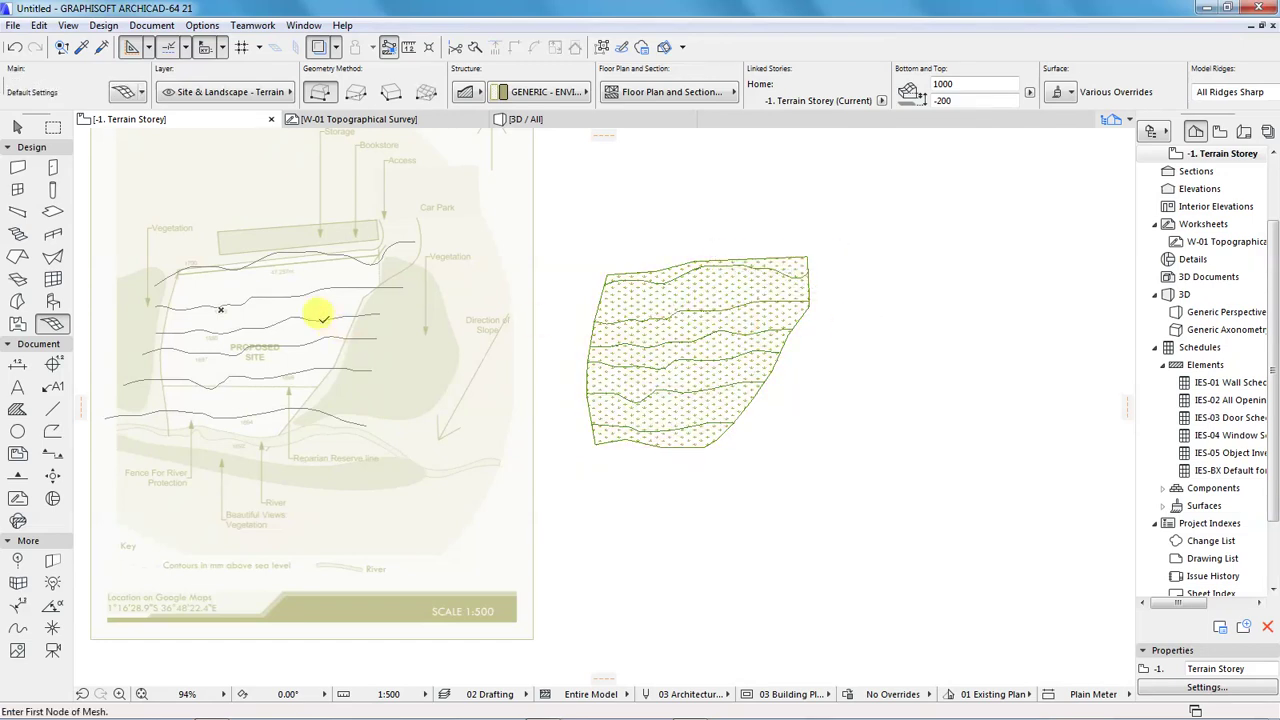
pyautogui.keyDown('shift'); pyautogui.click(330, 318); pyautogui.keyUp('shift')
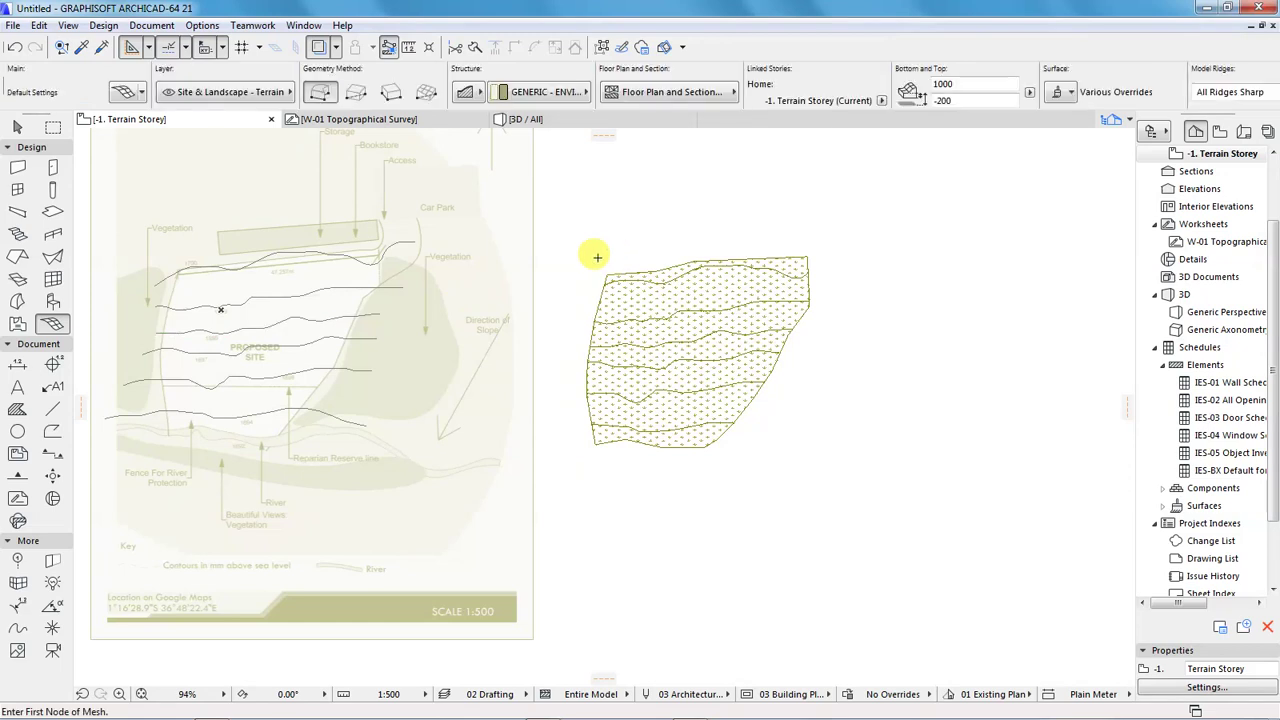
pyautogui.scroll(2, 159, 364)
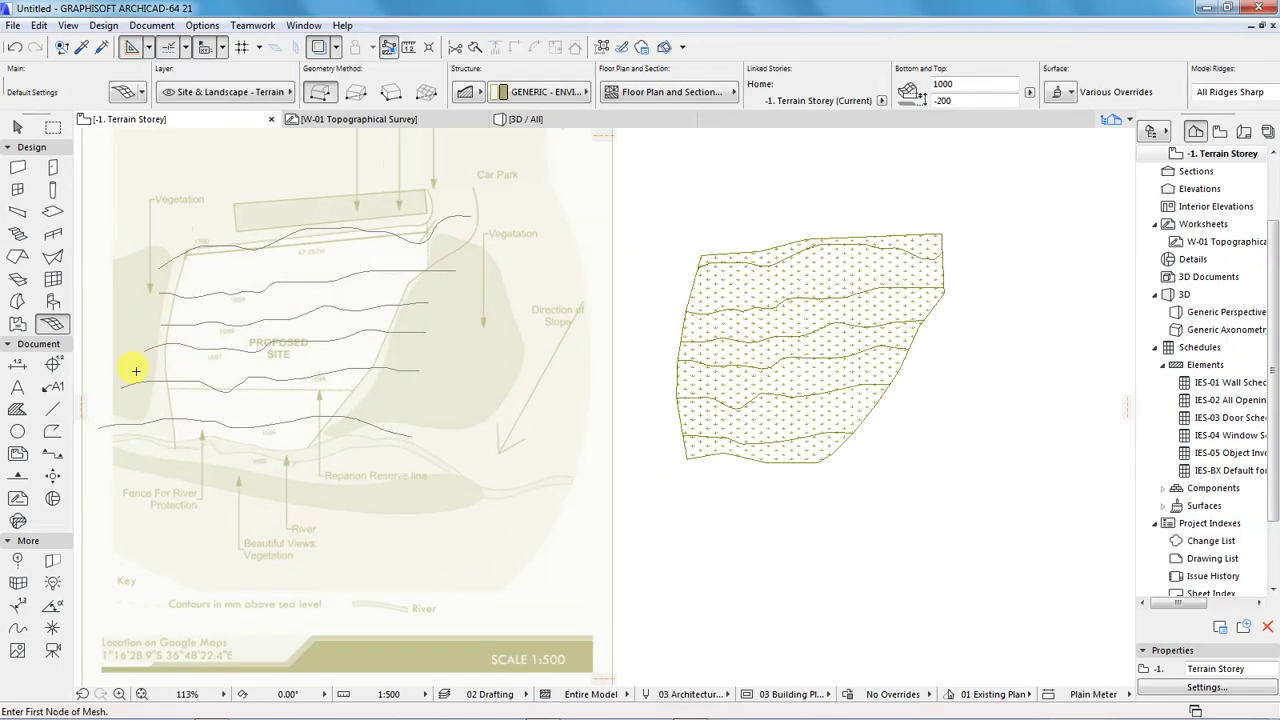
pyautogui.scroll(1, 263, 449)
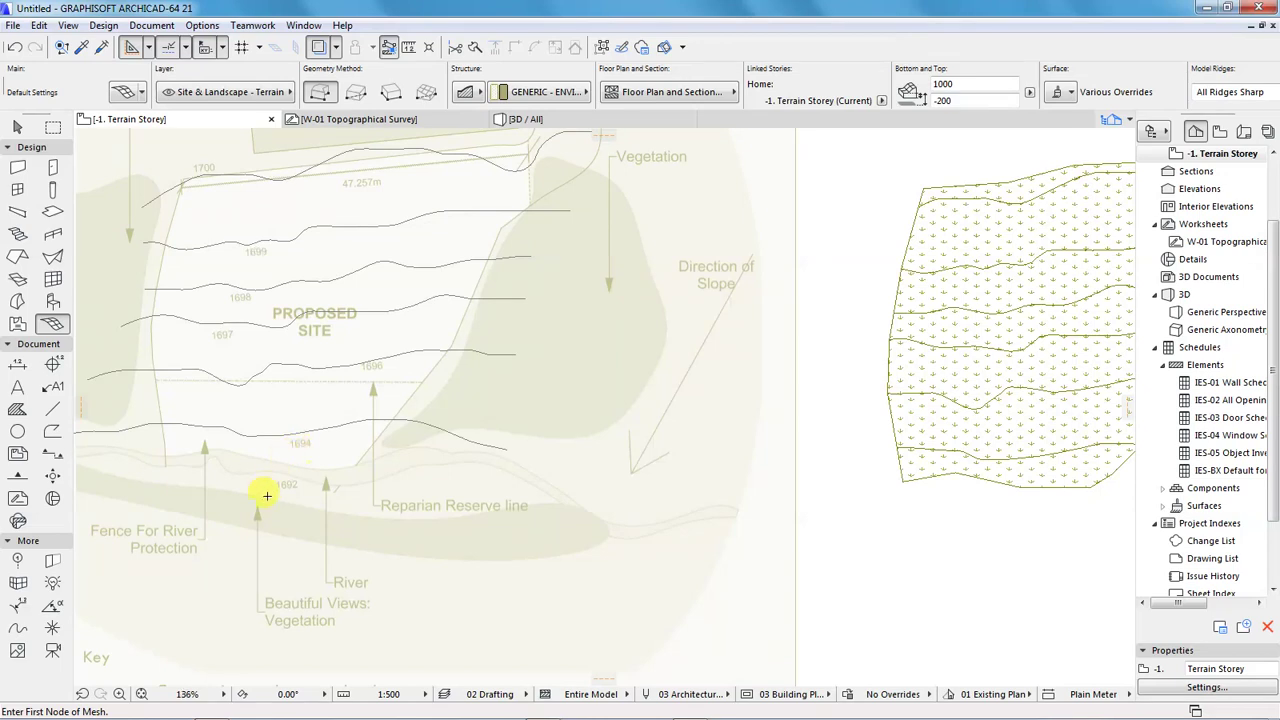
pyautogui.scroll(-5, 260, 492)
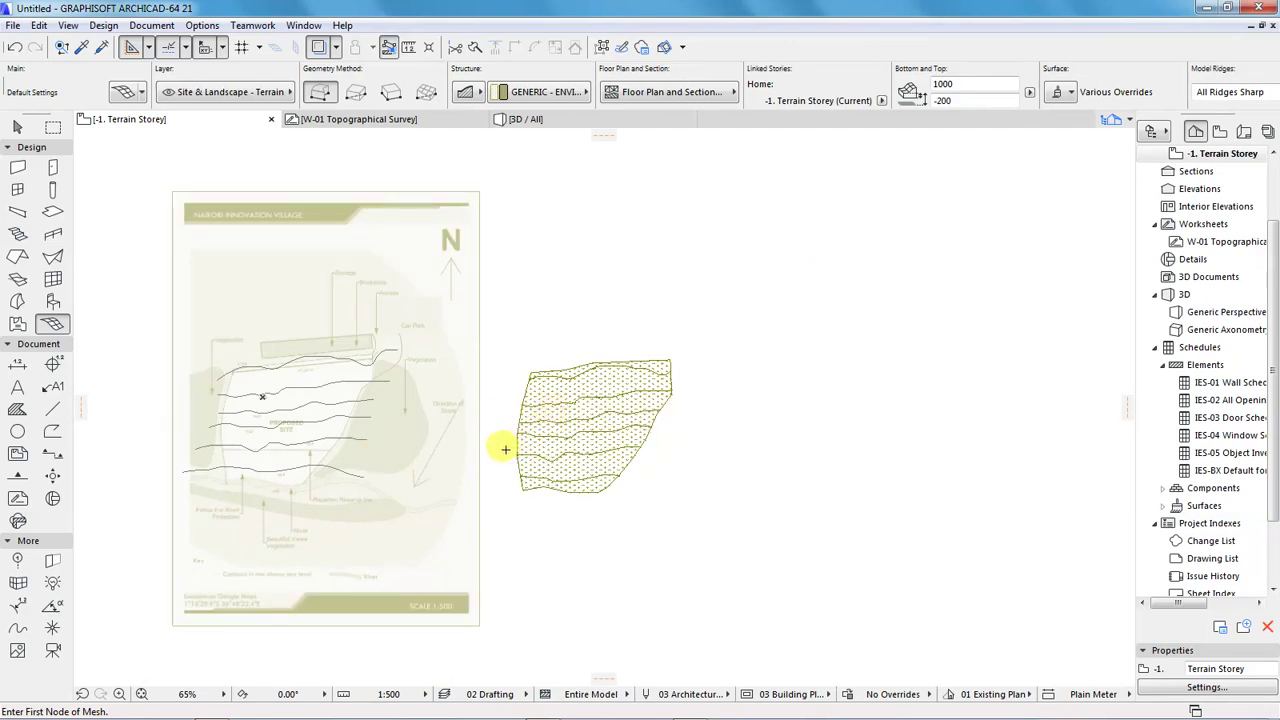
pyautogui.scroll(2, 234, 431)
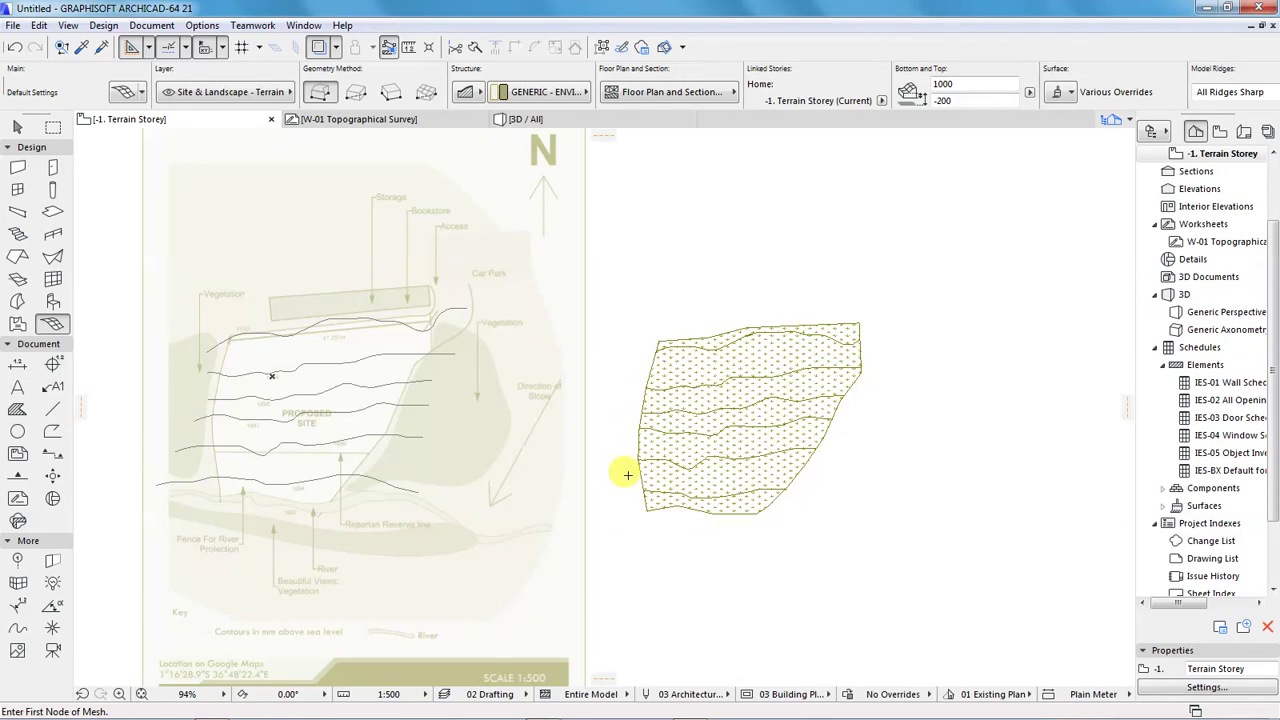
pyautogui.click(641, 448)
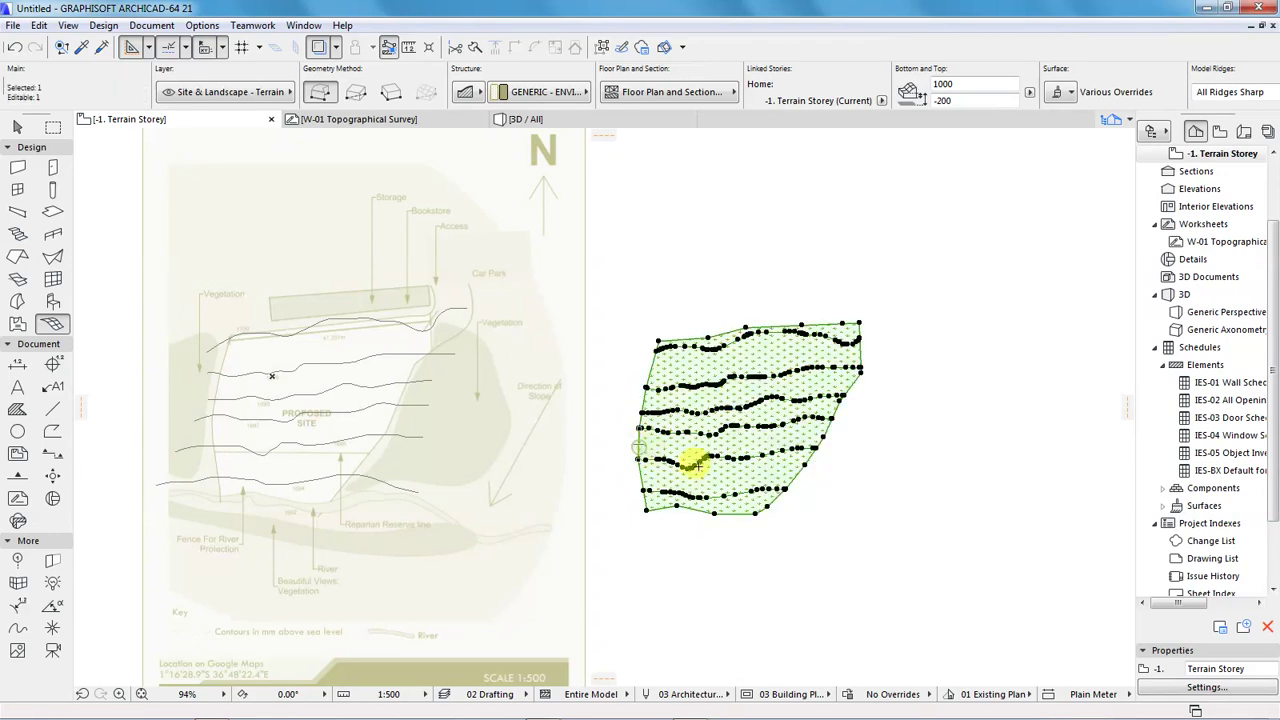
# Pick a bottom-contour mesh point and open its height setting, then cancel without changes.
pyautogui.scroll(2, 825, 462)
pyautogui.scroll(-1, 717, 473)
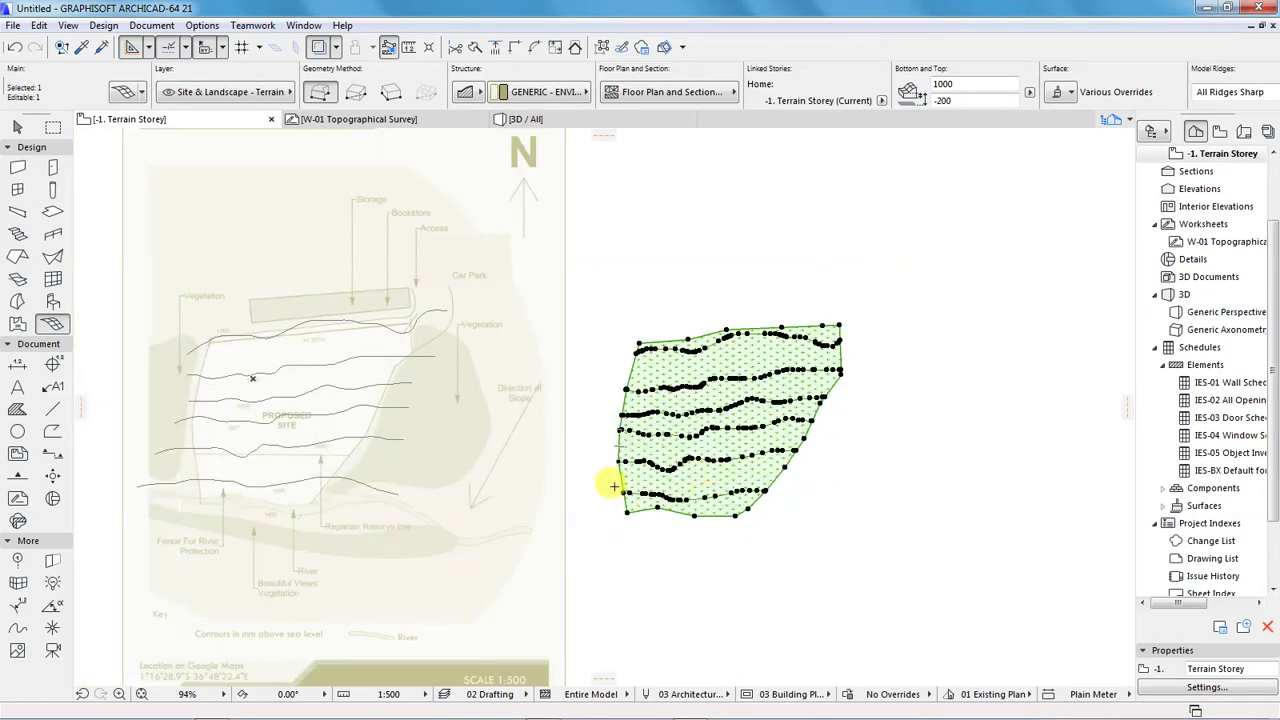
pyautogui.scroll(1, 621, 491)
pyautogui.scroll(8, 623, 493)
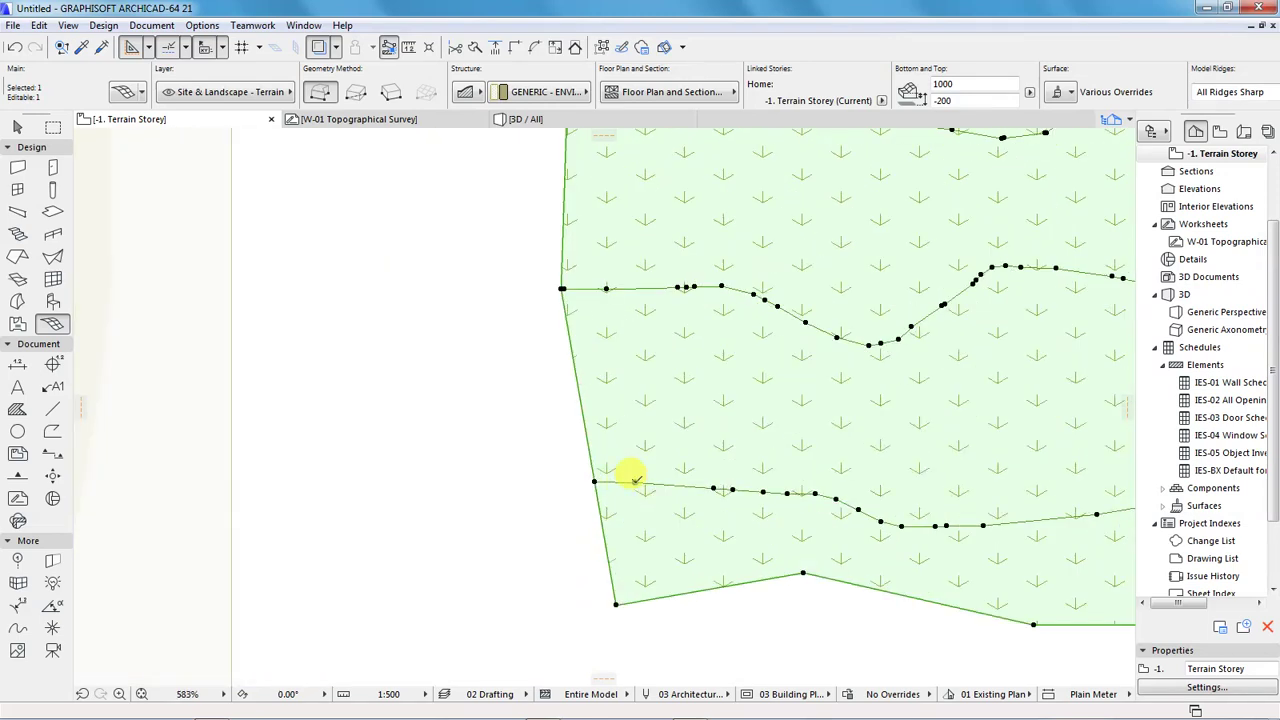
pyautogui.click(636, 479)
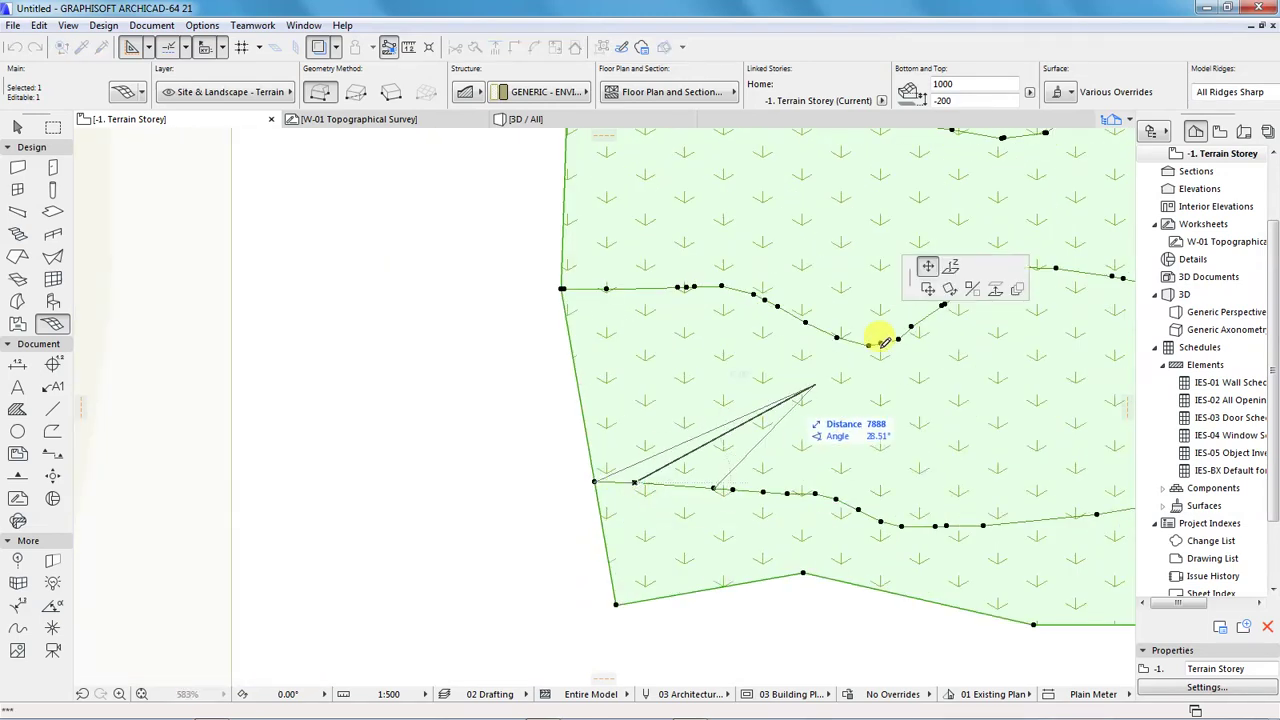
pyautogui.click(951, 270)
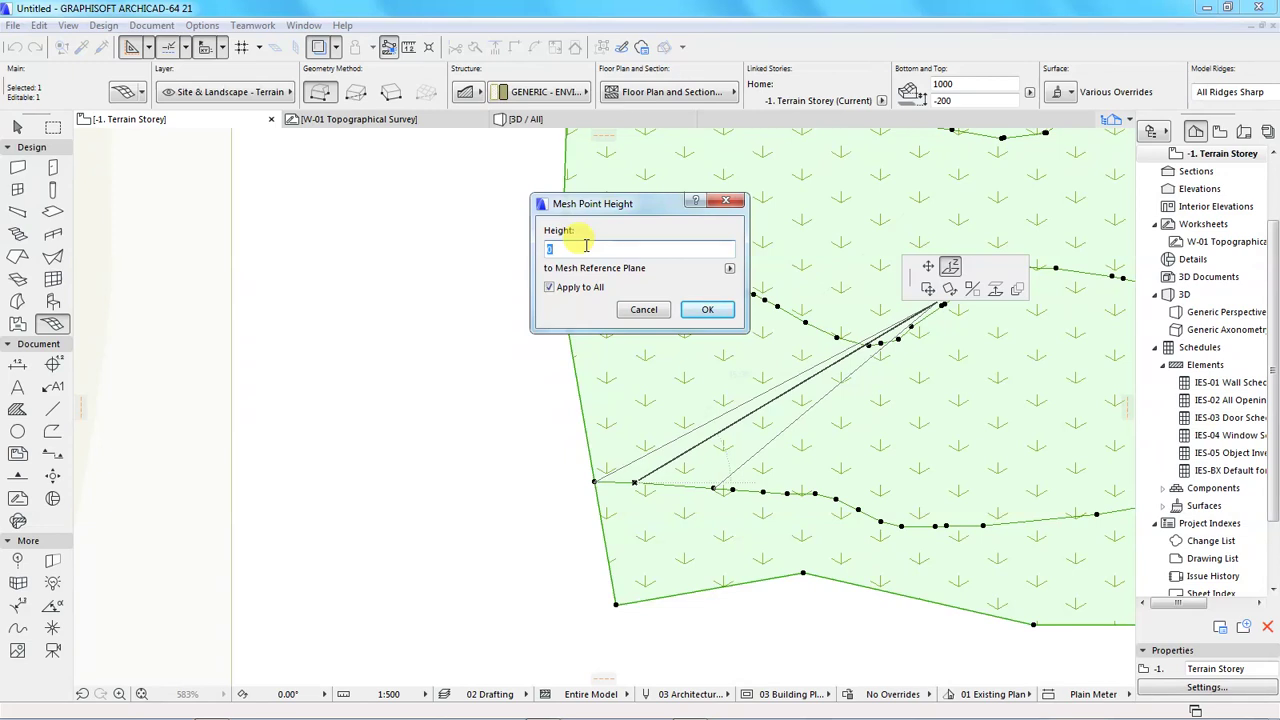
pyautogui.click(645, 310)
# Elevate the bottom contour's mesh point to 1694, applying the height to the whole contour.
pyautogui.scroll(-10, 563, 449)
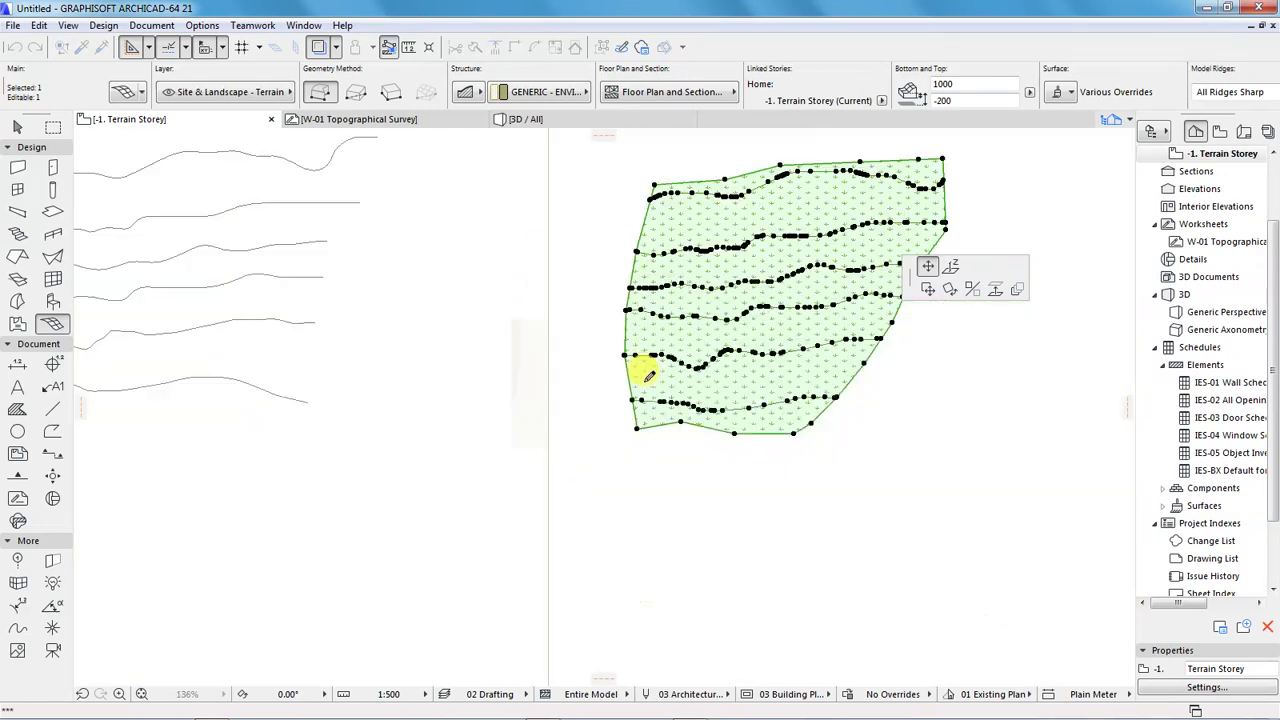
pyautogui.scroll(5, 388, 385)
pyautogui.scroll(1, 388, 385)
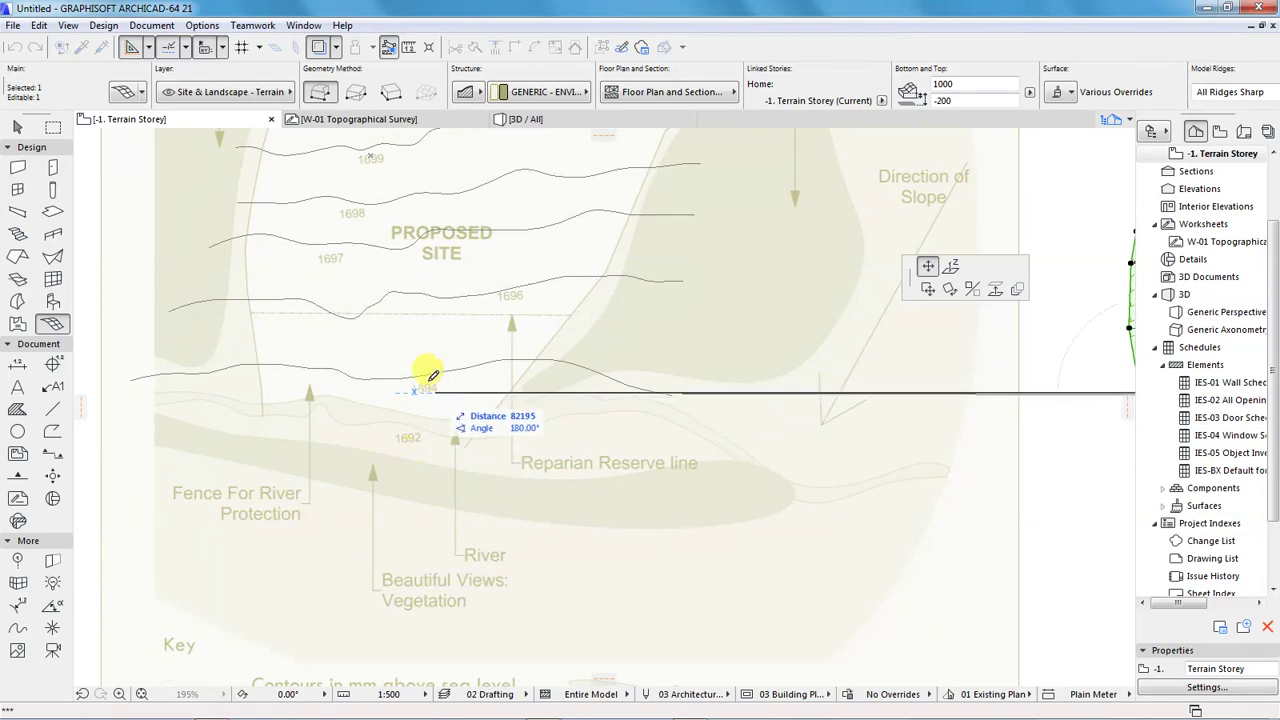
pyautogui.scroll(-5, 286, 450)
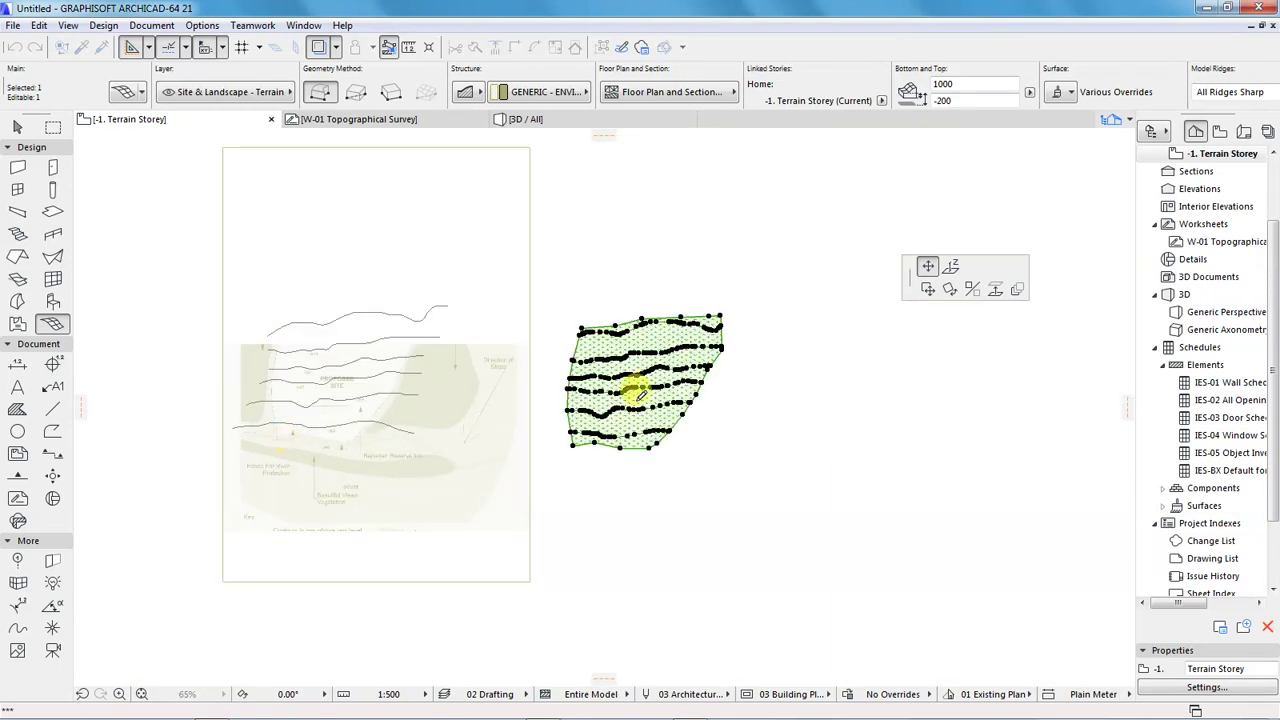
pyautogui.scroll(3, 641, 386)
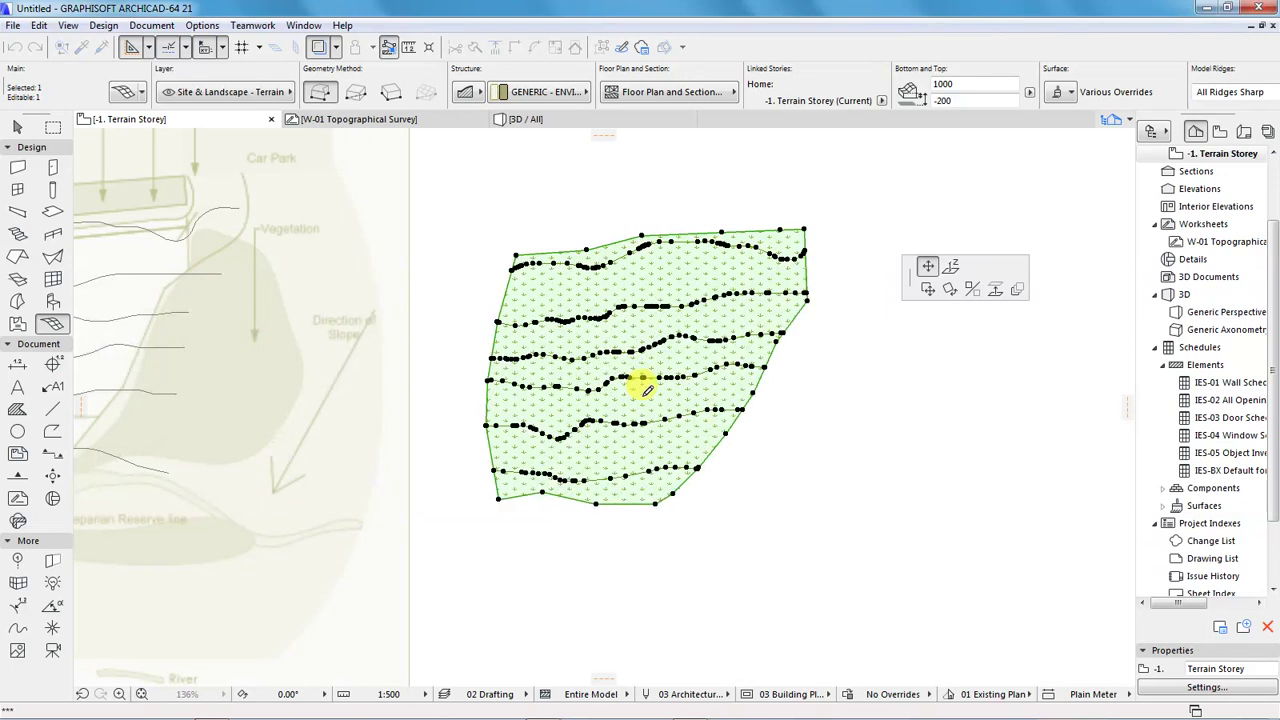
pyautogui.click(951, 268)
pyautogui.click(637, 380)
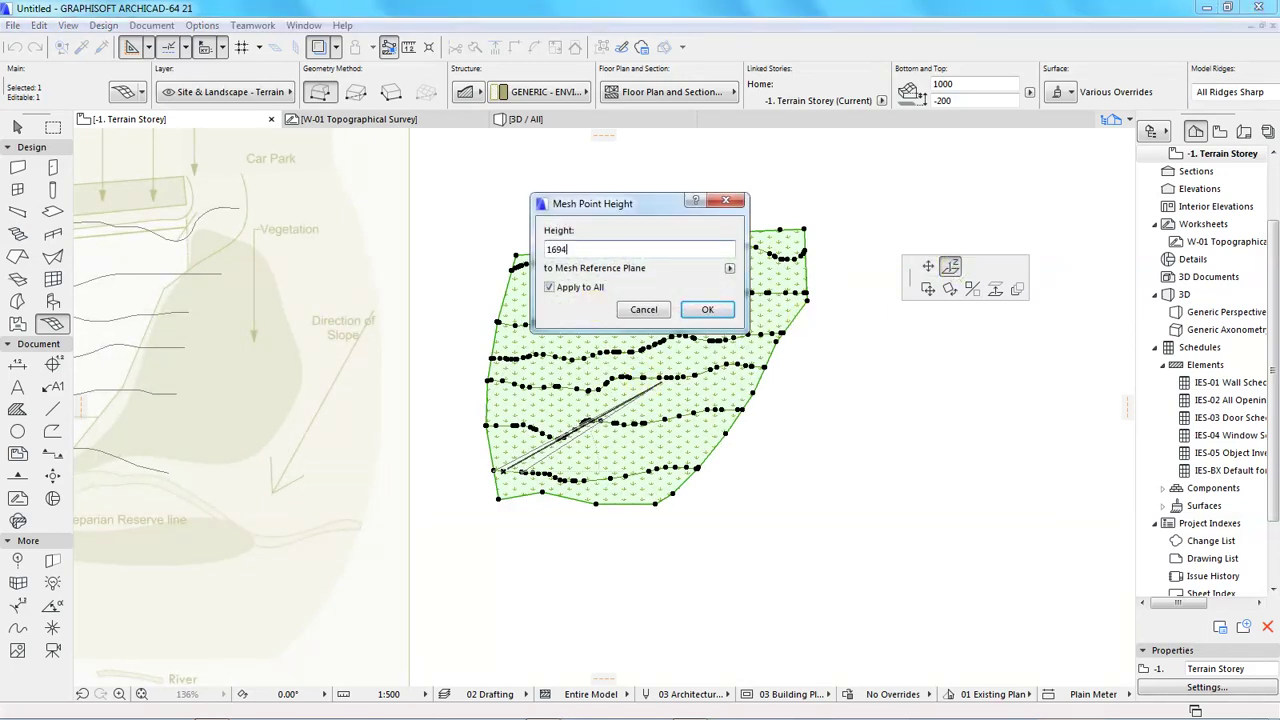
pyautogui.click(557, 292)
pyautogui.click(549, 288)
# Confirm height 1694 for the current contour.
pyautogui.click(708, 310)
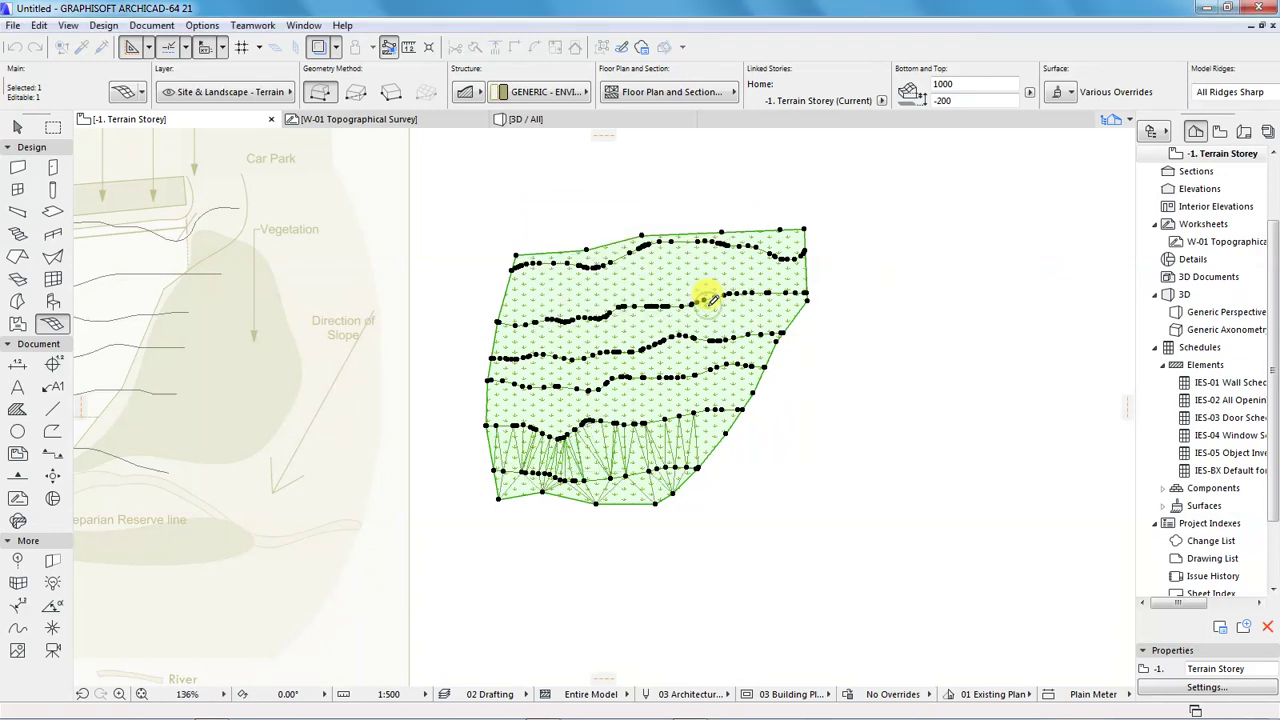
pyautogui.scroll(-4, 630, 440)
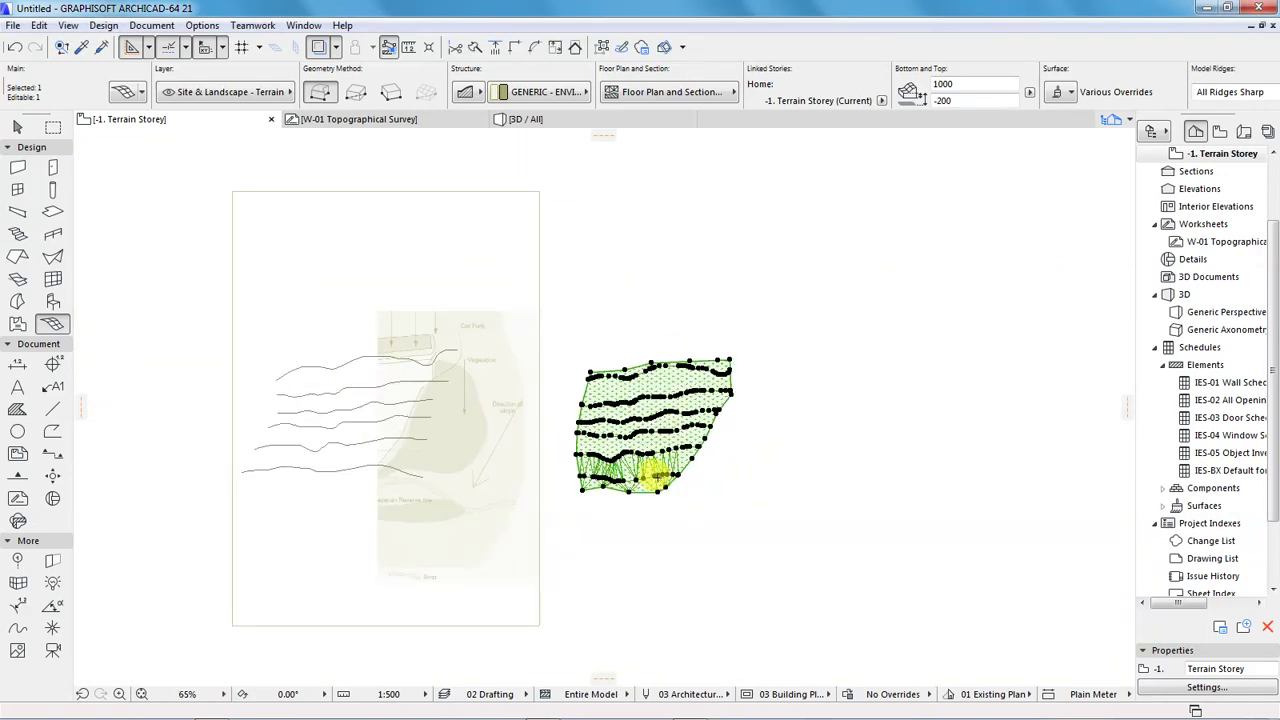
pyautogui.scroll(1, 615, 470)
pyautogui.scroll(1, 615, 470)
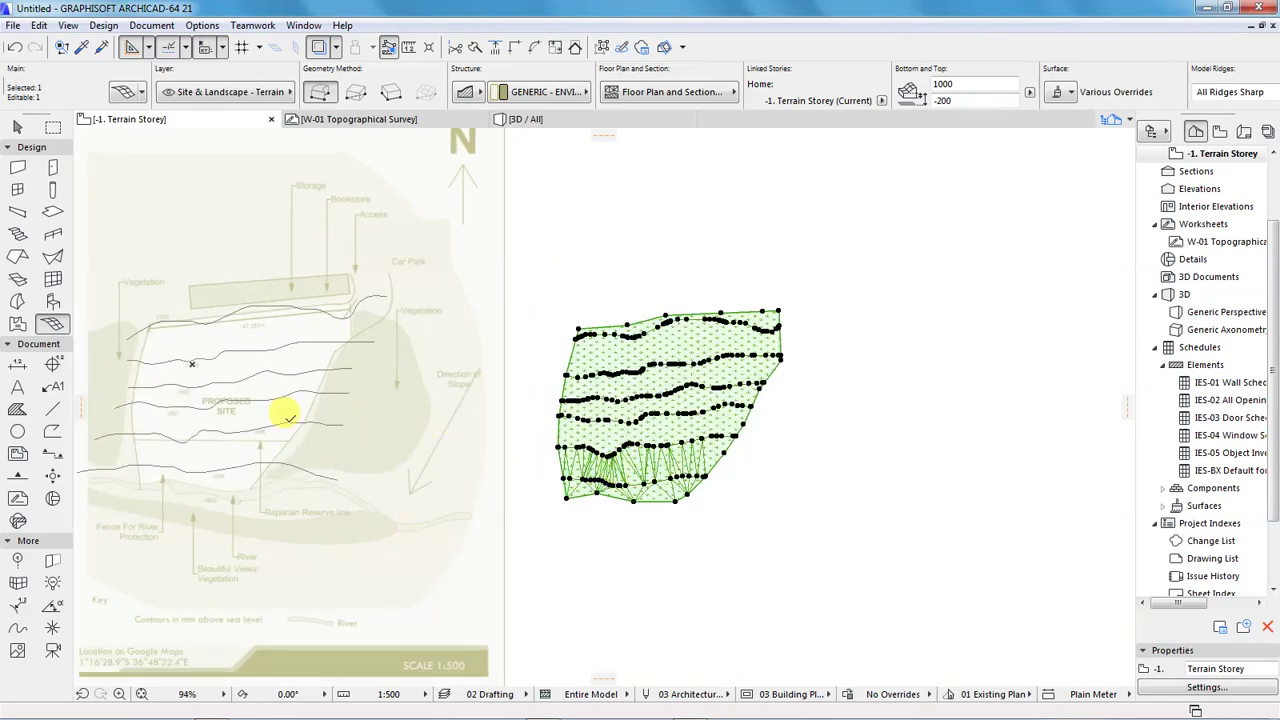
pyautogui.scroll(3, 205, 452)
pyautogui.scroll(2, 306, 420)
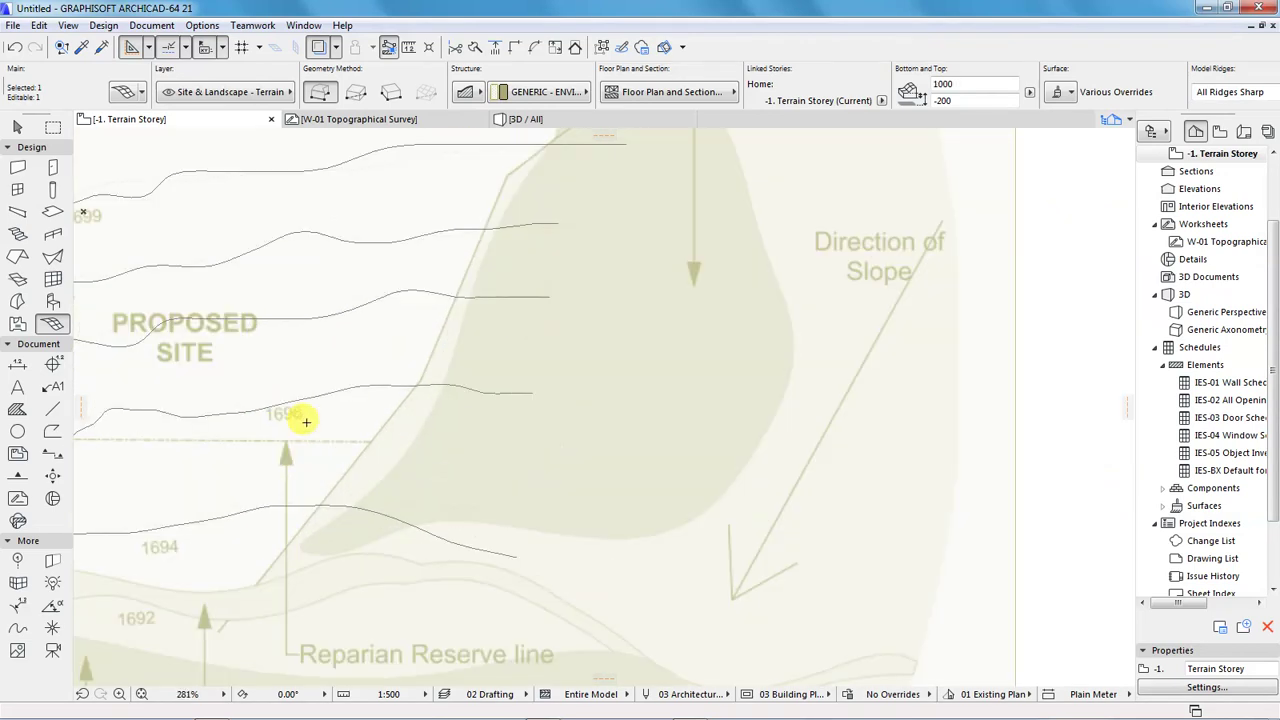
pyautogui.scroll(-1, 257, 447)
pyautogui.scroll(-4, 169, 391)
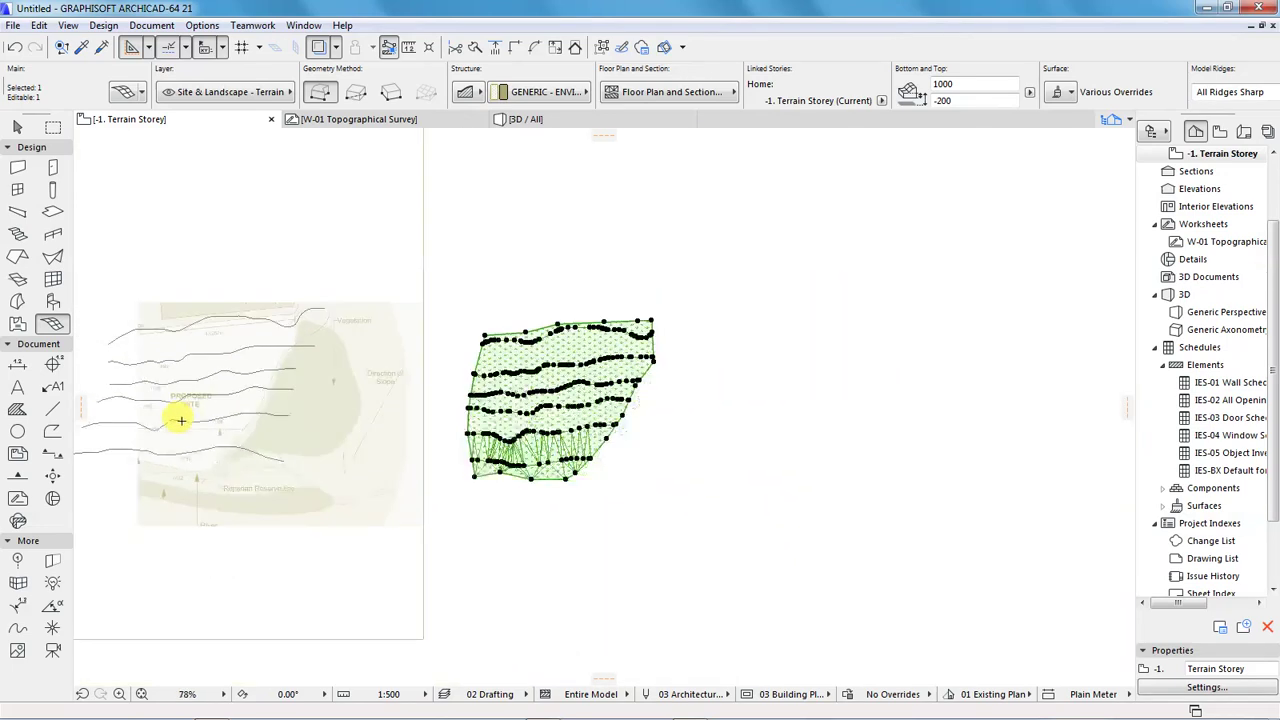
pyautogui.scroll(4, 556, 440)
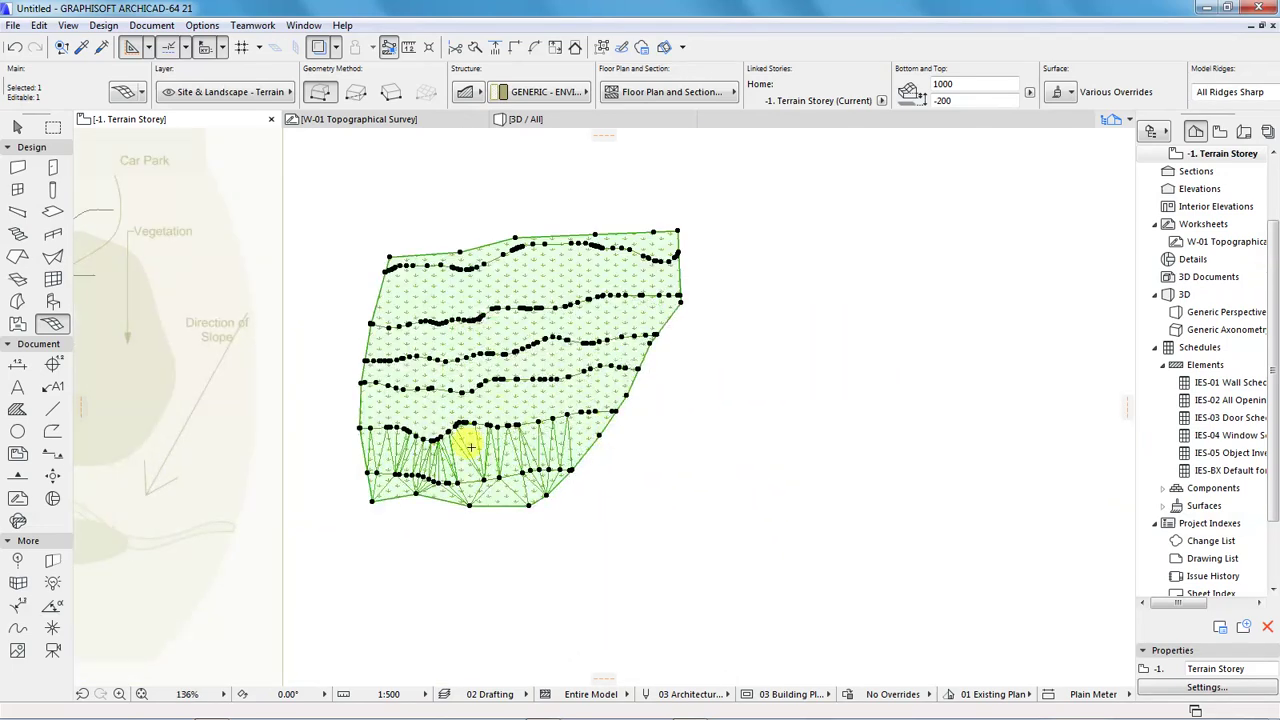
# Raise the next contour to 1694 along its whole line.
pyautogui.click(433, 418)
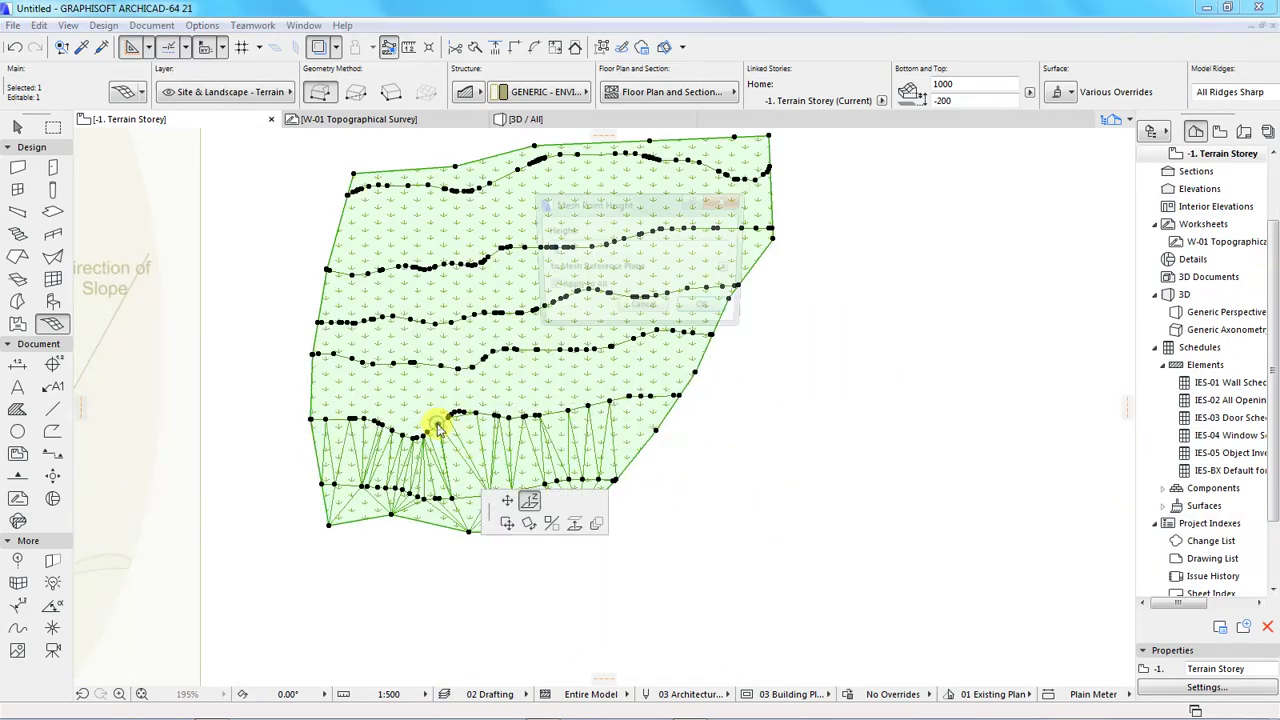
pyautogui.click(433, 418)
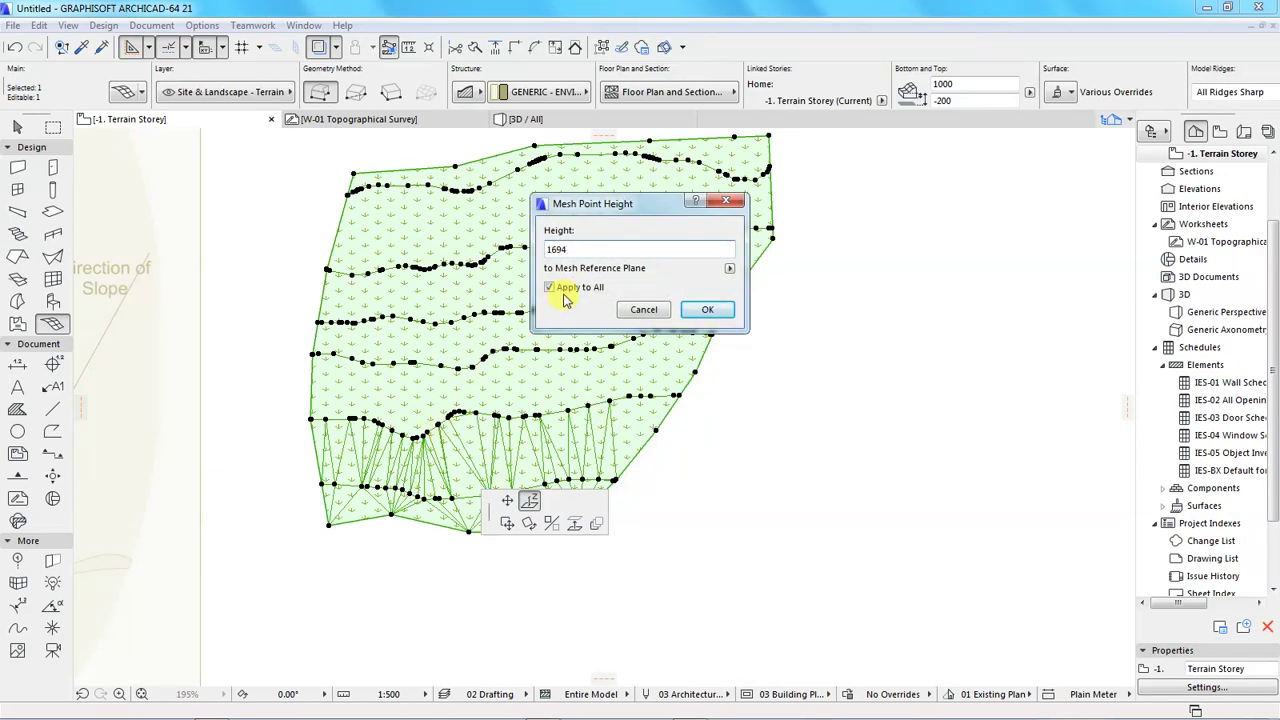
pyautogui.click(707, 309)
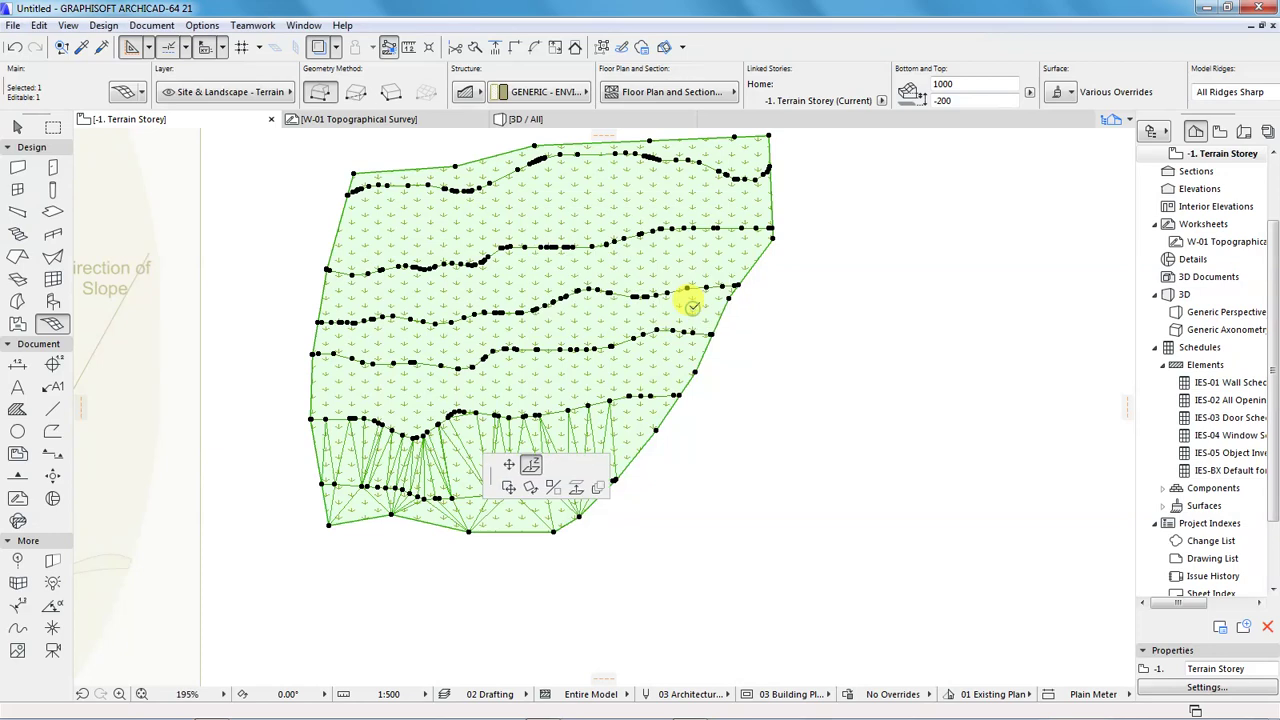
pyautogui.scroll(-2, 656, 469)
pyautogui.scroll(-3, 656, 469)
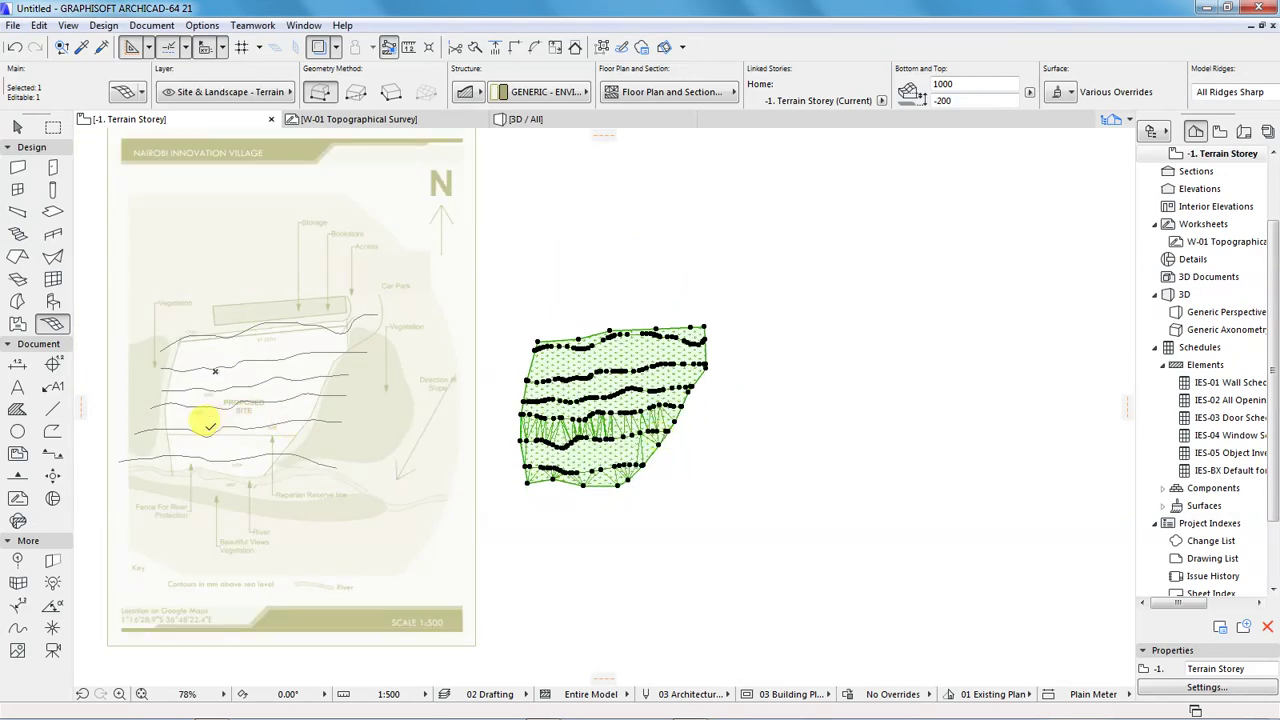
pyautogui.scroll(5, 201, 428)
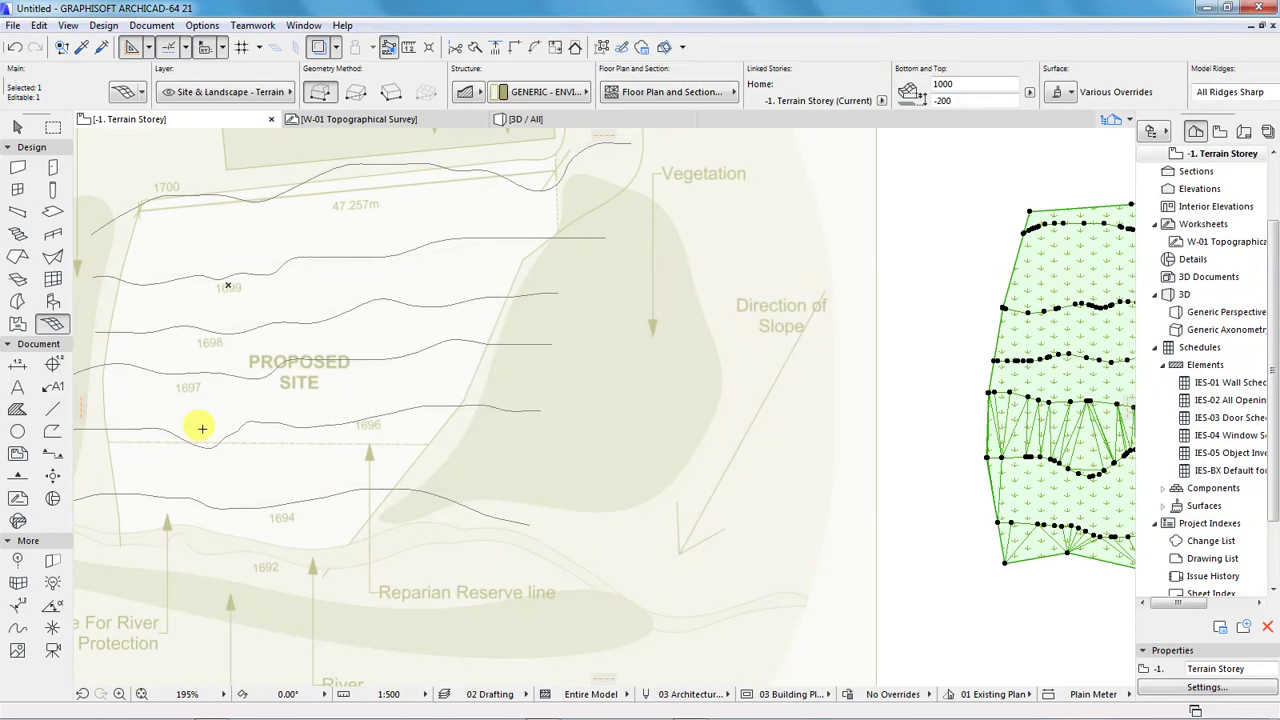
pyautogui.scroll(-5, 129, 449)
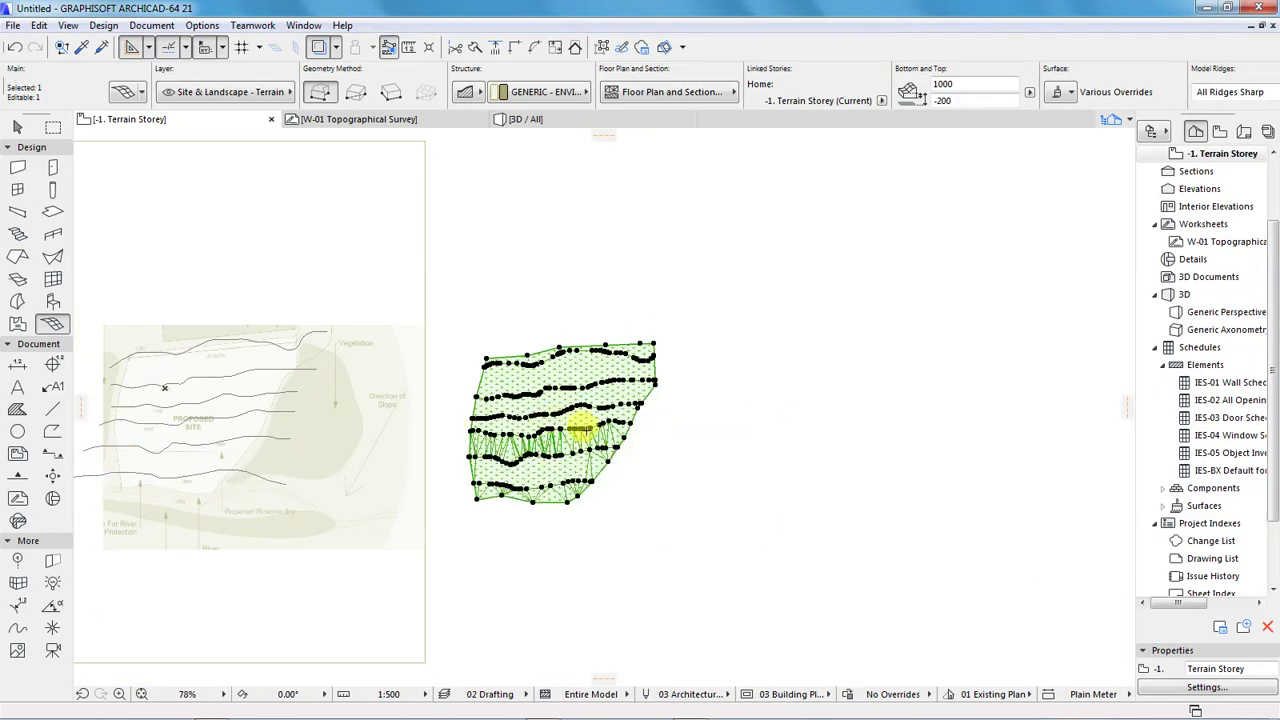
pyautogui.scroll(4, 626, 428)
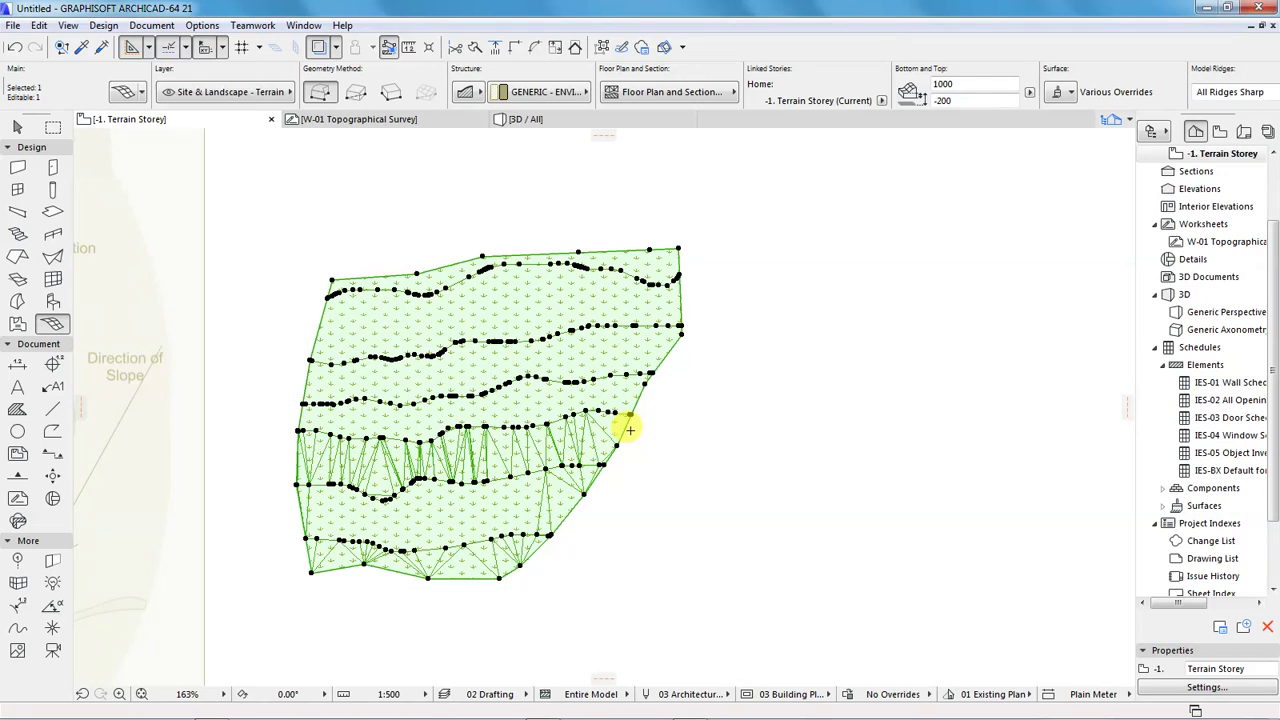
pyautogui.scroll(2, 508, 440)
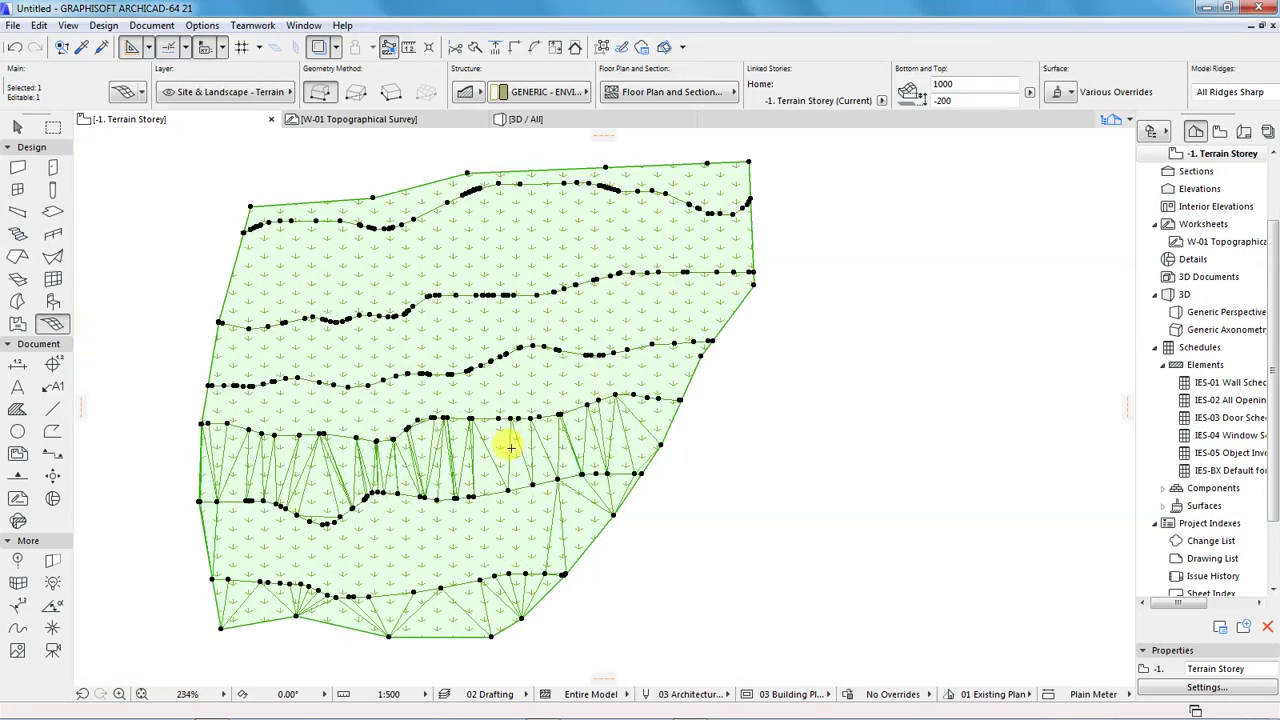
# Raise the following two contours to 1697 and 1698.
pyautogui.click(470, 413)
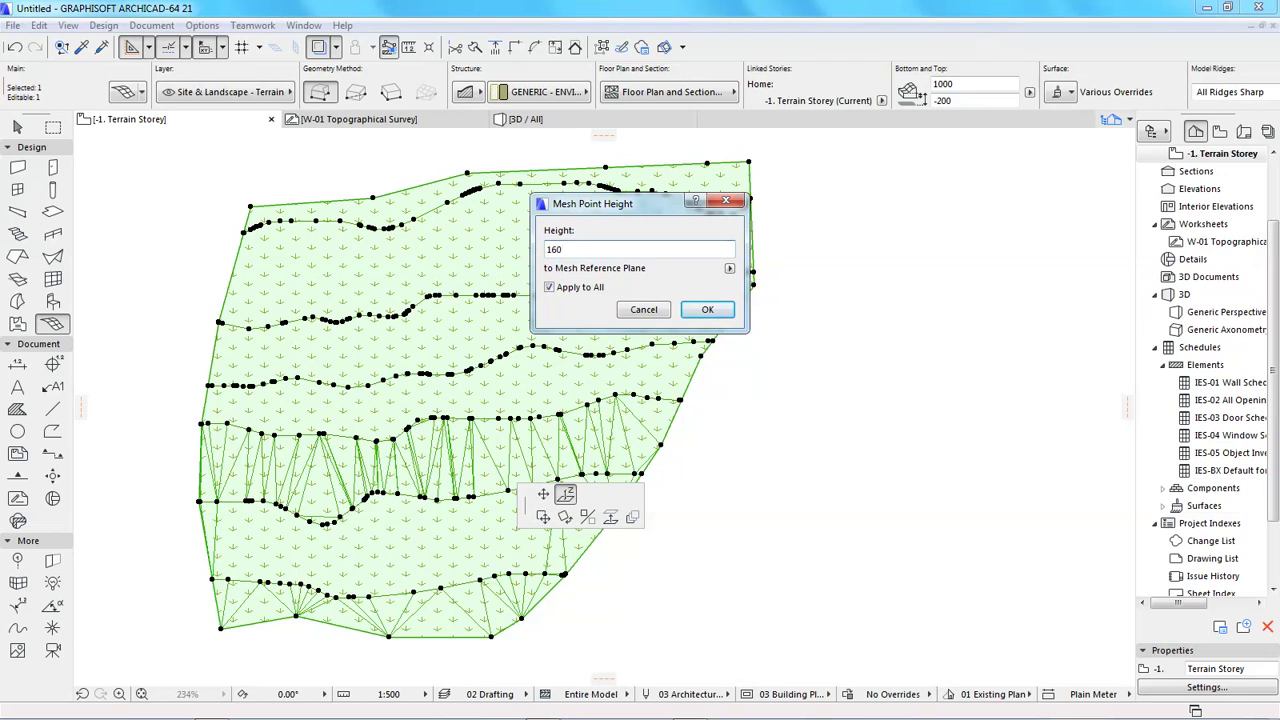
pyautogui.write('1697')
pyautogui.press('Return')
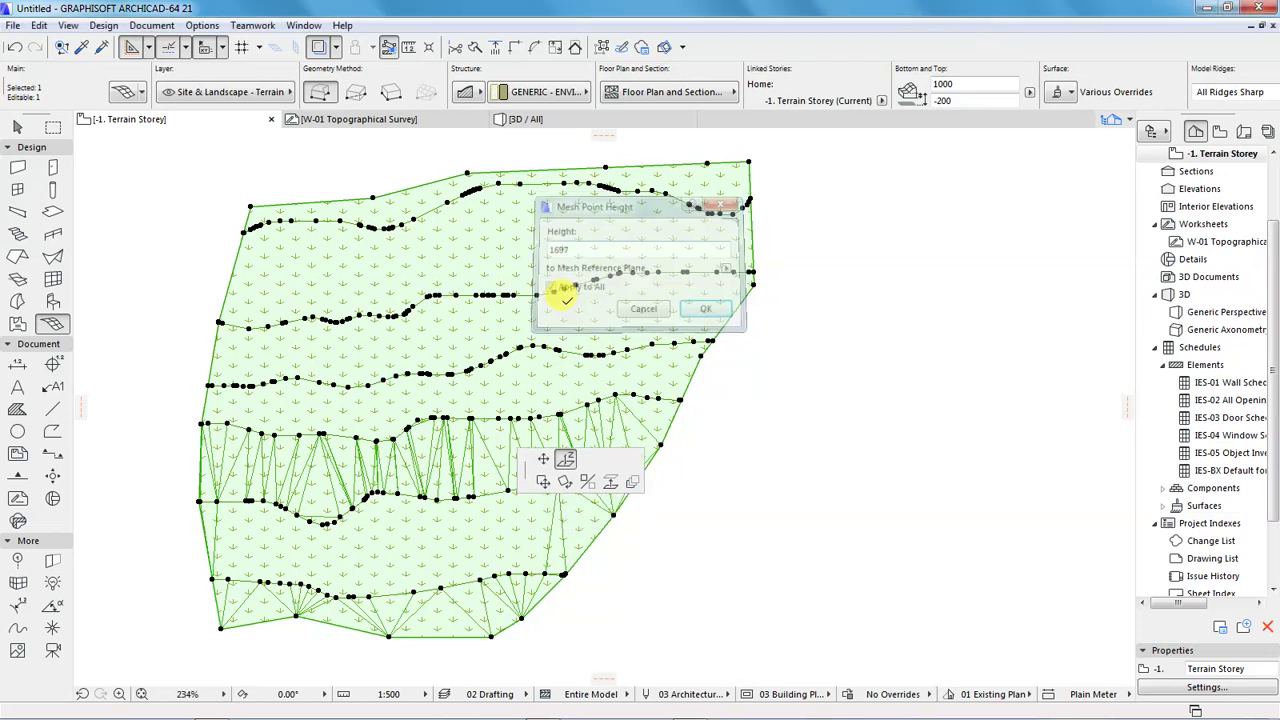
pyautogui.click(518, 343)
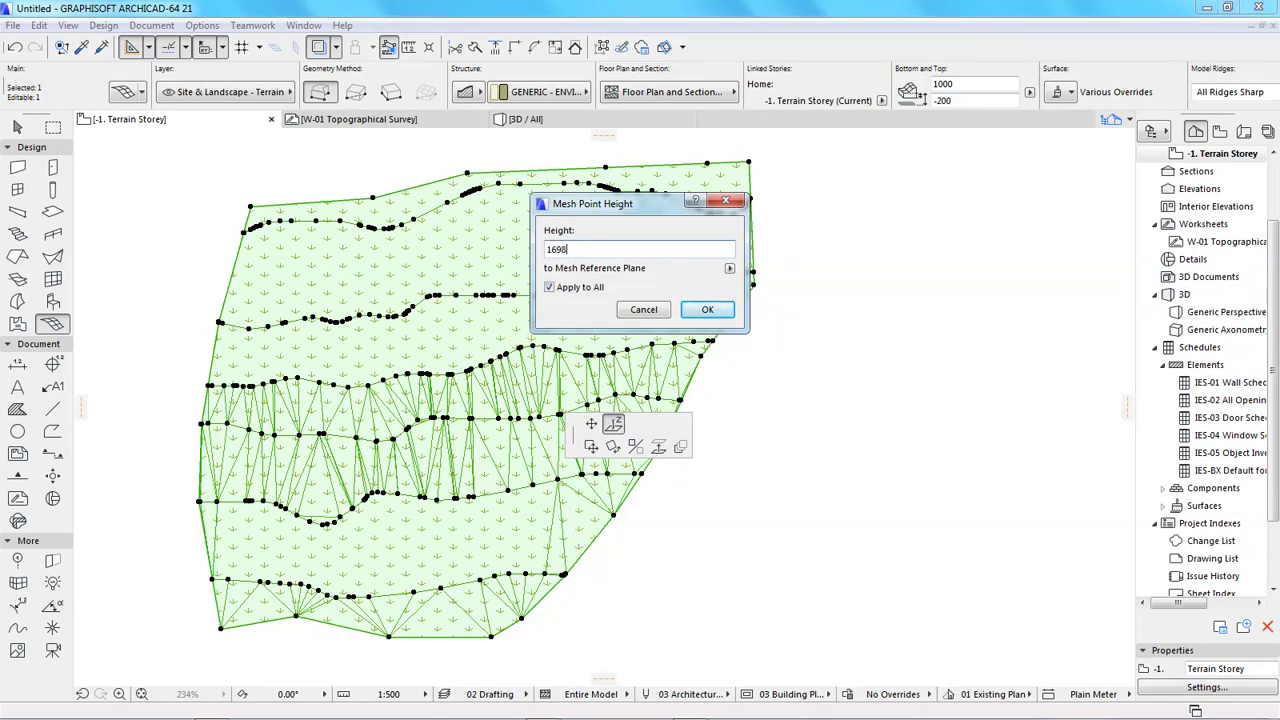
pyautogui.press('Return')
# Set the second contour's mesh points to height 1699.
pyautogui.scroll(-3, 758, 456)
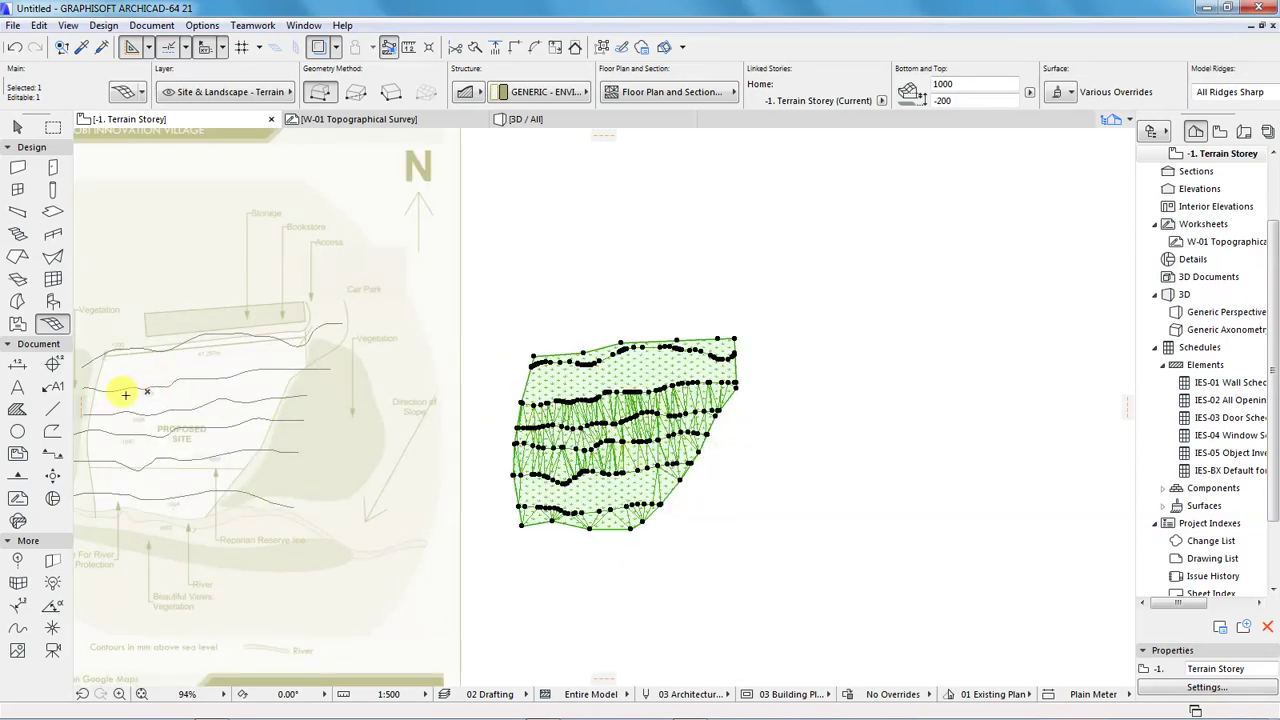
pyautogui.scroll(3, 122, 394)
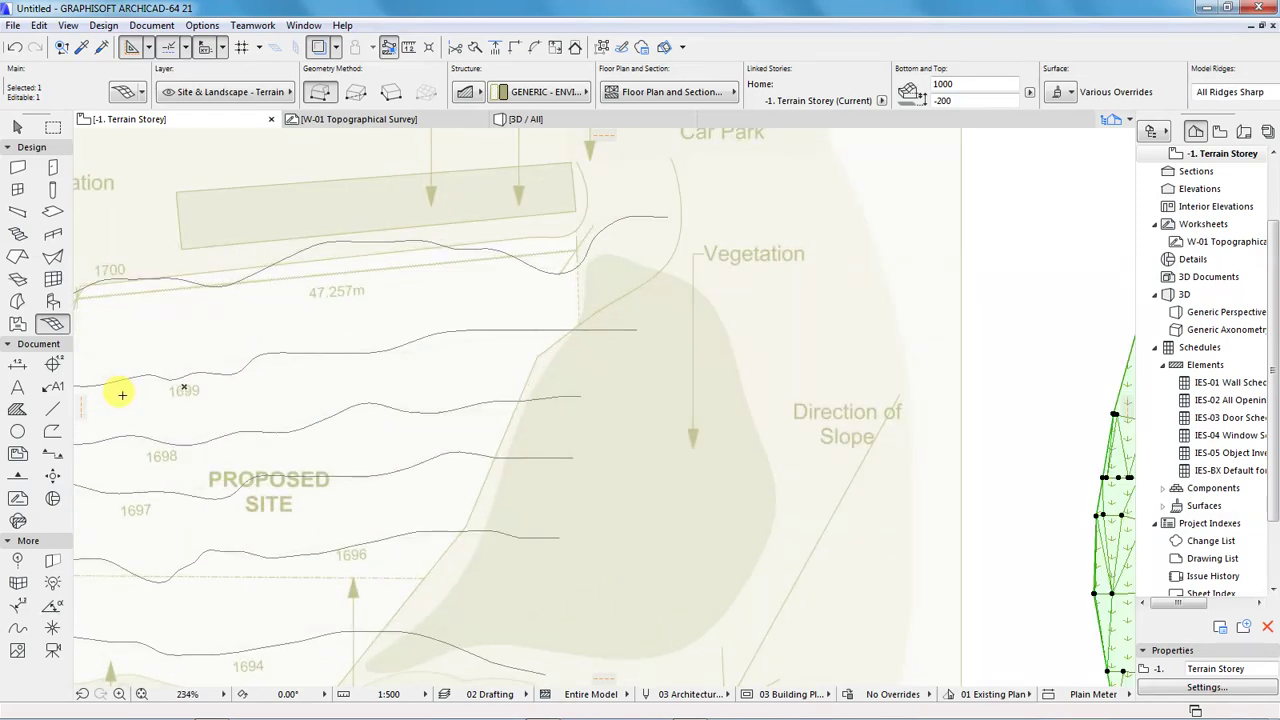
pyautogui.scroll(-3, 130, 401)
pyautogui.scroll(1, 697, 366)
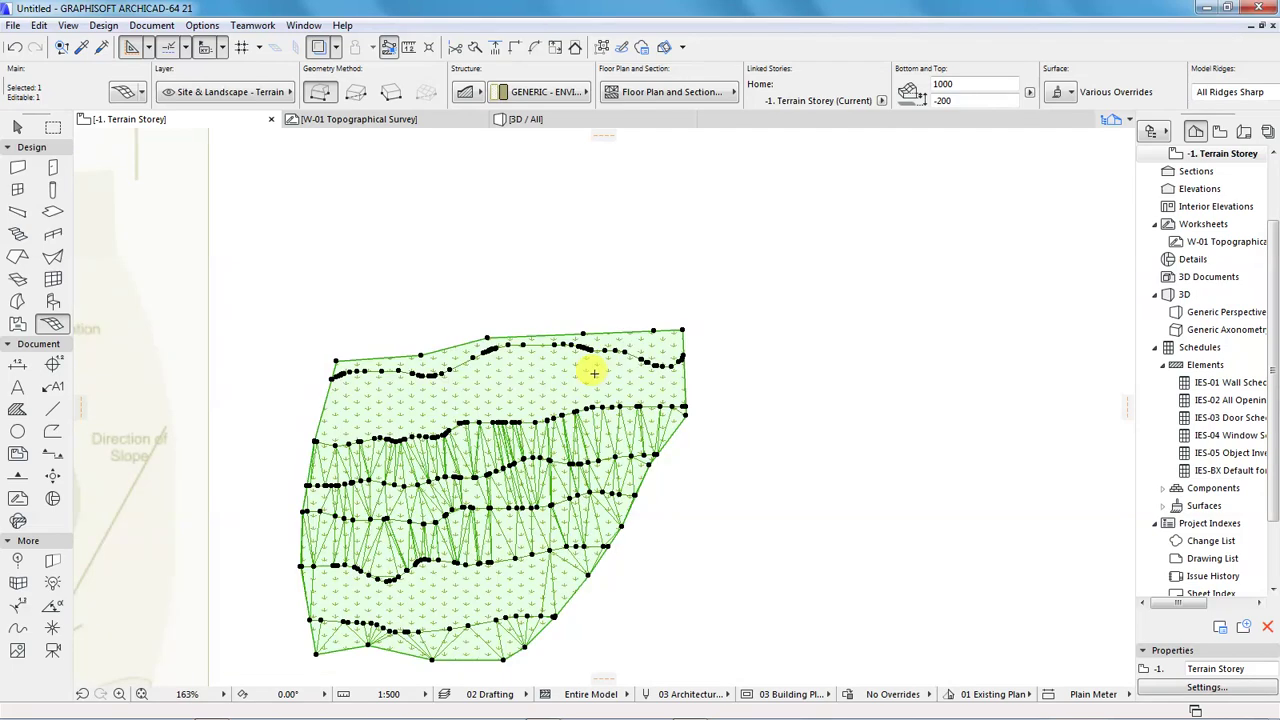
pyautogui.scroll(1, 586, 363)
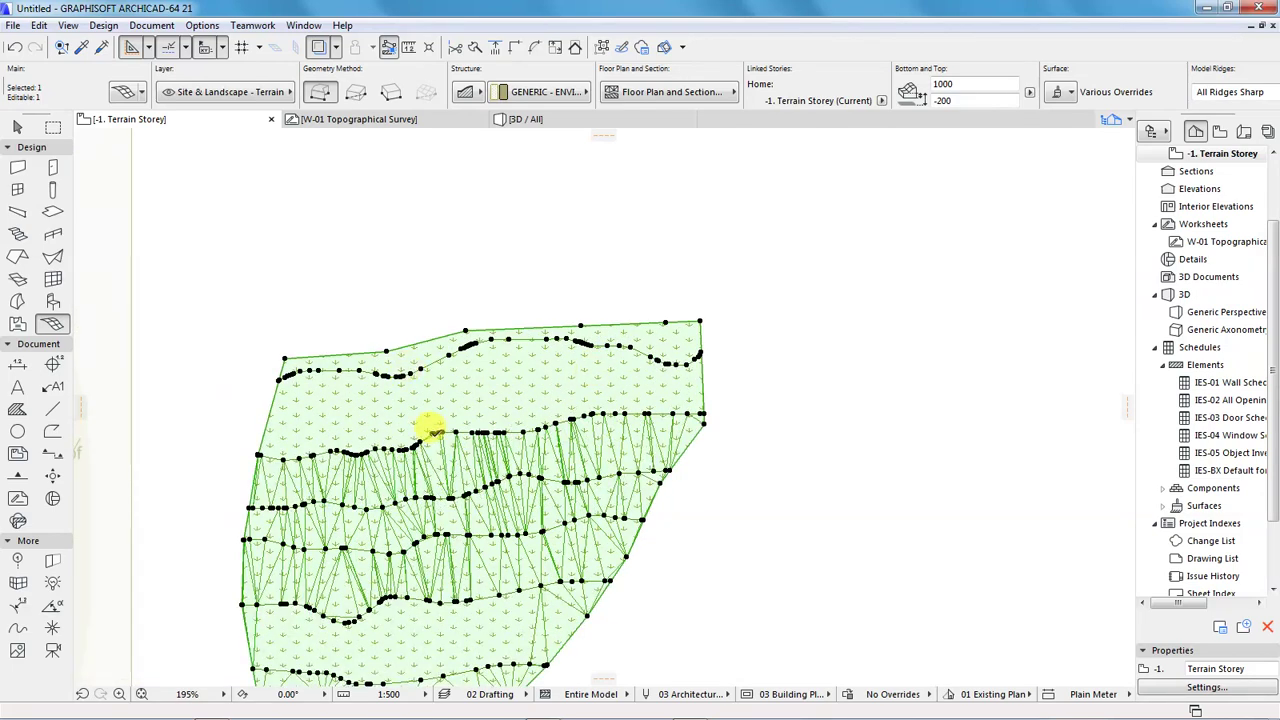
pyautogui.click(432, 430)
pyautogui.click(433, 430)
pyautogui.write('1699')
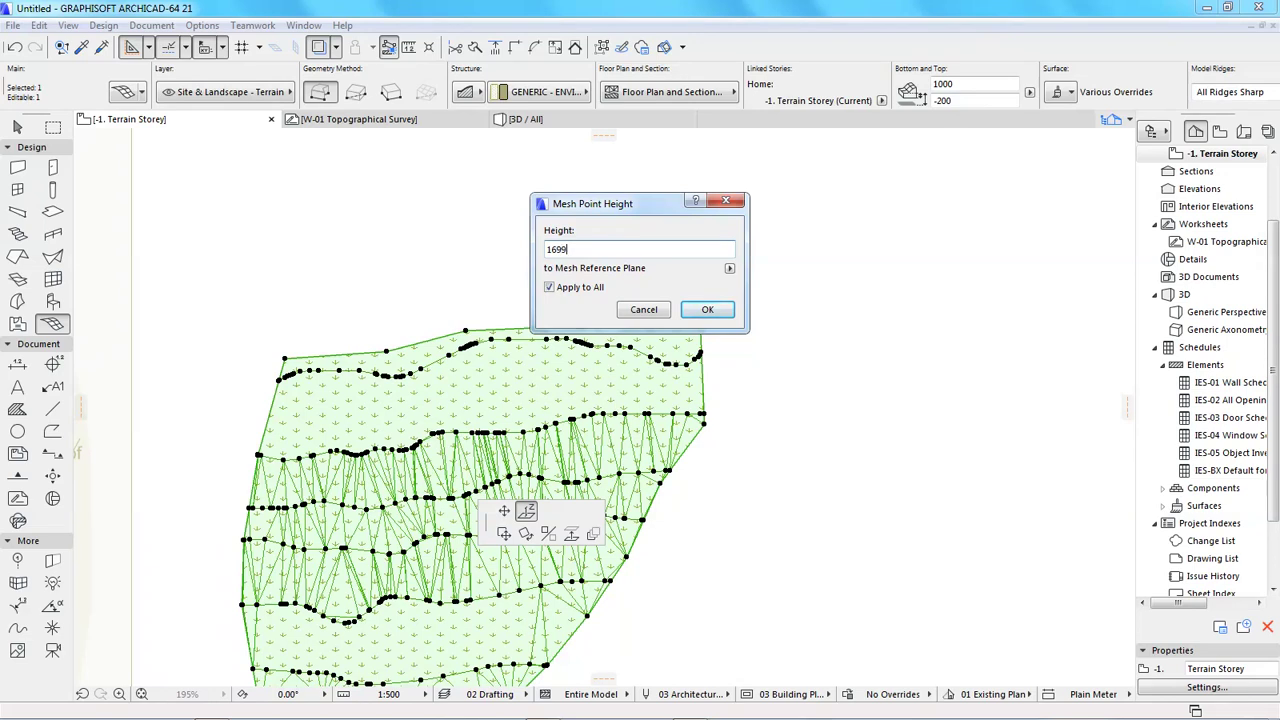
pyautogui.press('Return')
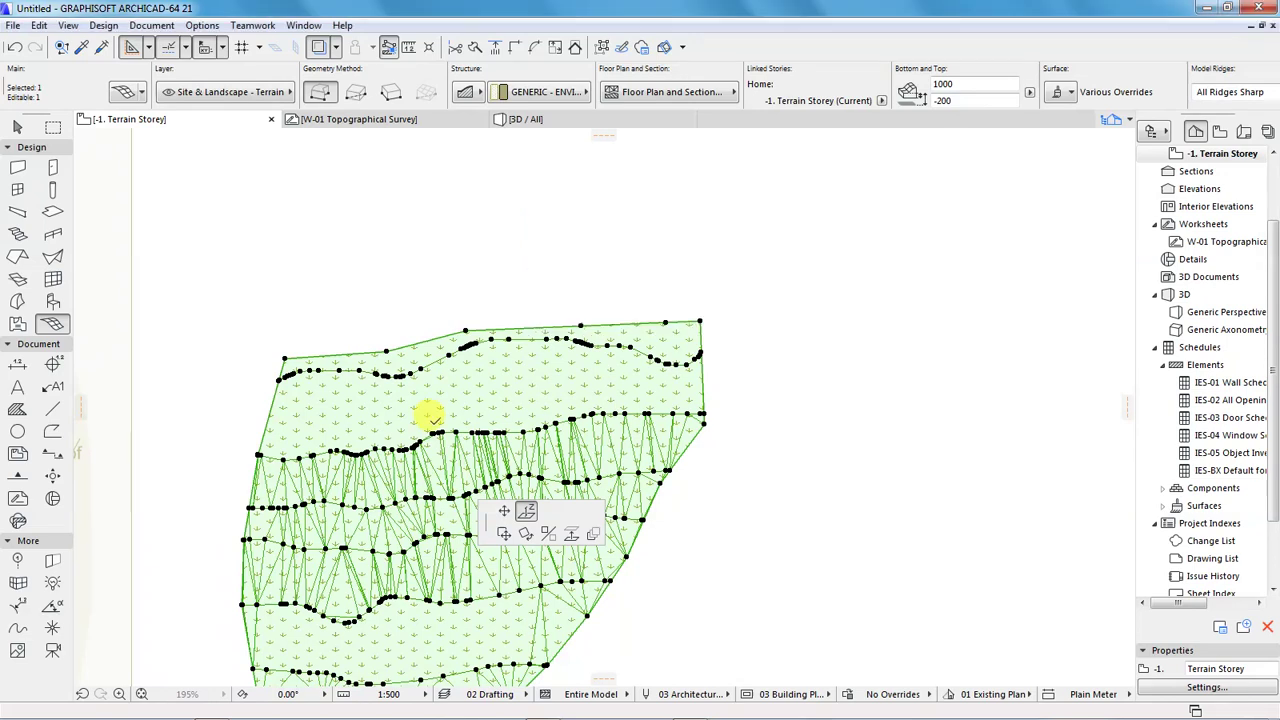
# Set the top contour's mesh points to height 1700.
pyautogui.click(446, 352)
pyautogui.click(446, 352)
pyautogui.write('17')
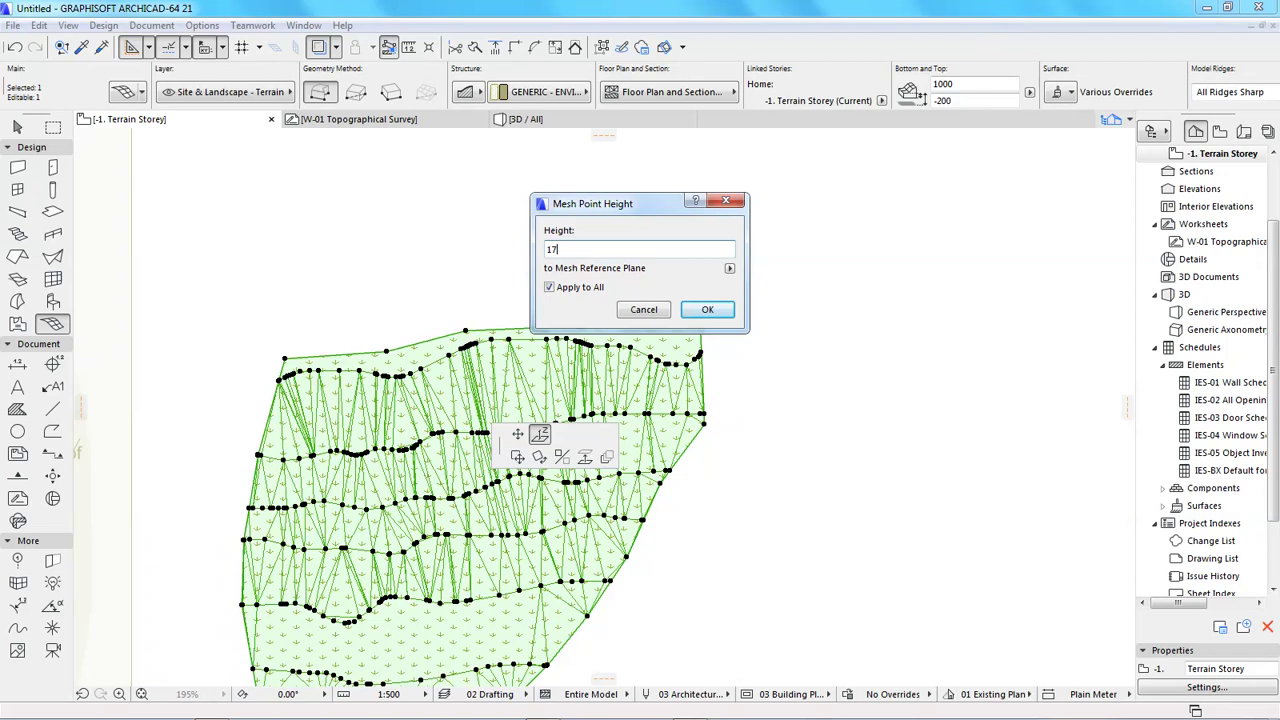
pyautogui.write('00')
pyautogui.press('Return')
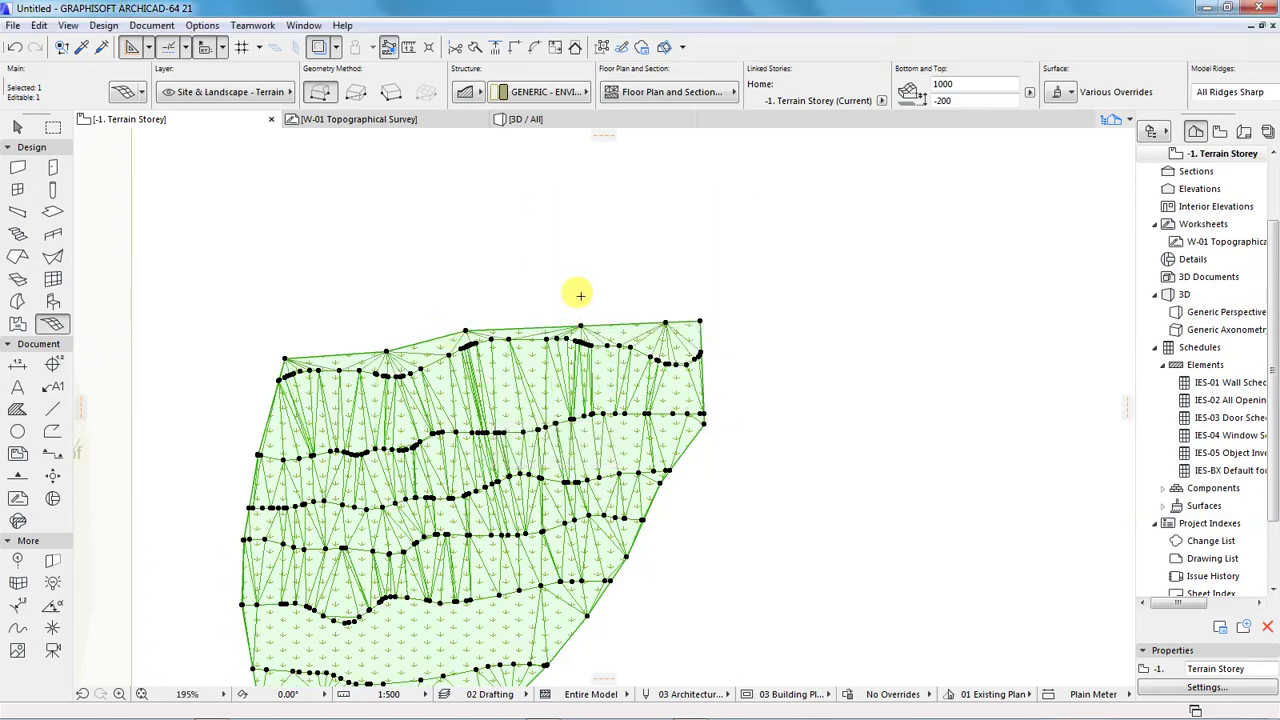
pyautogui.scroll(-3, 580, 303)
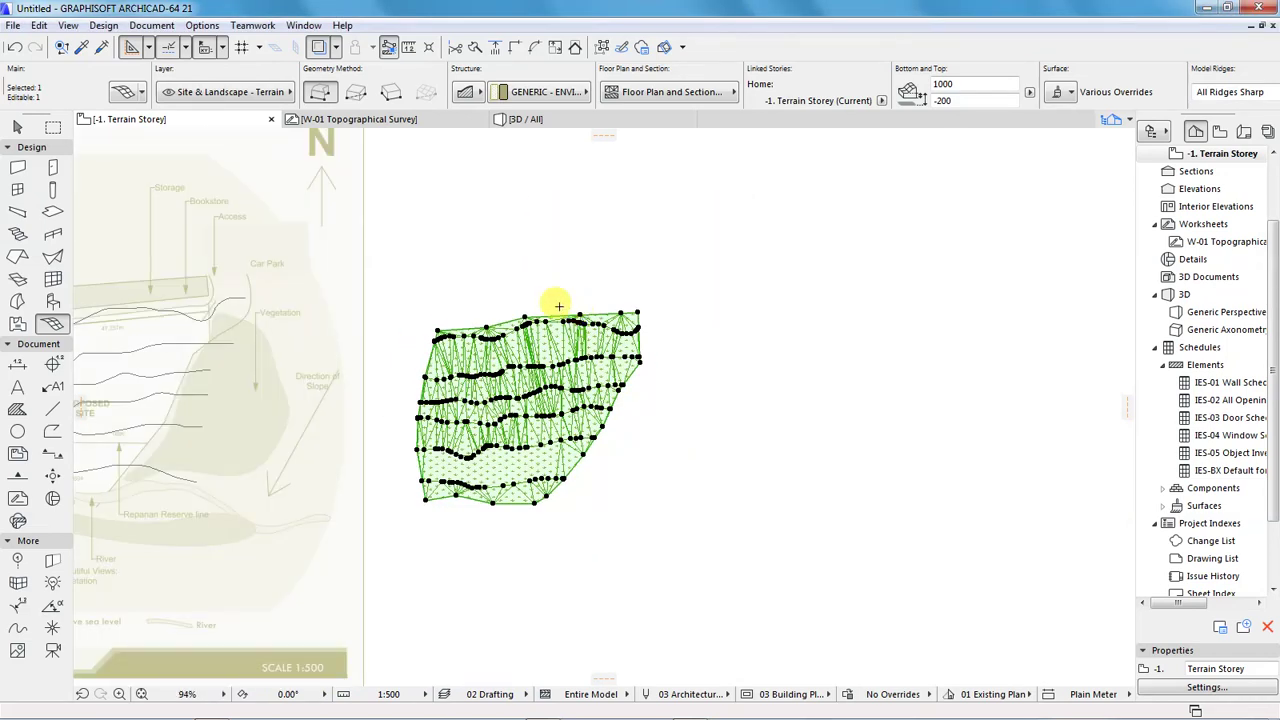
# Orbit the terrain in the 3D view from above, from low down, and side-on.
pyautogui.click(531, 119)
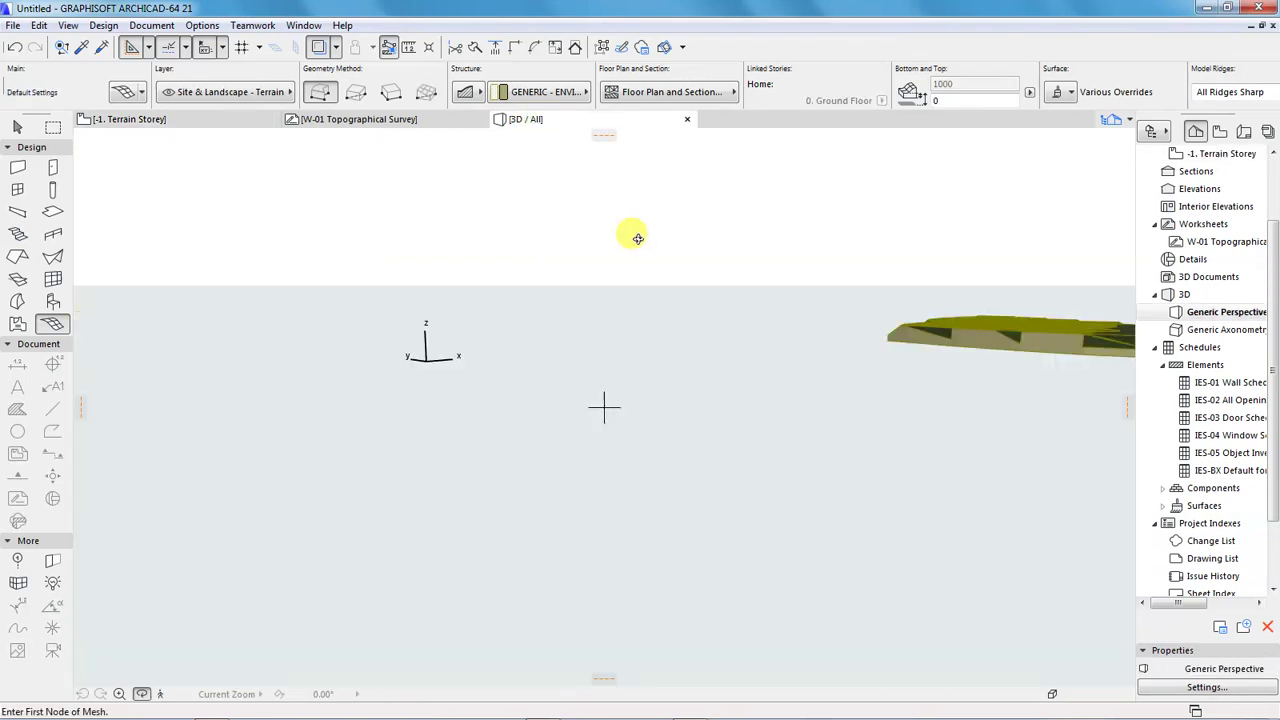
pyautogui.scroll(-5, 391, 434)
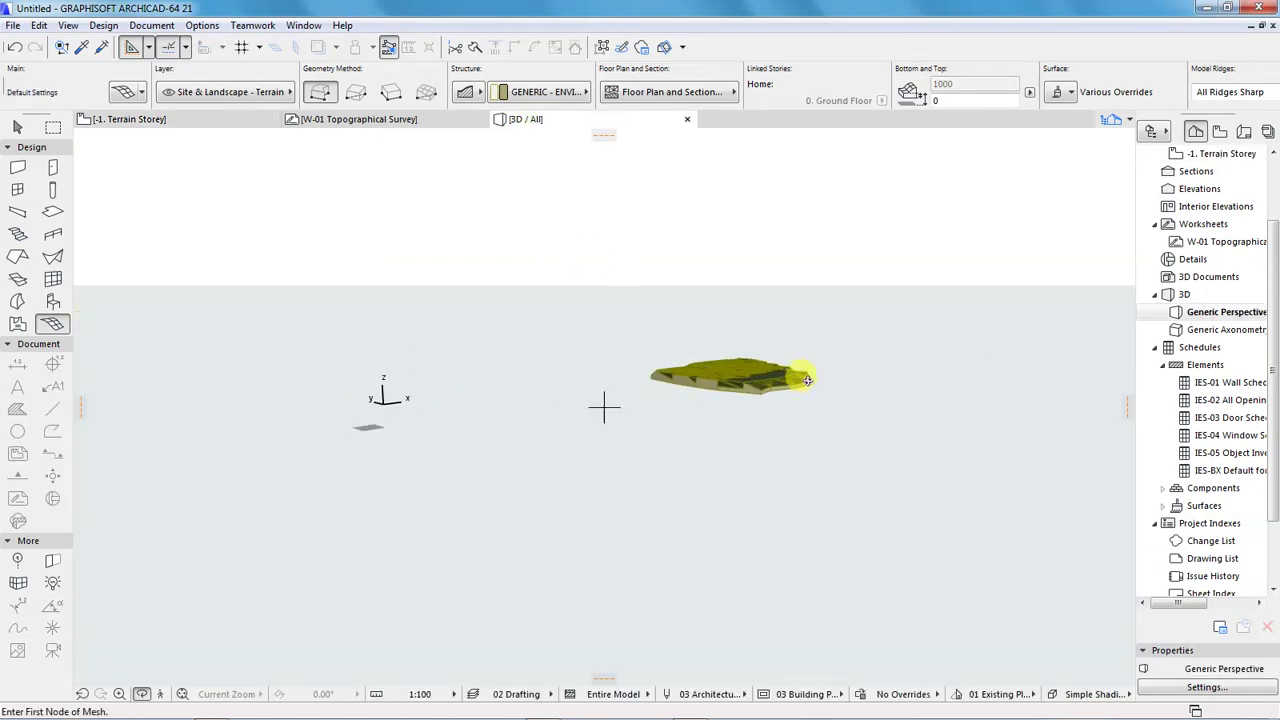
pyautogui.scroll(5, 807, 380)
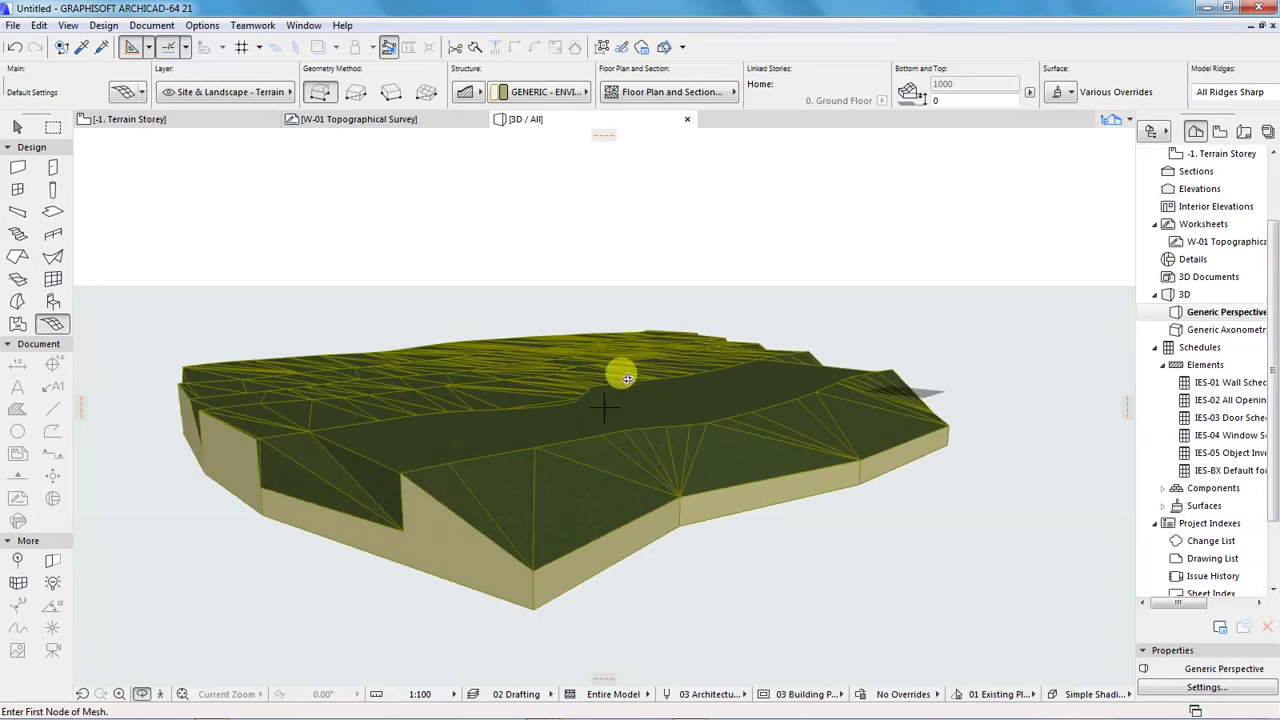
pyautogui.keyDown('shift'); pyautogui.moveTo(627, 378); pyautogui.dragTo(393, 462, button='middle'); pyautogui.keyUp('shift')
pyautogui.keyDown('shift'); pyautogui.moveTo(920, 443); pyautogui.dragTo(886, 397, button='middle'); pyautogui.keyUp('shift')
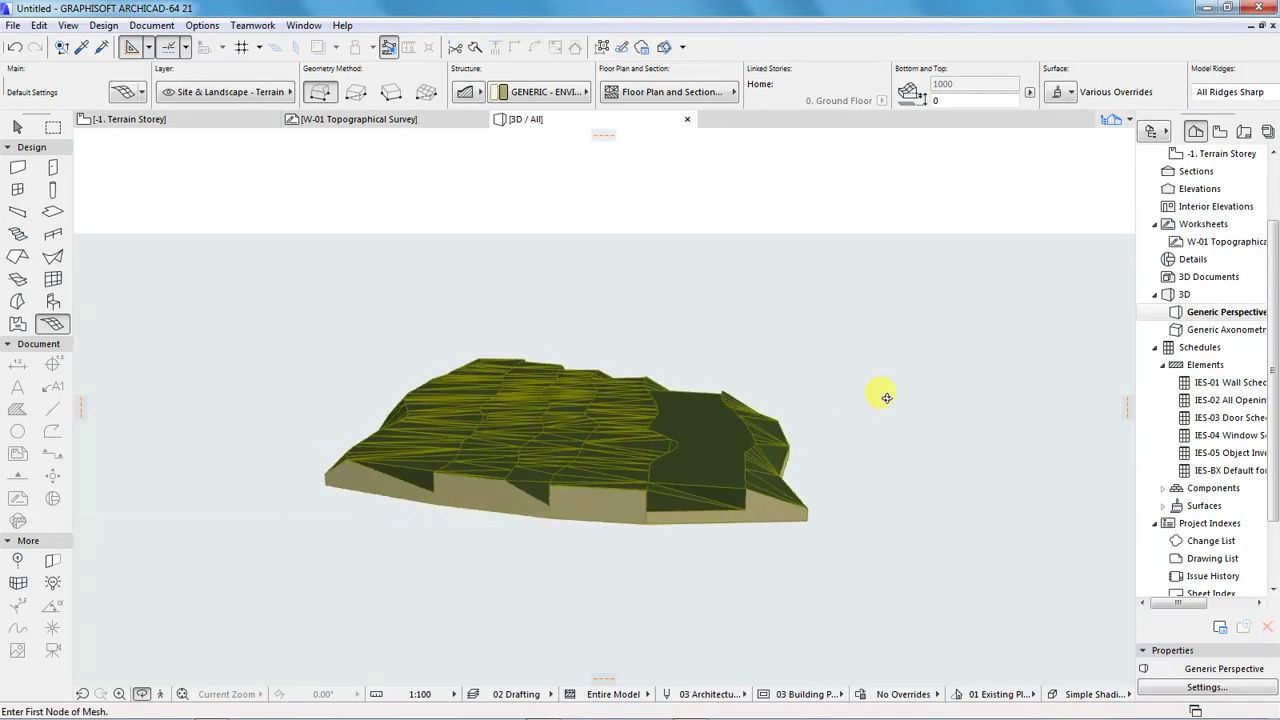
pyautogui.keyDown('shift'); pyautogui.moveTo(519, 461); pyautogui.dragTo(320, 509, button='middle'); pyautogui.keyUp('shift')
# On the Terrain Storey plan, set the top-left mesh corner to 1700.
pyautogui.click(168, 121)
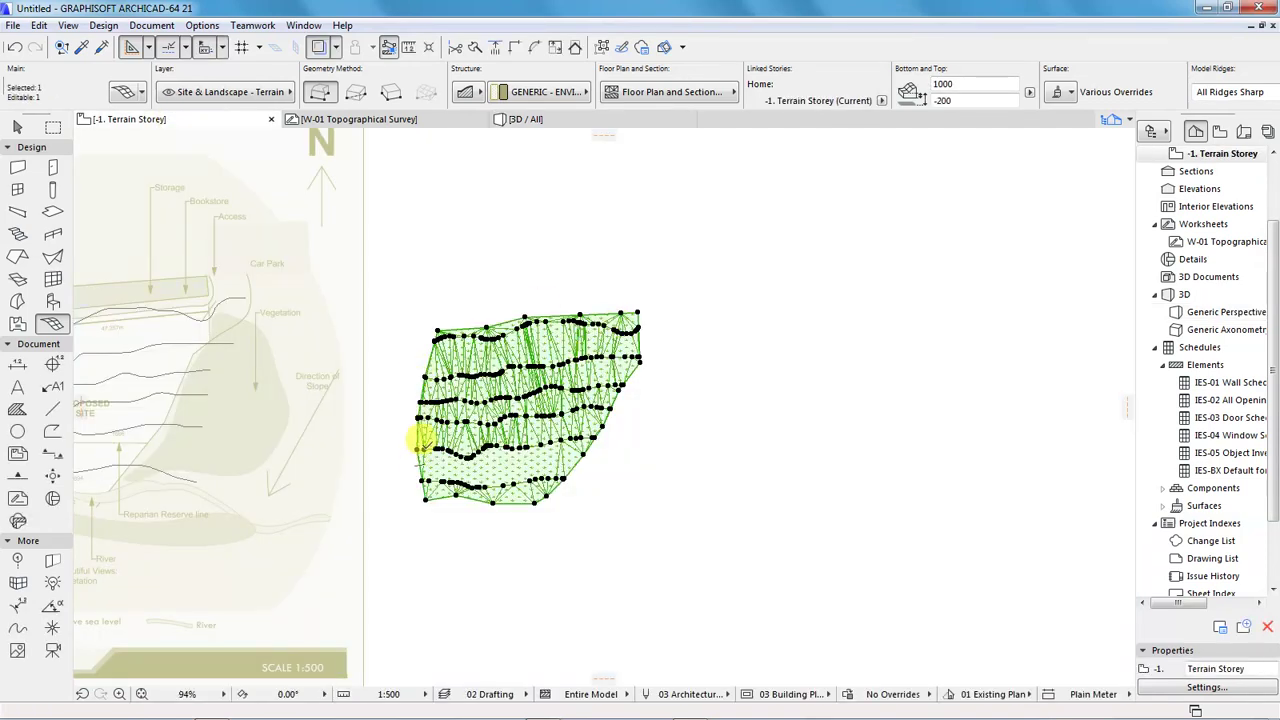
pyautogui.scroll(3, 460, 300)
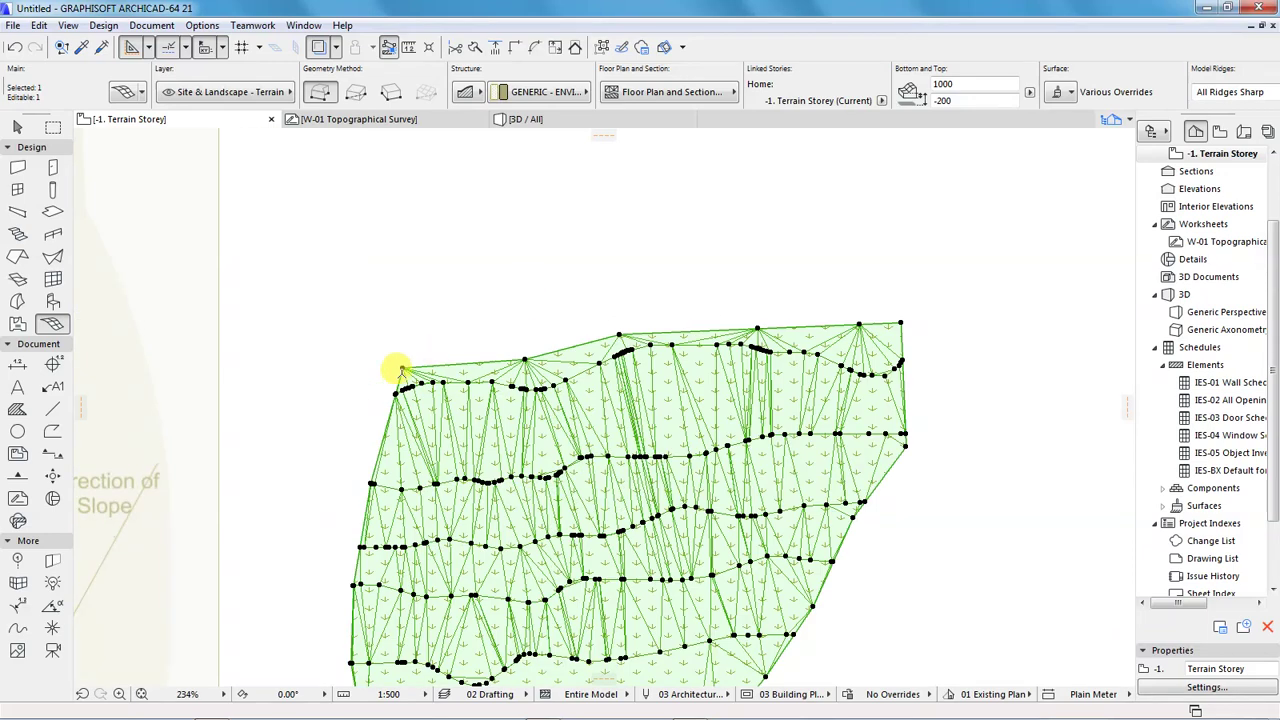
pyautogui.click(401, 366)
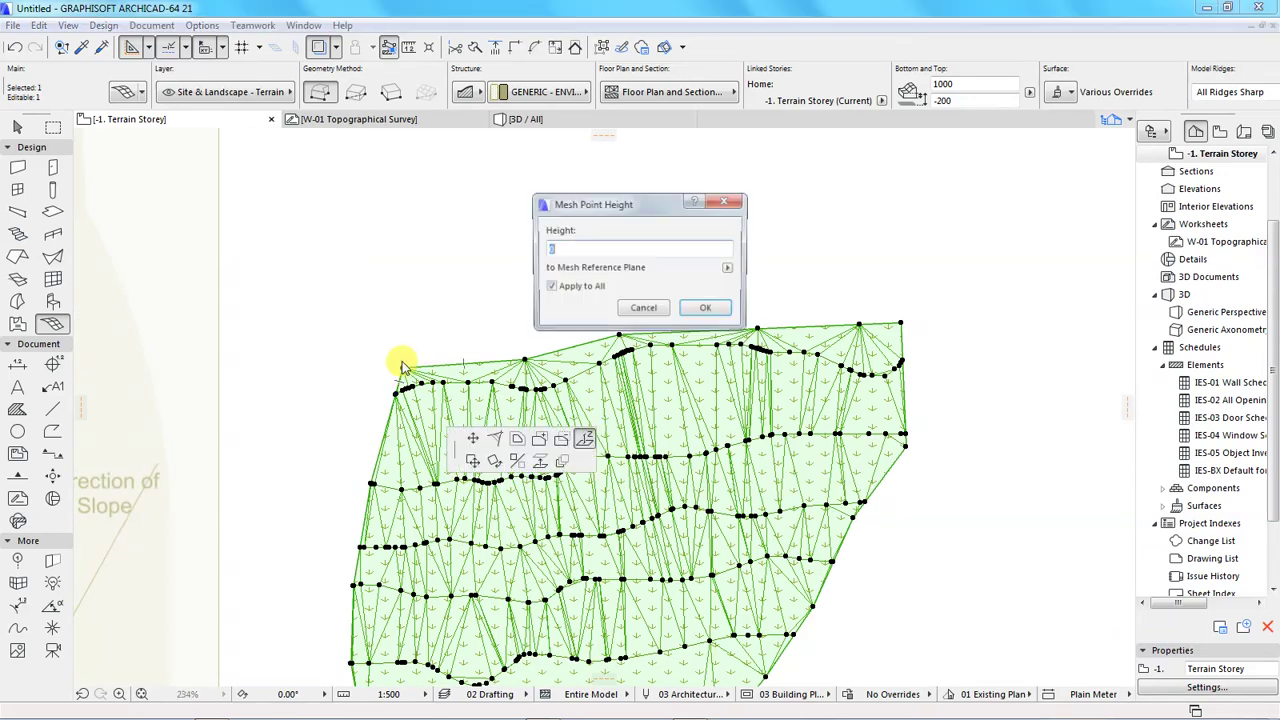
pyautogui.write('1700')
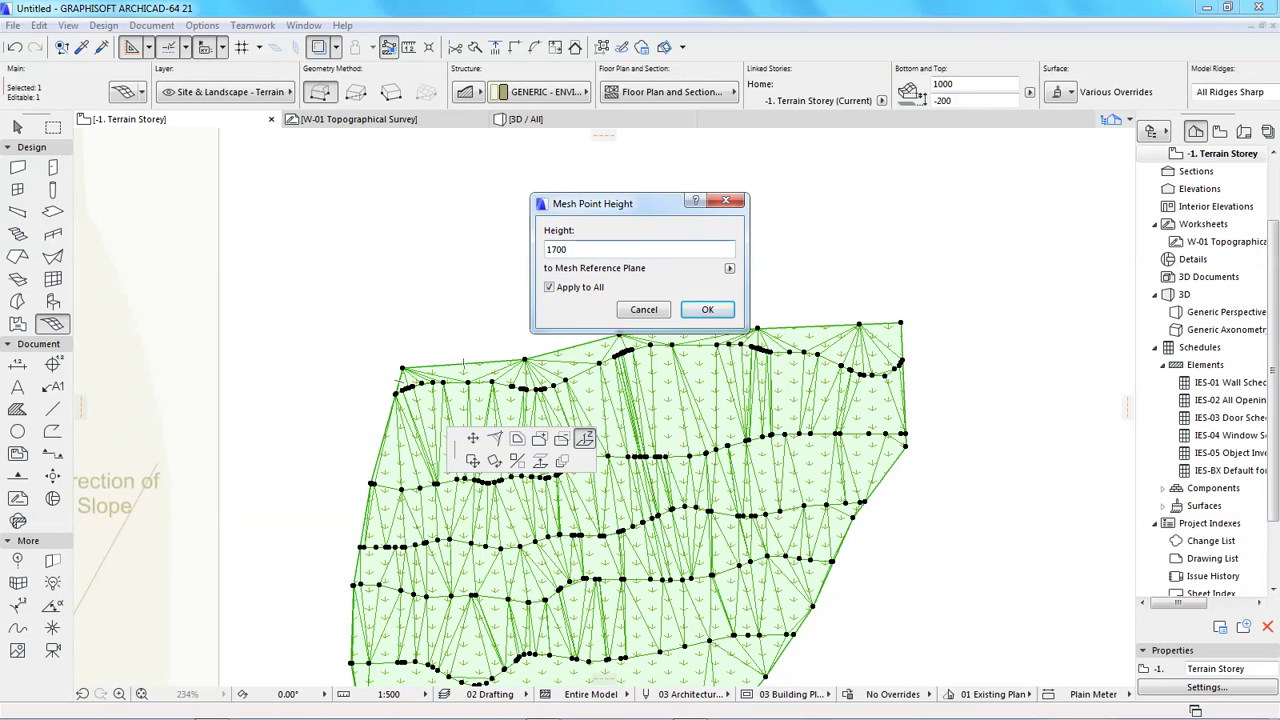
pyautogui.press('Return')
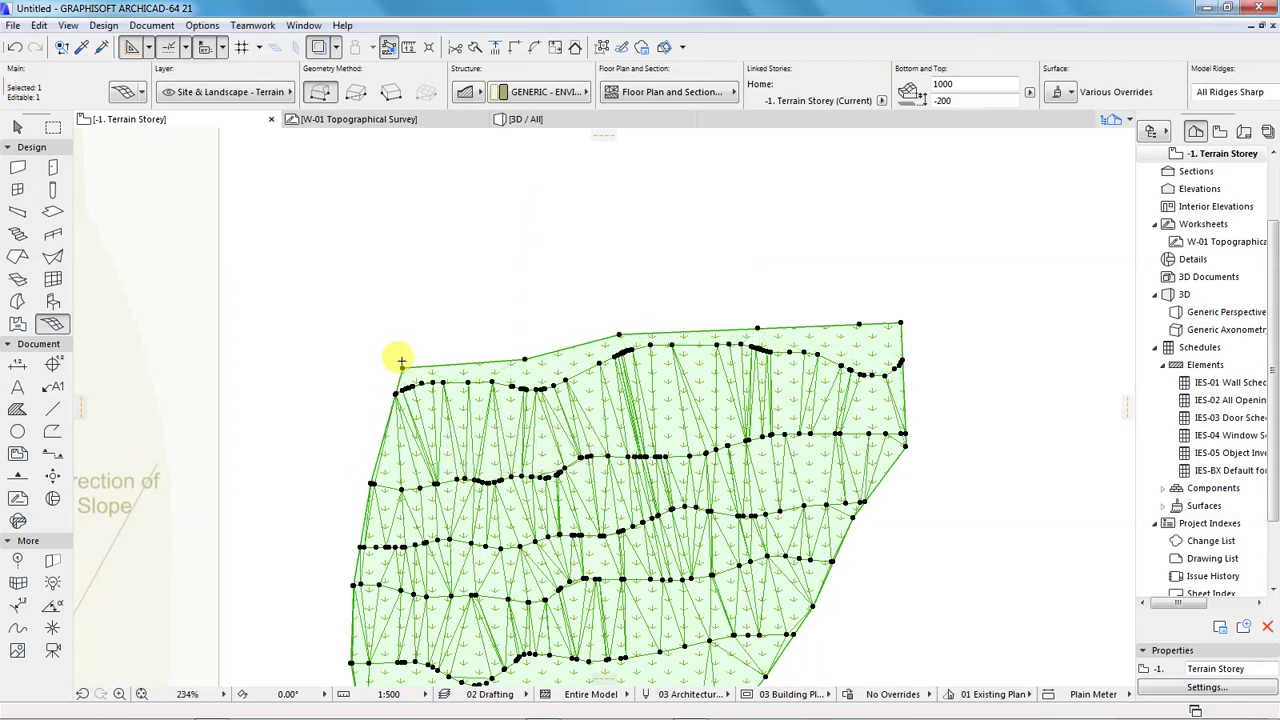
# Set the top-right mesh corner to 1700 as well.
pyautogui.click(901, 321)
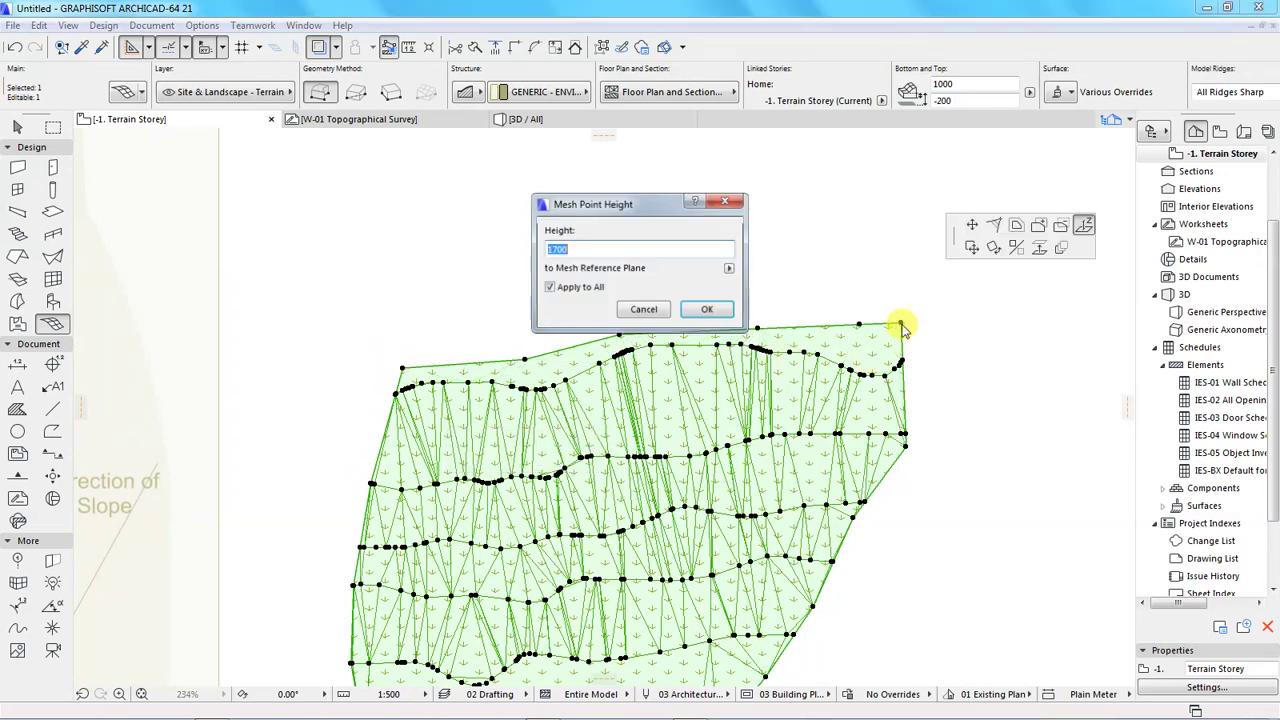
pyautogui.click(716, 305)
pyautogui.scroll(-5, 537, 223)
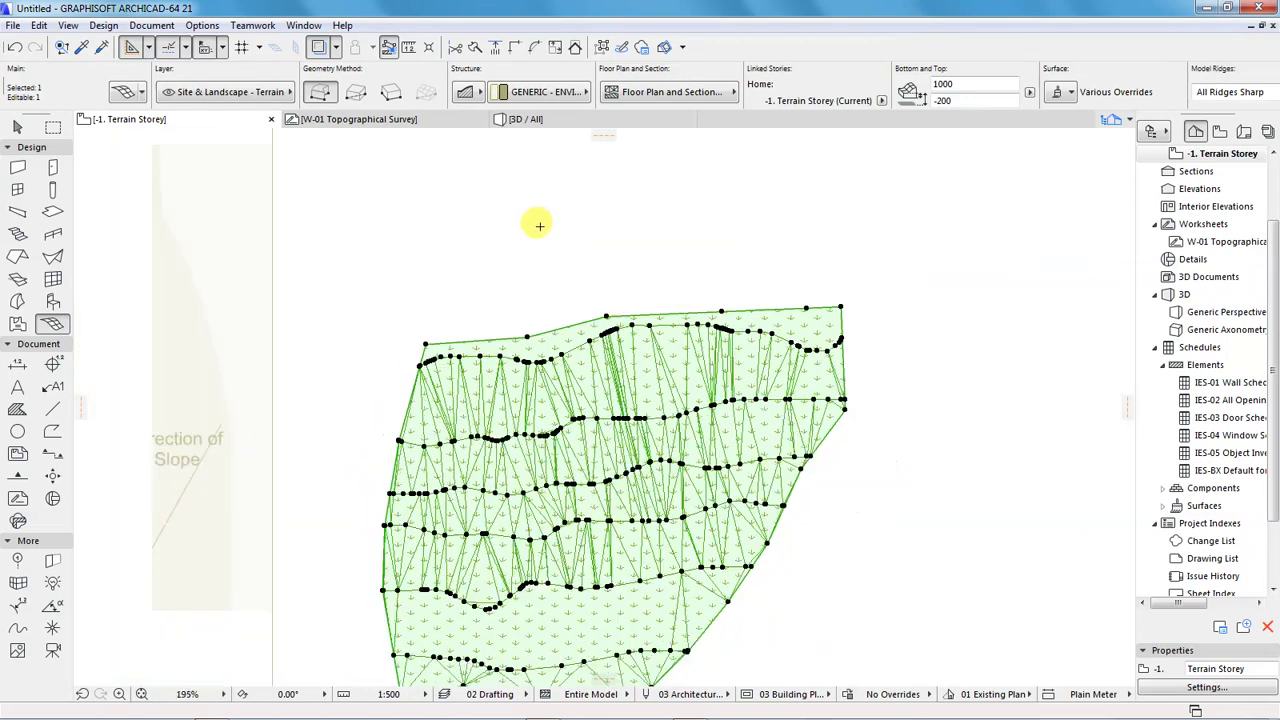
pyautogui.scroll(-4, 662, 452)
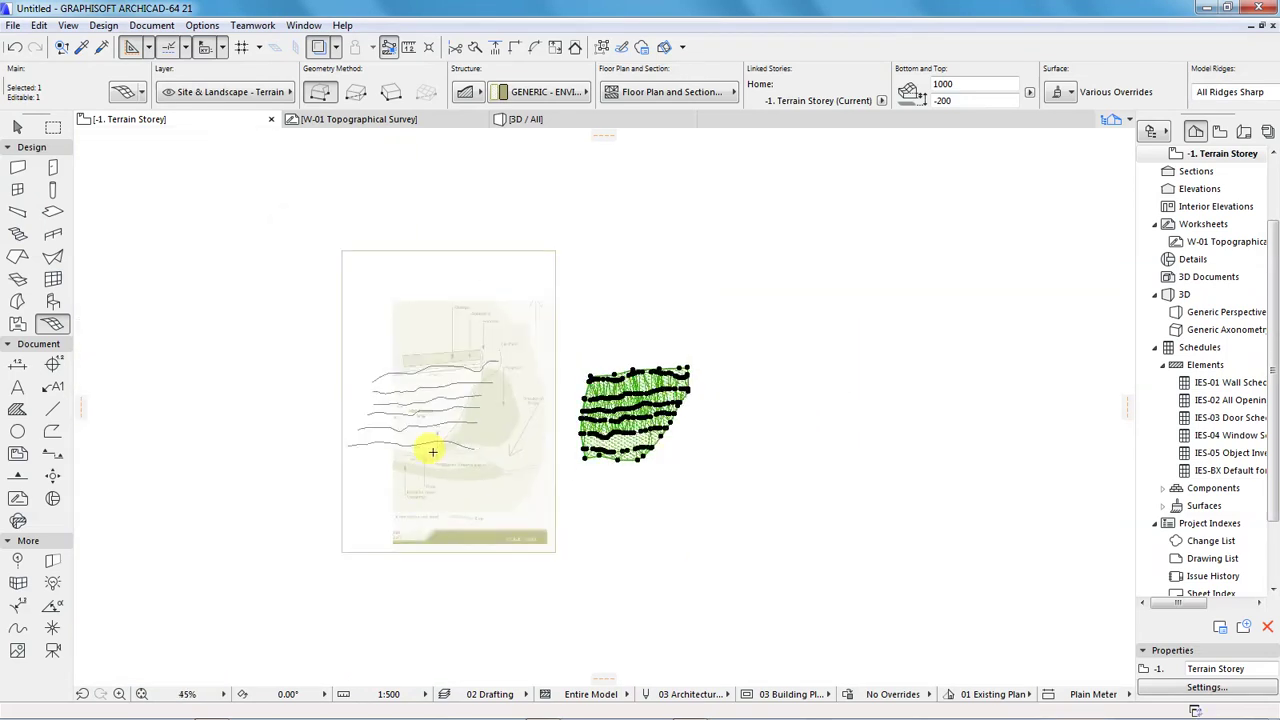
pyautogui.scroll(5, 395, 448)
pyautogui.scroll(4, 437, 473)
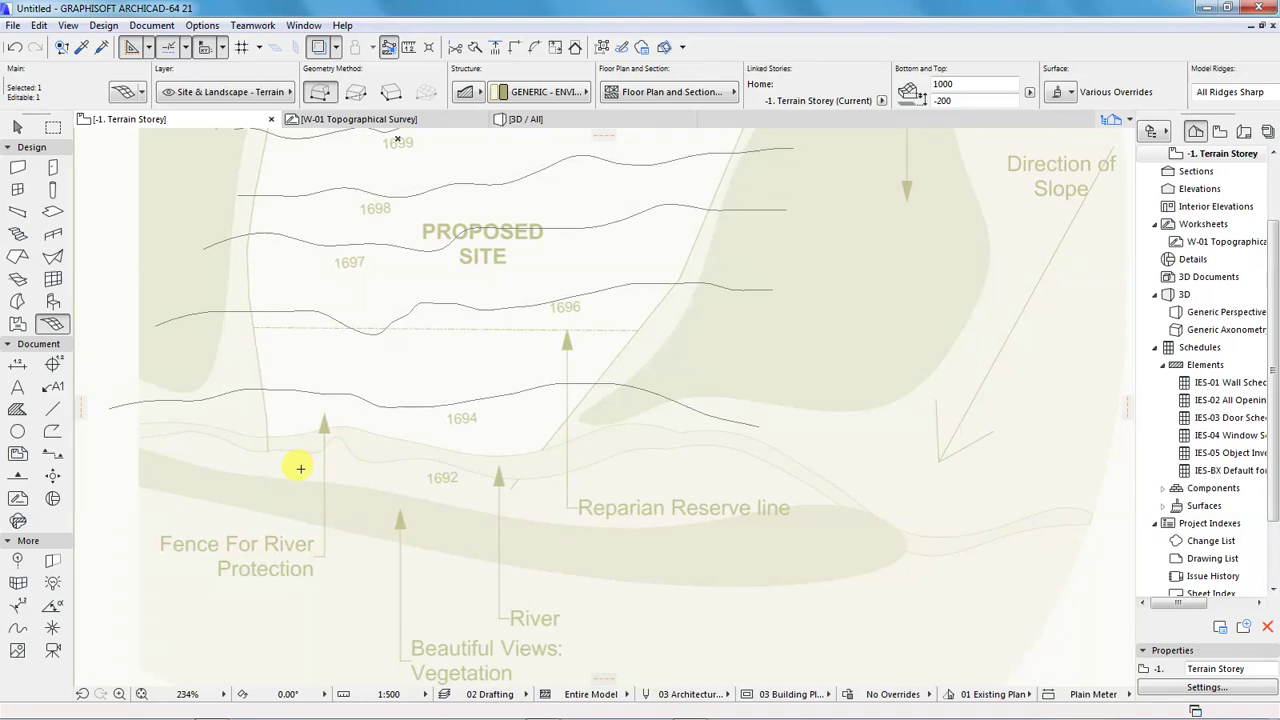
pyautogui.scroll(-8, 266, 466)
pyautogui.scroll(5, 494, 537)
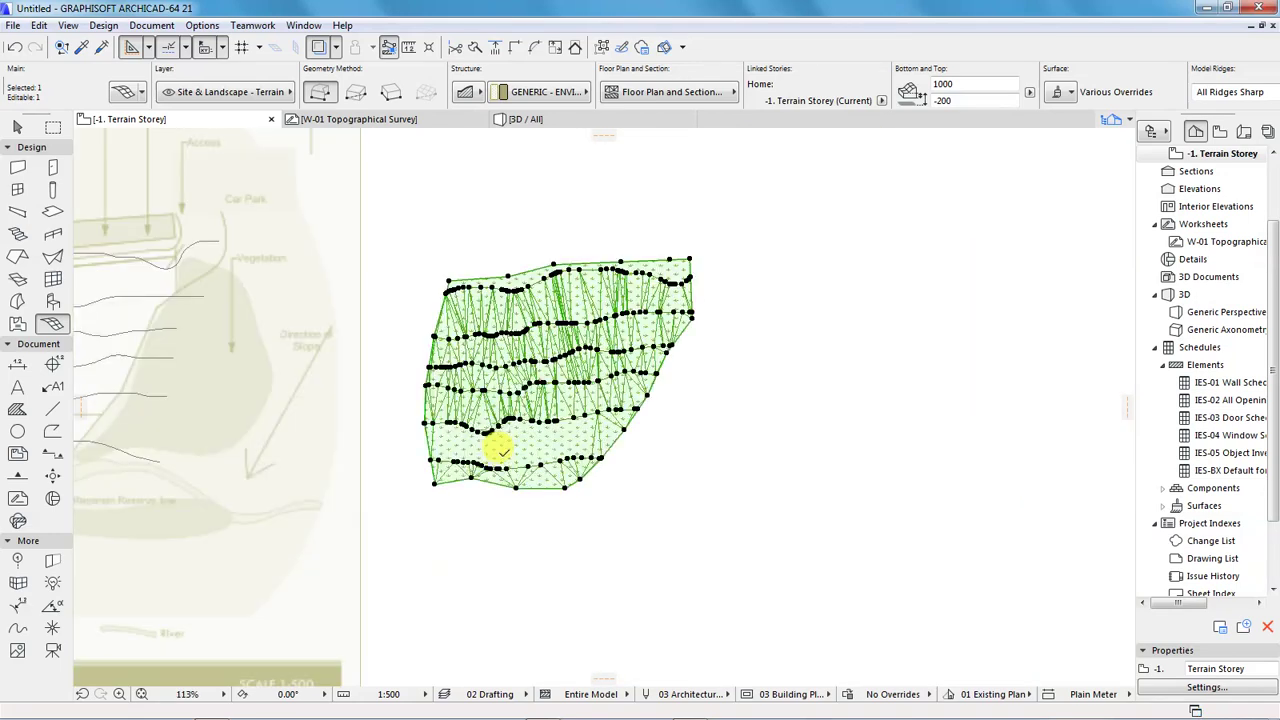
pyautogui.scroll(5, 500, 450)
# Lower the lower-left and bottom mesh corners to 1692.
pyautogui.click(333, 519)
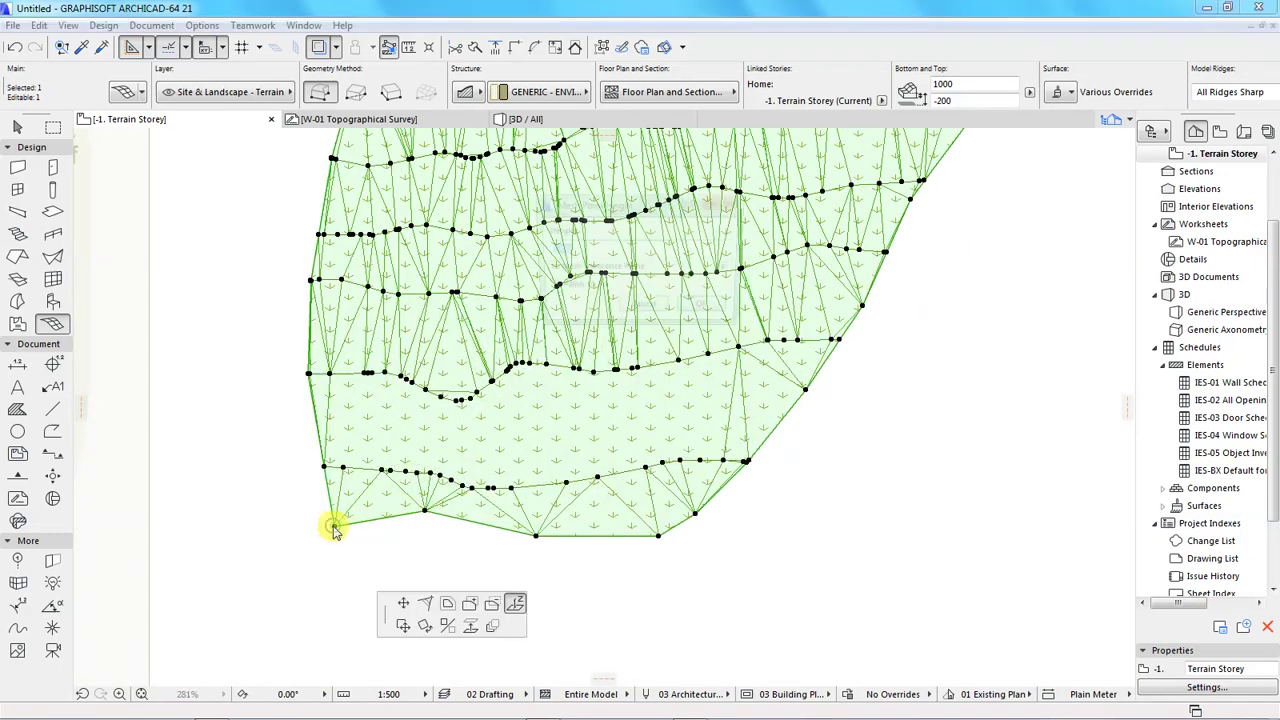
pyautogui.click(491, 434)
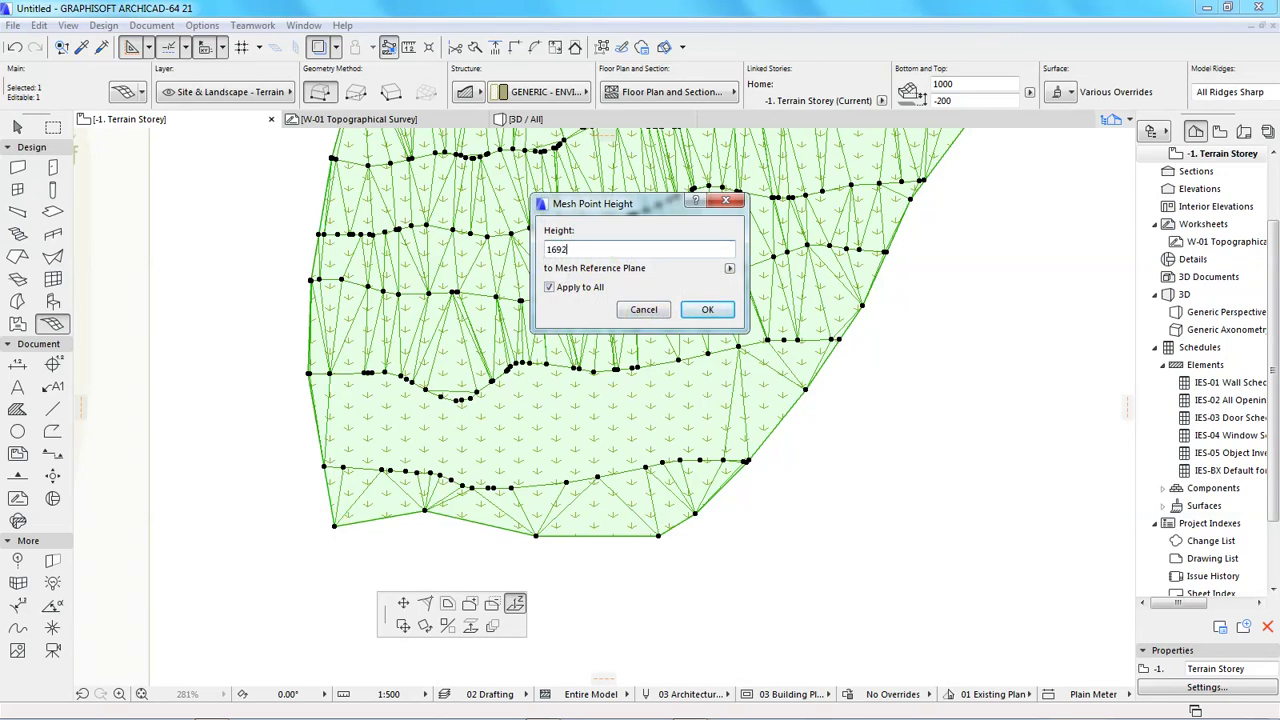
pyautogui.click(707, 309)
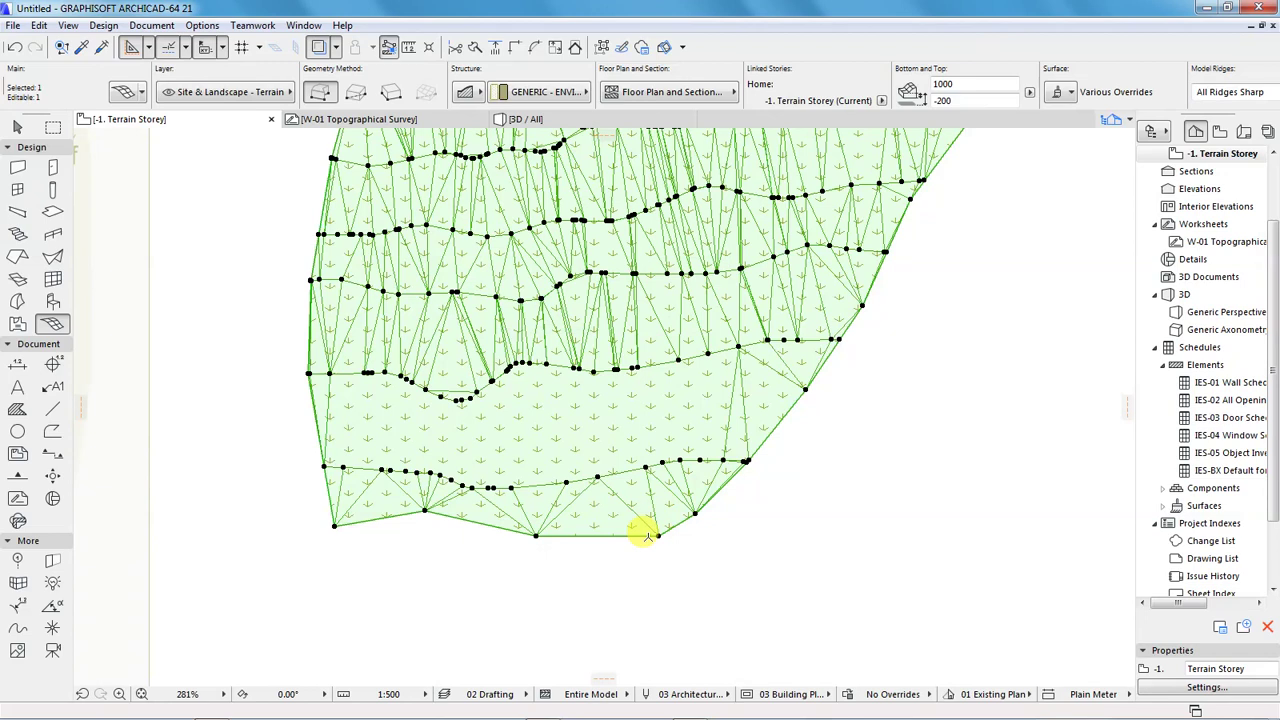
pyautogui.click(657, 533)
pyautogui.click(700, 522)
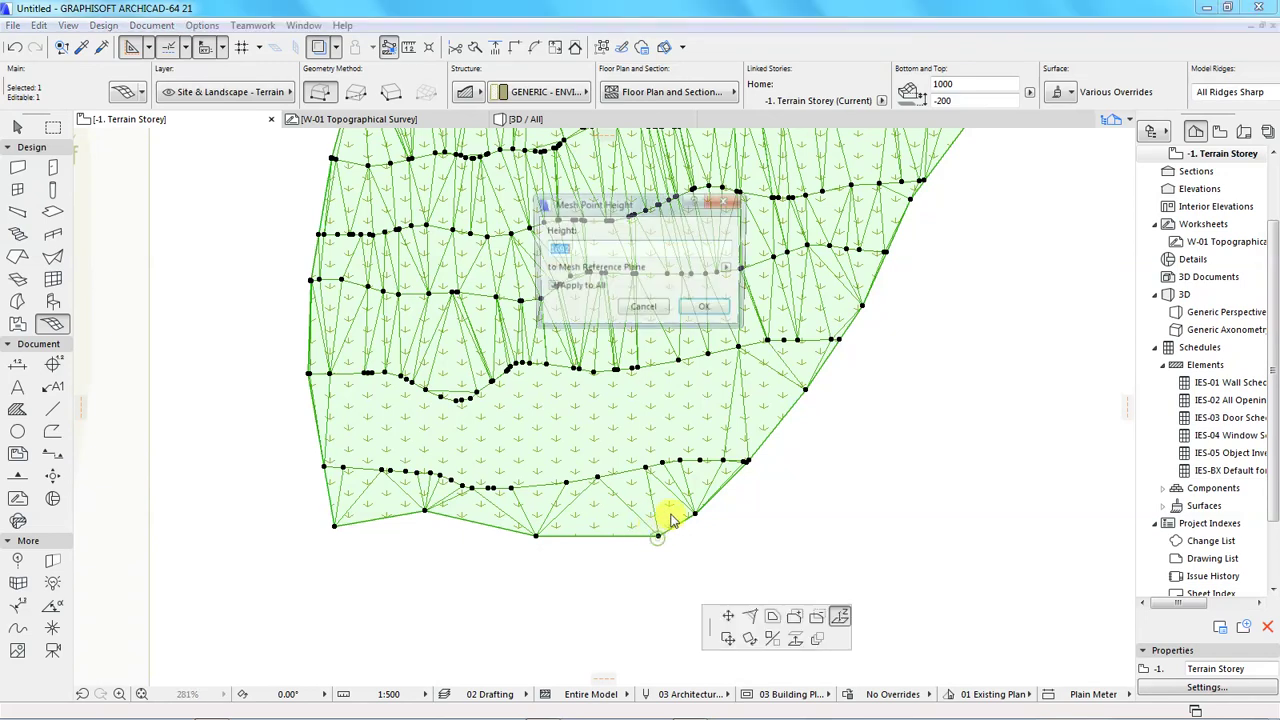
pyautogui.click(705, 309)
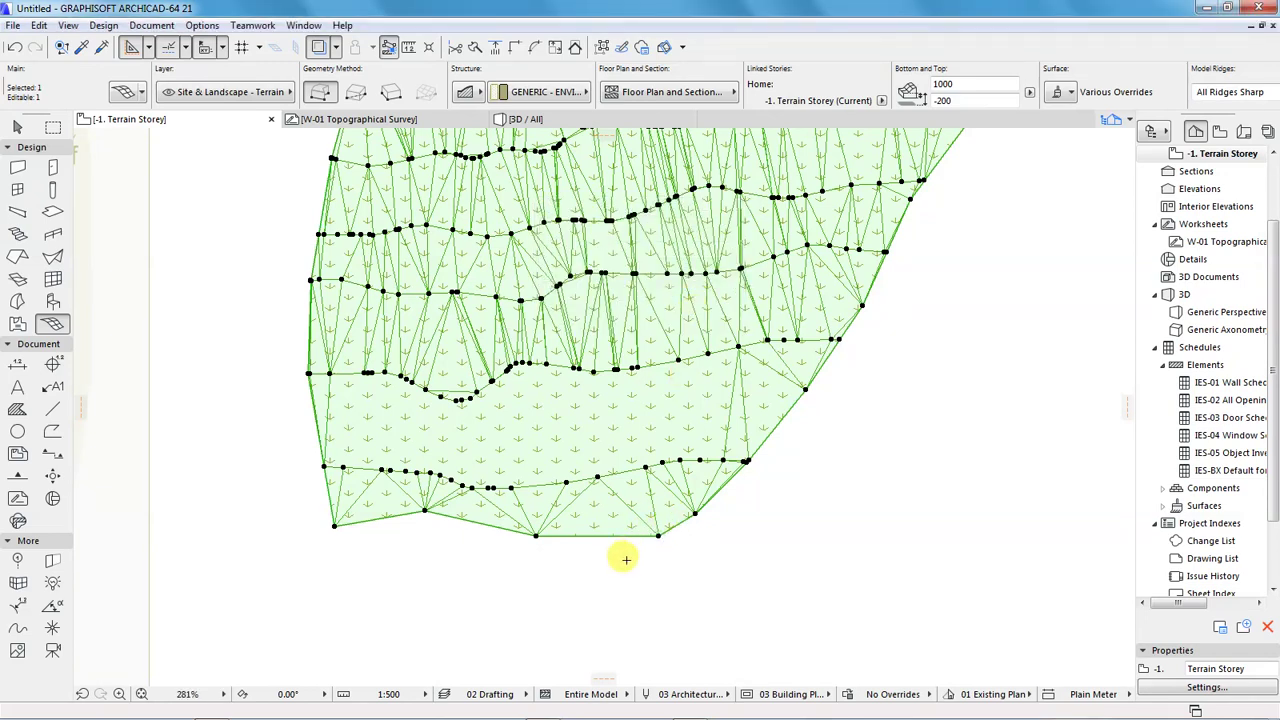
pyautogui.scroll(-4, 632, 560)
pyautogui.scroll(1, 694, 505)
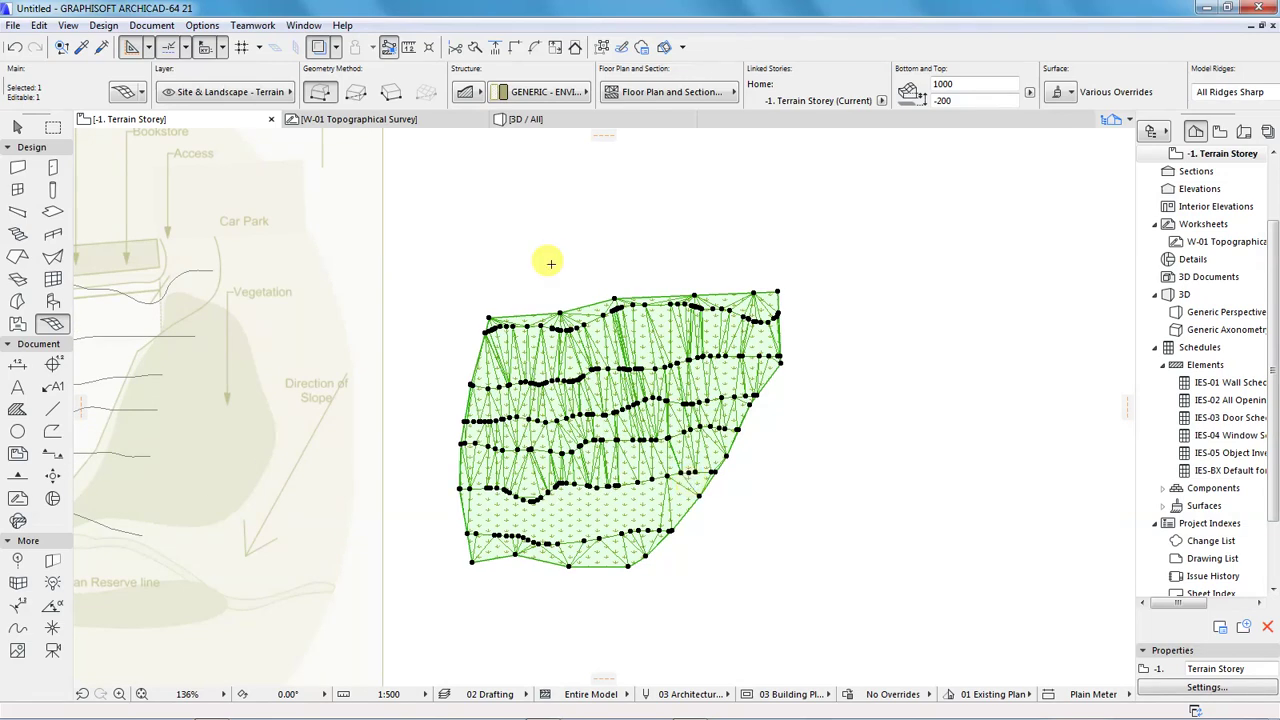
# Orbit the sloped terrain in the 3D view to low, flat side angles.
pyautogui.click(525, 119)
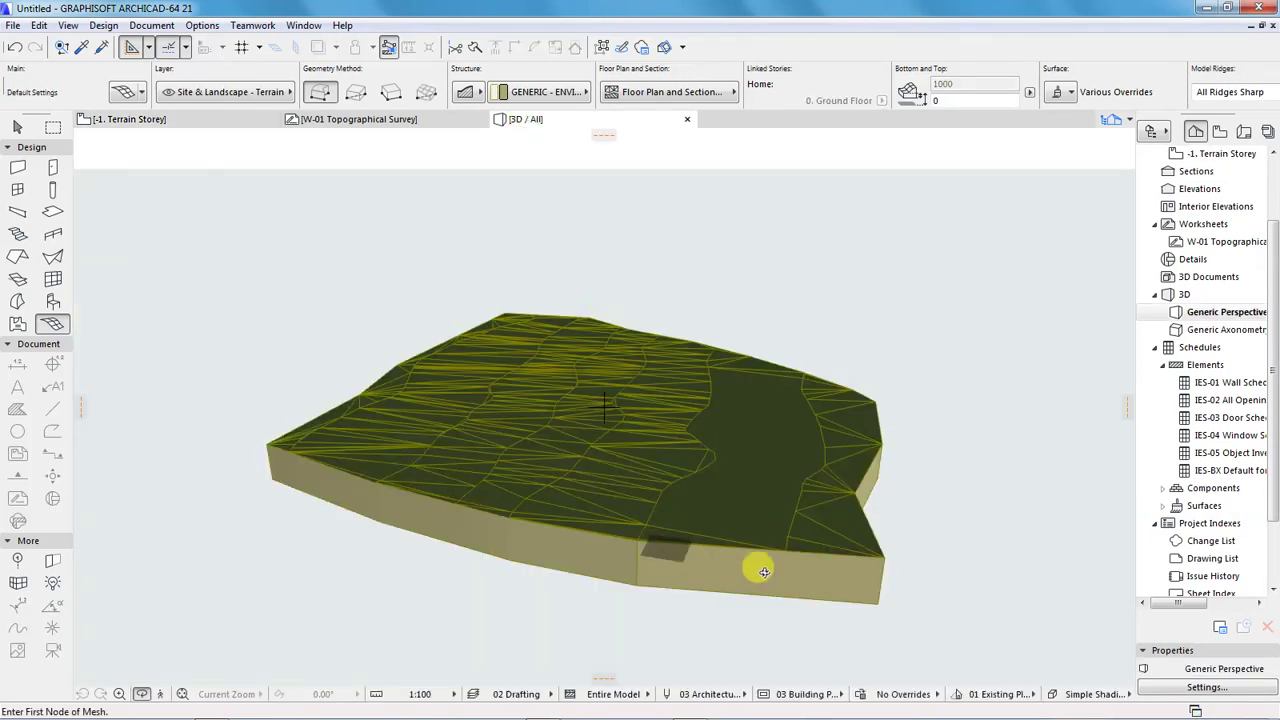
pyautogui.keyDown('shift'); pyautogui.moveTo(820, 572); pyautogui.dragTo(588, 503, button='middle'); pyautogui.keyUp('shift')
pyautogui.keyDown('shift'); pyautogui.moveTo(843, 498); pyautogui.dragTo(166, 424, button='middle'); pyautogui.keyUp('shift')
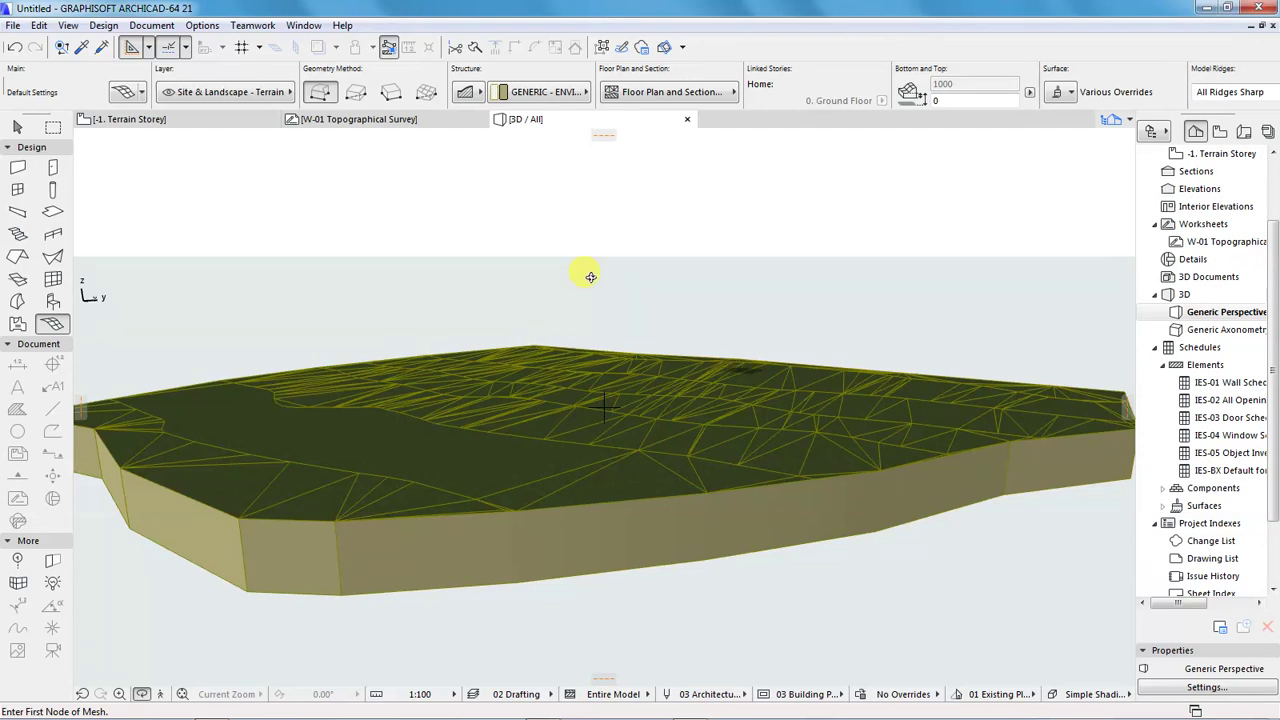
# Return to the Terrain Storey plan and deselect the terrain mesh.
pyautogui.click(145, 120)
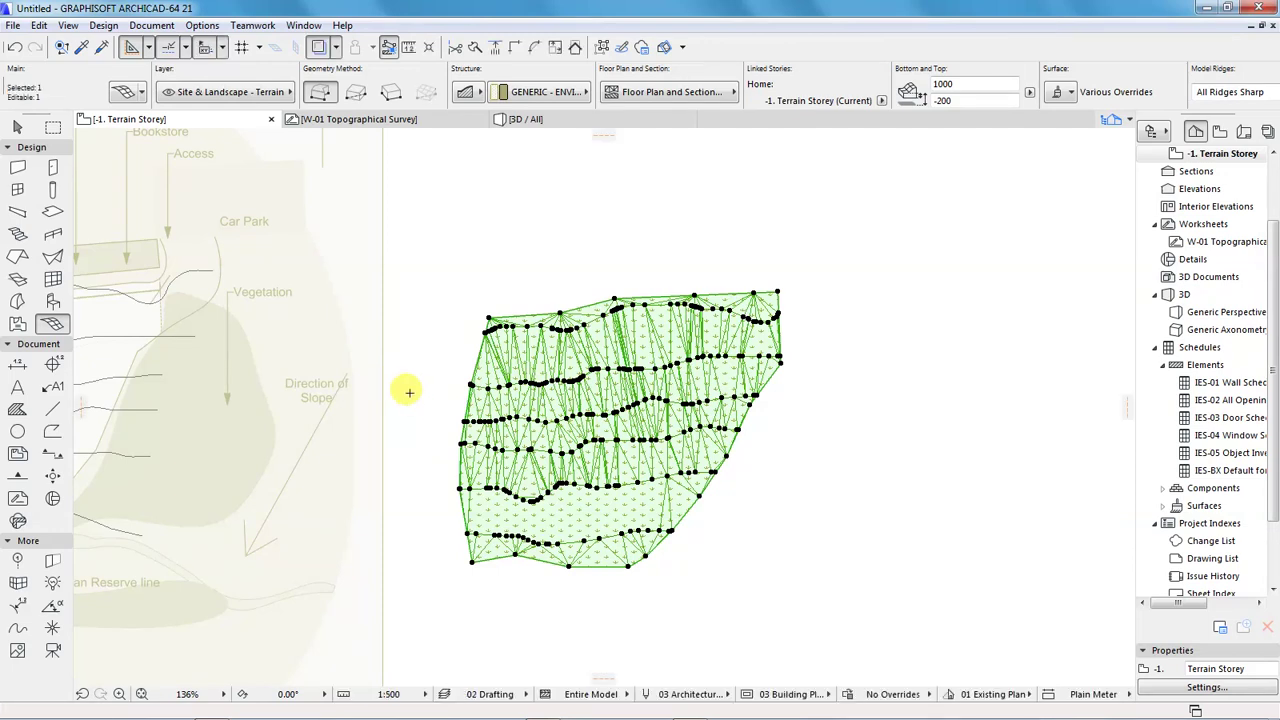
pyautogui.scroll(-3, 363, 356)
pyautogui.press('Escape')
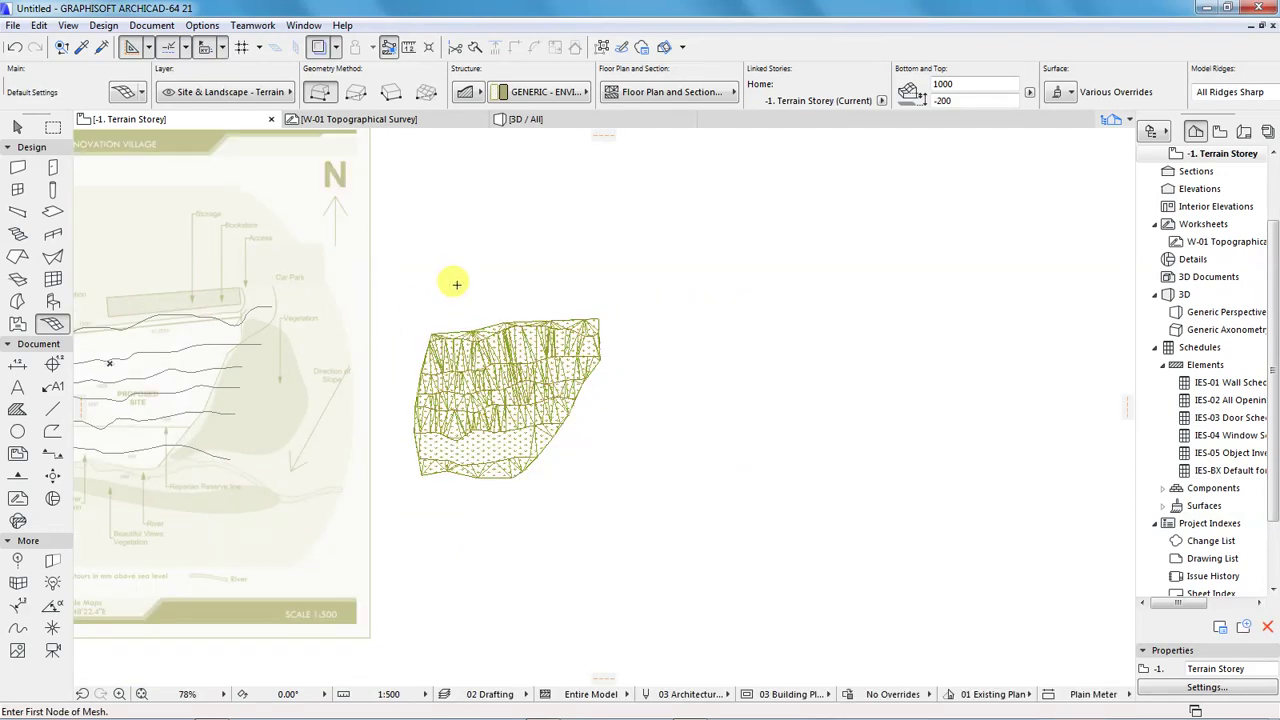
pyautogui.scroll(-3, 340, 407)
pyautogui.scroll(2, 727, 403)
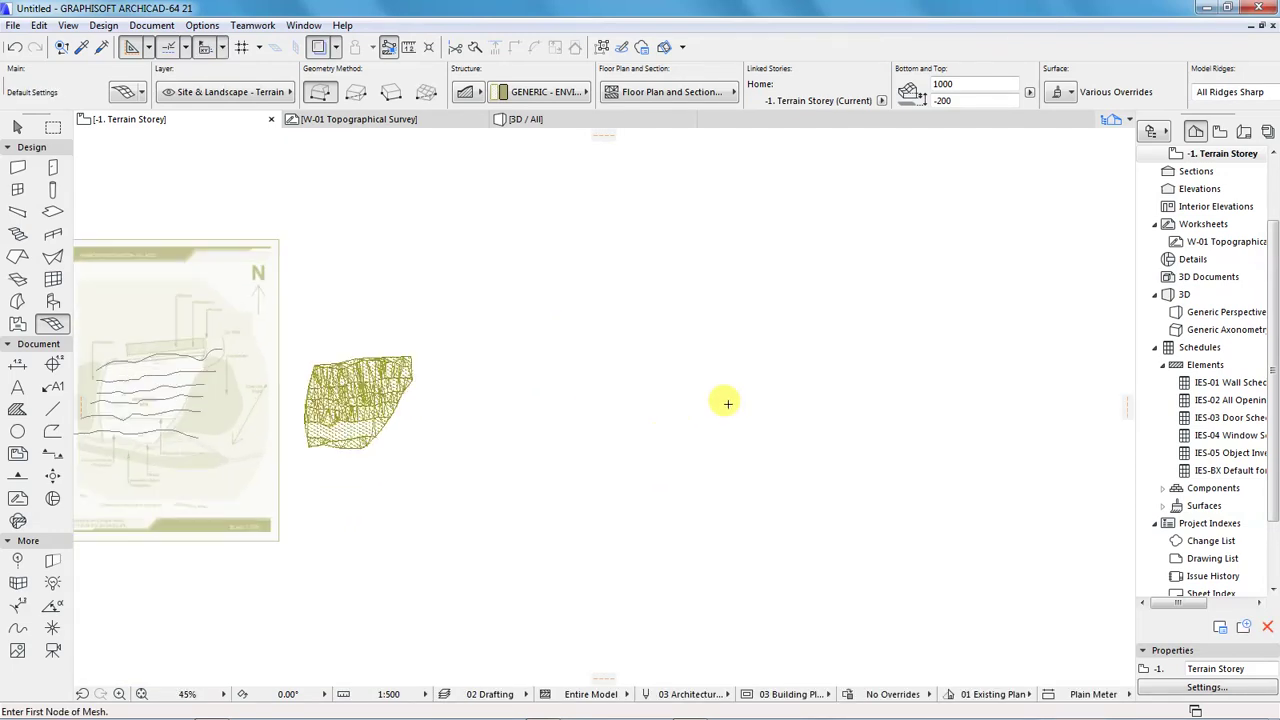
pyautogui.scroll(1, 727, 403)
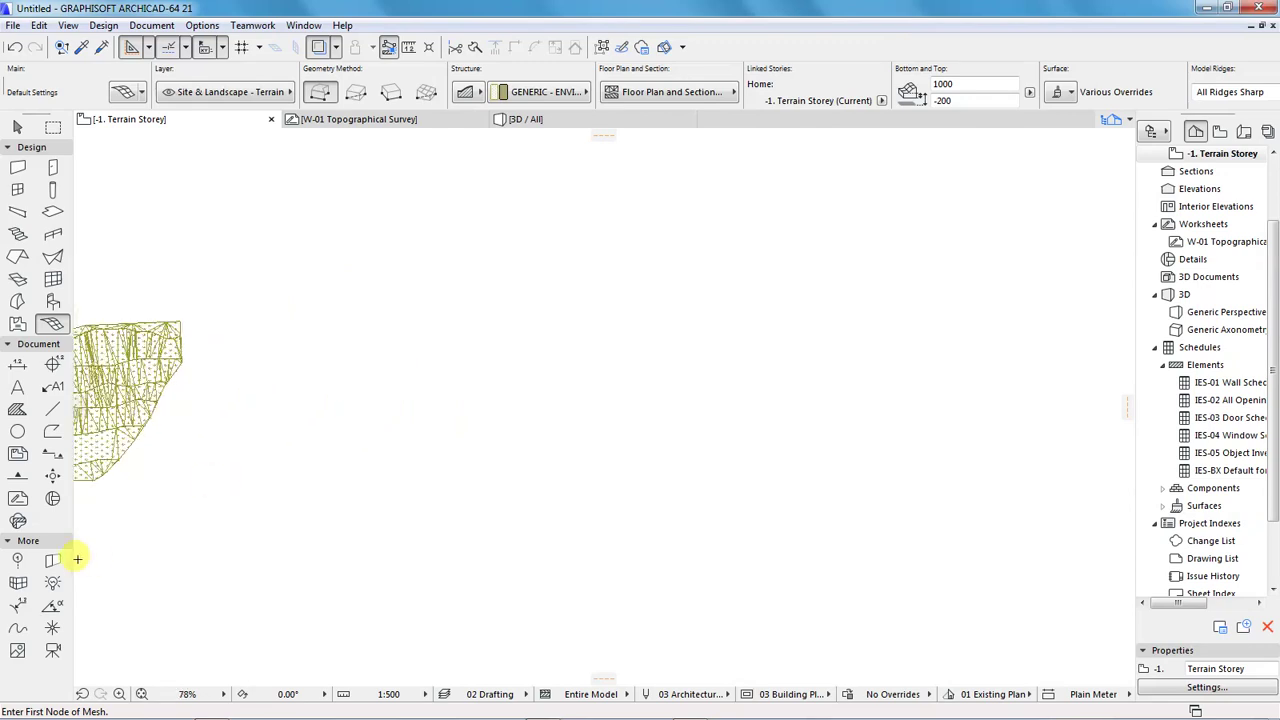
# Draw the first wavy contour spline with a trough in the empty area.
pyautogui.click(17, 629)
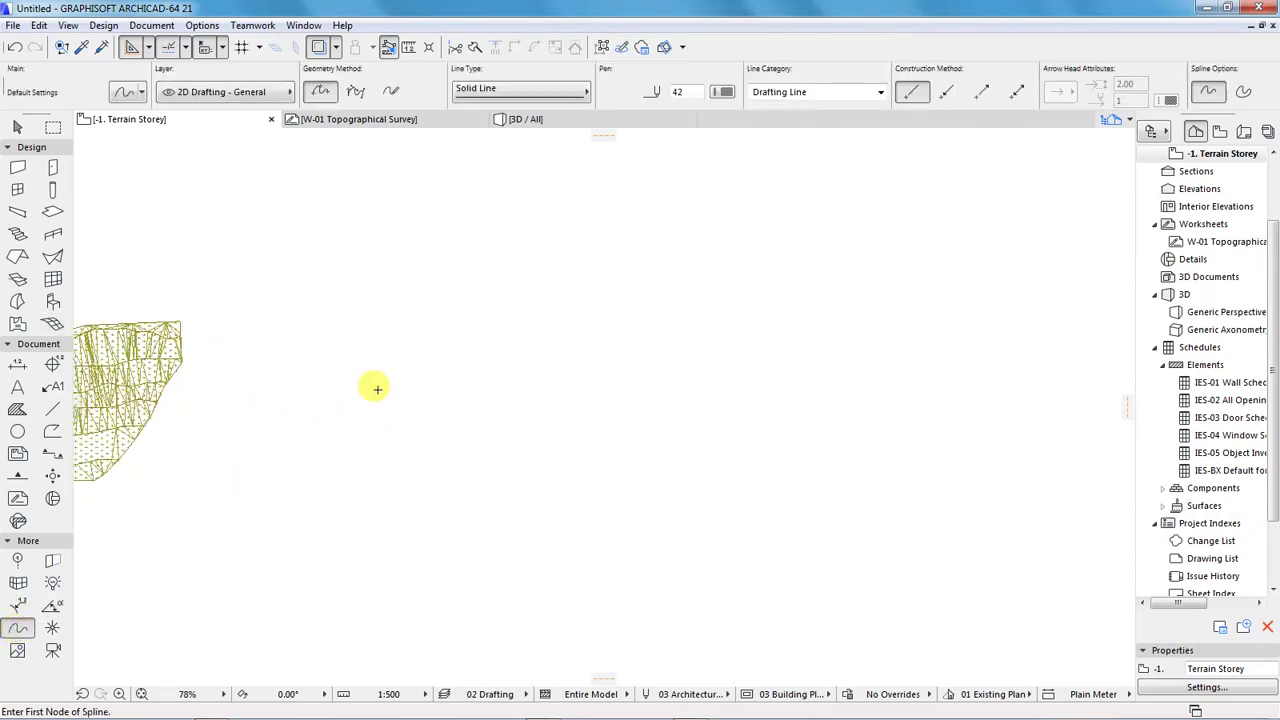
pyautogui.click(494, 511)
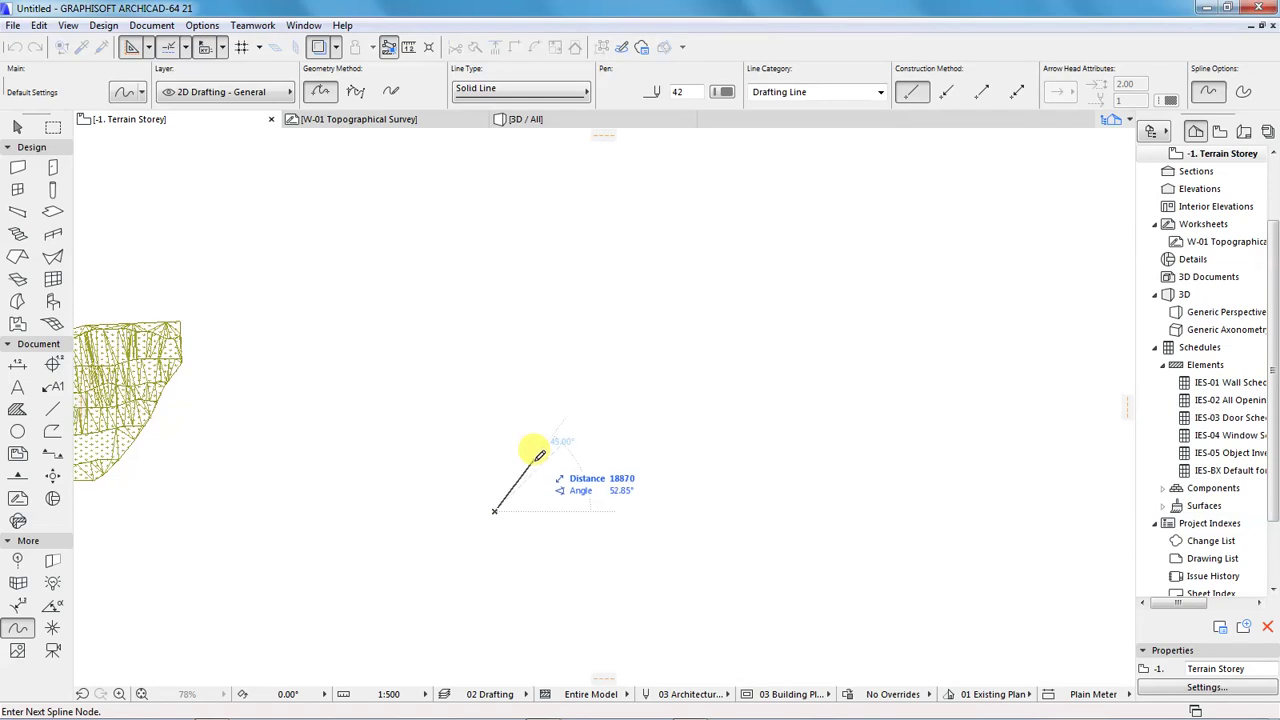
pyautogui.click(535, 460)
pyautogui.click(601, 500)
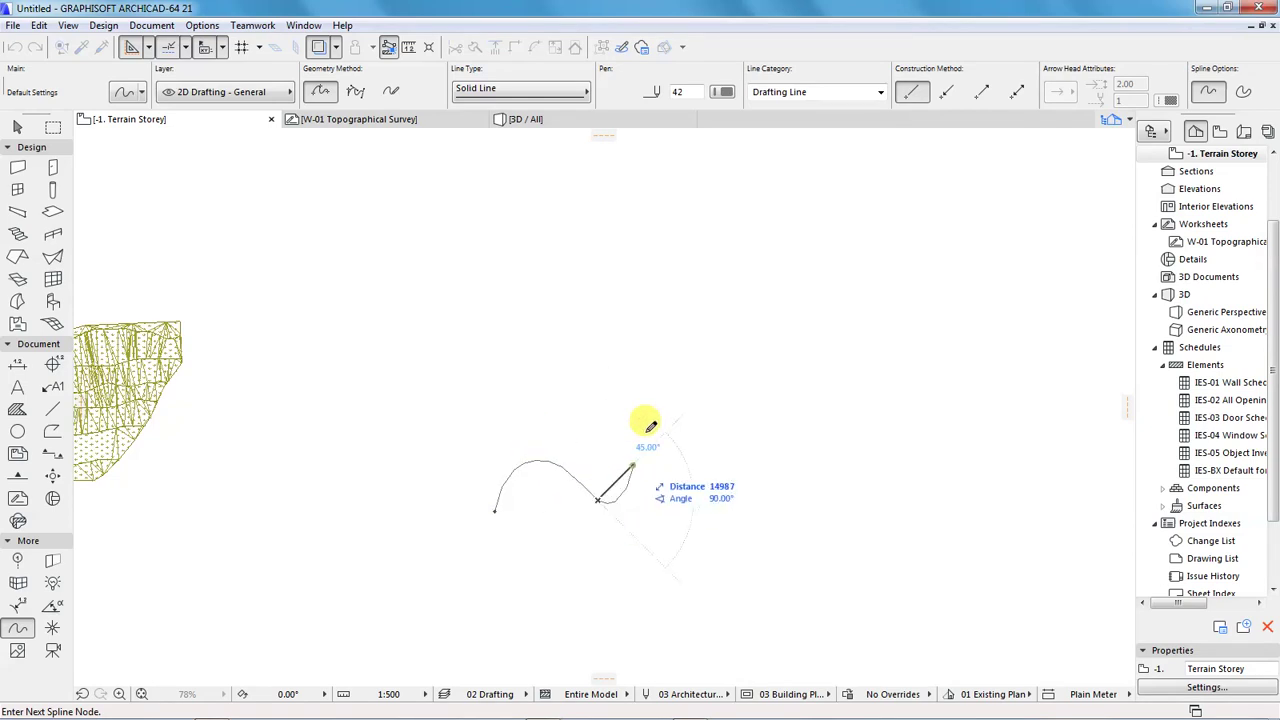
pyautogui.click(657, 404)
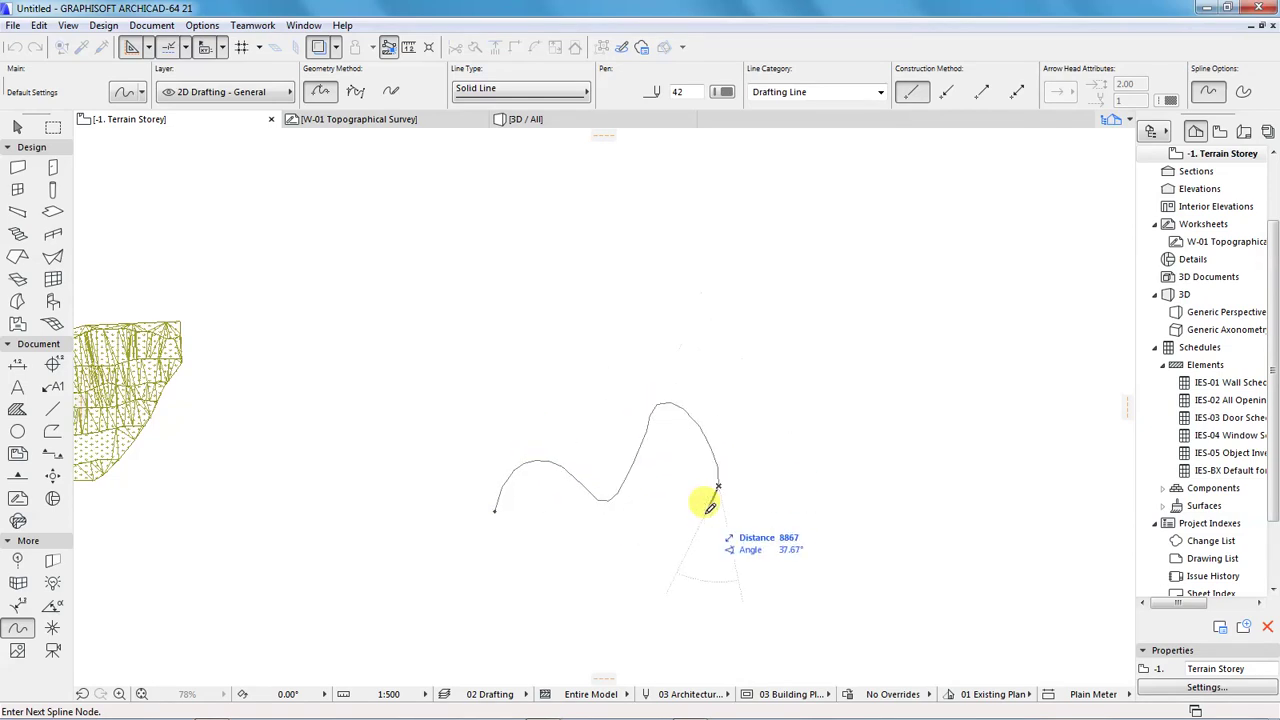
pyautogui.doubleClick(705, 513)
# Draw a second, larger contour spline dipping and arching over the first.
pyautogui.click(478, 463)
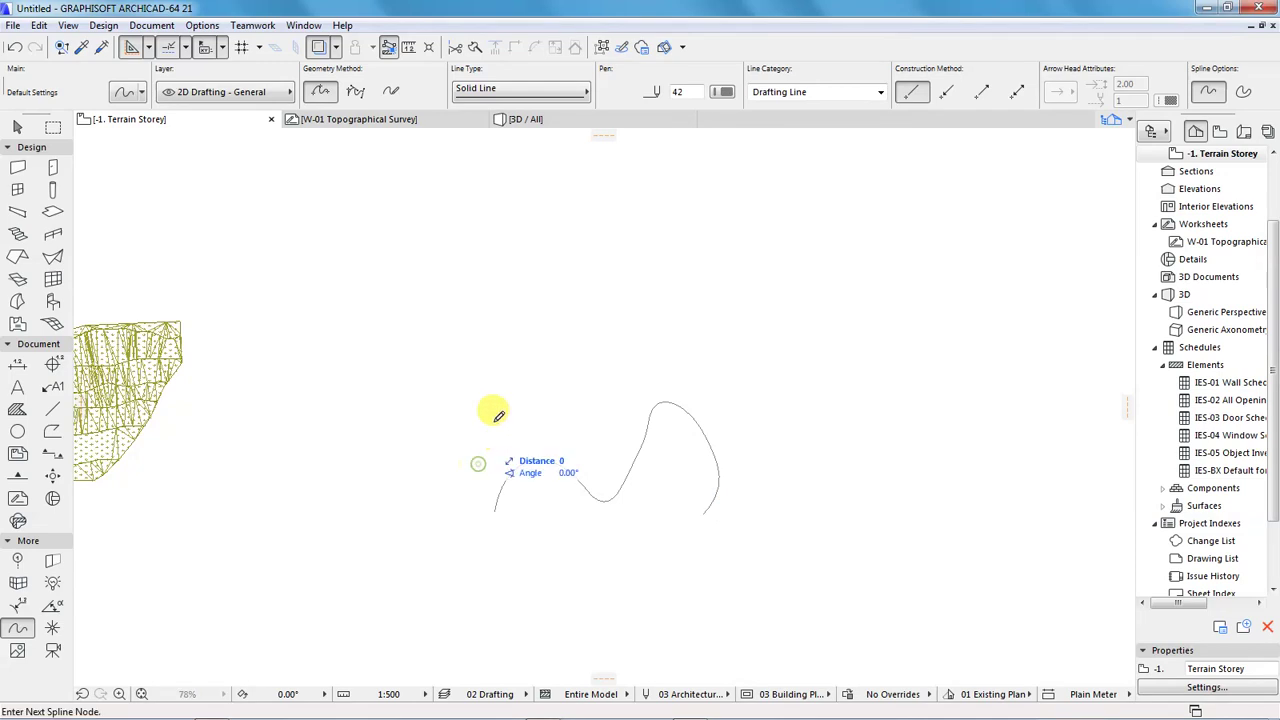
pyautogui.click(548, 417)
pyautogui.click(598, 470)
pyautogui.click(619, 404)
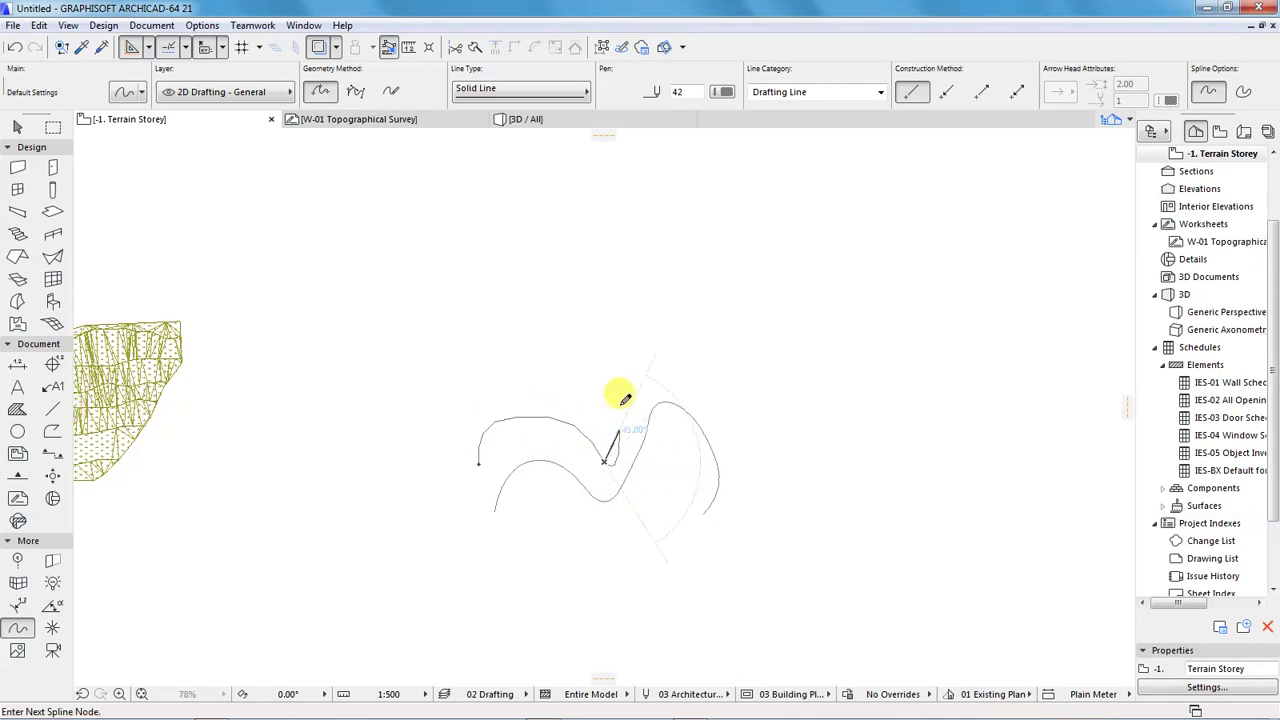
pyautogui.click(690, 323)
pyautogui.click(760, 383)
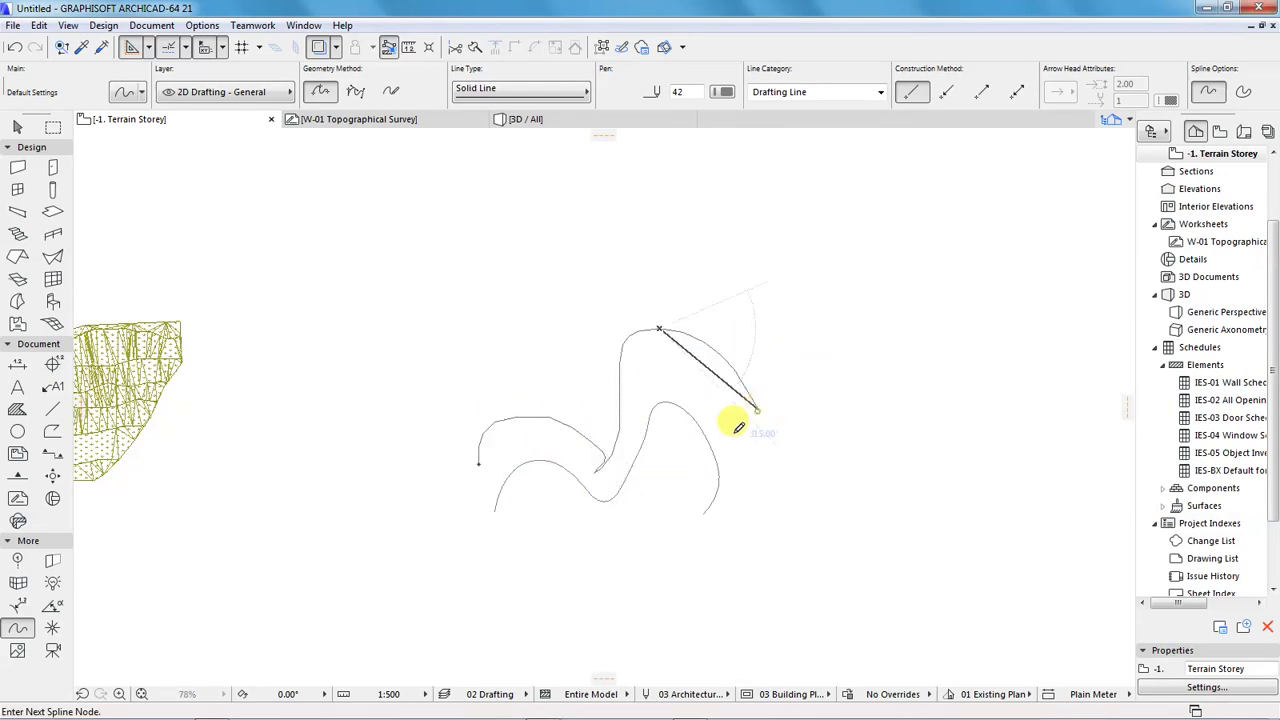
pyautogui.click(733, 437)
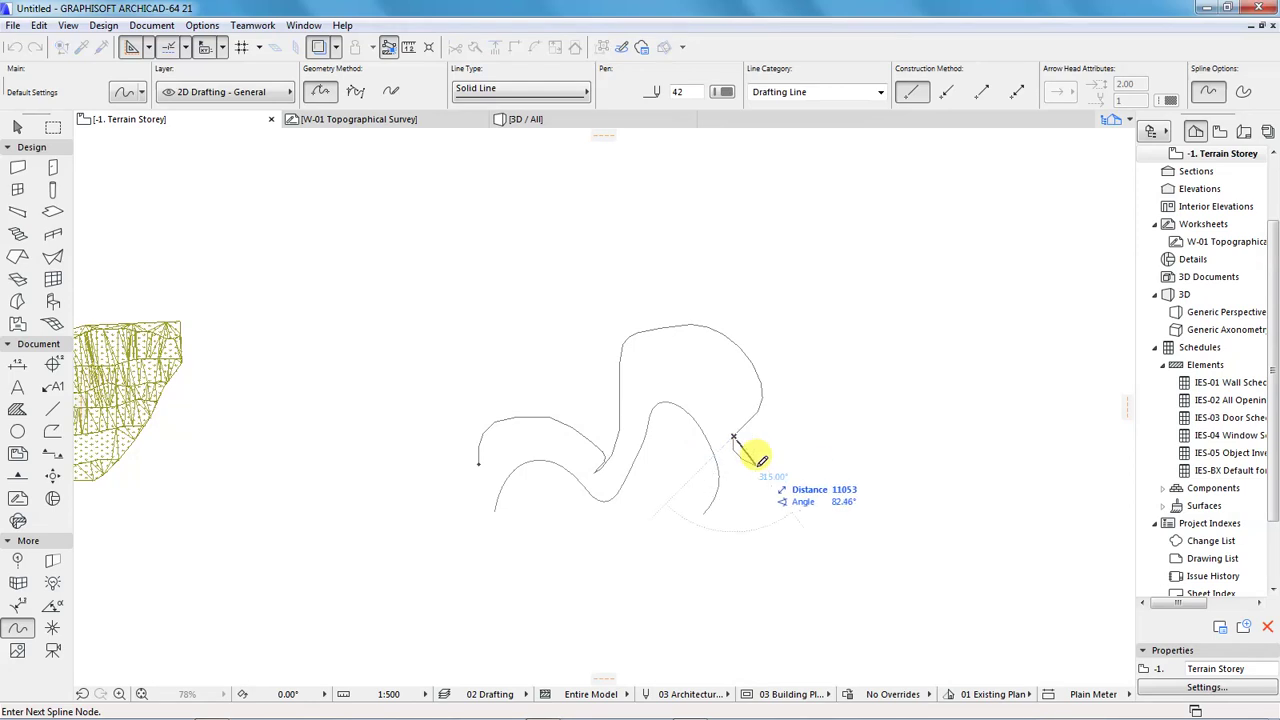
pyautogui.doubleClick(760, 460)
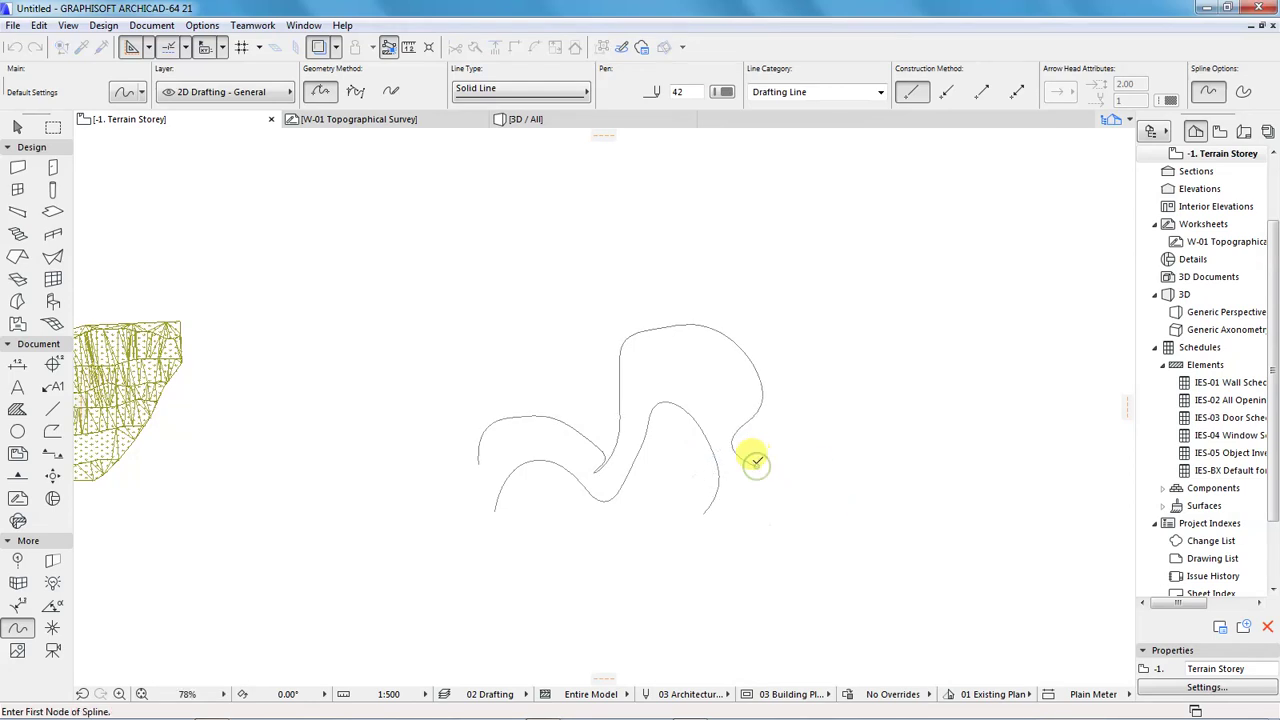
# Draw a short left curve, a top arc, and a short connecting curve.
pyautogui.click(456, 411)
pyautogui.click(520, 370)
pyautogui.doubleClick(571, 378)
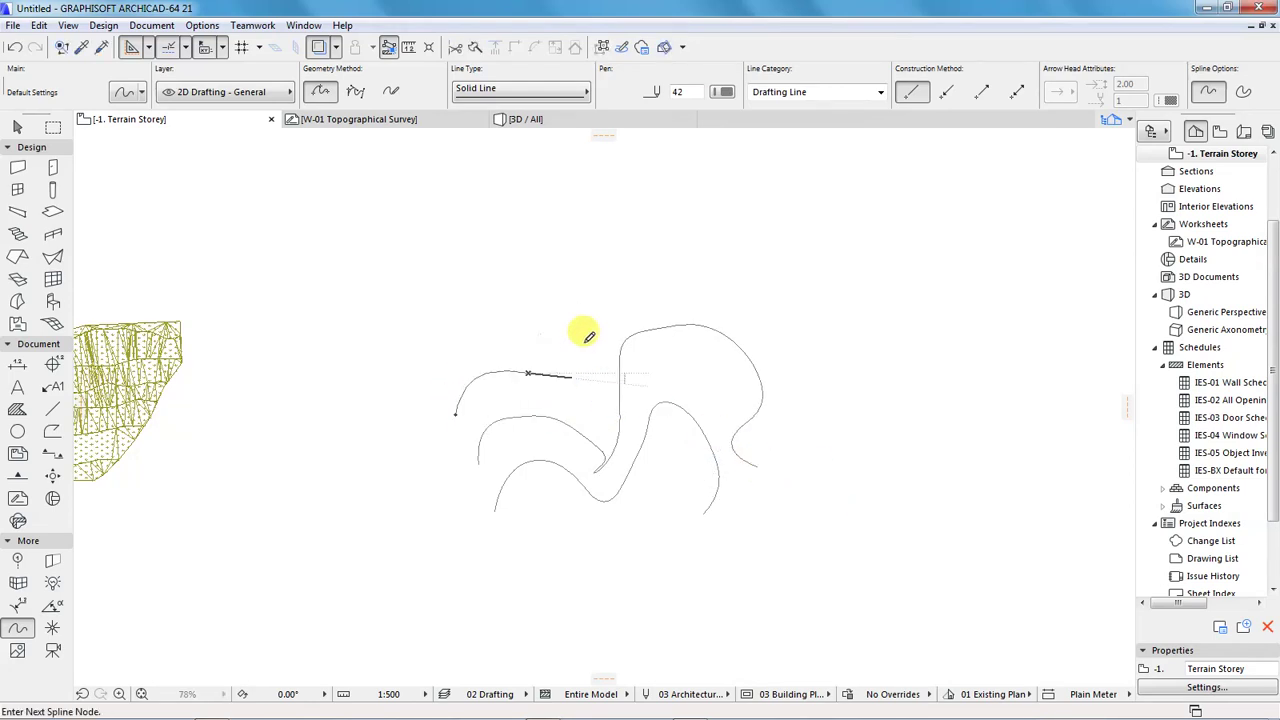
pyautogui.click(584, 343)
pyautogui.click(668, 283)
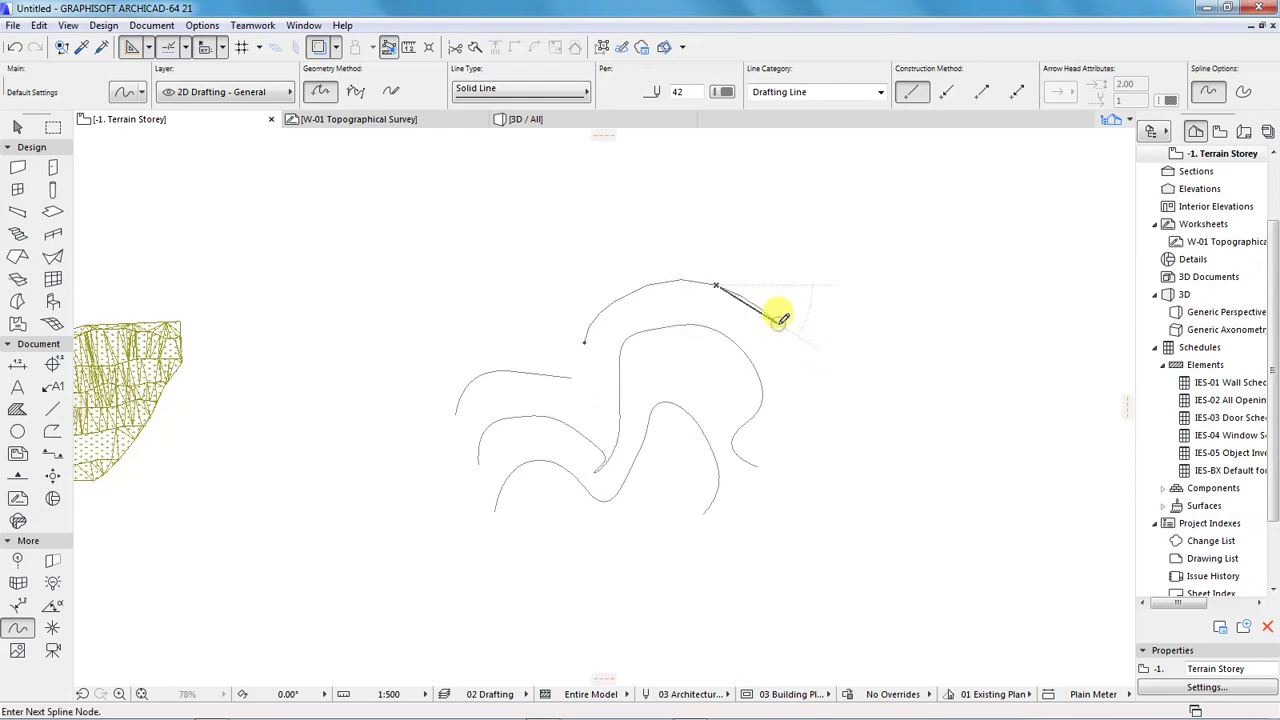
pyautogui.click(778, 314)
pyautogui.doubleClick(778, 314)
pyautogui.click(570, 377)
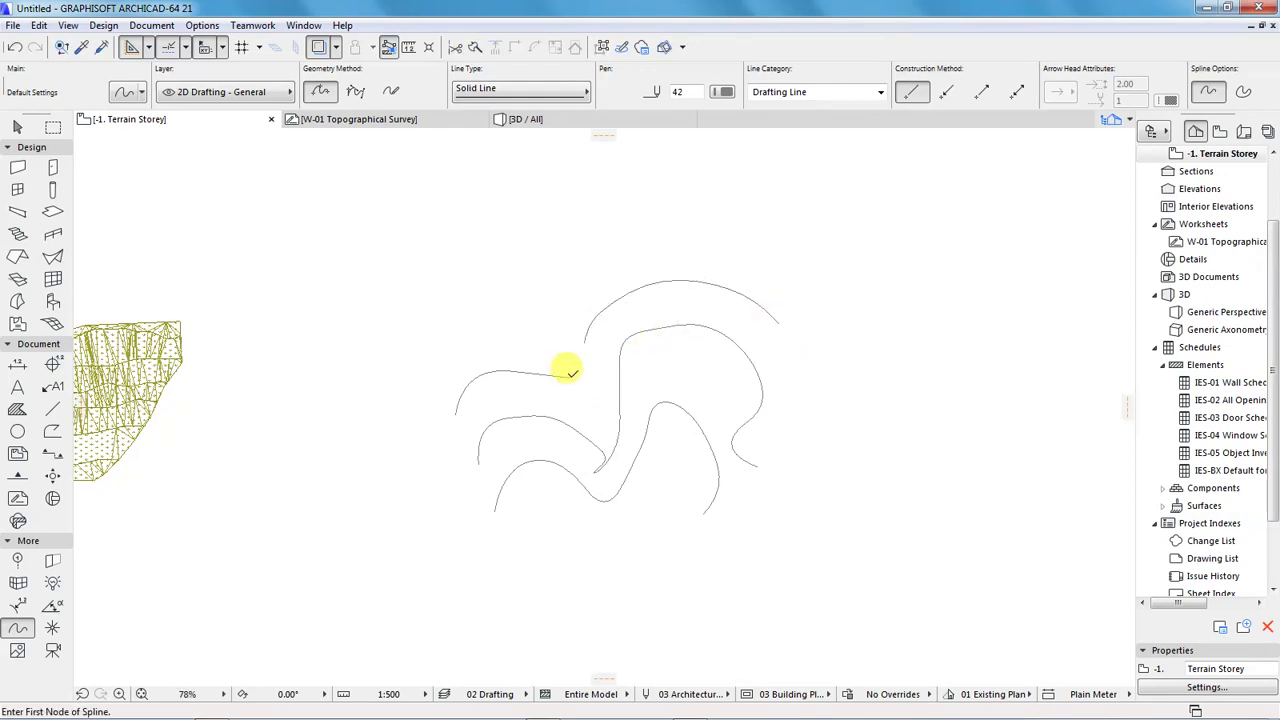
pyautogui.doubleClick(587, 328)
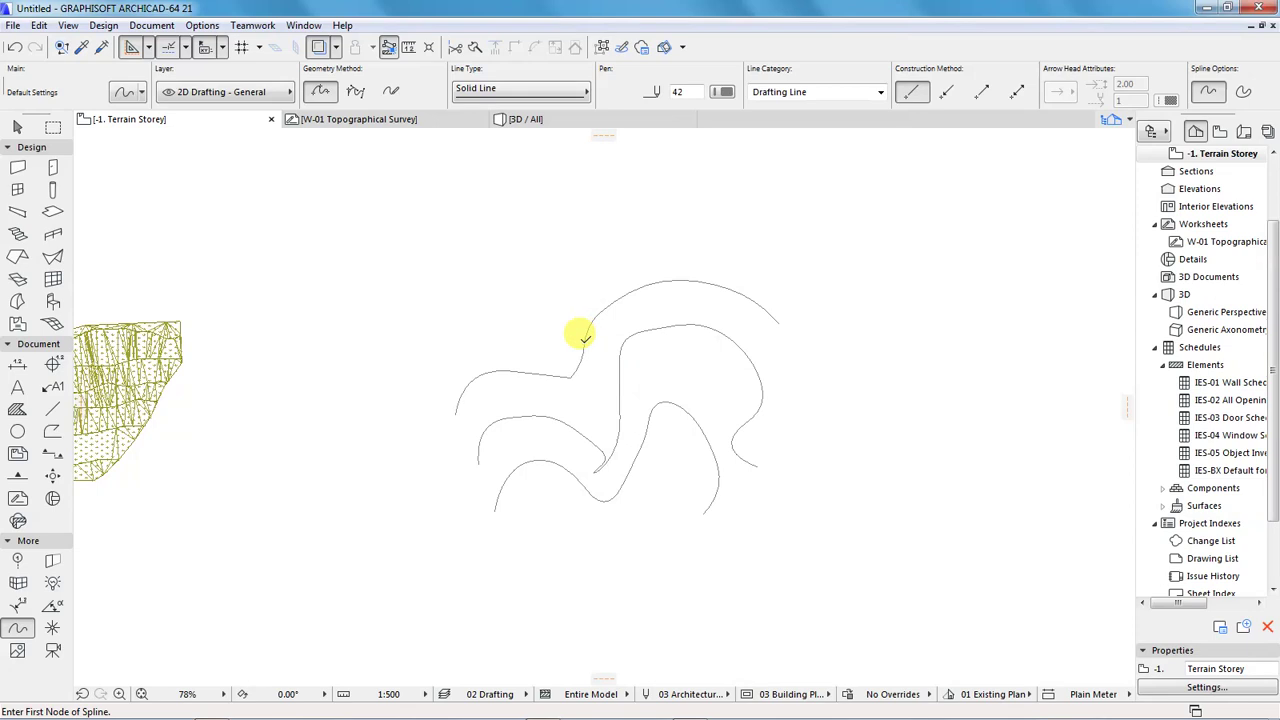
# Delete the short left curve, connecting curve, and top arc.
pyautogui.keyDown('shift'); pyautogui.click(579, 371); pyautogui.keyUp('shift')
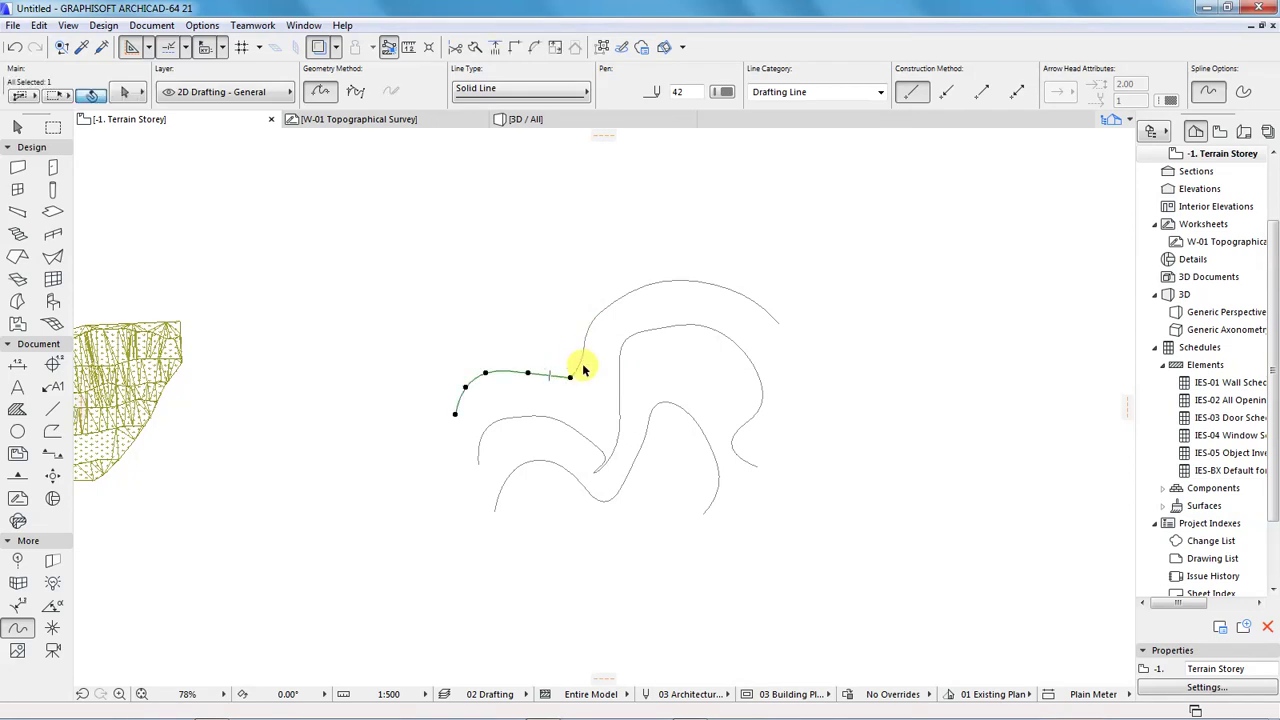
pyautogui.keyDown('shift'); pyautogui.click(582, 350); pyautogui.keyUp('shift')
pyautogui.press('Delete')
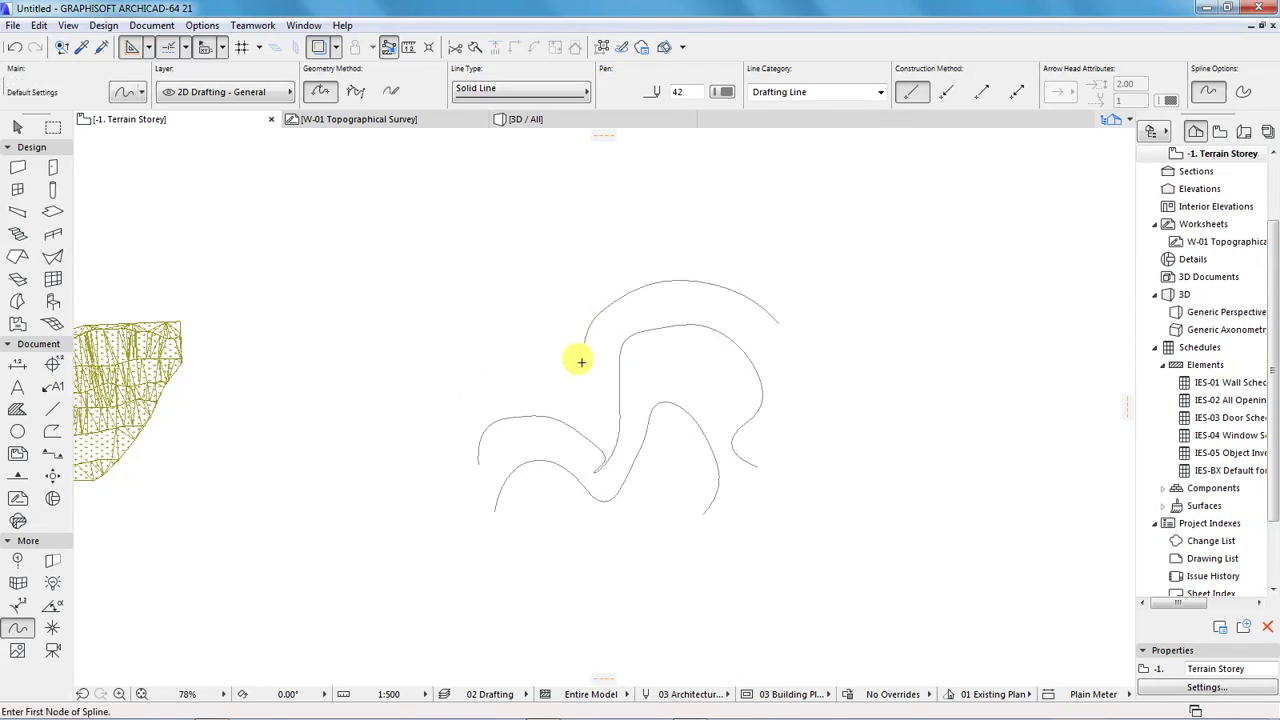
pyautogui.click(586, 336)
pyautogui.press('Delete')
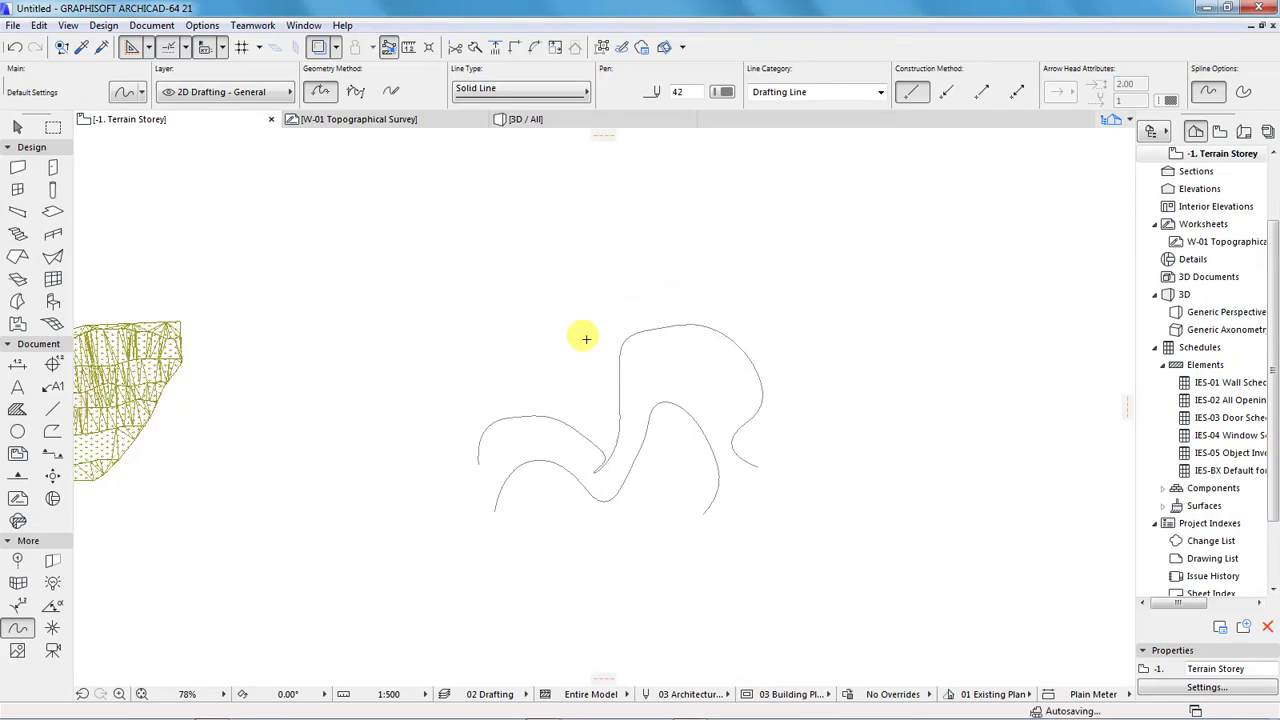
# Redraw the upper contour spline along a new curving path.
pyautogui.click(462, 407)
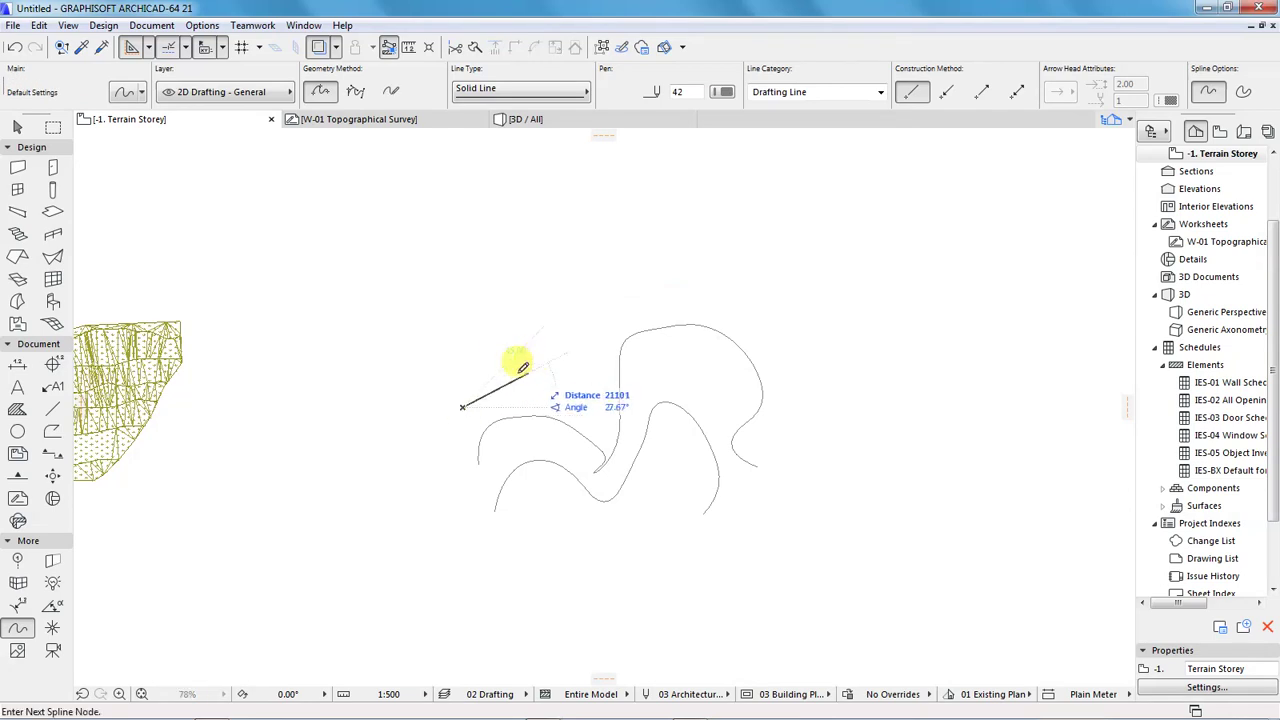
pyautogui.click(579, 406)
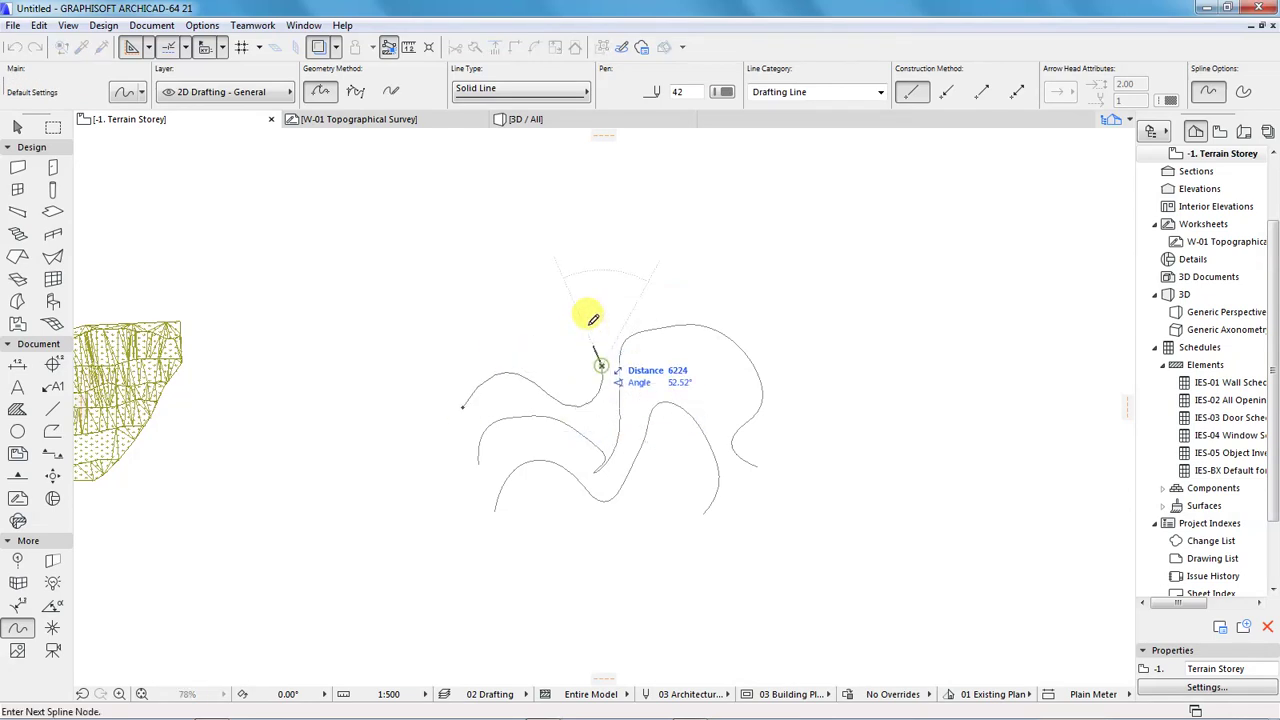
pyautogui.click(598, 293)
pyautogui.click(702, 283)
pyautogui.click(778, 300)
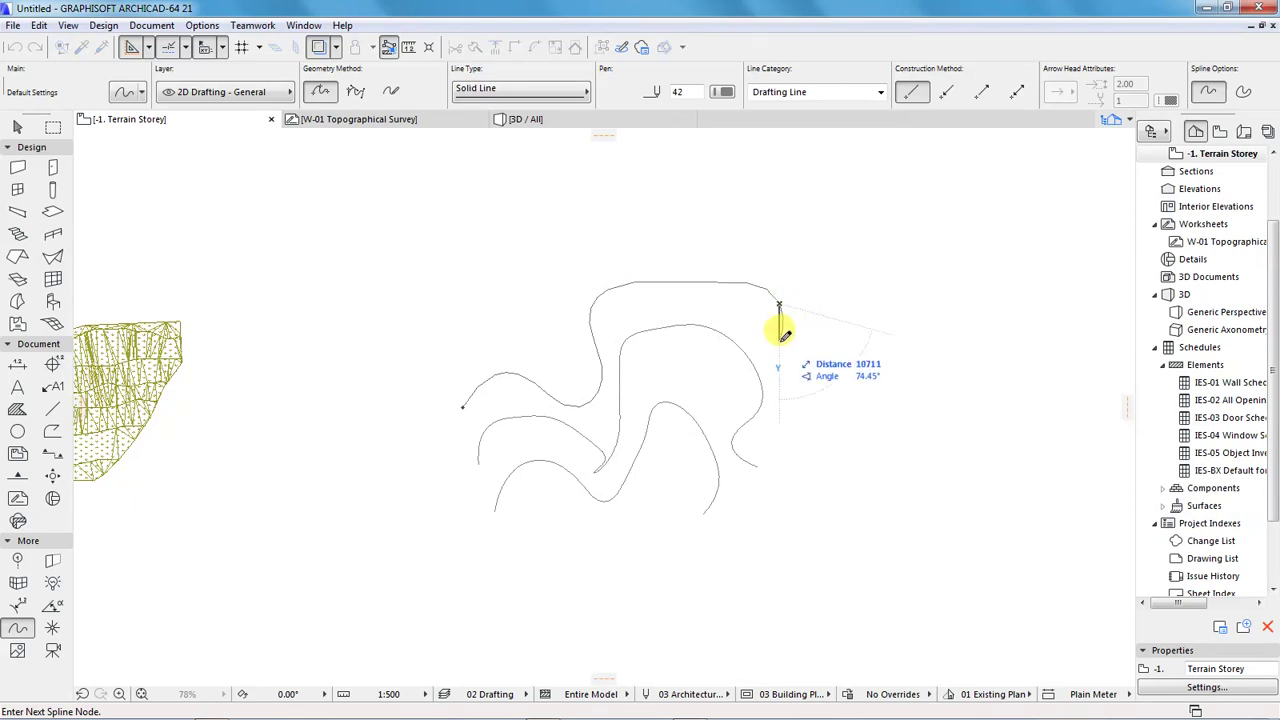
pyautogui.doubleClick(781, 338)
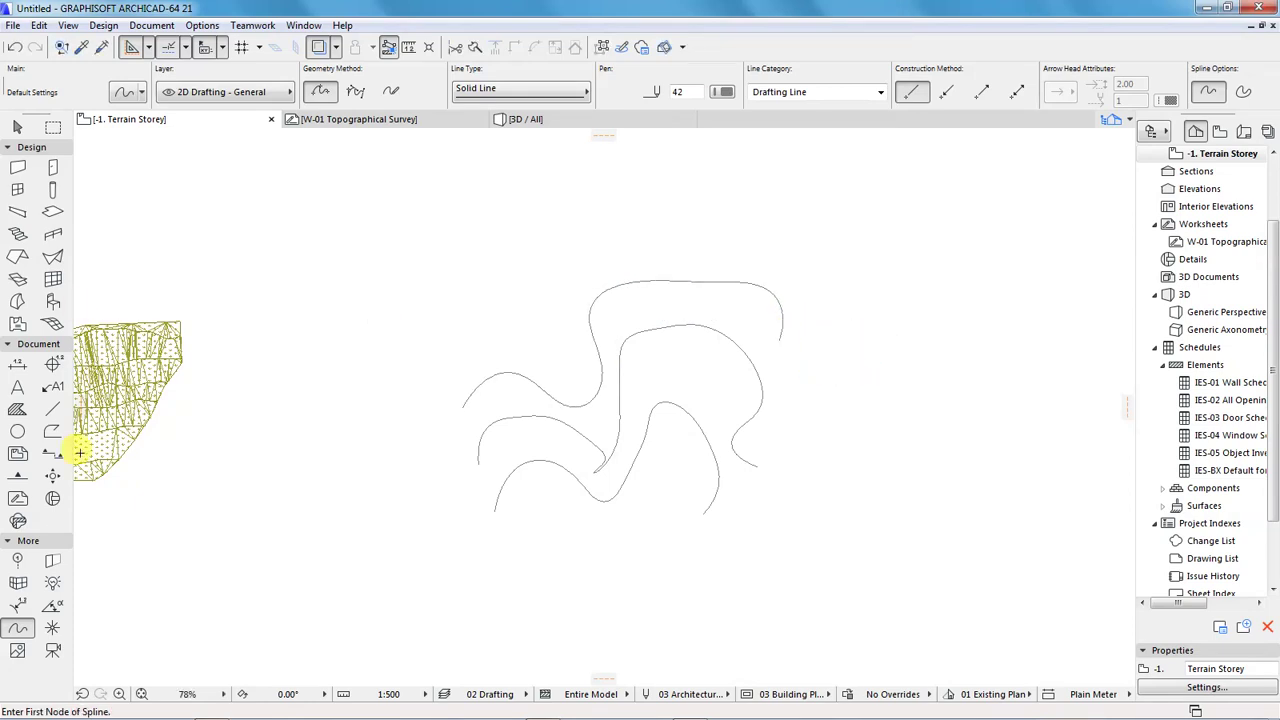
# Draw a four-cornered mesh enclosing all the contour splines.
pyautogui.click(52, 323)
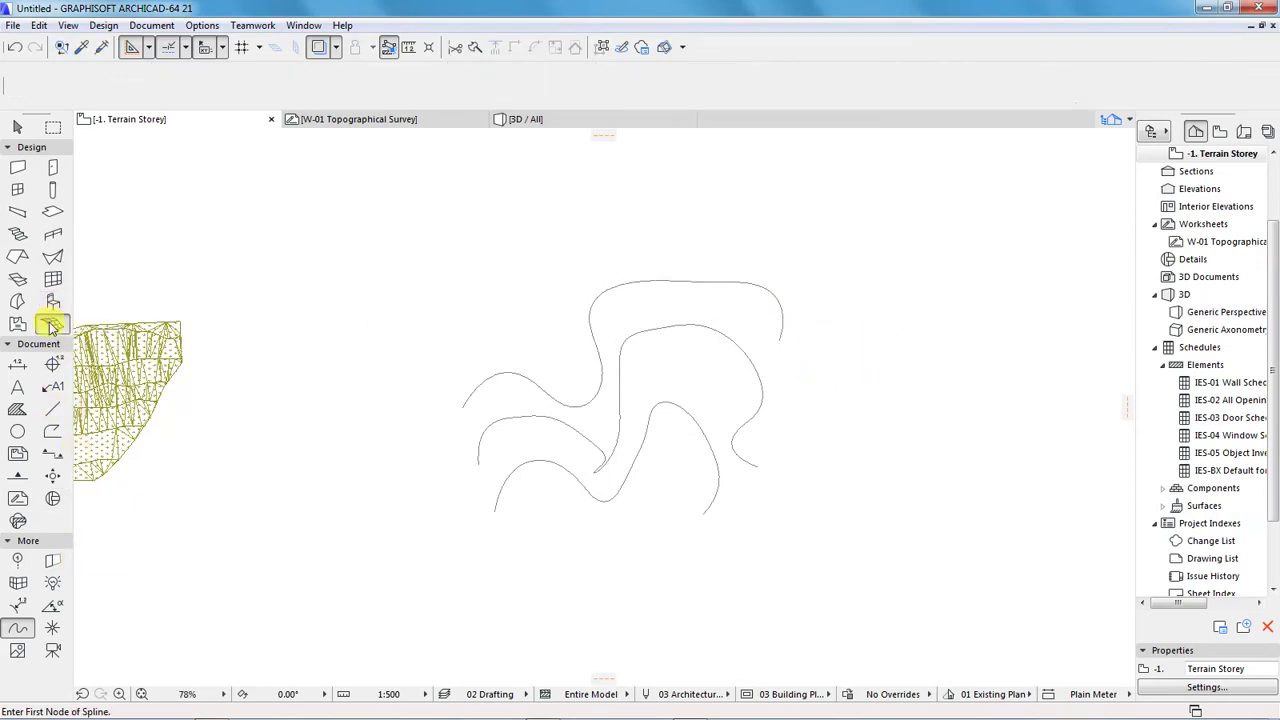
pyautogui.click(467, 286)
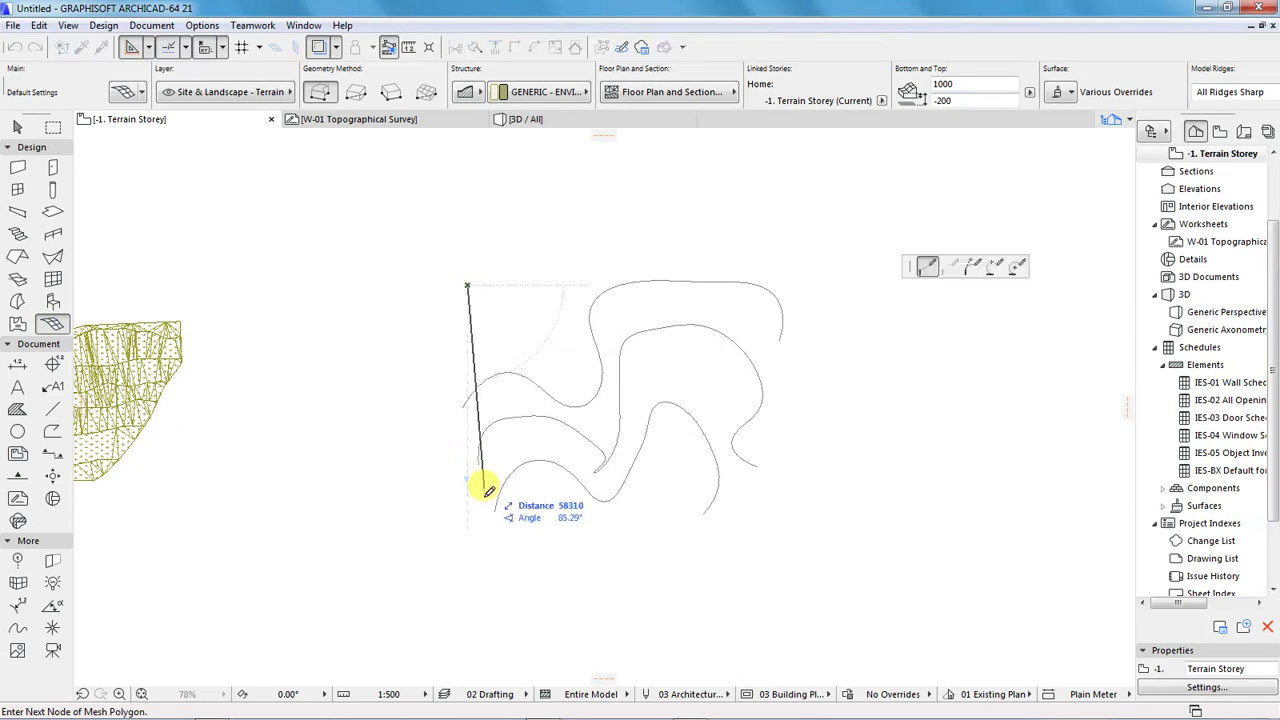
pyautogui.click(506, 538)
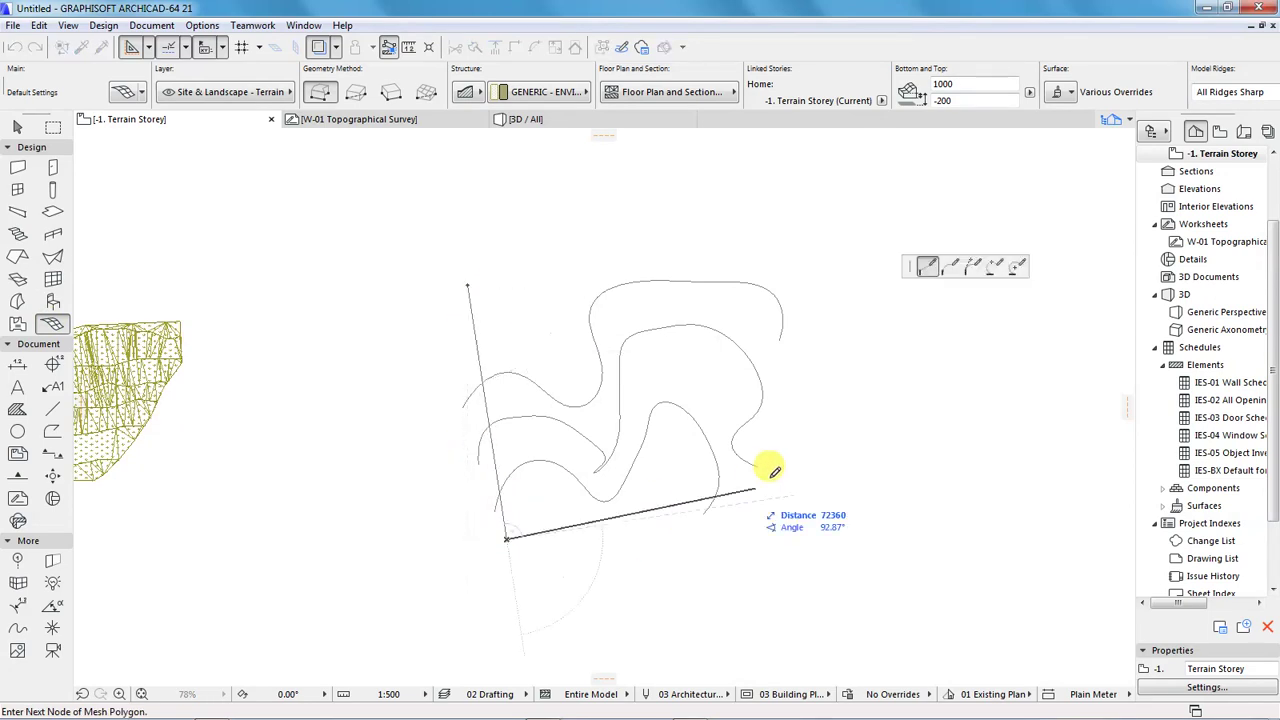
pyautogui.click(768, 460)
pyautogui.click(775, 256)
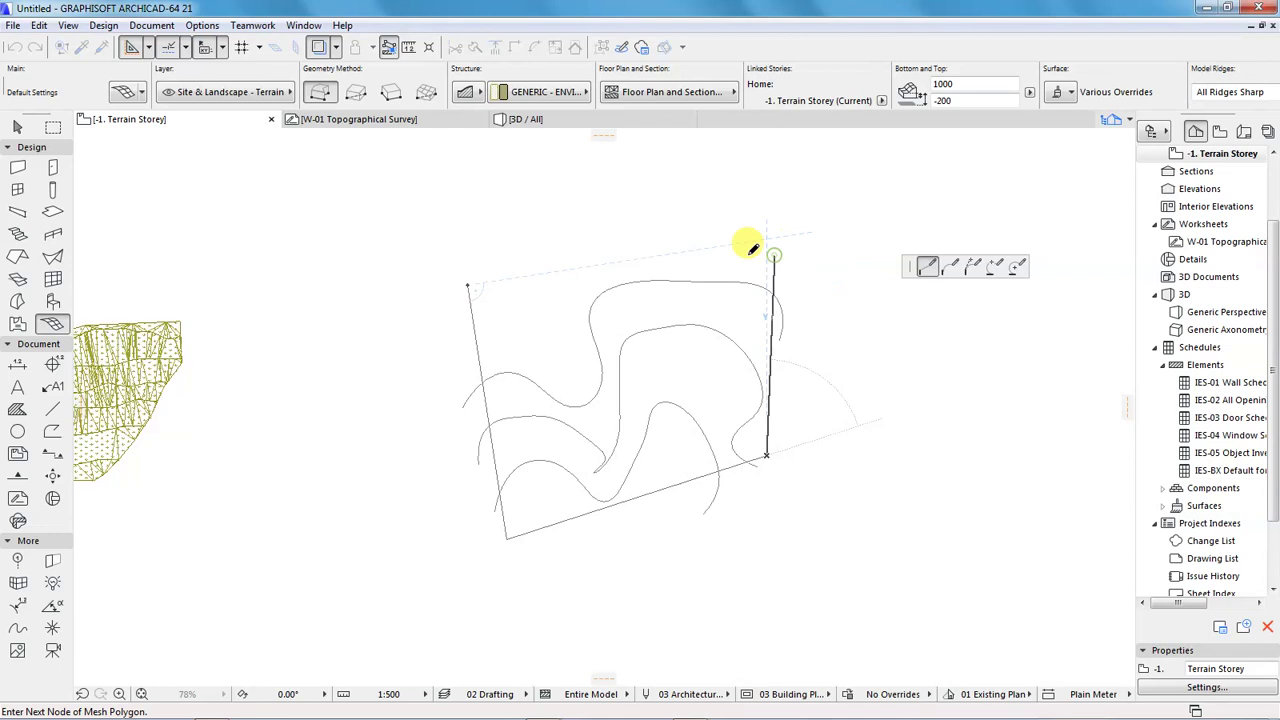
pyautogui.click(467, 283)
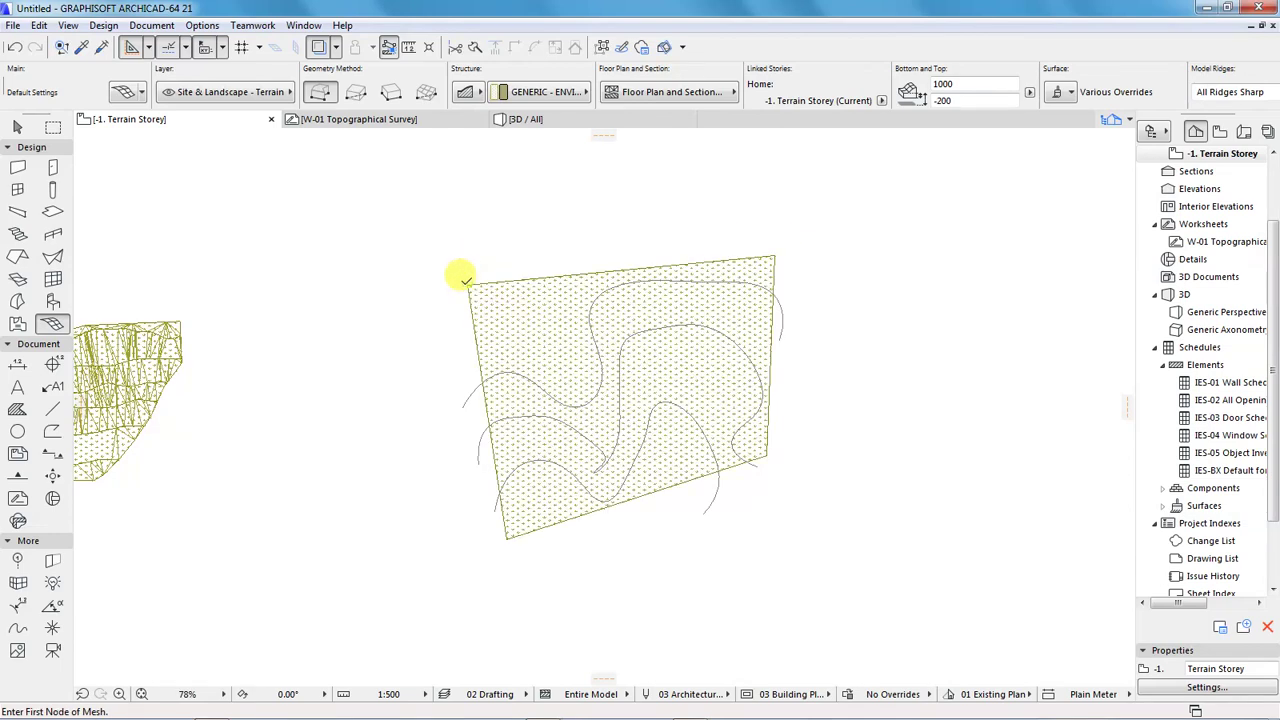
# Add mesh points along each of the three contour splines.
pyautogui.keyDown('shift'); pyautogui.click(560, 320); pyautogui.keyUp('shift')
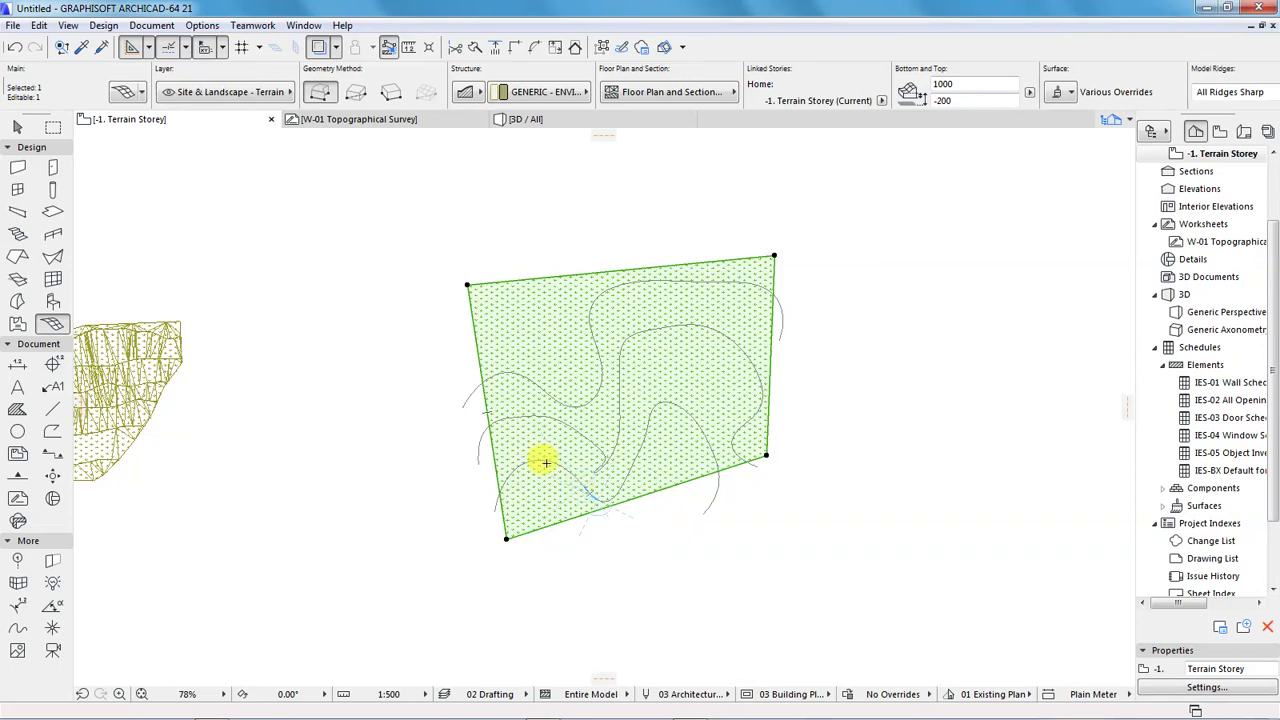
pyautogui.click(540, 467)
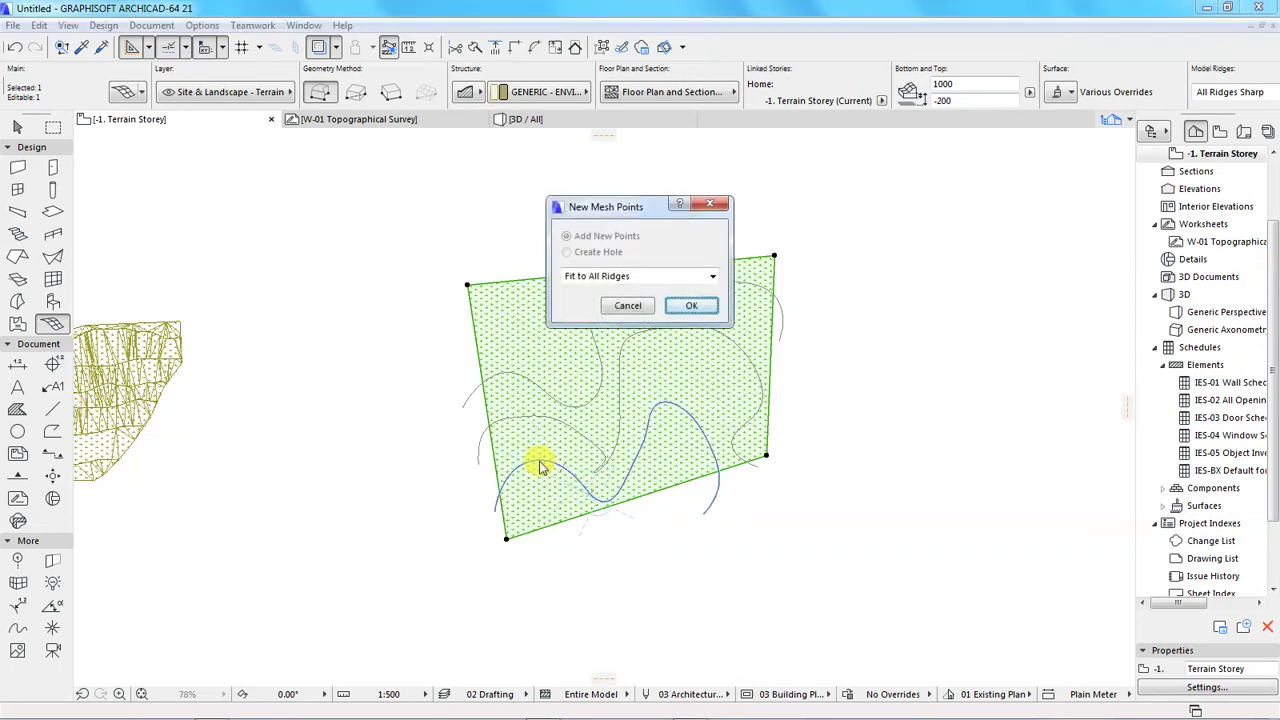
pyautogui.click(690, 306)
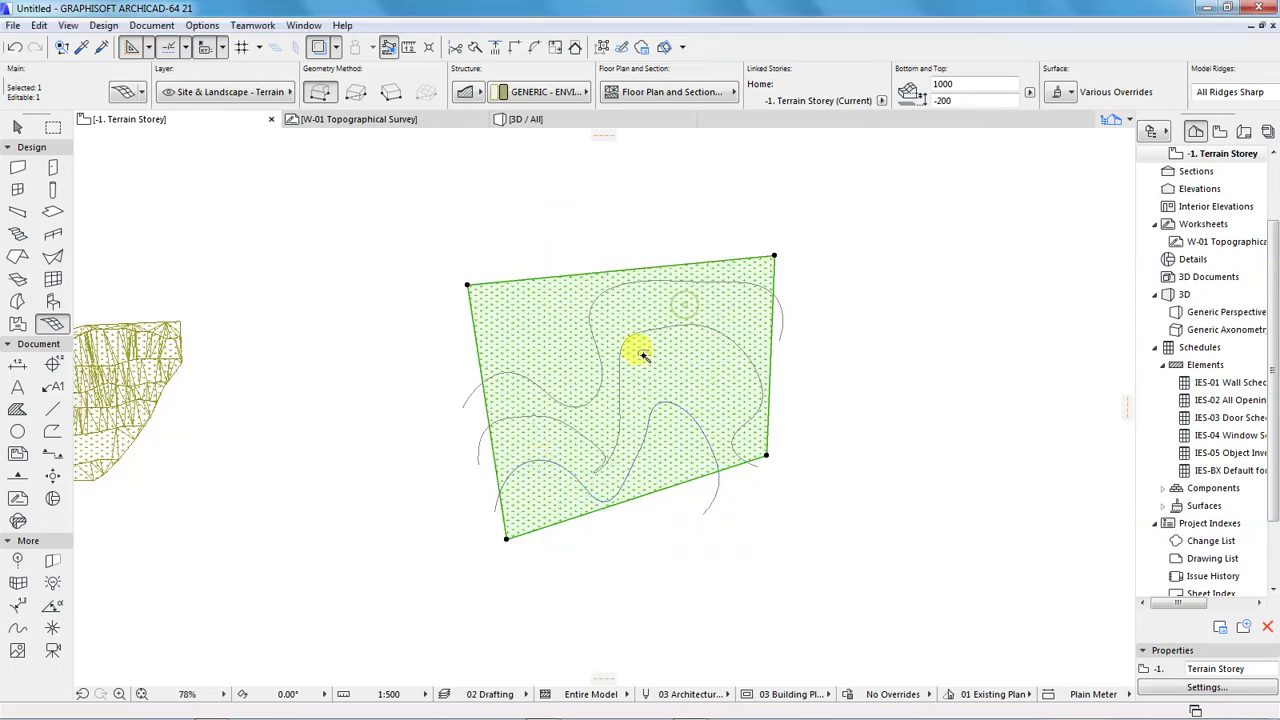
pyautogui.click(566, 428)
pyautogui.click(688, 229)
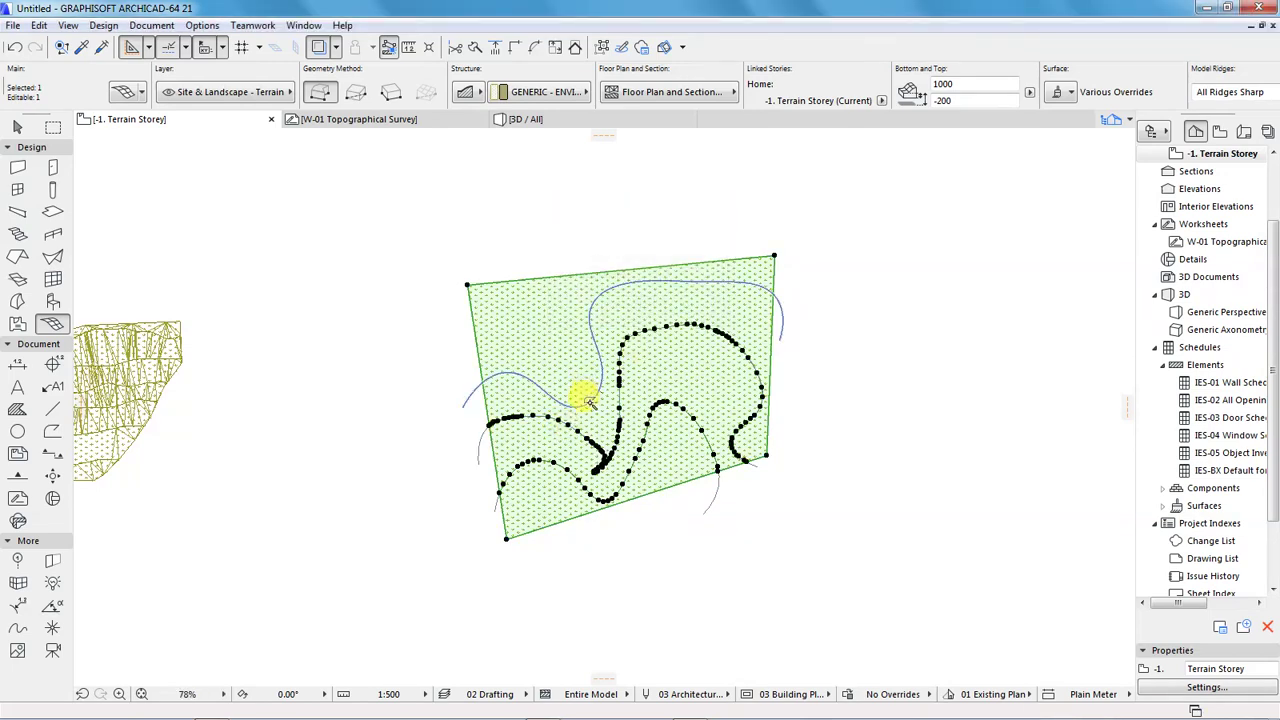
pyautogui.click(590, 402)
pyautogui.click(684, 302)
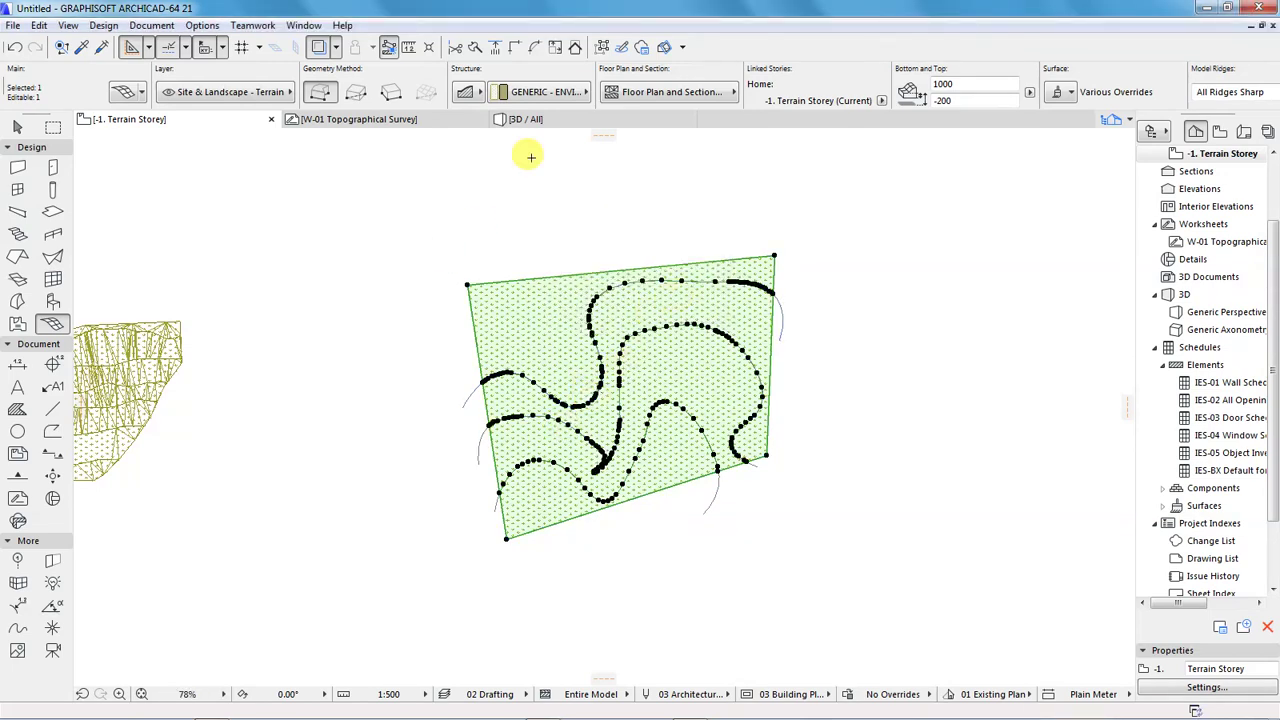
pyautogui.click(525, 119)
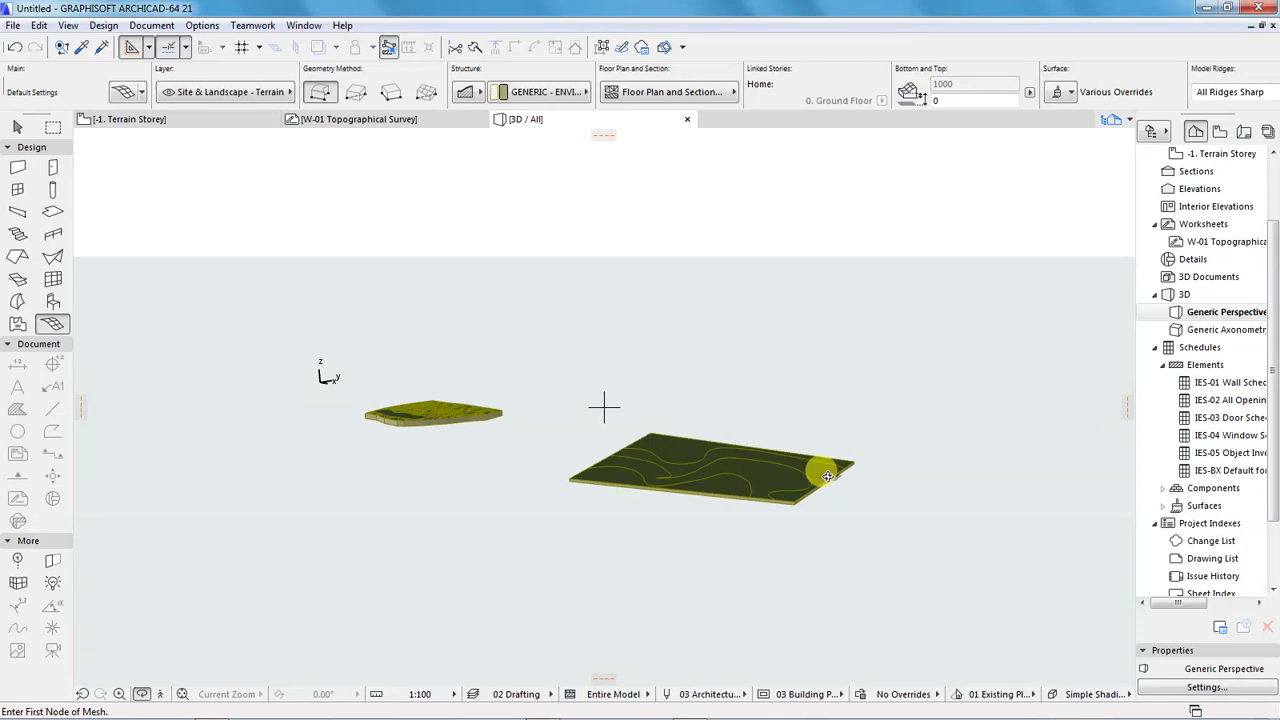
pyautogui.keyDown('shift'); pyautogui.moveTo(705, 482); pyautogui.dragTo(780, 568, button='middle'); pyautogui.keyUp('shift')
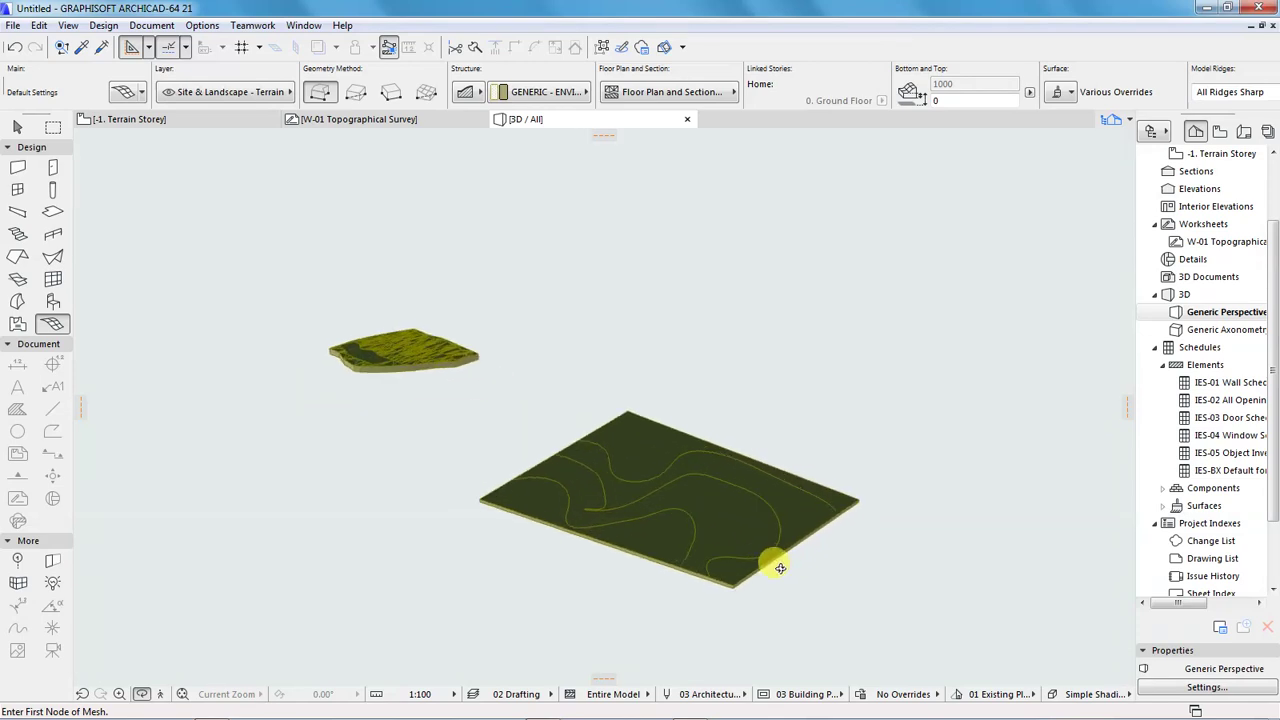
pyautogui.scroll(3, 765, 574)
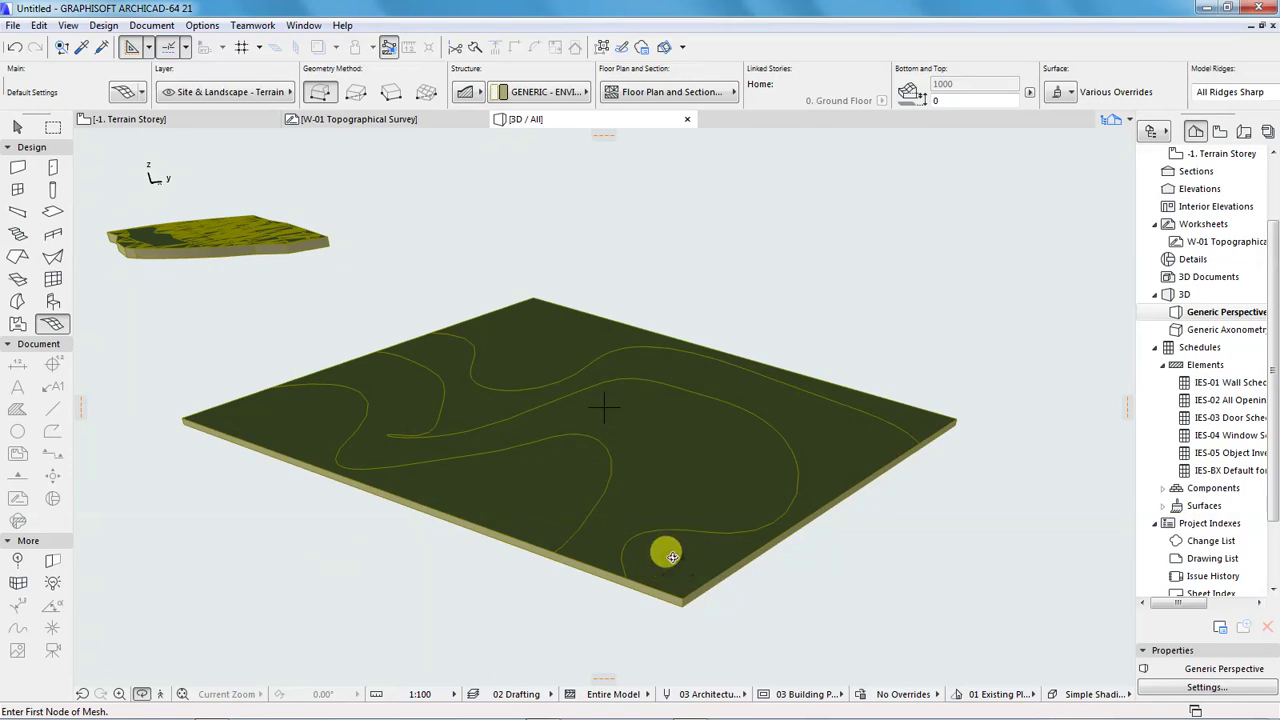
pyautogui.scroll(1, 672, 556)
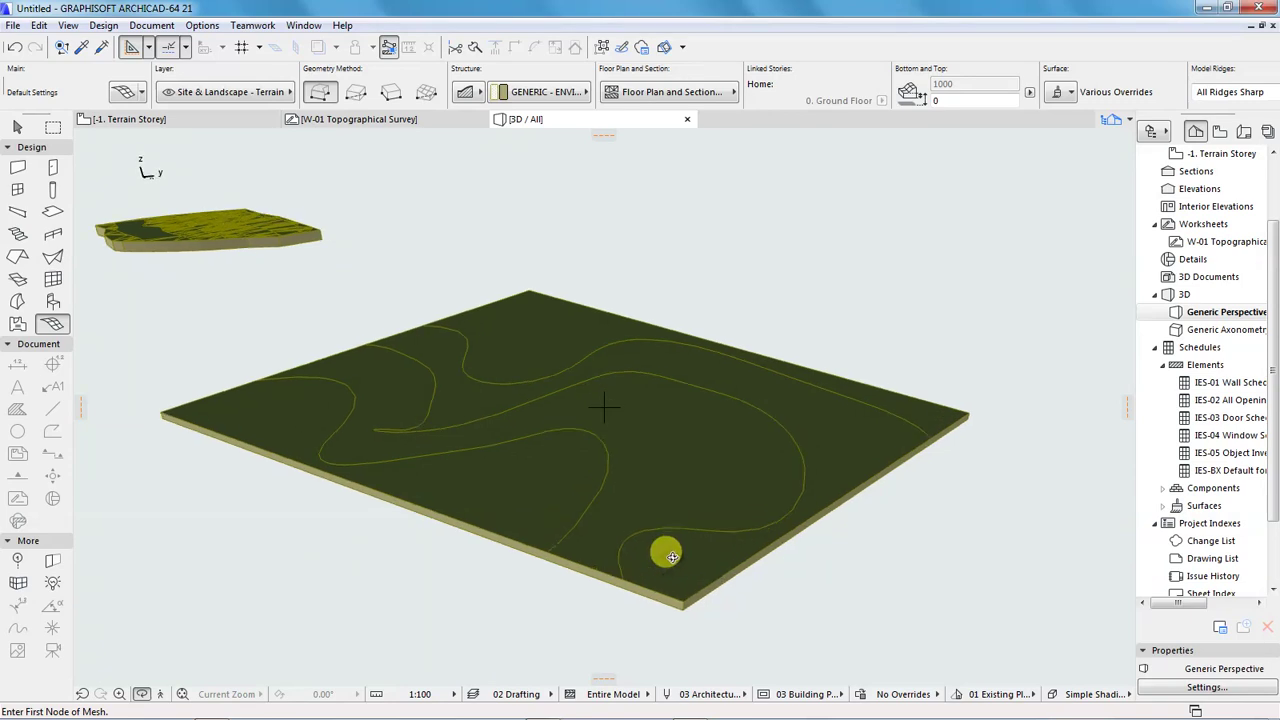
pyautogui.keyDown('shift'); pyautogui.moveTo(511, 486); pyautogui.dragTo(563, 474, button='middle'); pyautogui.keyUp('shift')
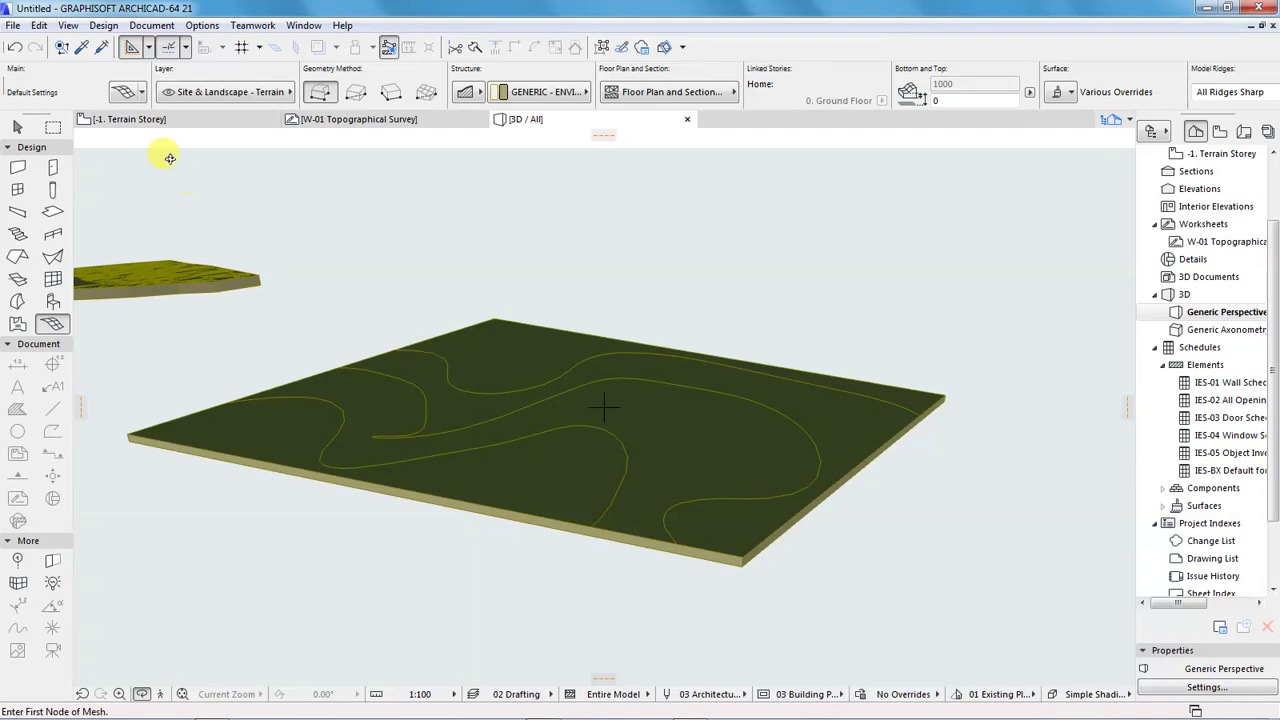
# On the Terrain Storey plan, set the first contour's mesh point height.
pyautogui.click(150, 120)
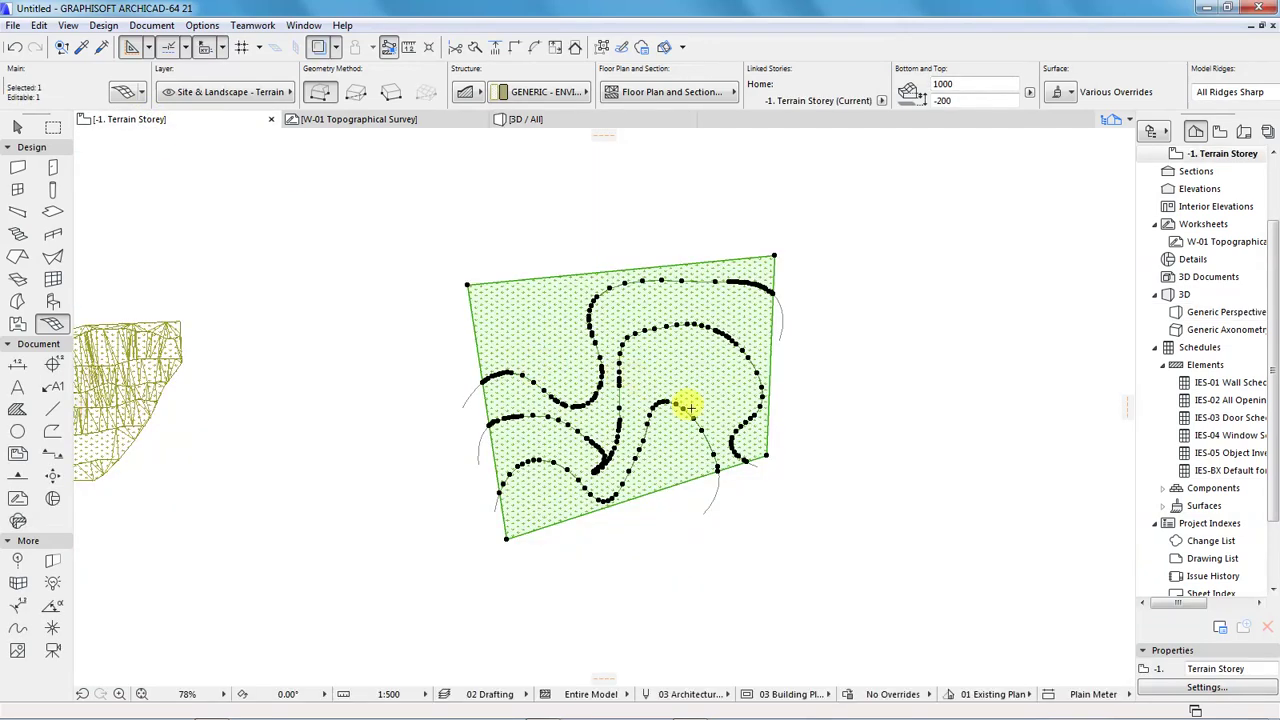
pyautogui.scroll(2, 810, 404)
pyautogui.scroll(2, 810, 404)
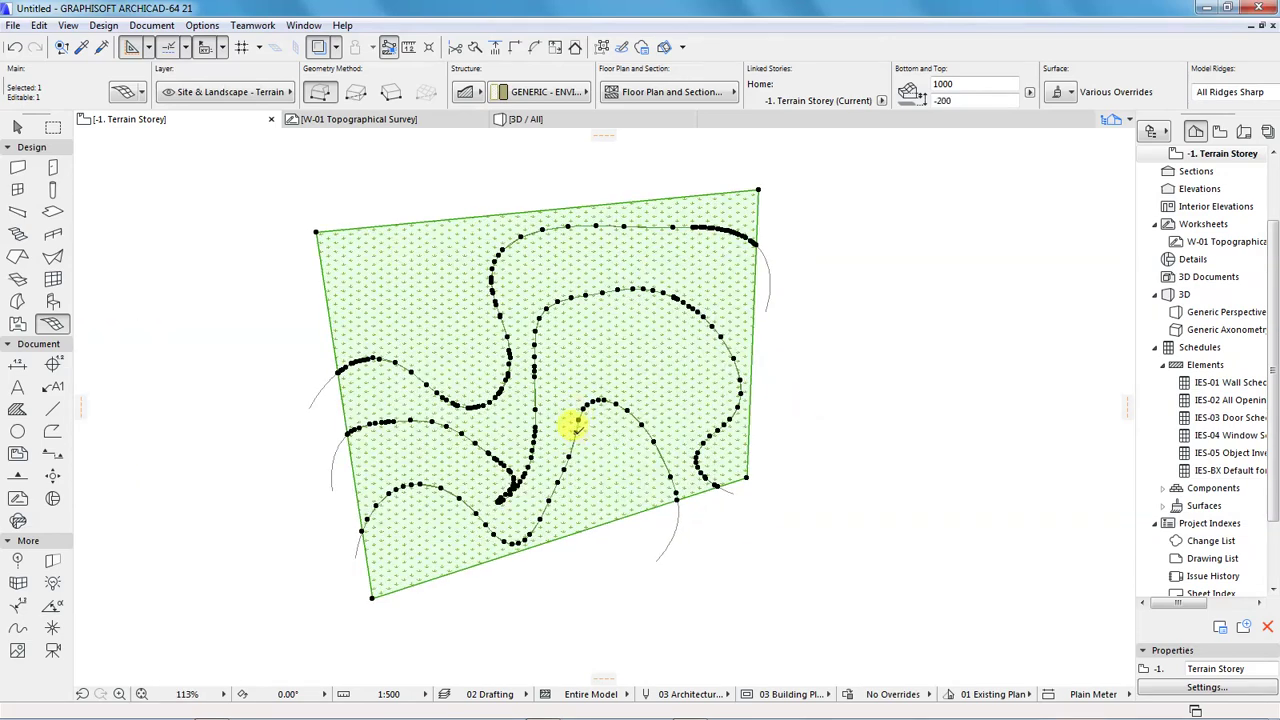
pyautogui.click(577, 428)
pyautogui.click(578, 434)
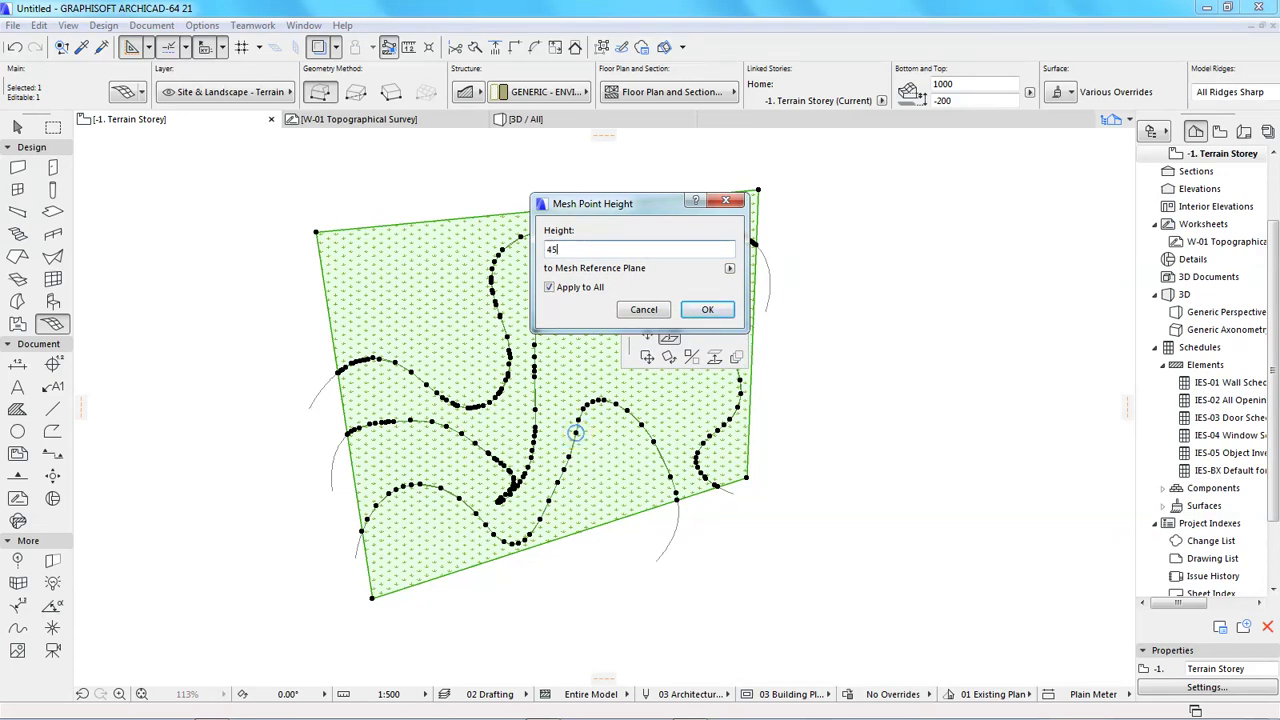
pyautogui.click(702, 312)
pyautogui.click(707, 308)
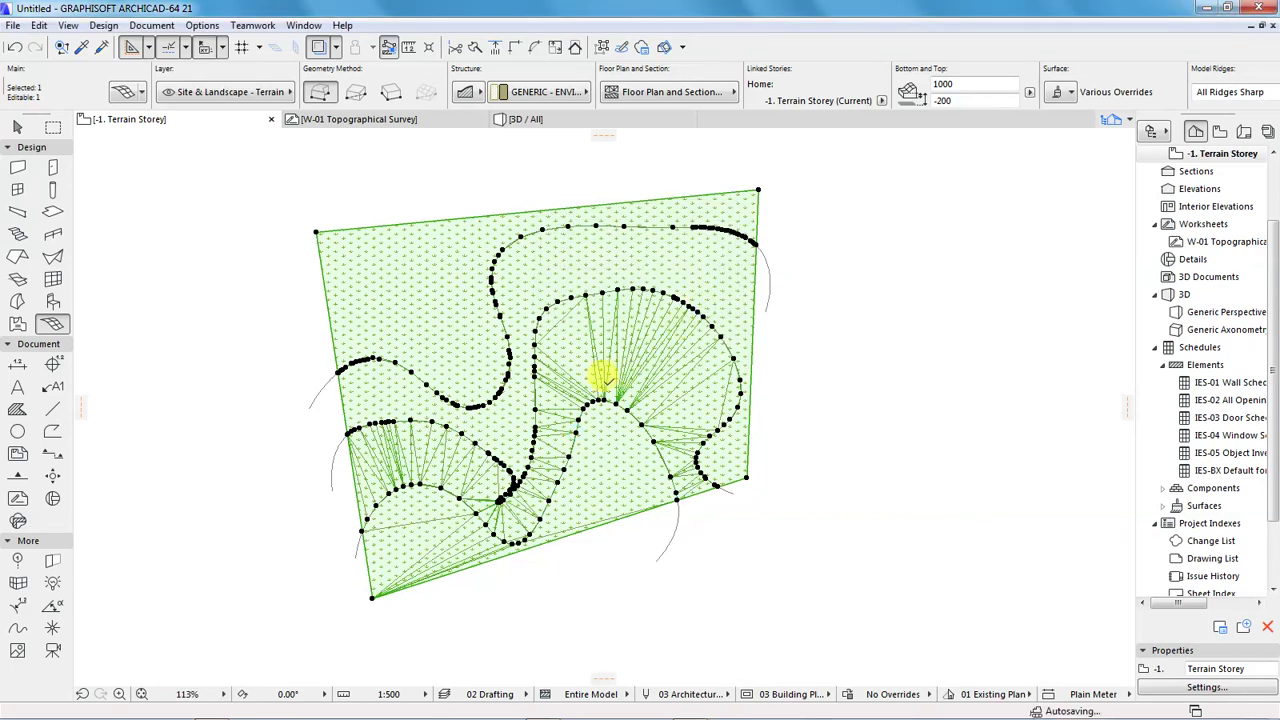
# Raise the second contour to 5200 and the third to 6500.
pyautogui.click(534, 368)
pyautogui.click(626, 452)
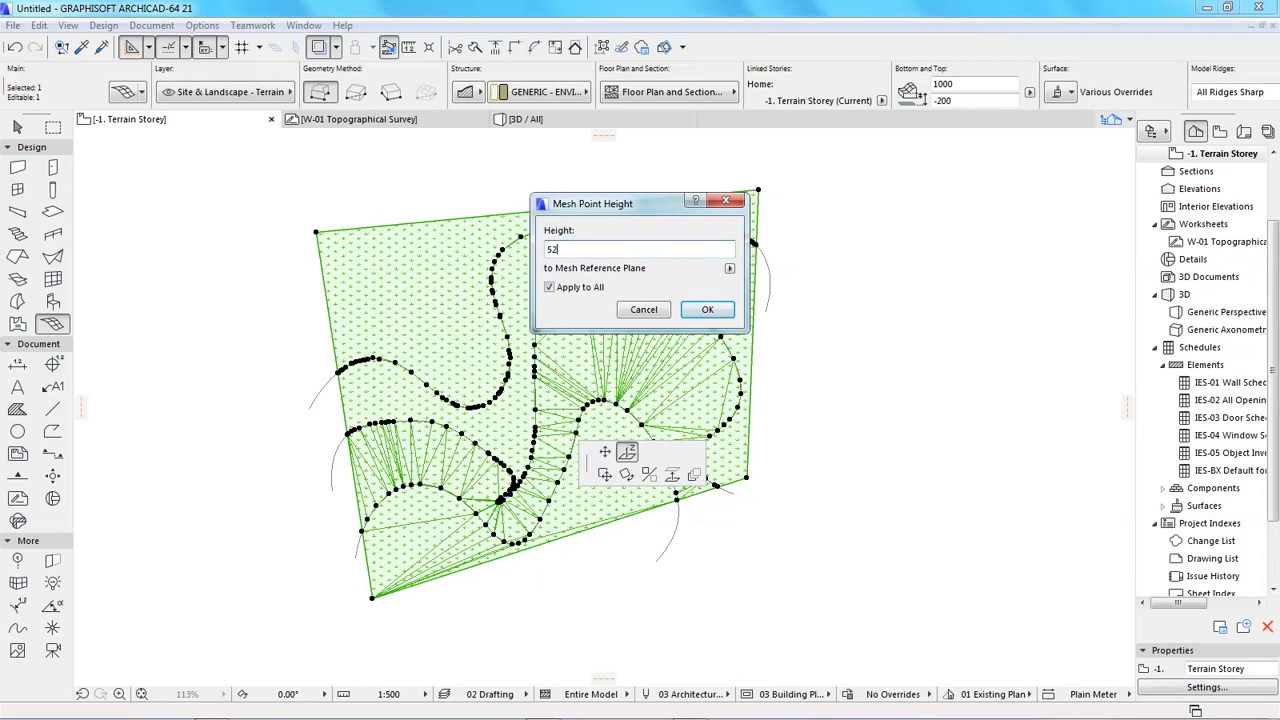
pyautogui.press('Return')
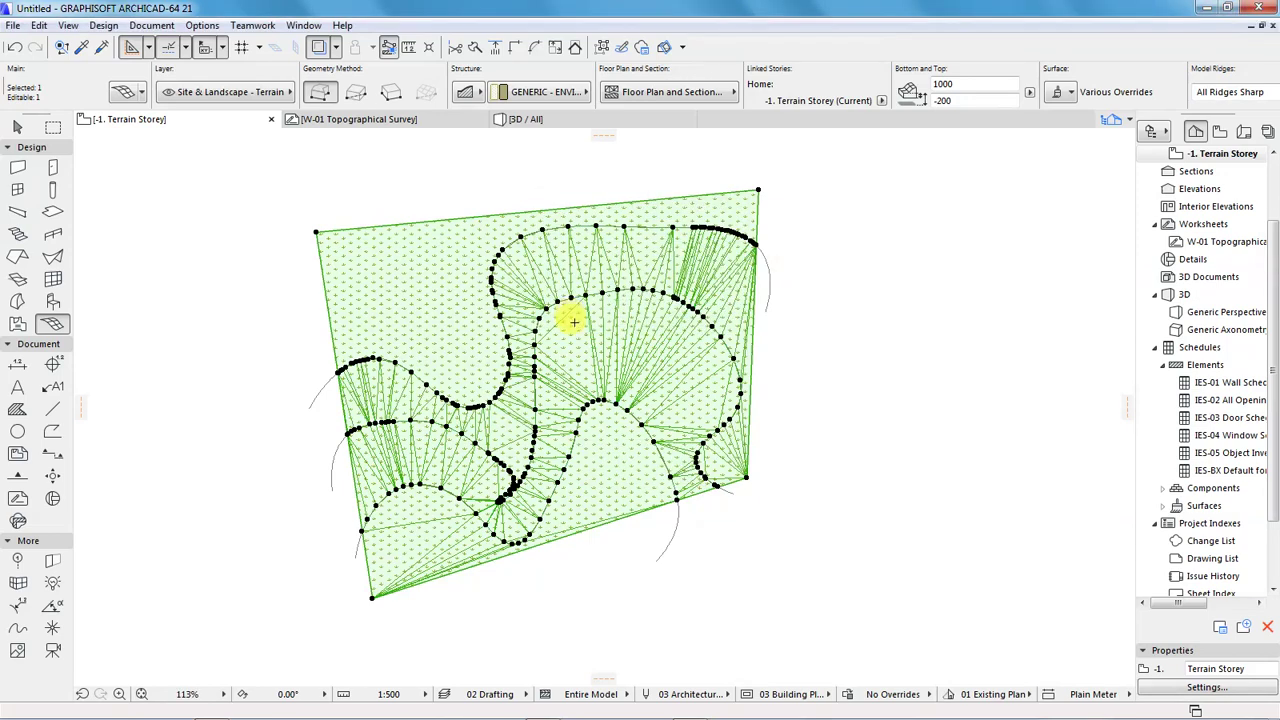
pyautogui.click(520, 232)
pyautogui.write('6500')
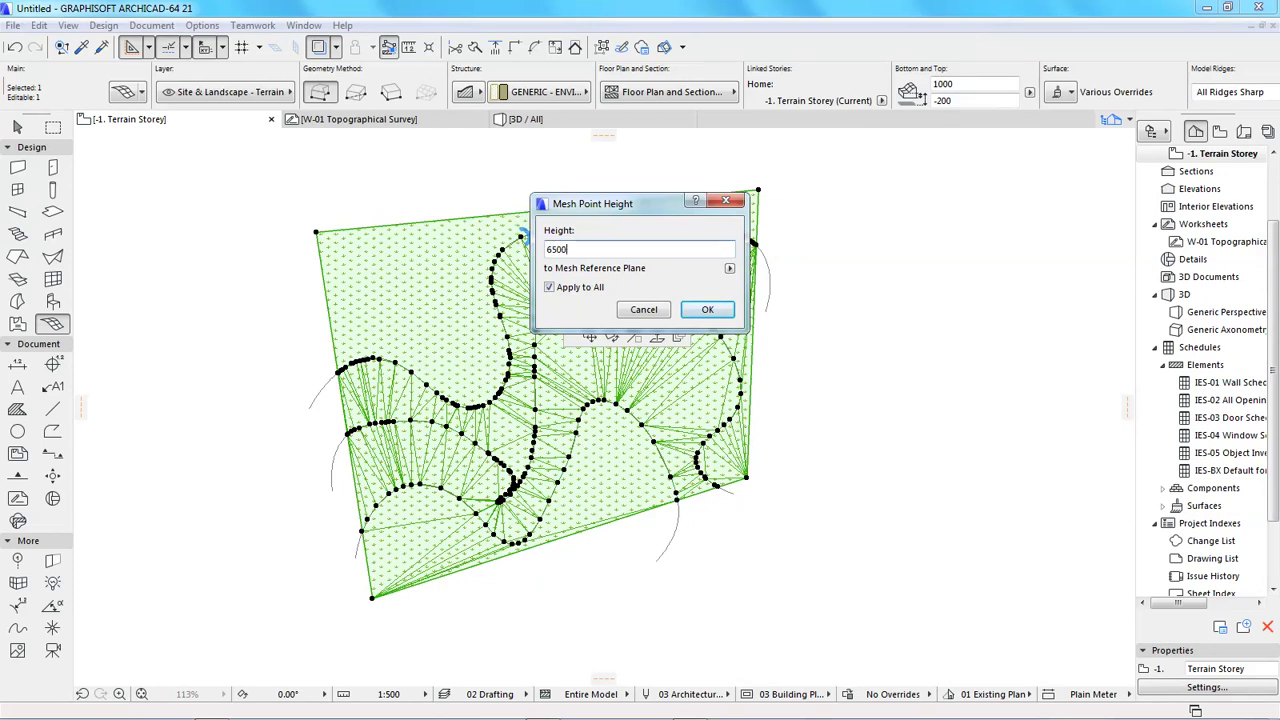
pyautogui.press('Return')
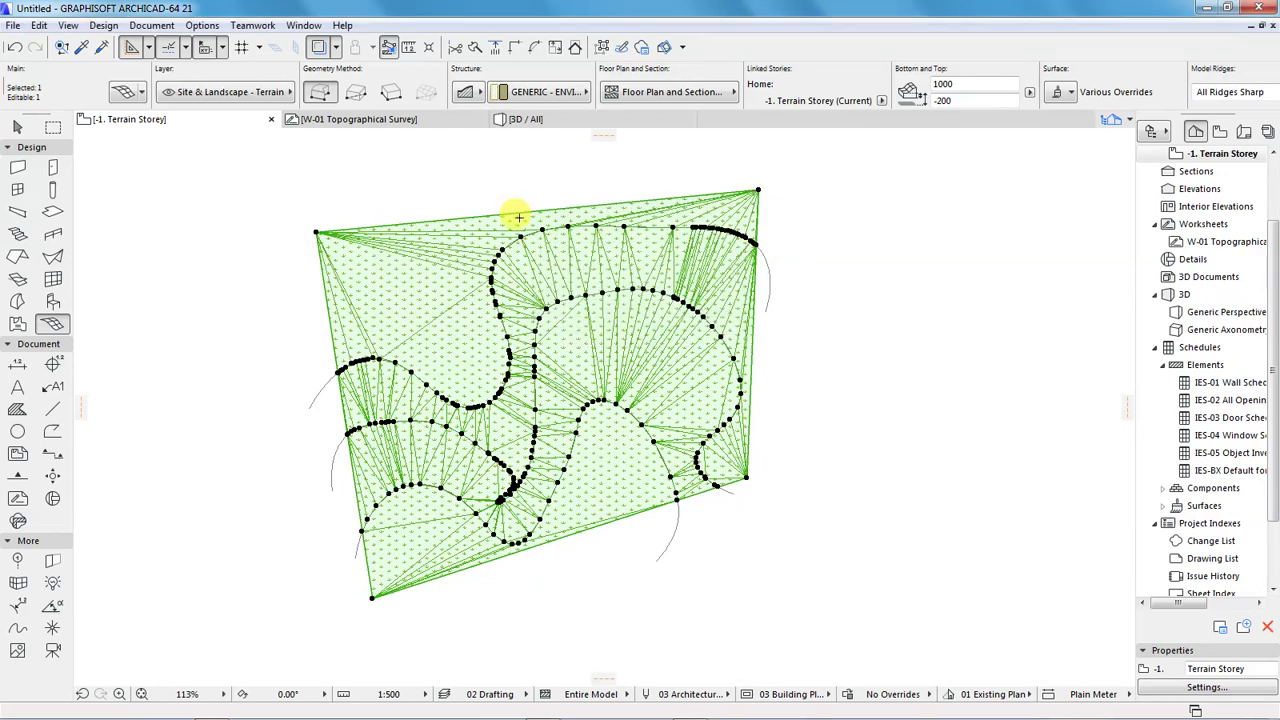
# Raise the mesh's top-left and top-right corner points to an elevation of 7000.
pyautogui.click(316, 231)
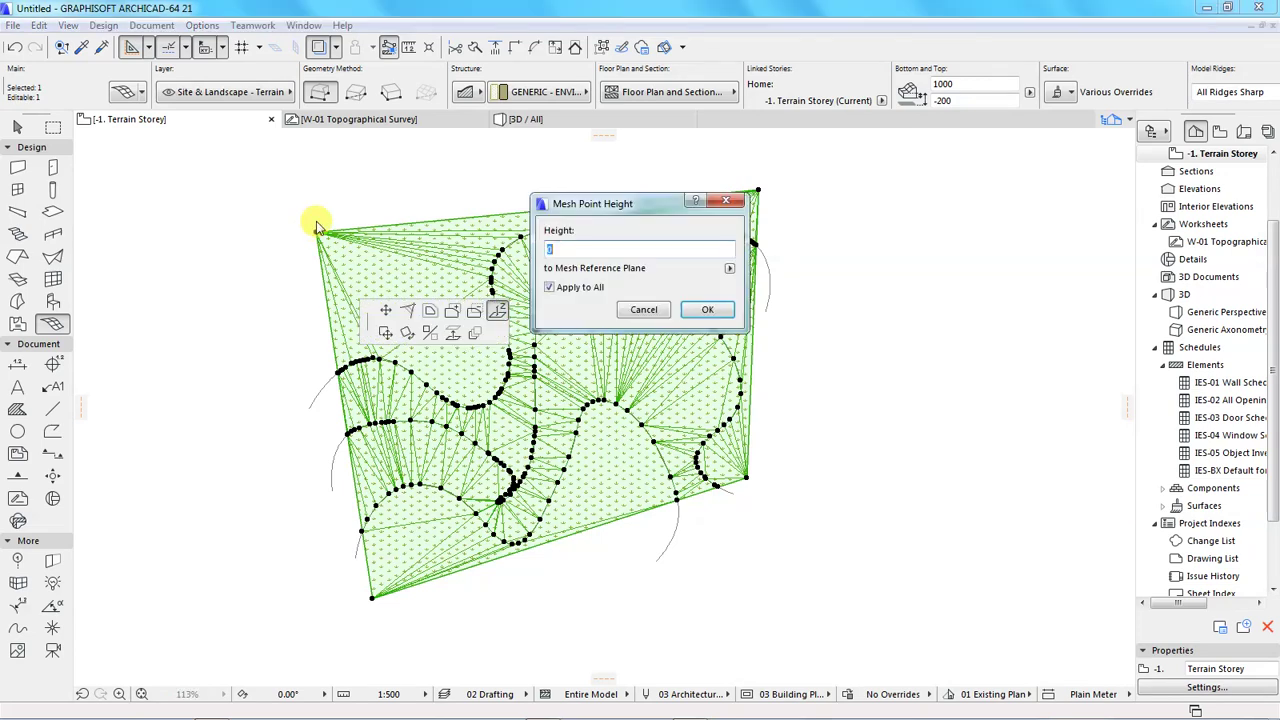
pyautogui.write('7000')
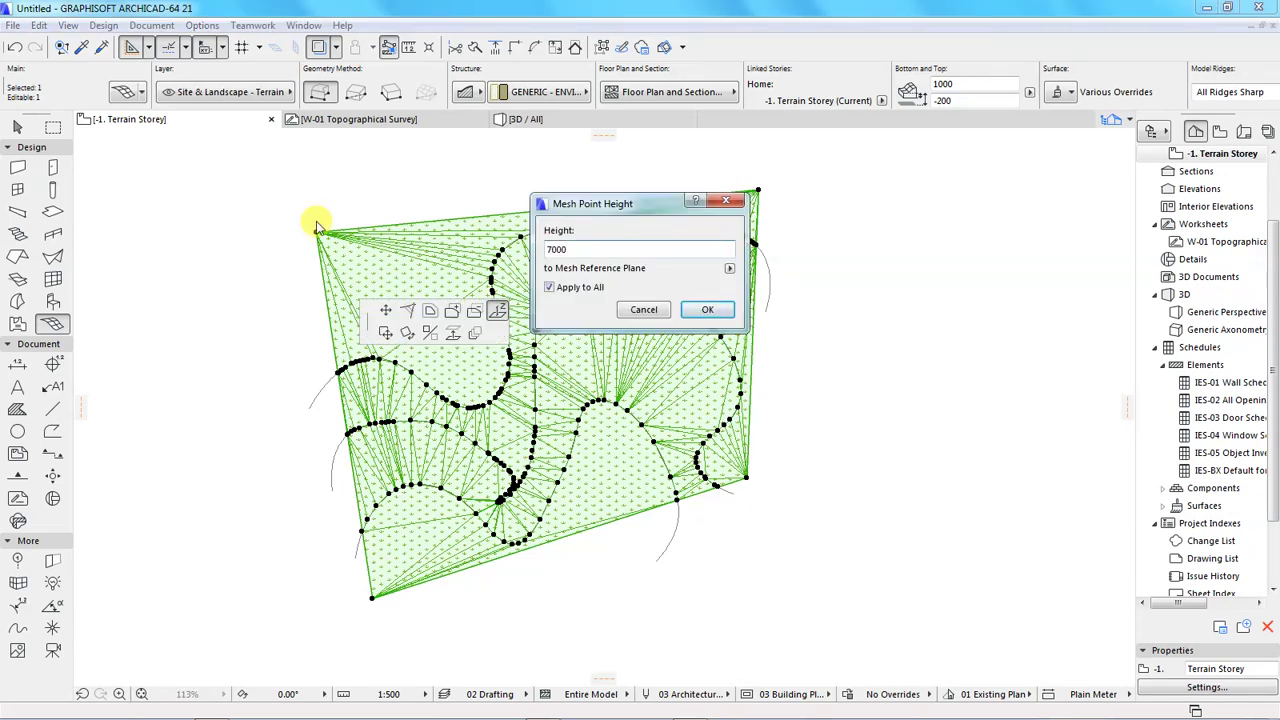
pyautogui.press('Return')
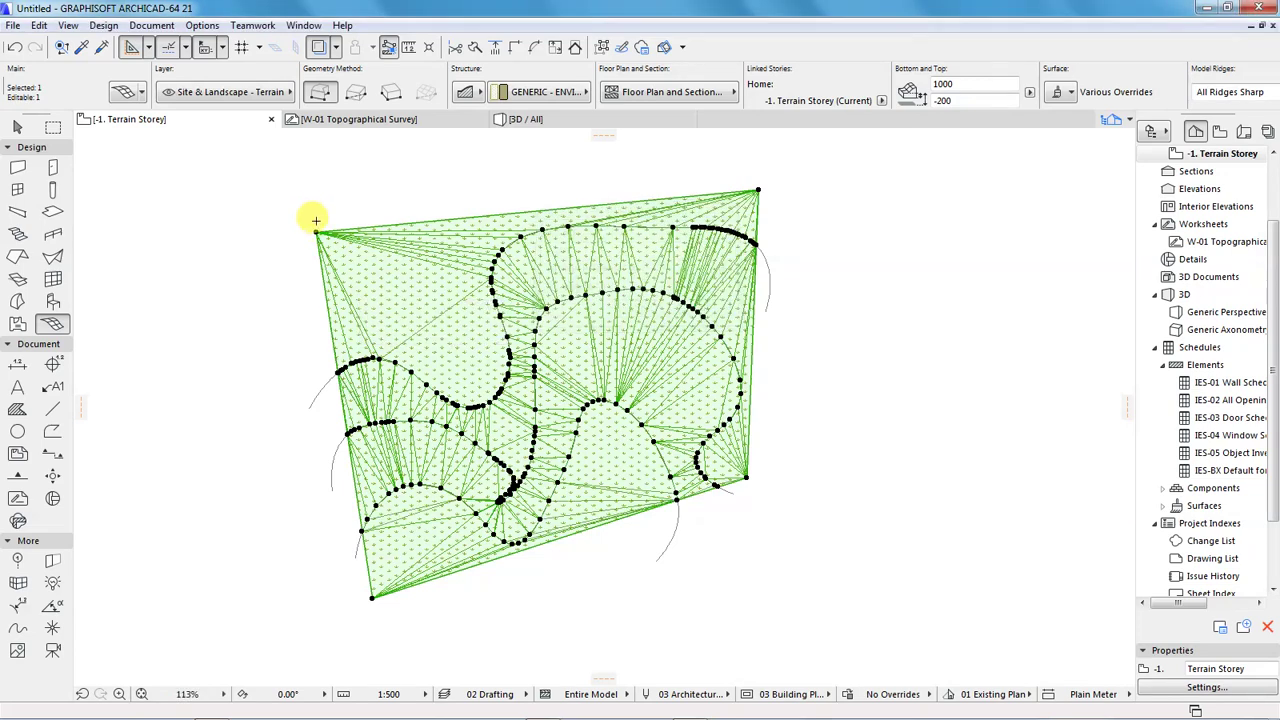
pyautogui.click(760, 192)
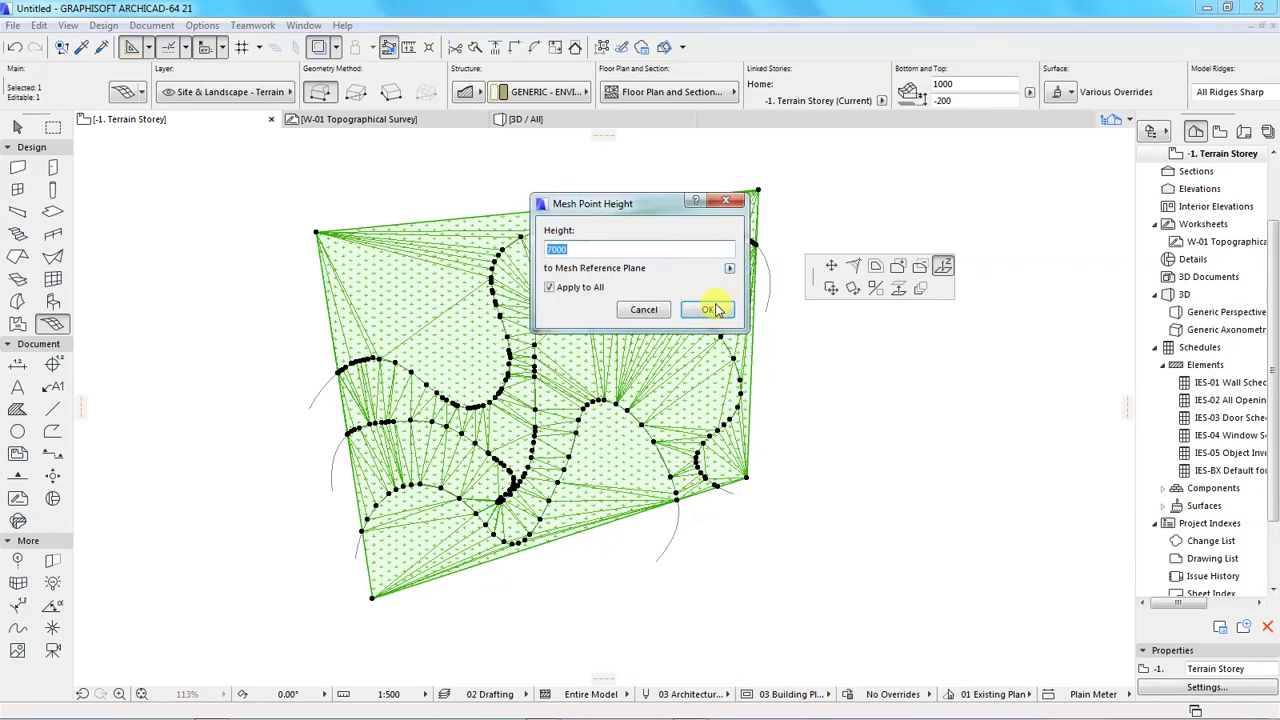
pyautogui.write('7000')
pyautogui.click(716, 228)
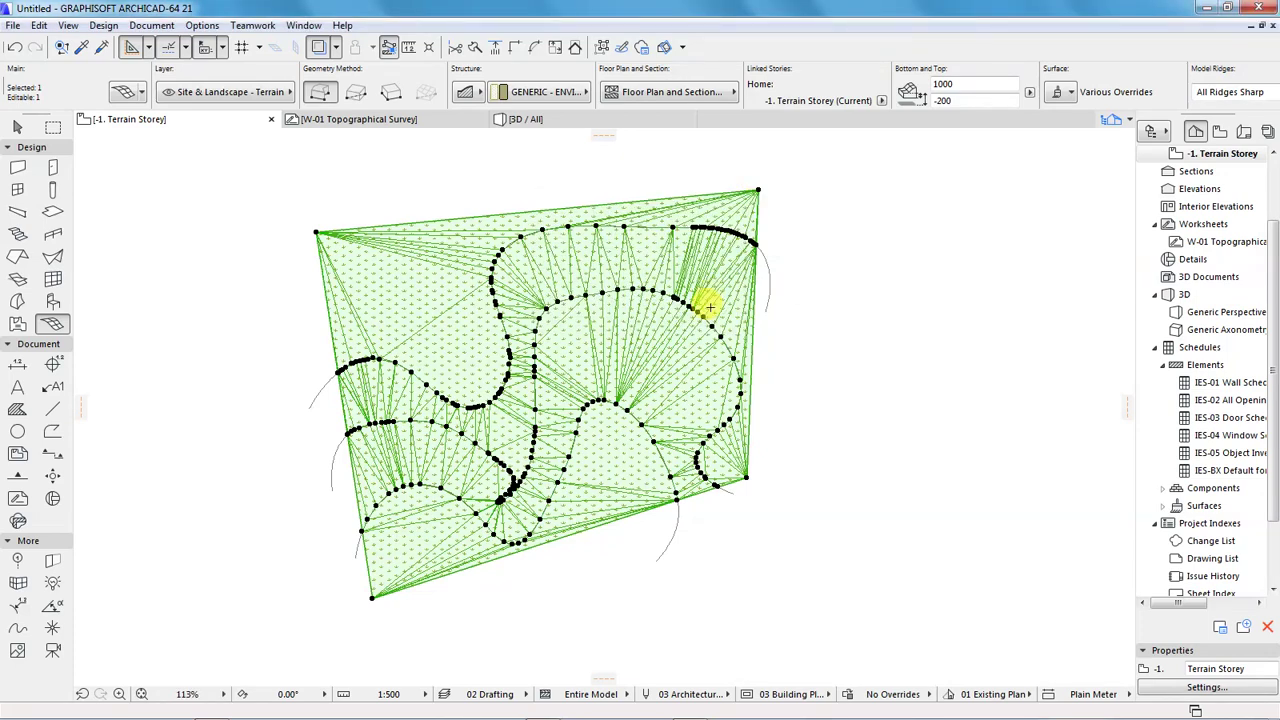
# Set the mesh's bottom-left and bottom-right corner points to an elevation of 4000.
pyautogui.click(372, 597)
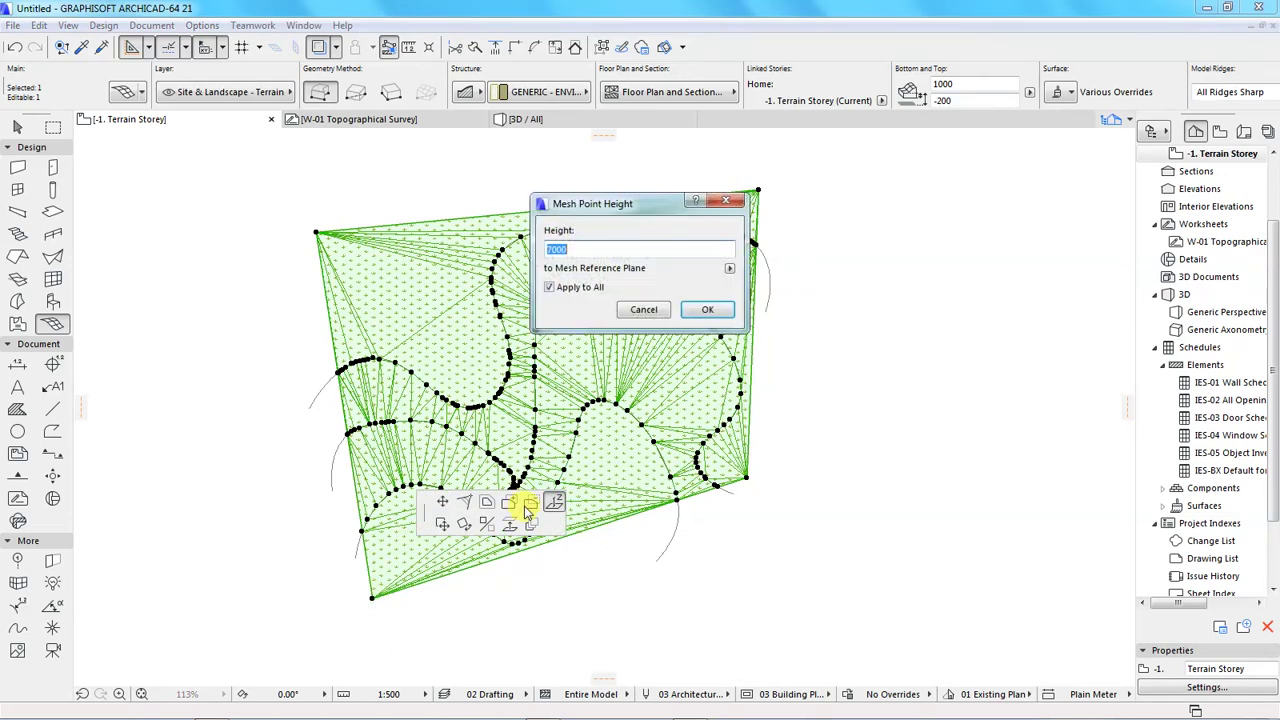
pyautogui.write('4000')
pyautogui.press('Return')
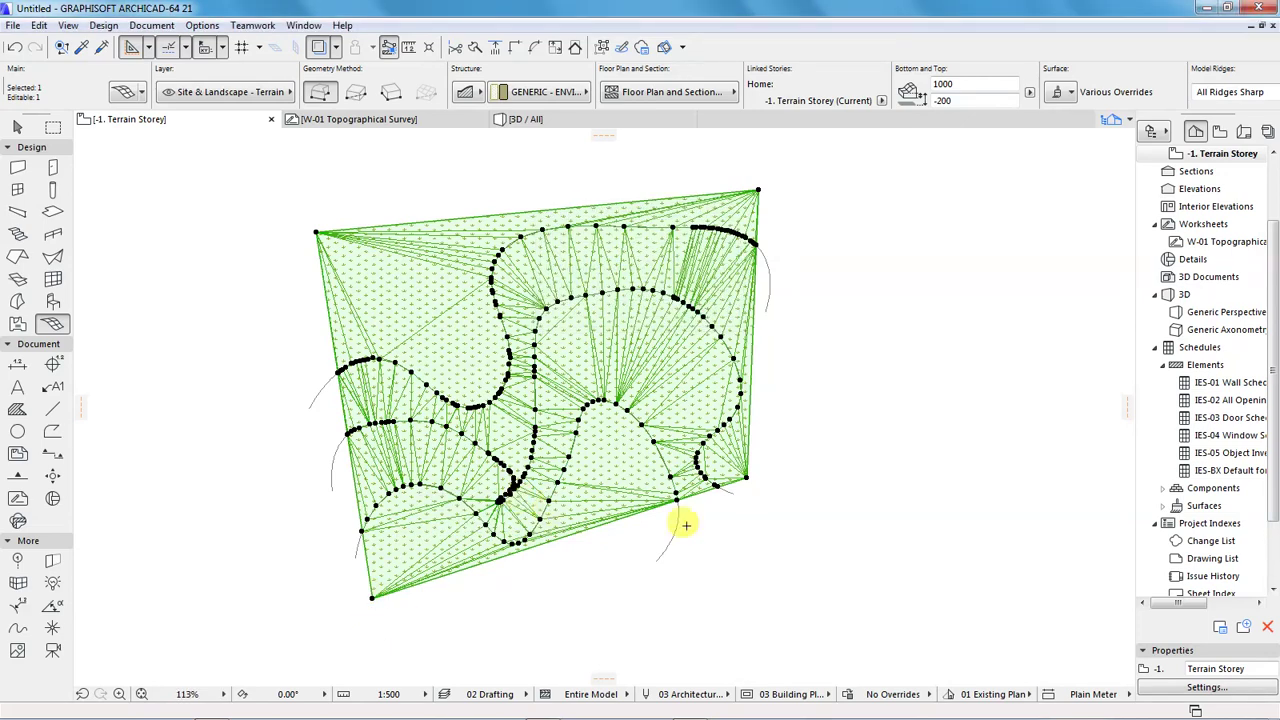
pyautogui.click(748, 479)
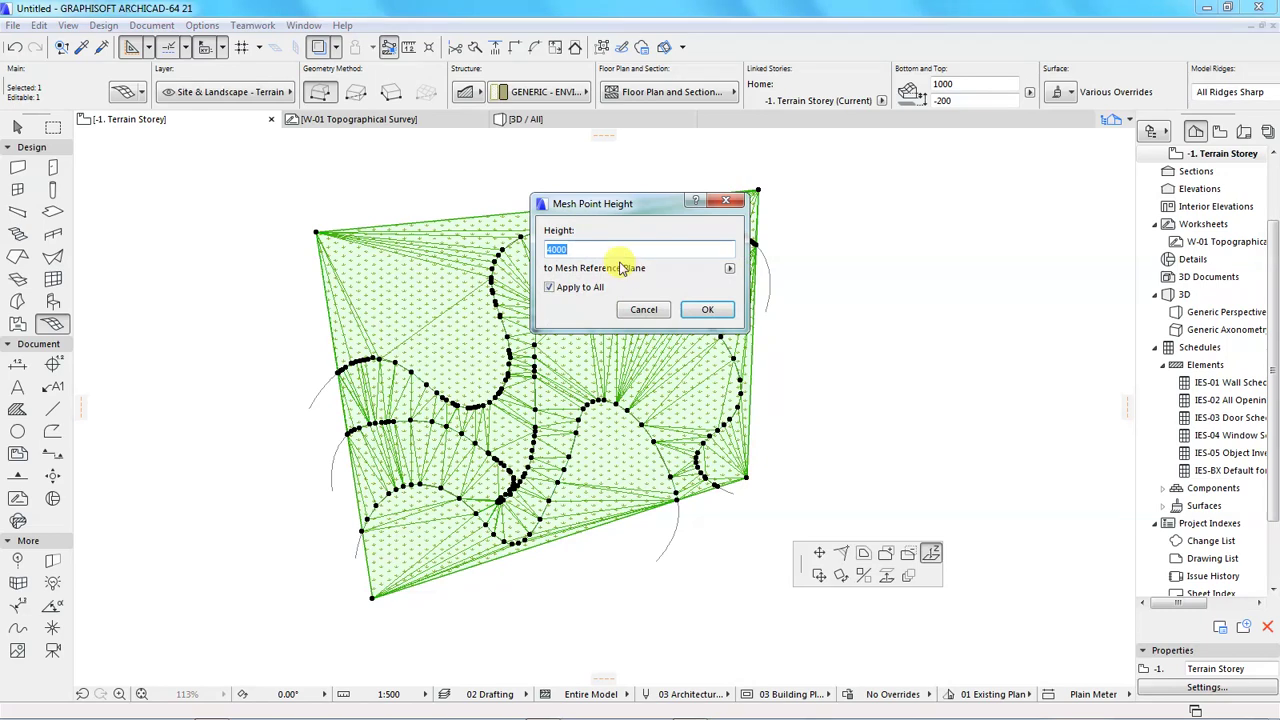
pyautogui.click(705, 309)
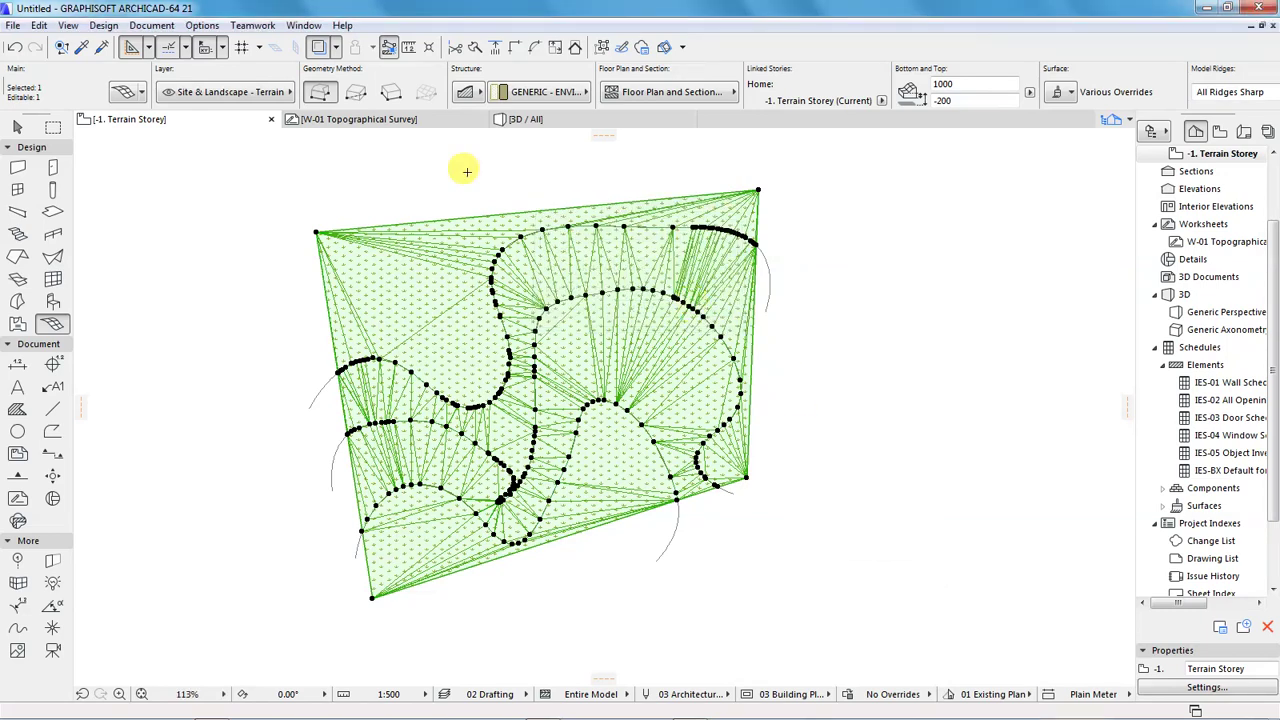
# Open the 3D / All view and close in on the sloped, triangulated terrain mesh.
pyautogui.click(523, 120)
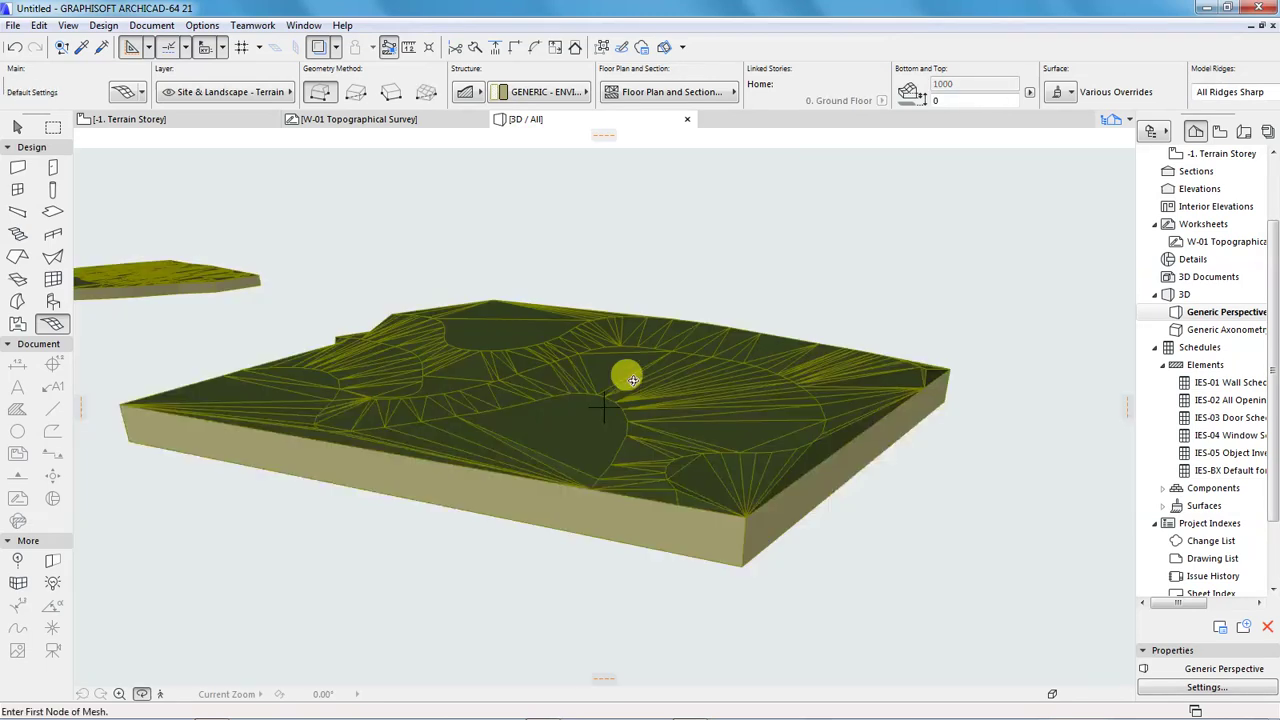
pyautogui.keyDown('shift'); pyautogui.moveTo(777, 426); pyautogui.dragTo(640, 414, button='middle'); pyautogui.keyUp('shift')
pyautogui.scroll(3, 688, 450)
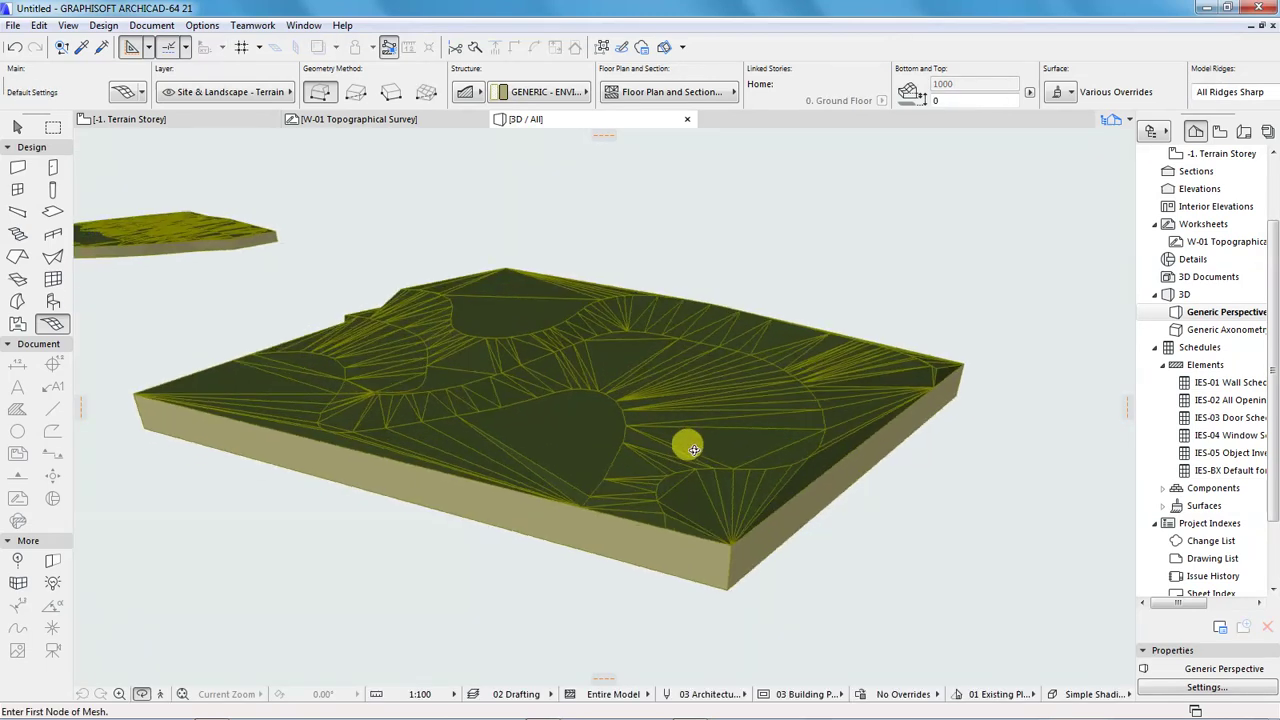
pyautogui.moveTo(352, 372)
pyautogui.keyDown('shift'); pyautogui.mouseDown(button='middle')
pyautogui.moveTo(370, 404)
pyautogui.moveTo(493, 404)
pyautogui.moveTo(374, 363)
pyautogui.mouseUp(button='middle'); pyautogui.keyUp('shift')
pyautogui.scroll(2, 237, 307)
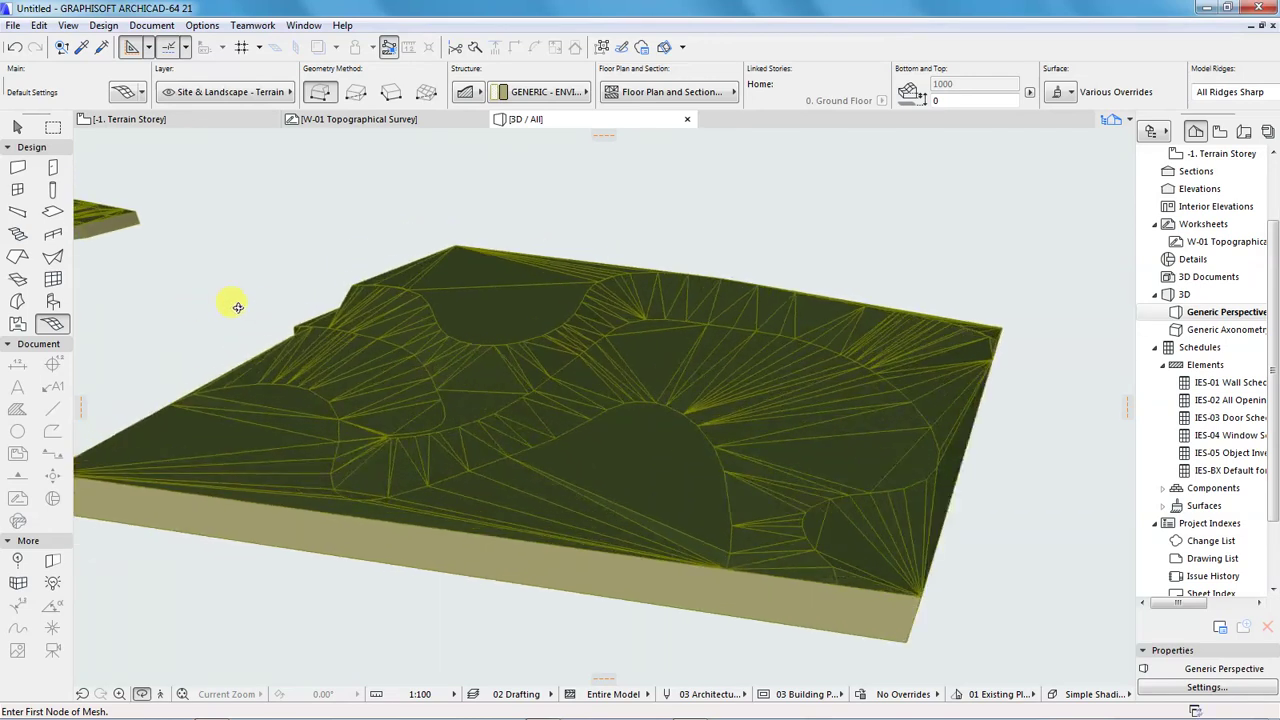